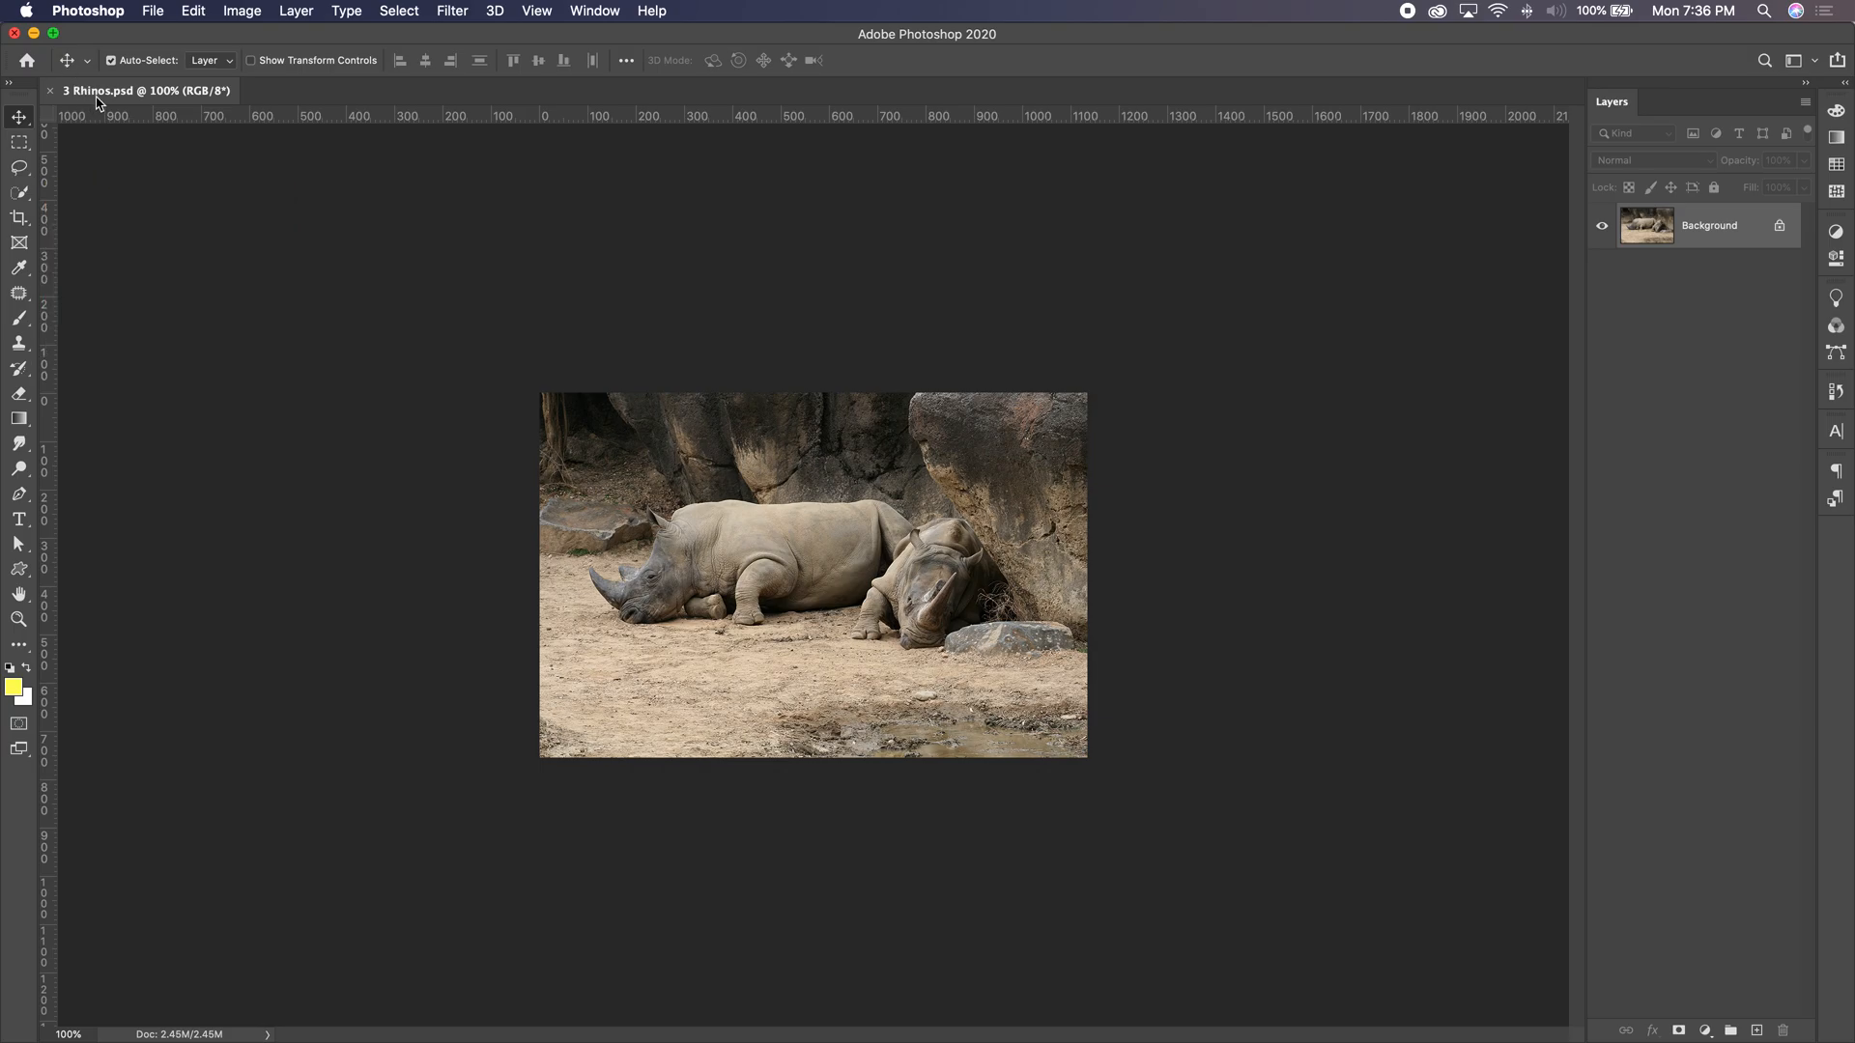
Open 3 grass.psd from the 7_photoshop 3 folder and copy its Grass layer into the 3 Rhinos.psd document.
left_click(138, 39)
left_click_drag(138, 39, 136, 270)
left_click(766, 109)
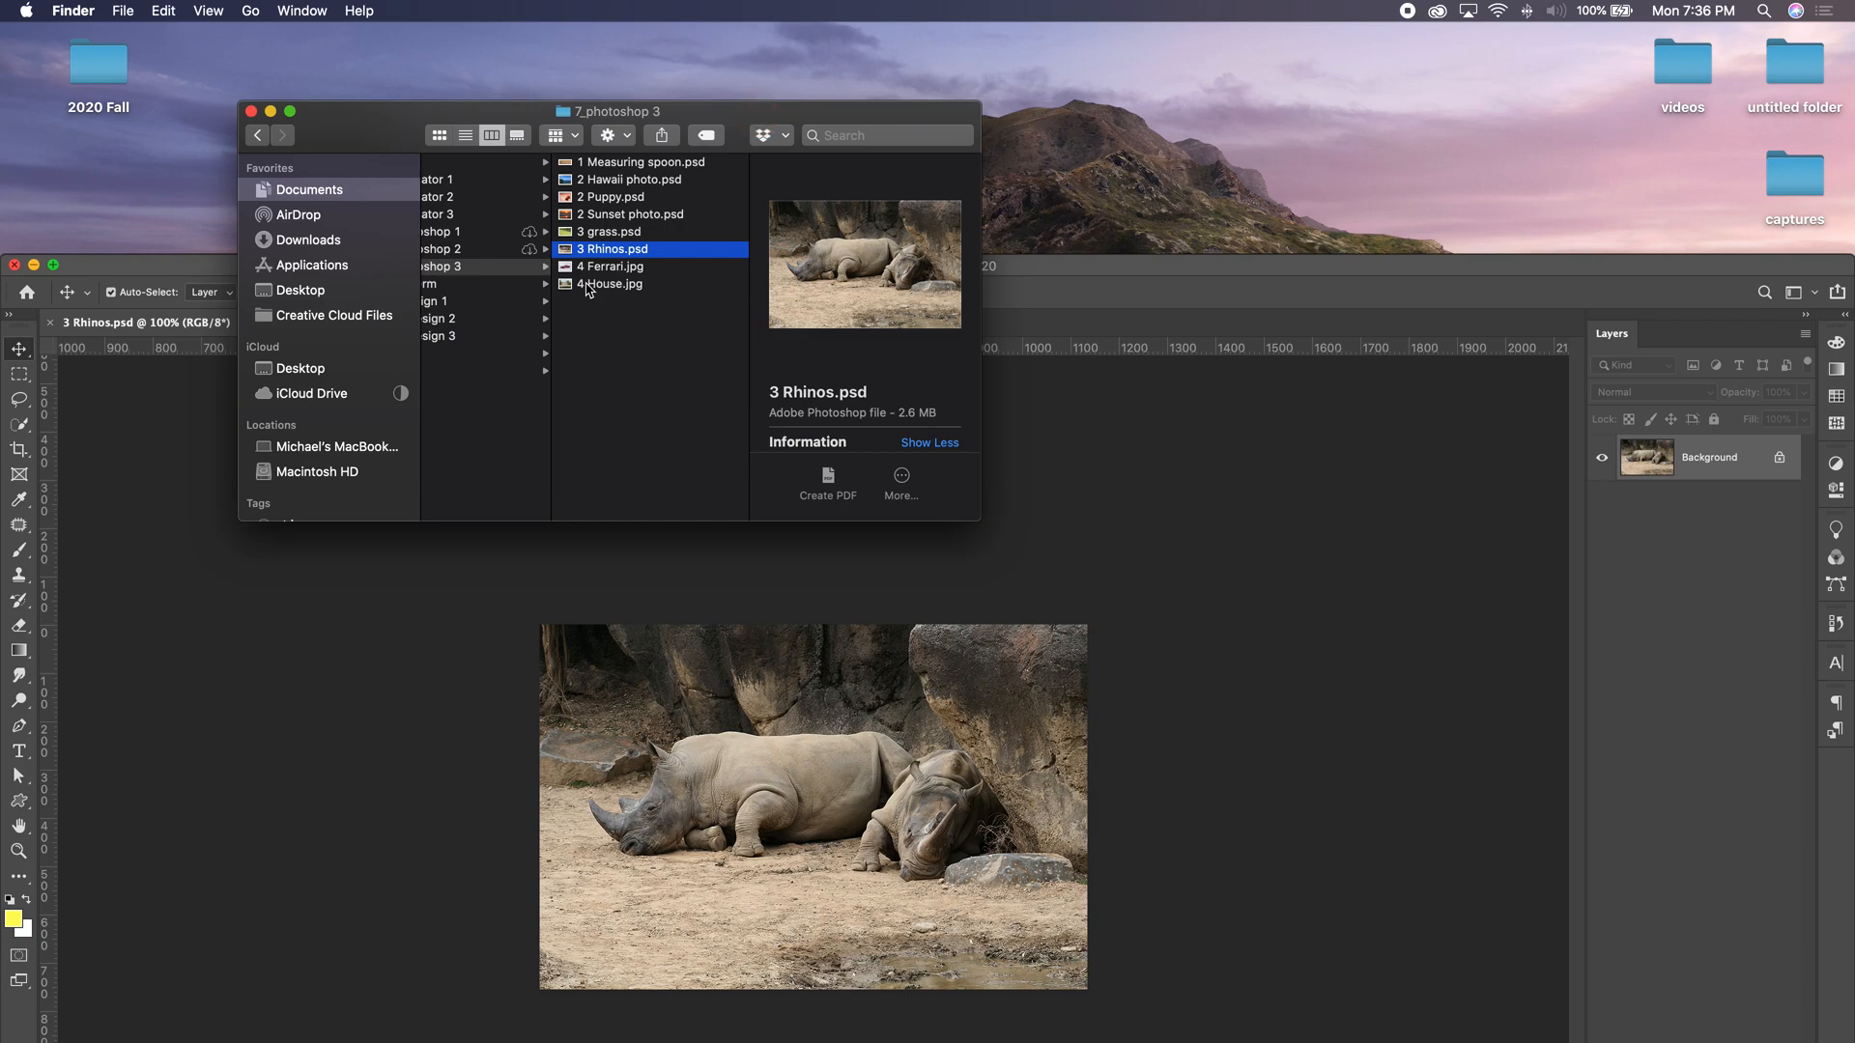
double_click(591, 232)
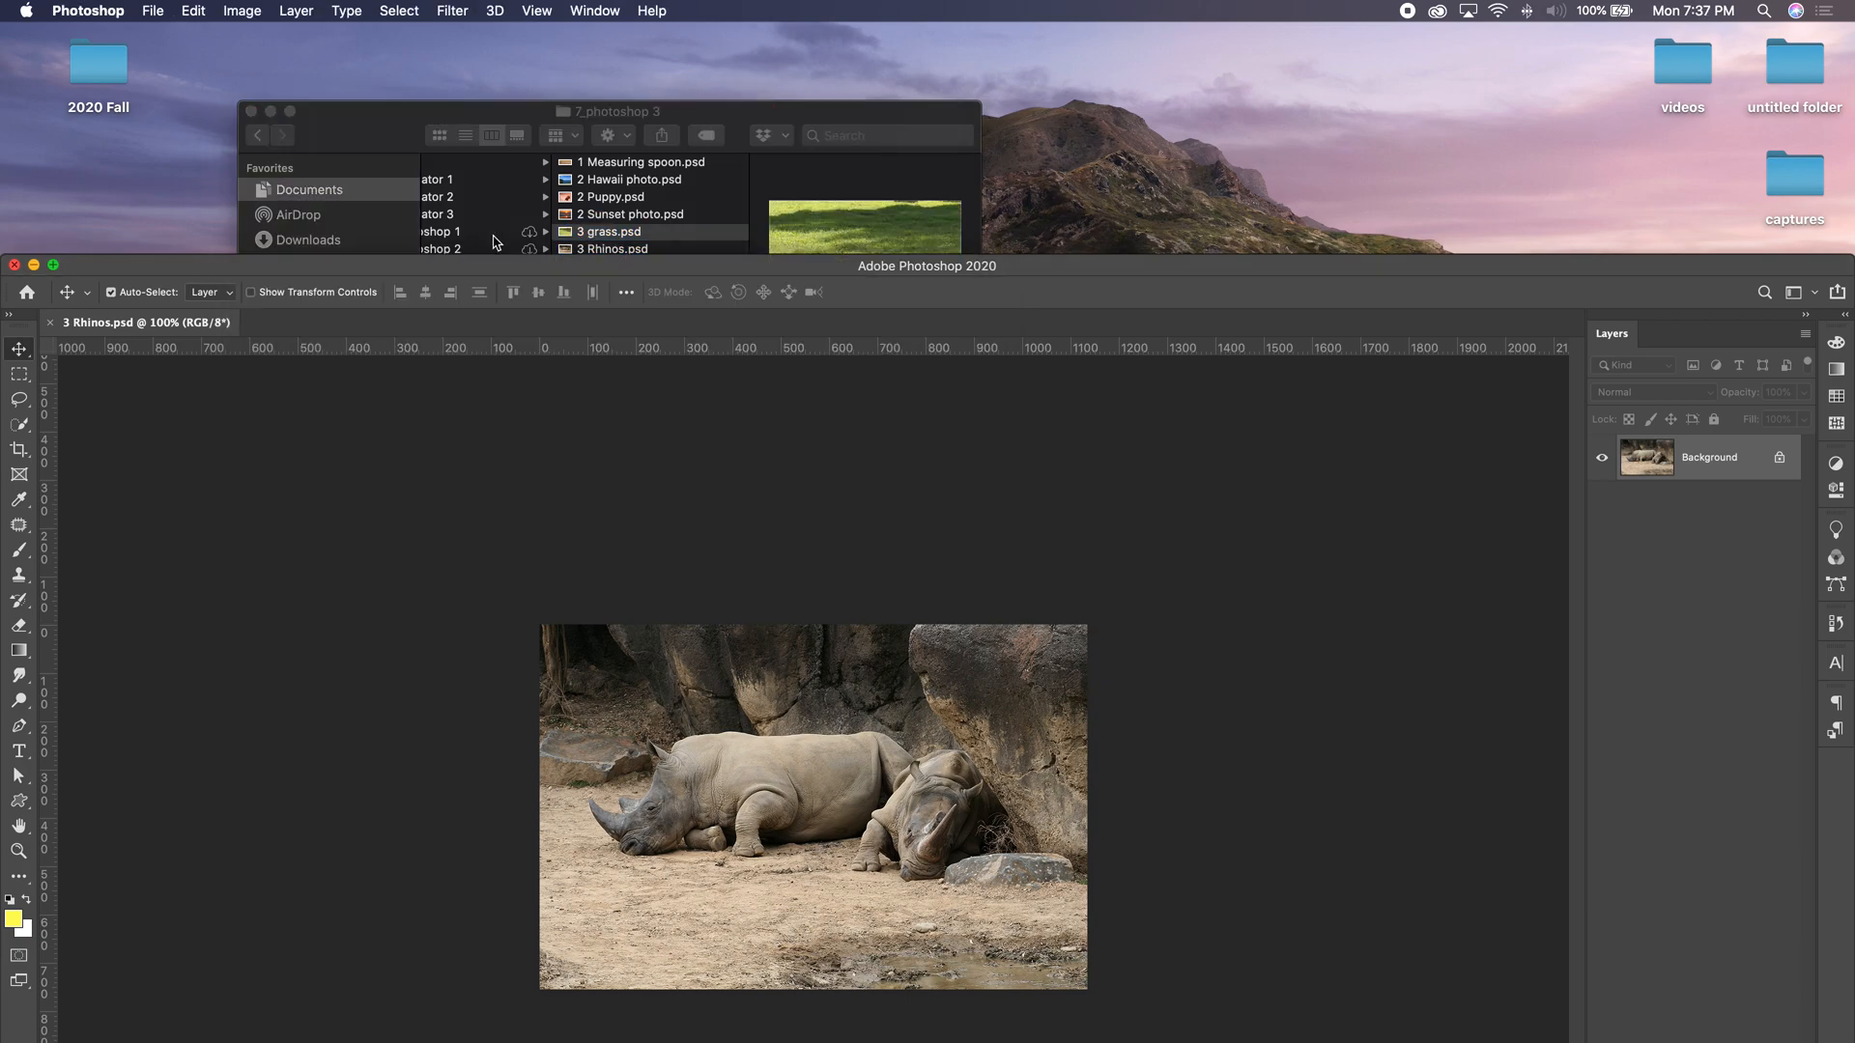
left_click_drag(190, 269, 191, 37)
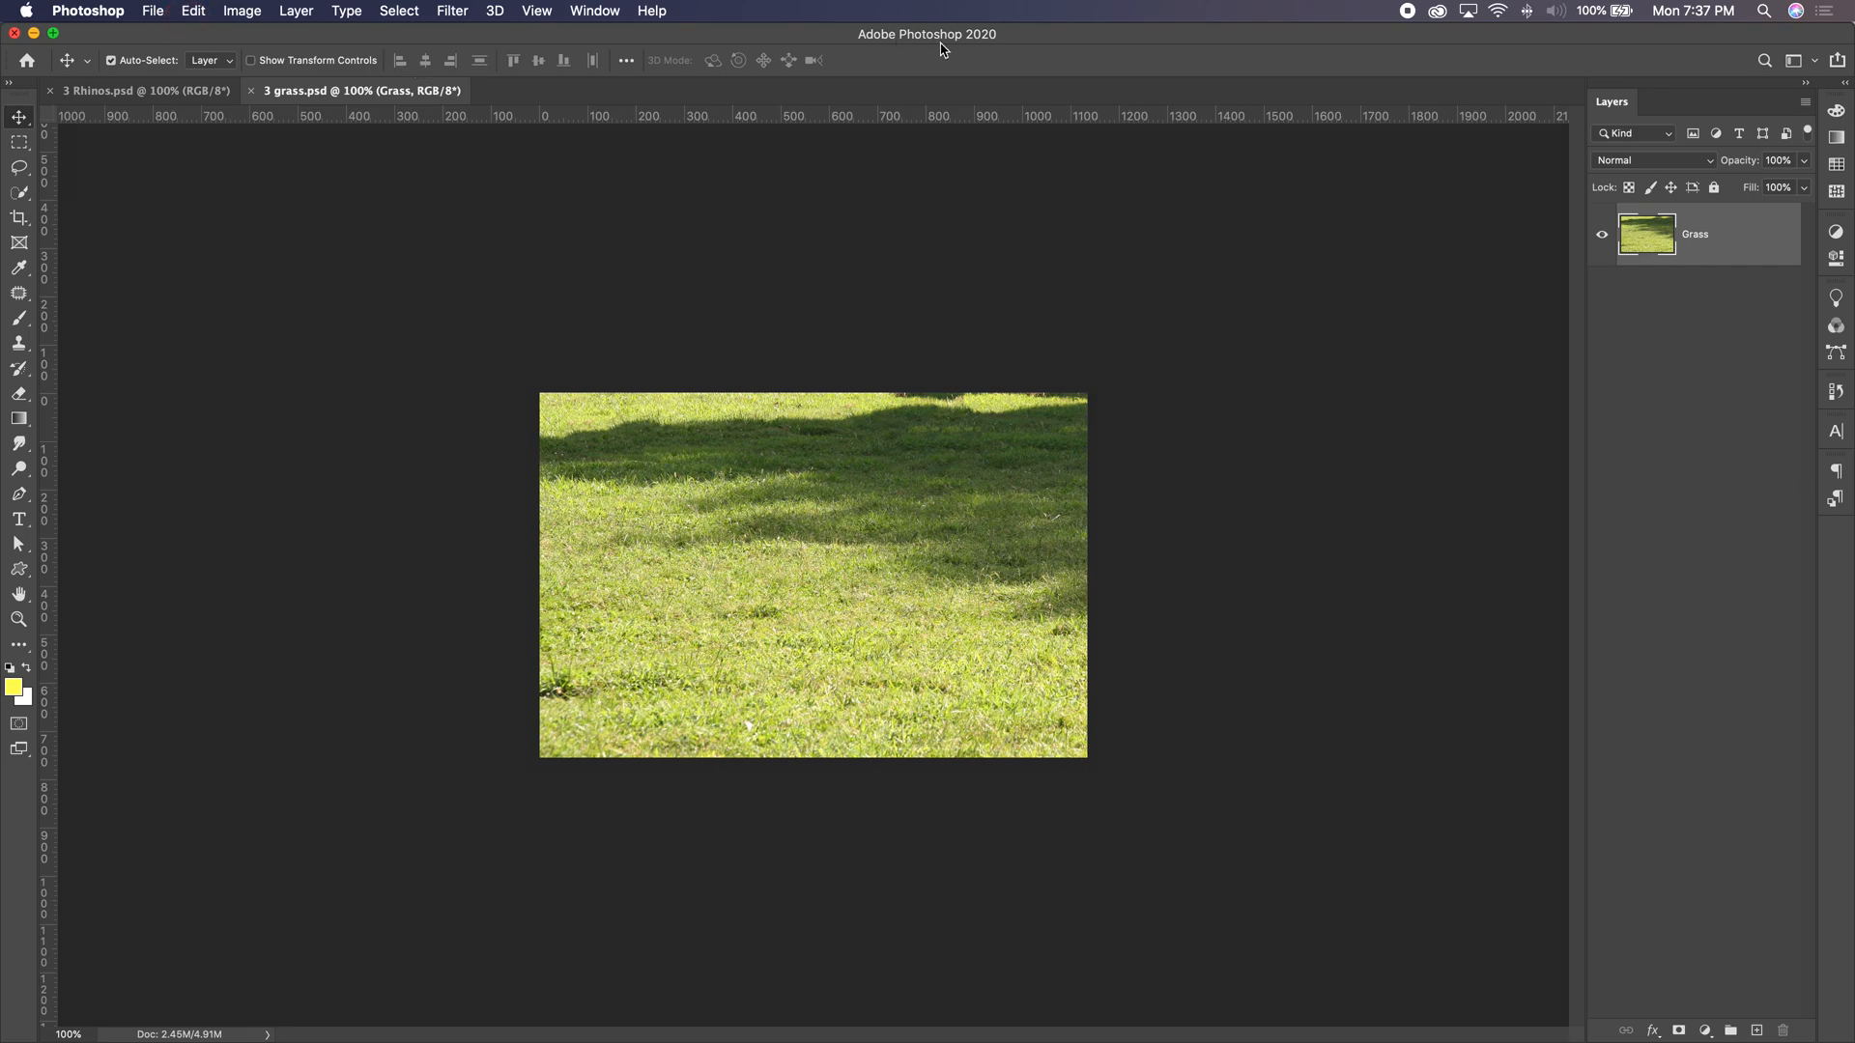
left_click_drag(1648, 237, 816, 581)
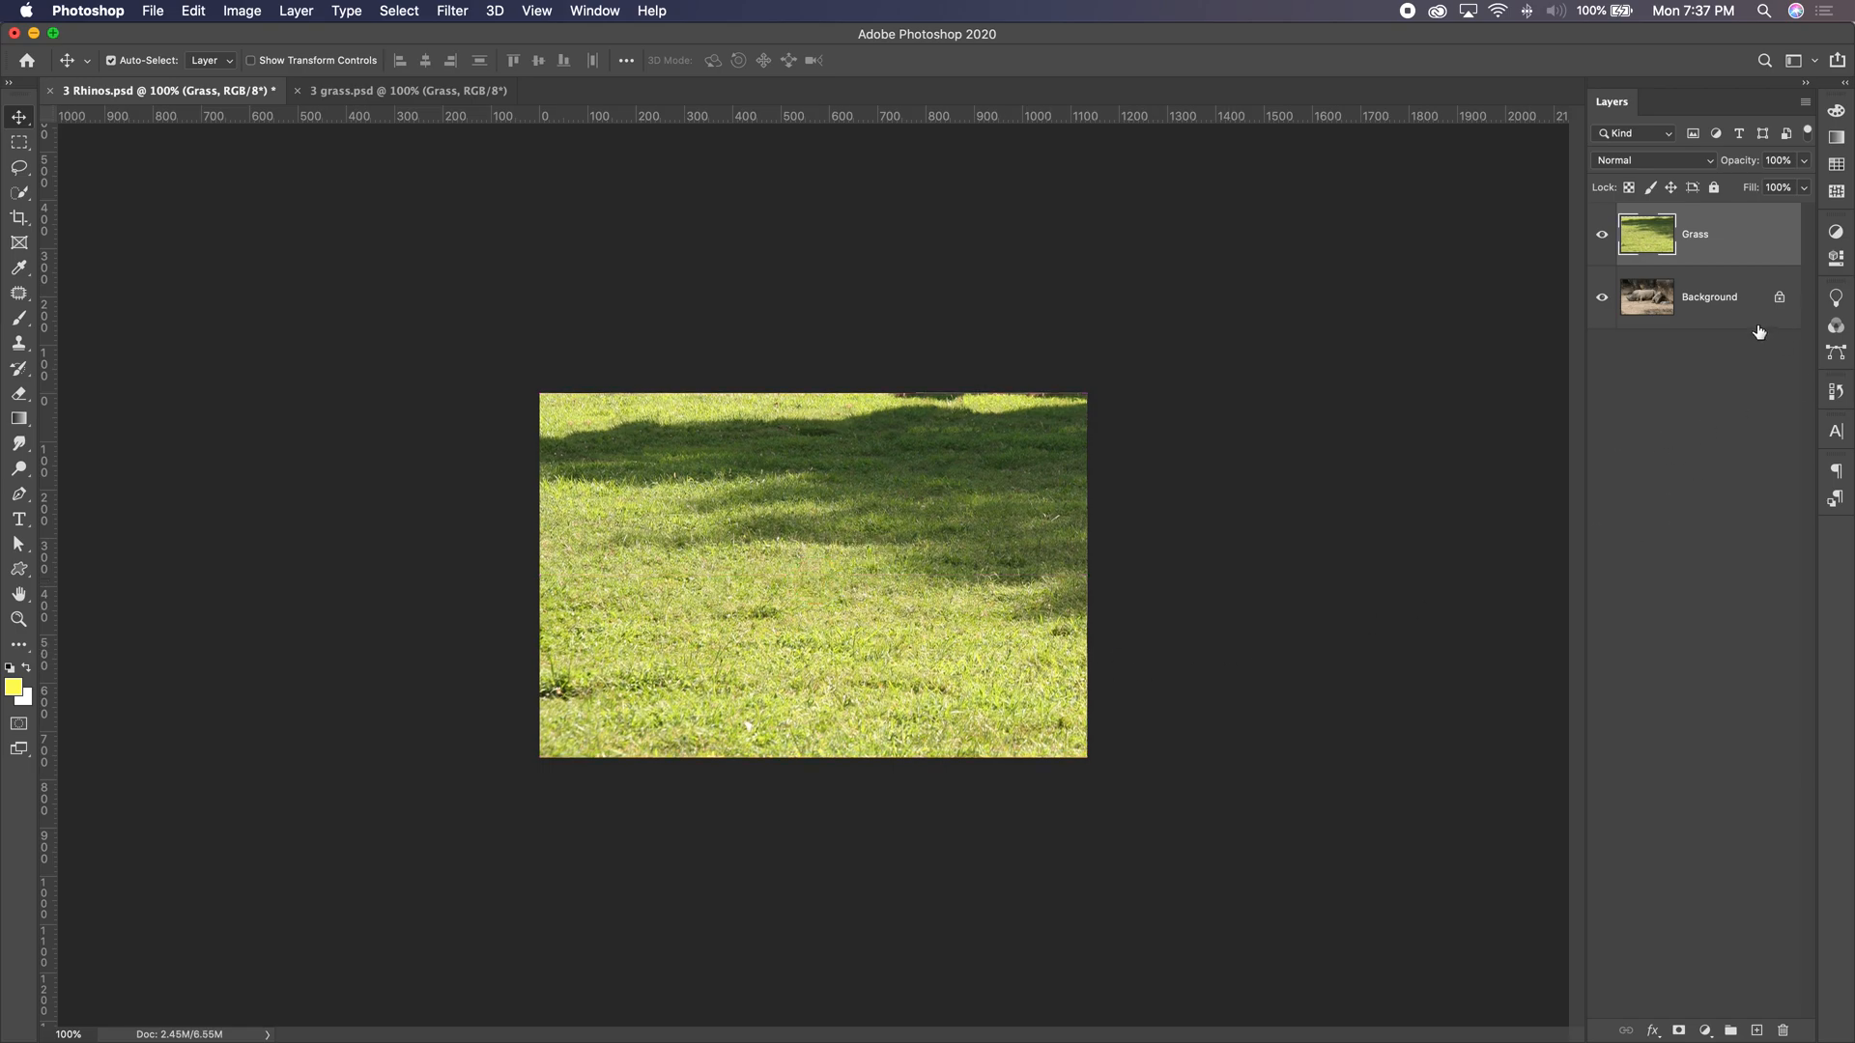
Unlock the Background layer of 3 Rhinos.psd and rename it rhinos.
left_click(1777, 300)
double_click(1729, 301)
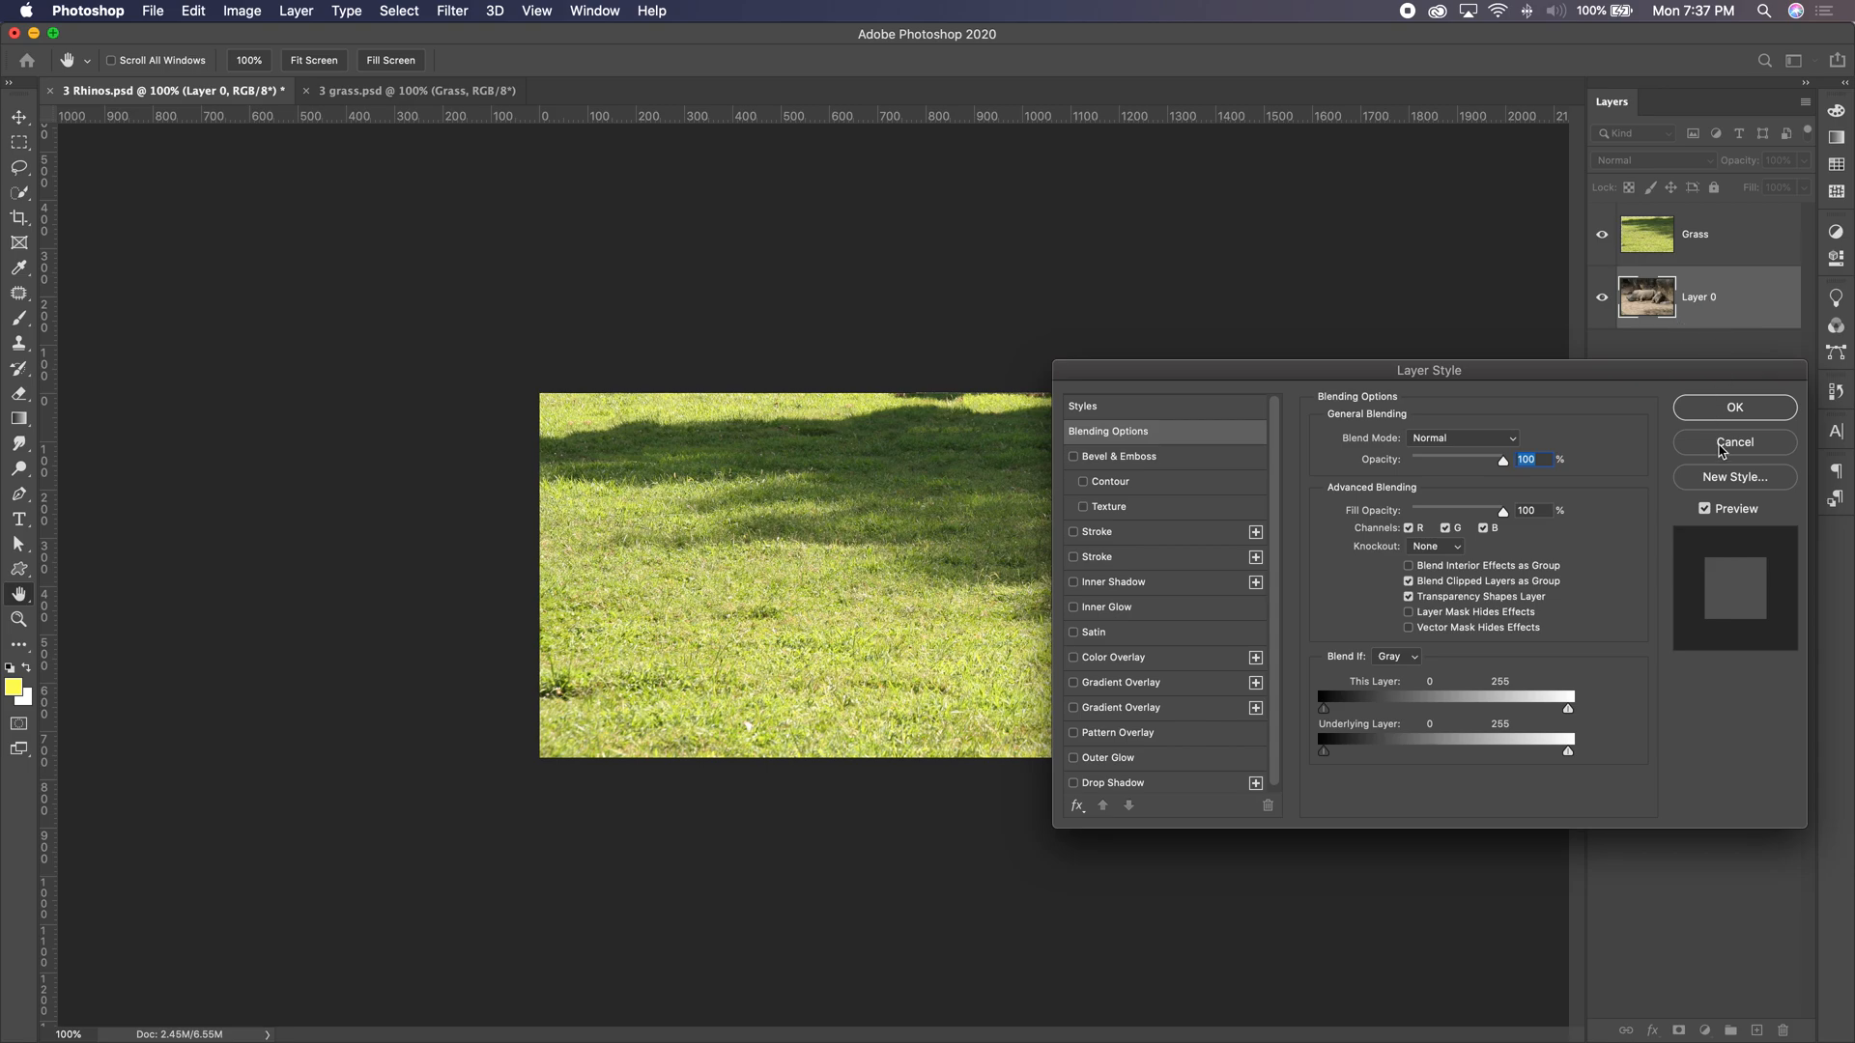
left_click(1719, 447)
double_click(1702, 297)
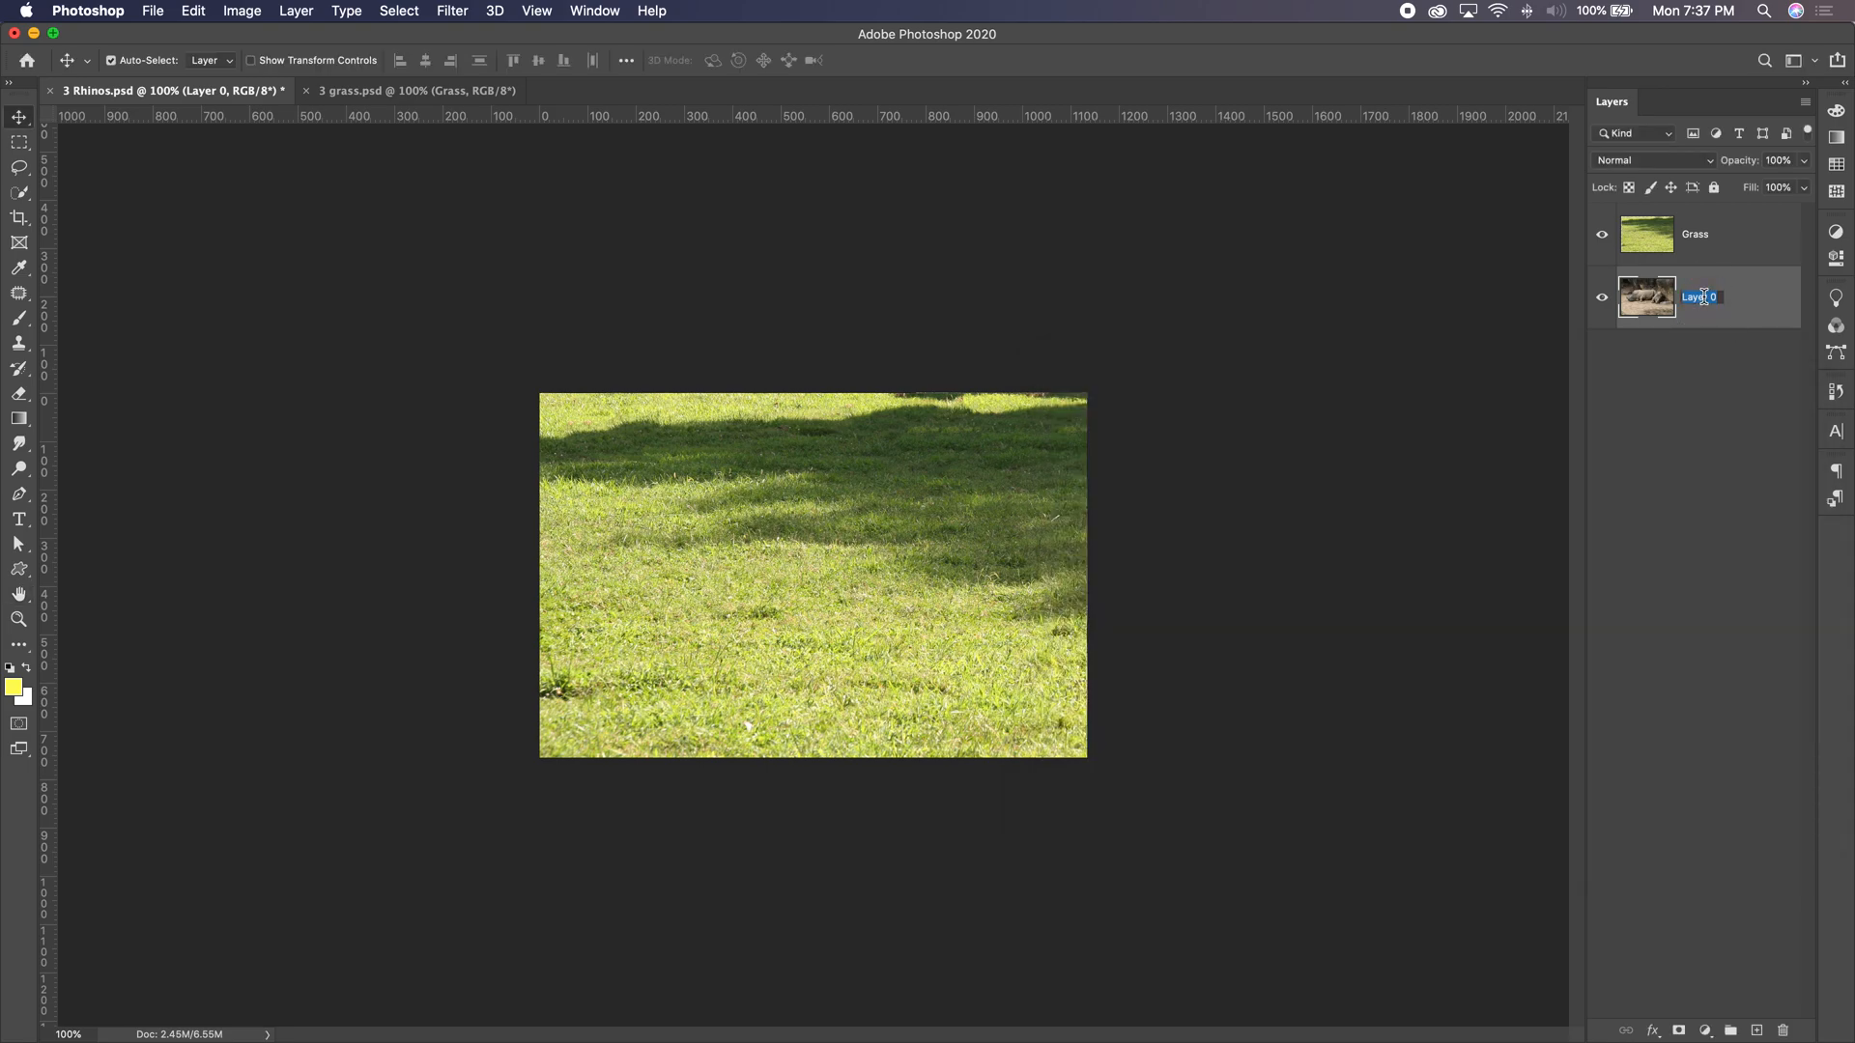
type("r")
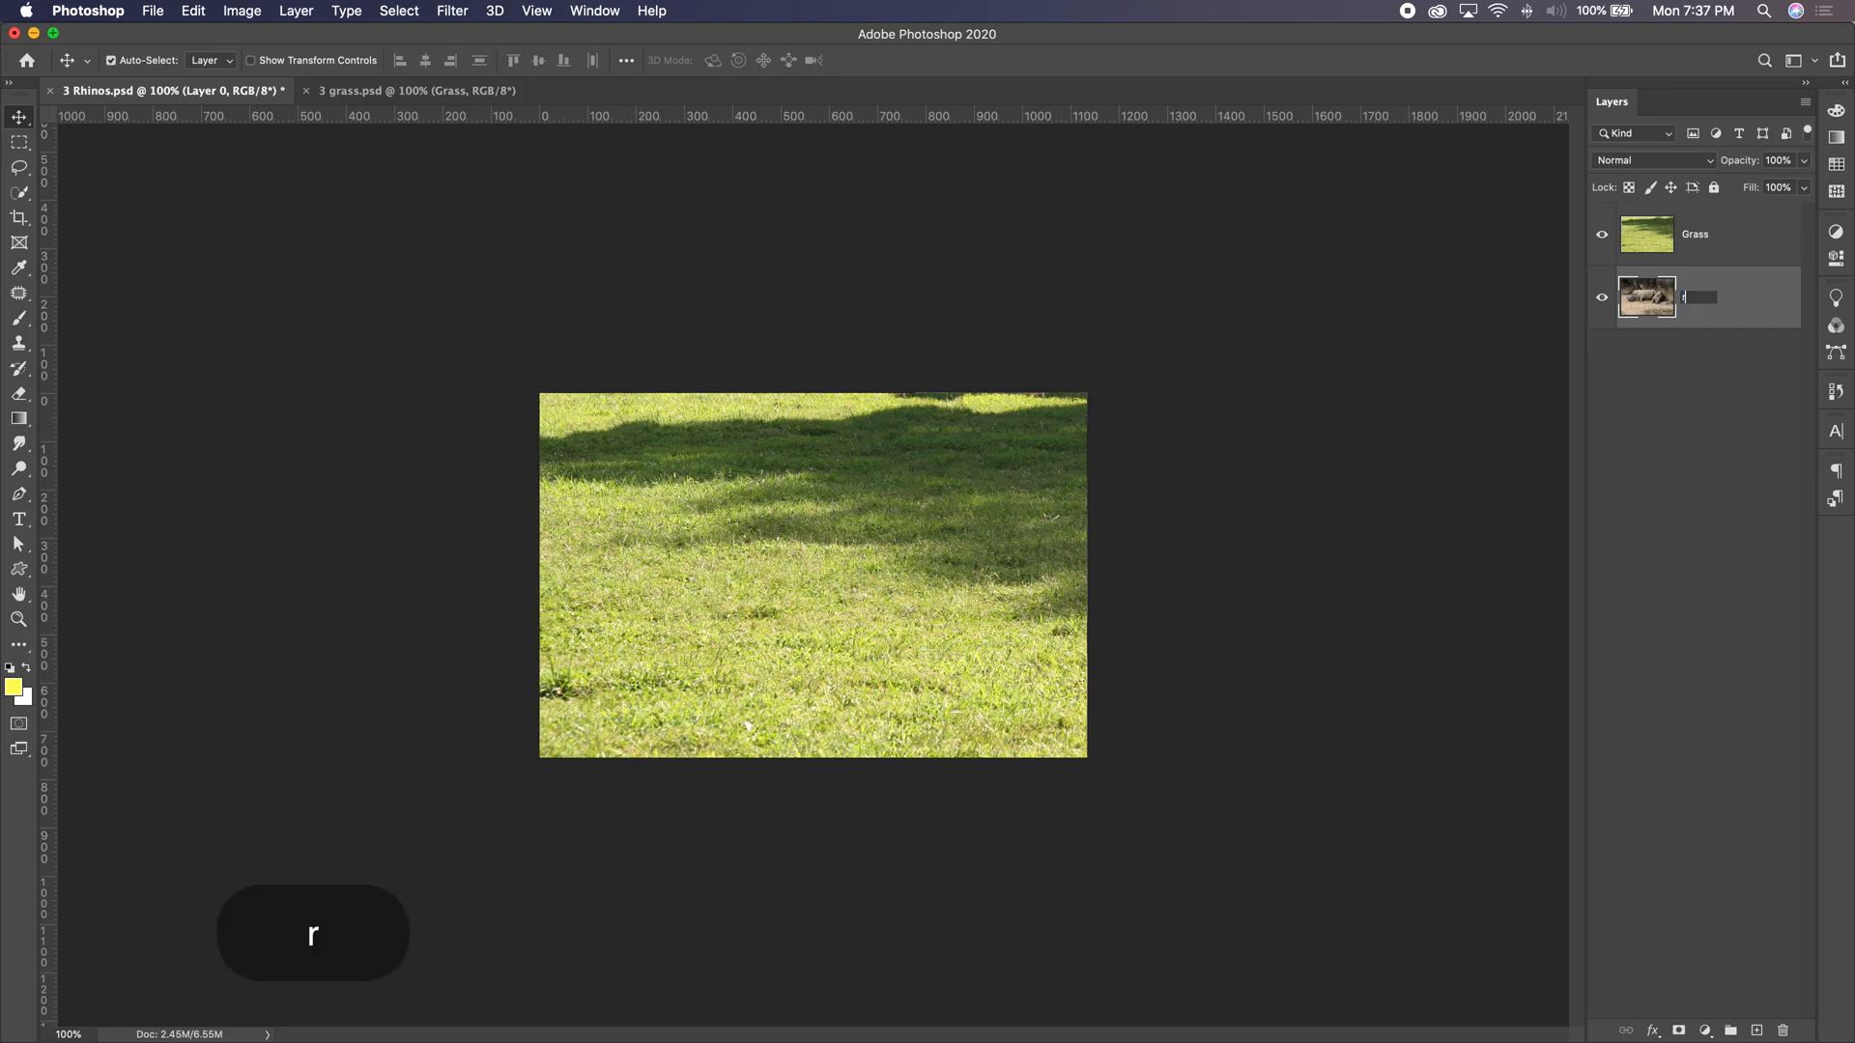
type("hinos")
key("Return")
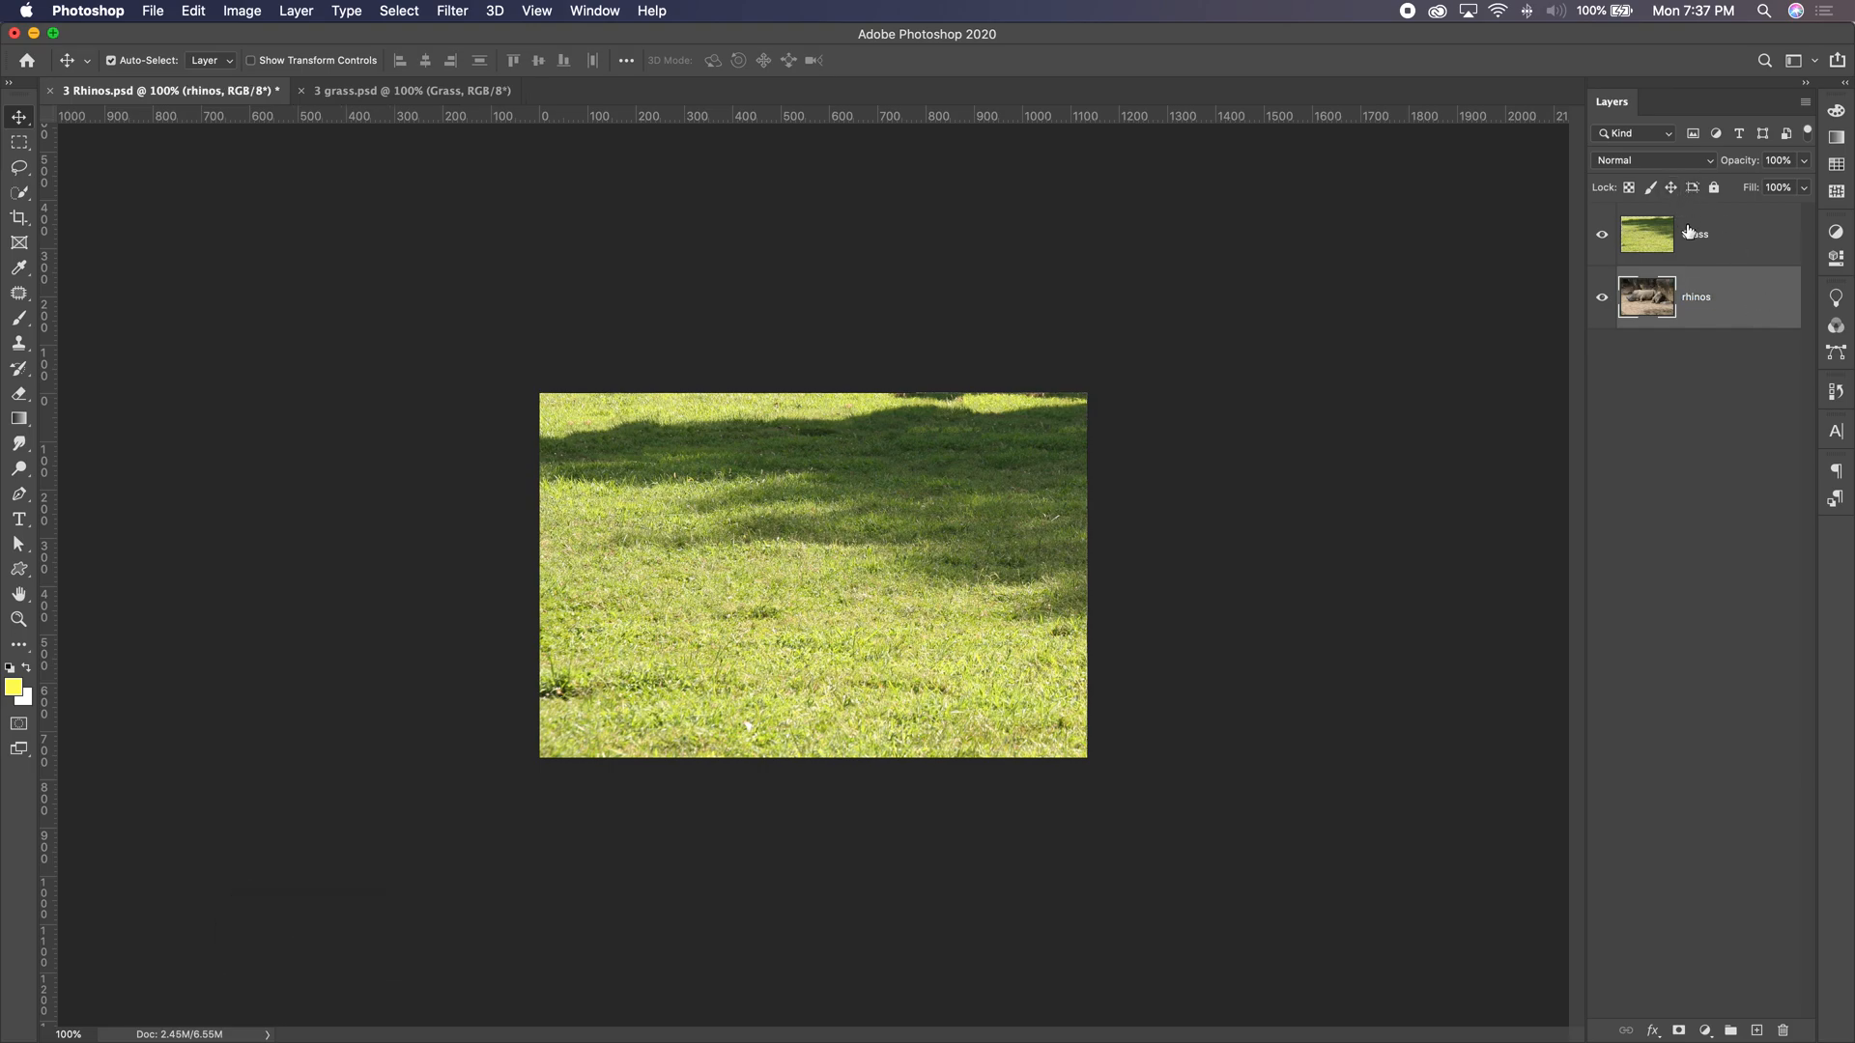
Hide the Grass layer and reset the foreground and background colors to default black and white.
left_click(1603, 235)
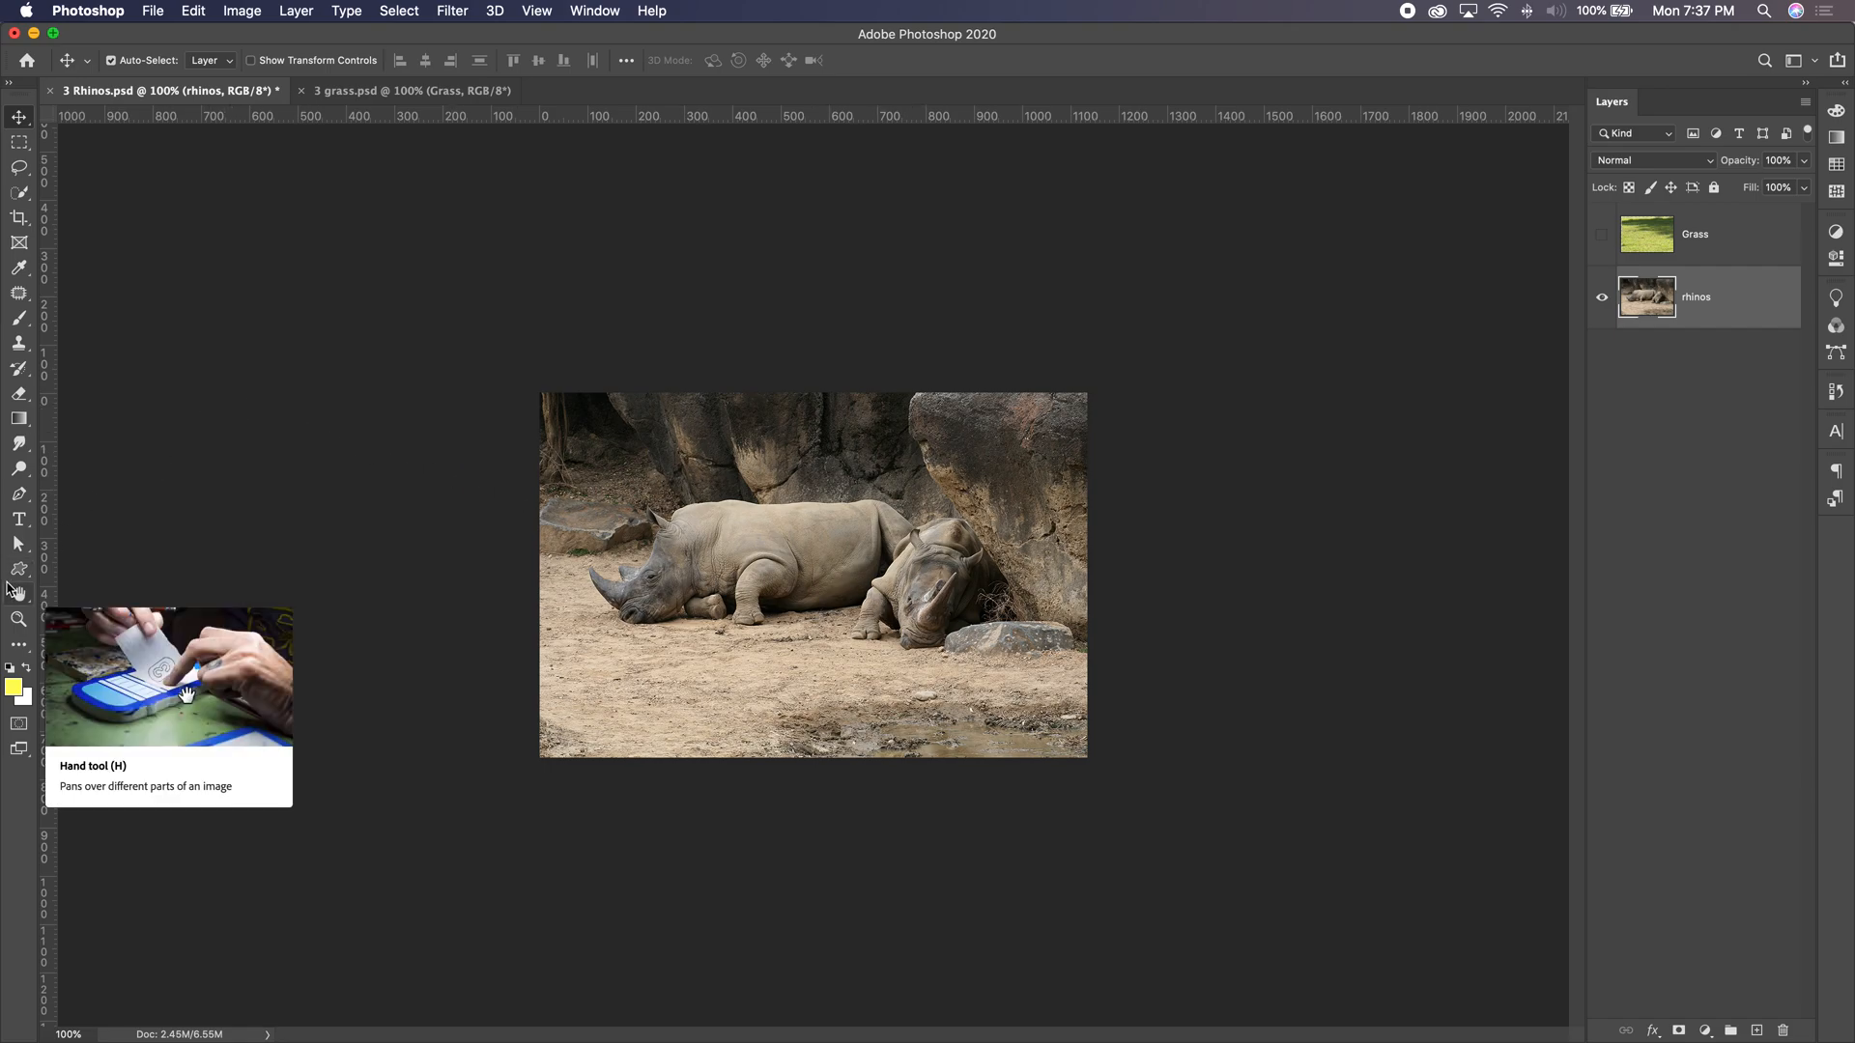
key("d")
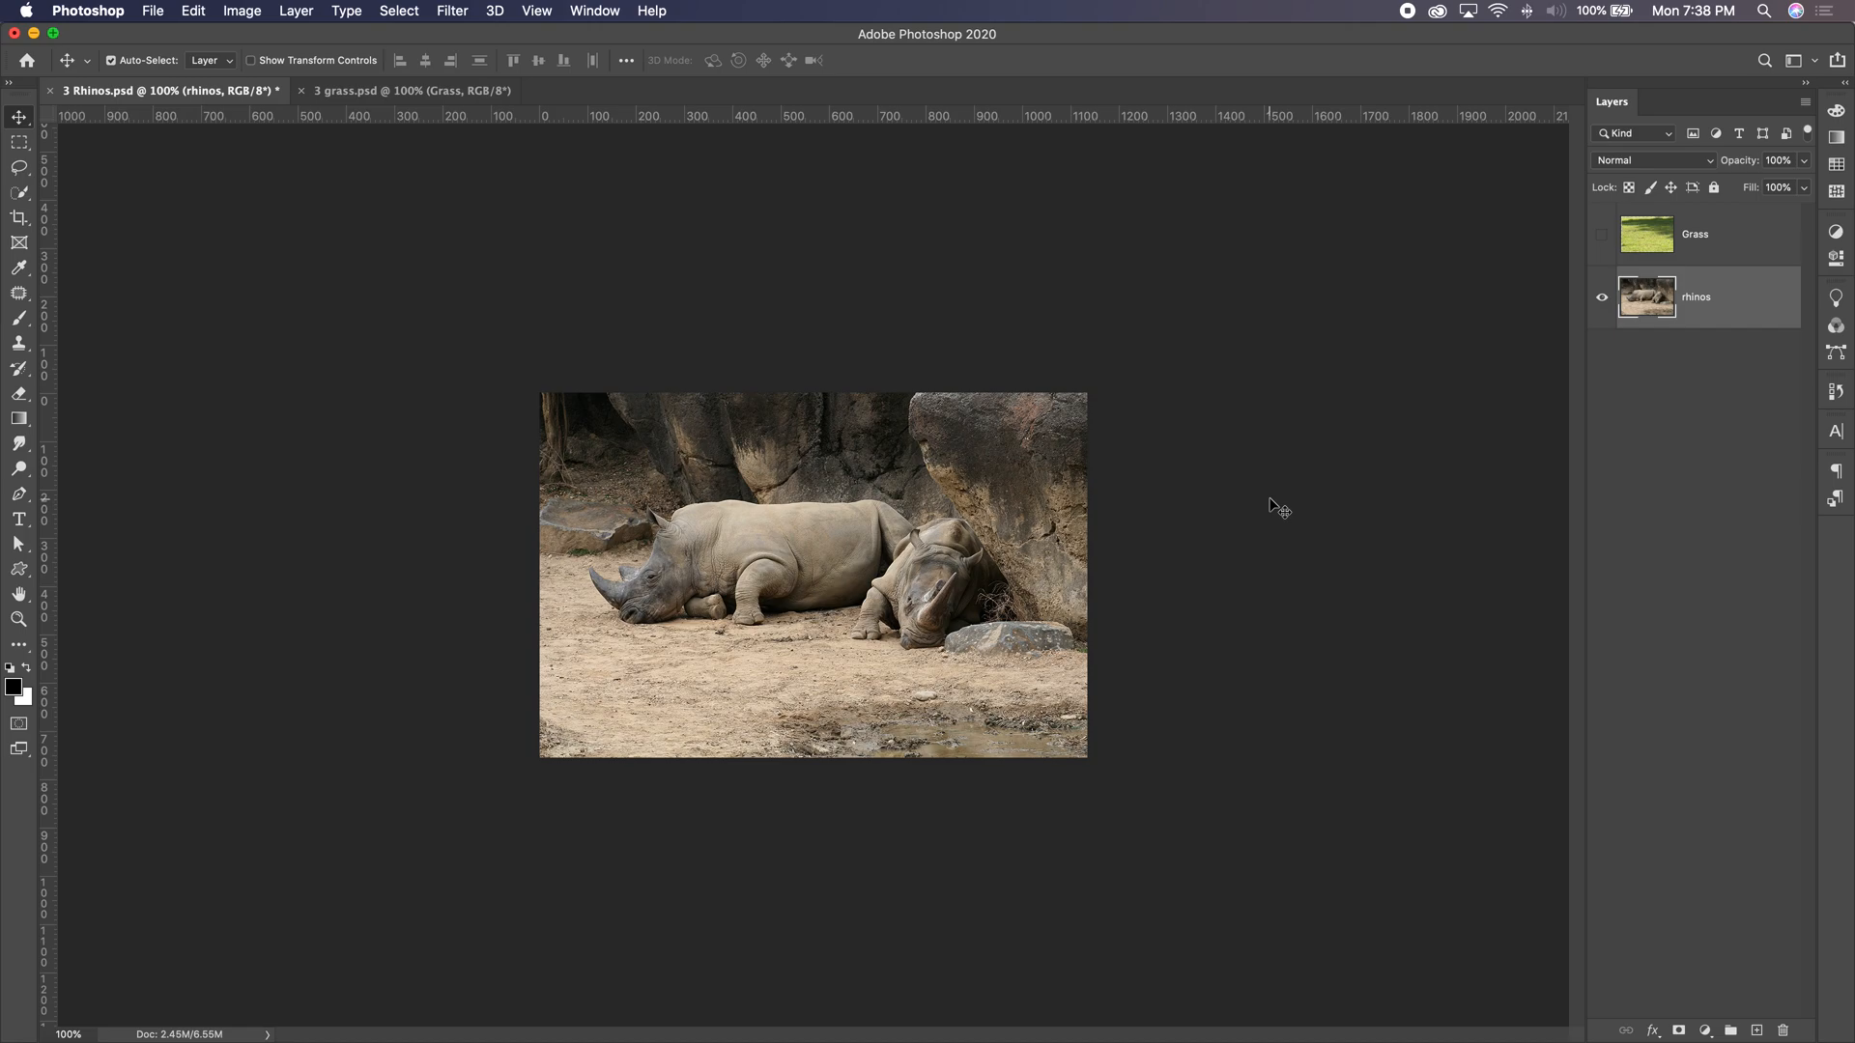
left_click(1602, 237)
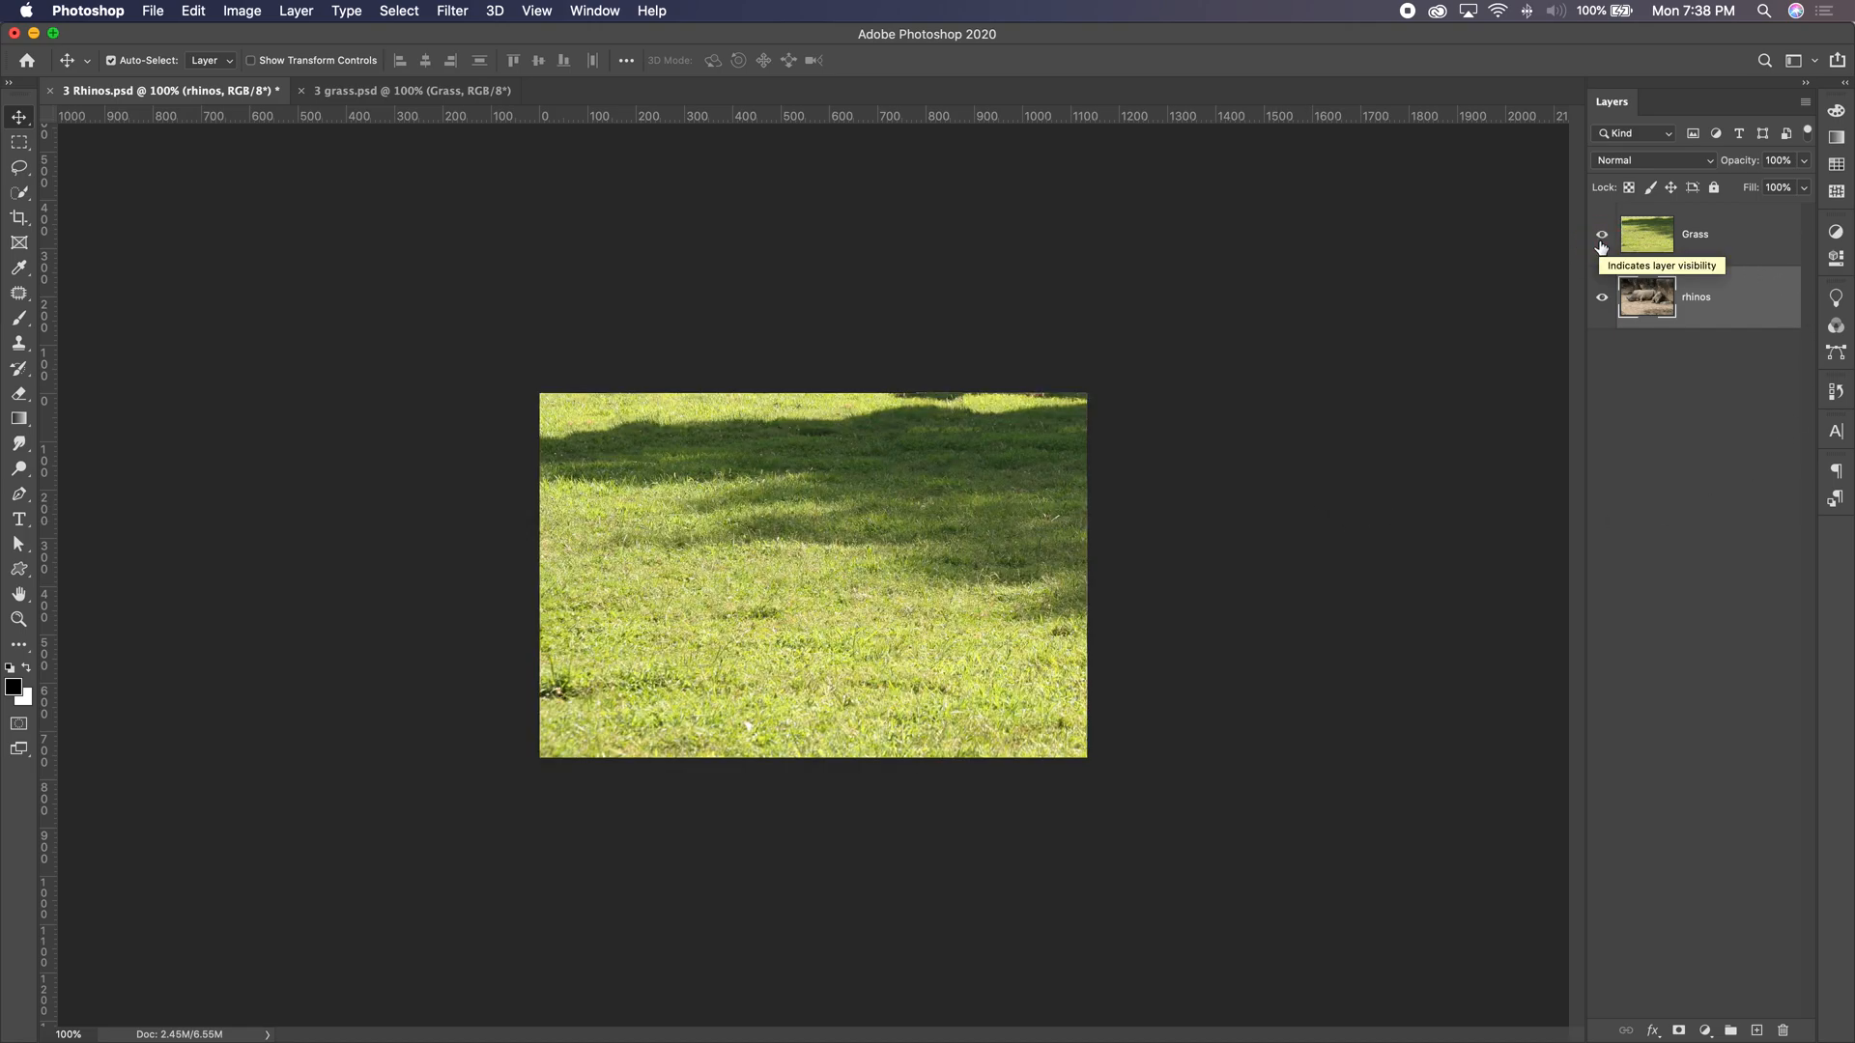
left_click(1601, 237)
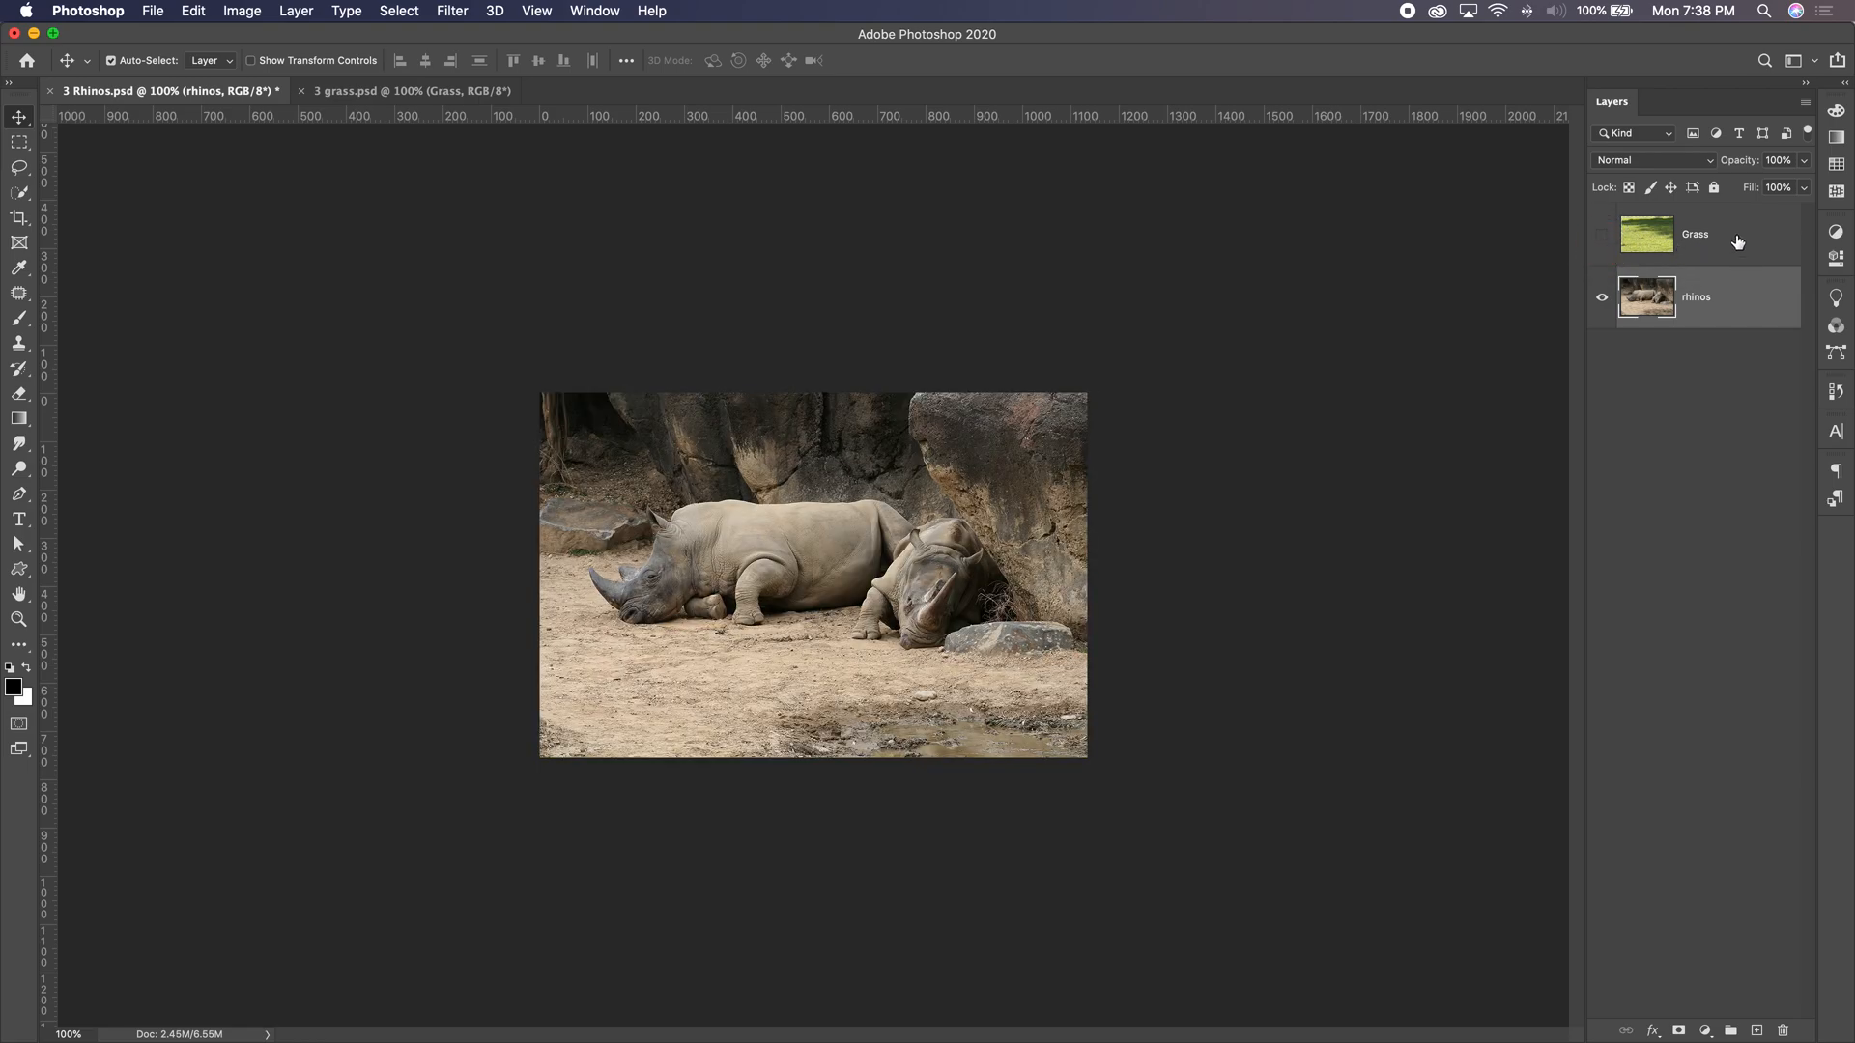
Place the Grass layer beneath the rhinos layer and make it visible, leaving the rhinos layer selected.
left_click_drag(1716, 236, 1704, 343)
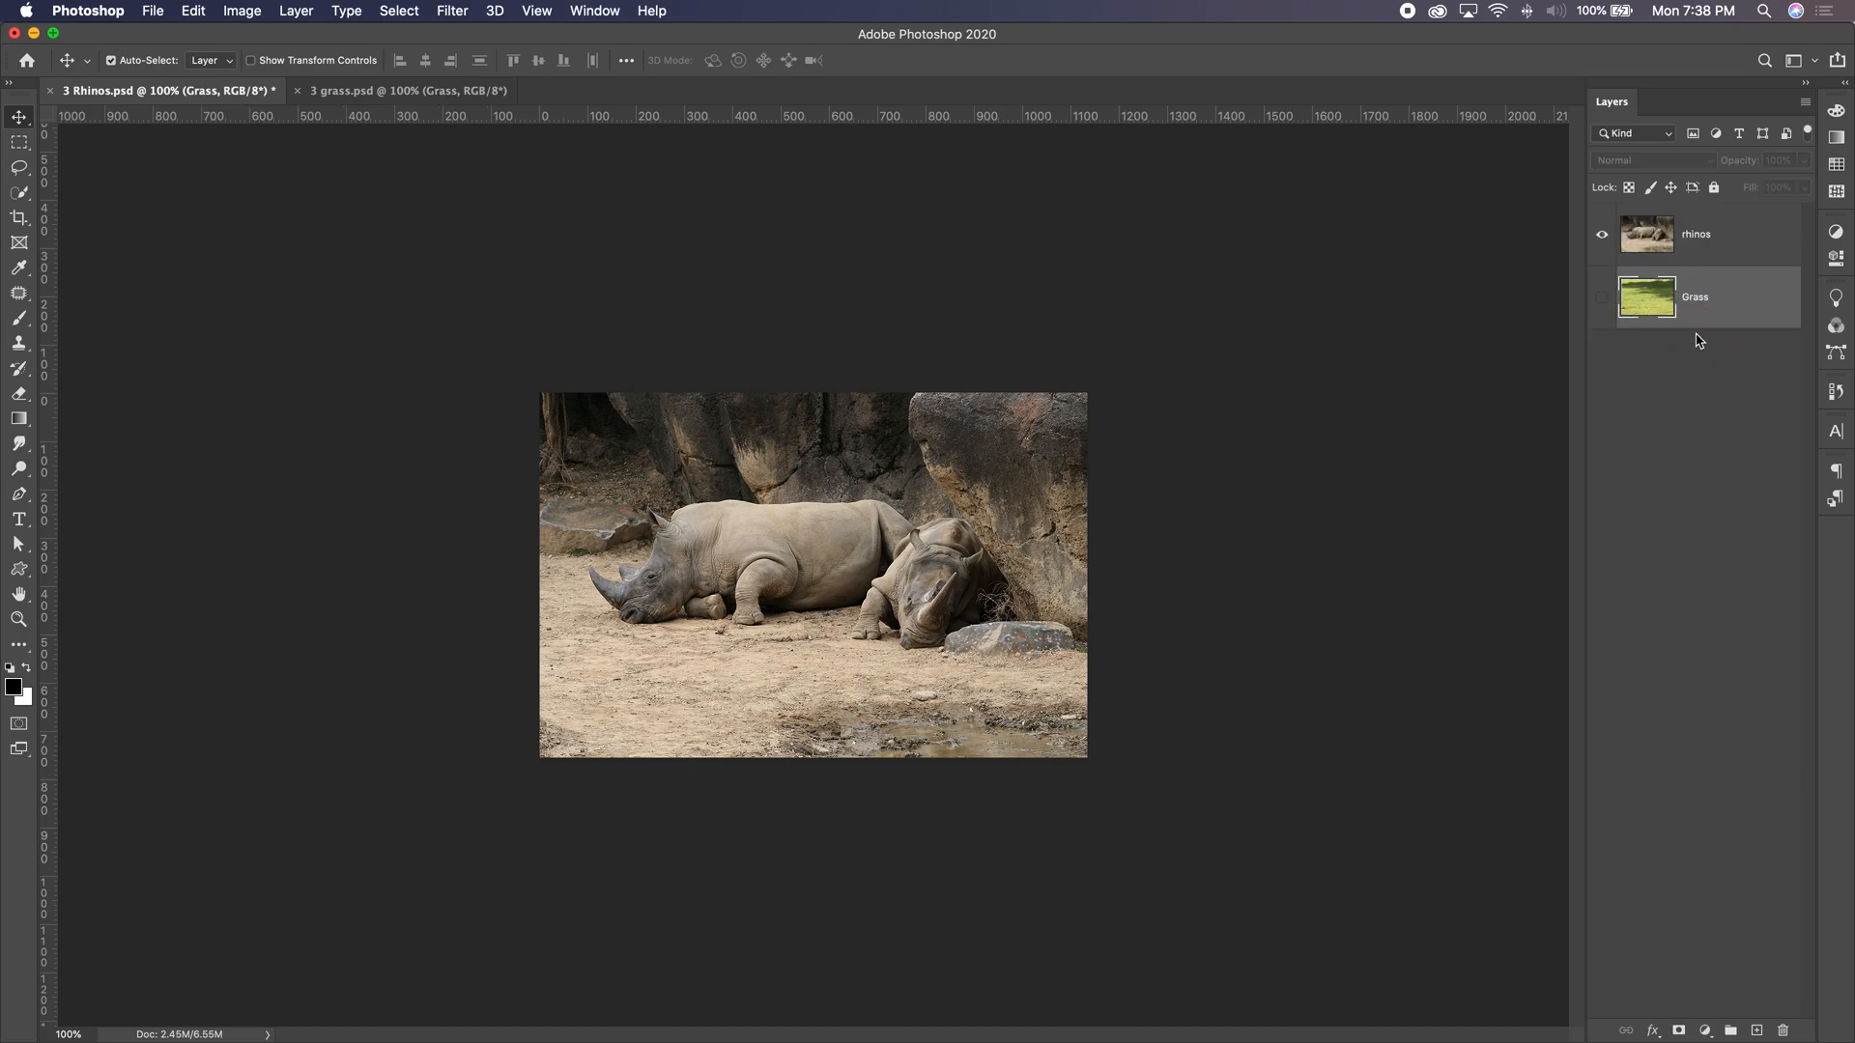
left_click(1602, 299)
left_click(1656, 246)
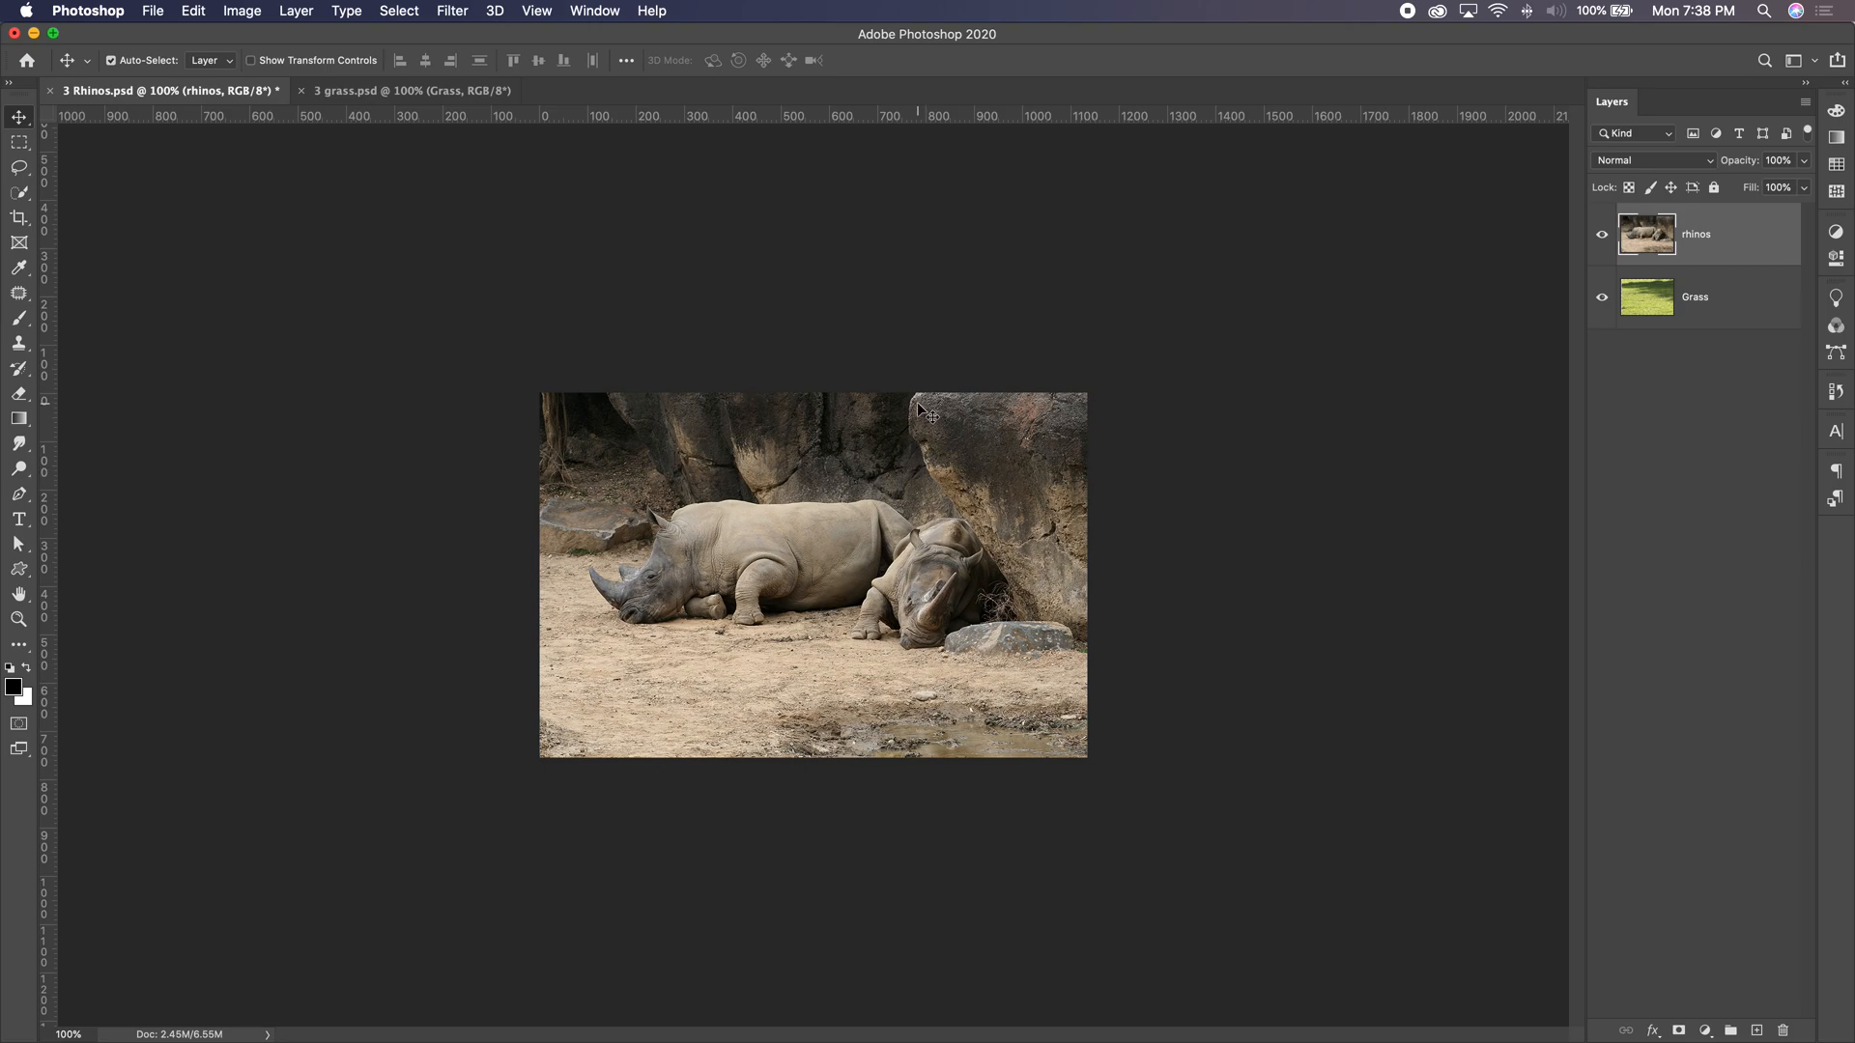
With the Pen tool in Path mode, start a path along the reclining rhino's back from behind its ear to its rump.
left_click(20, 496)
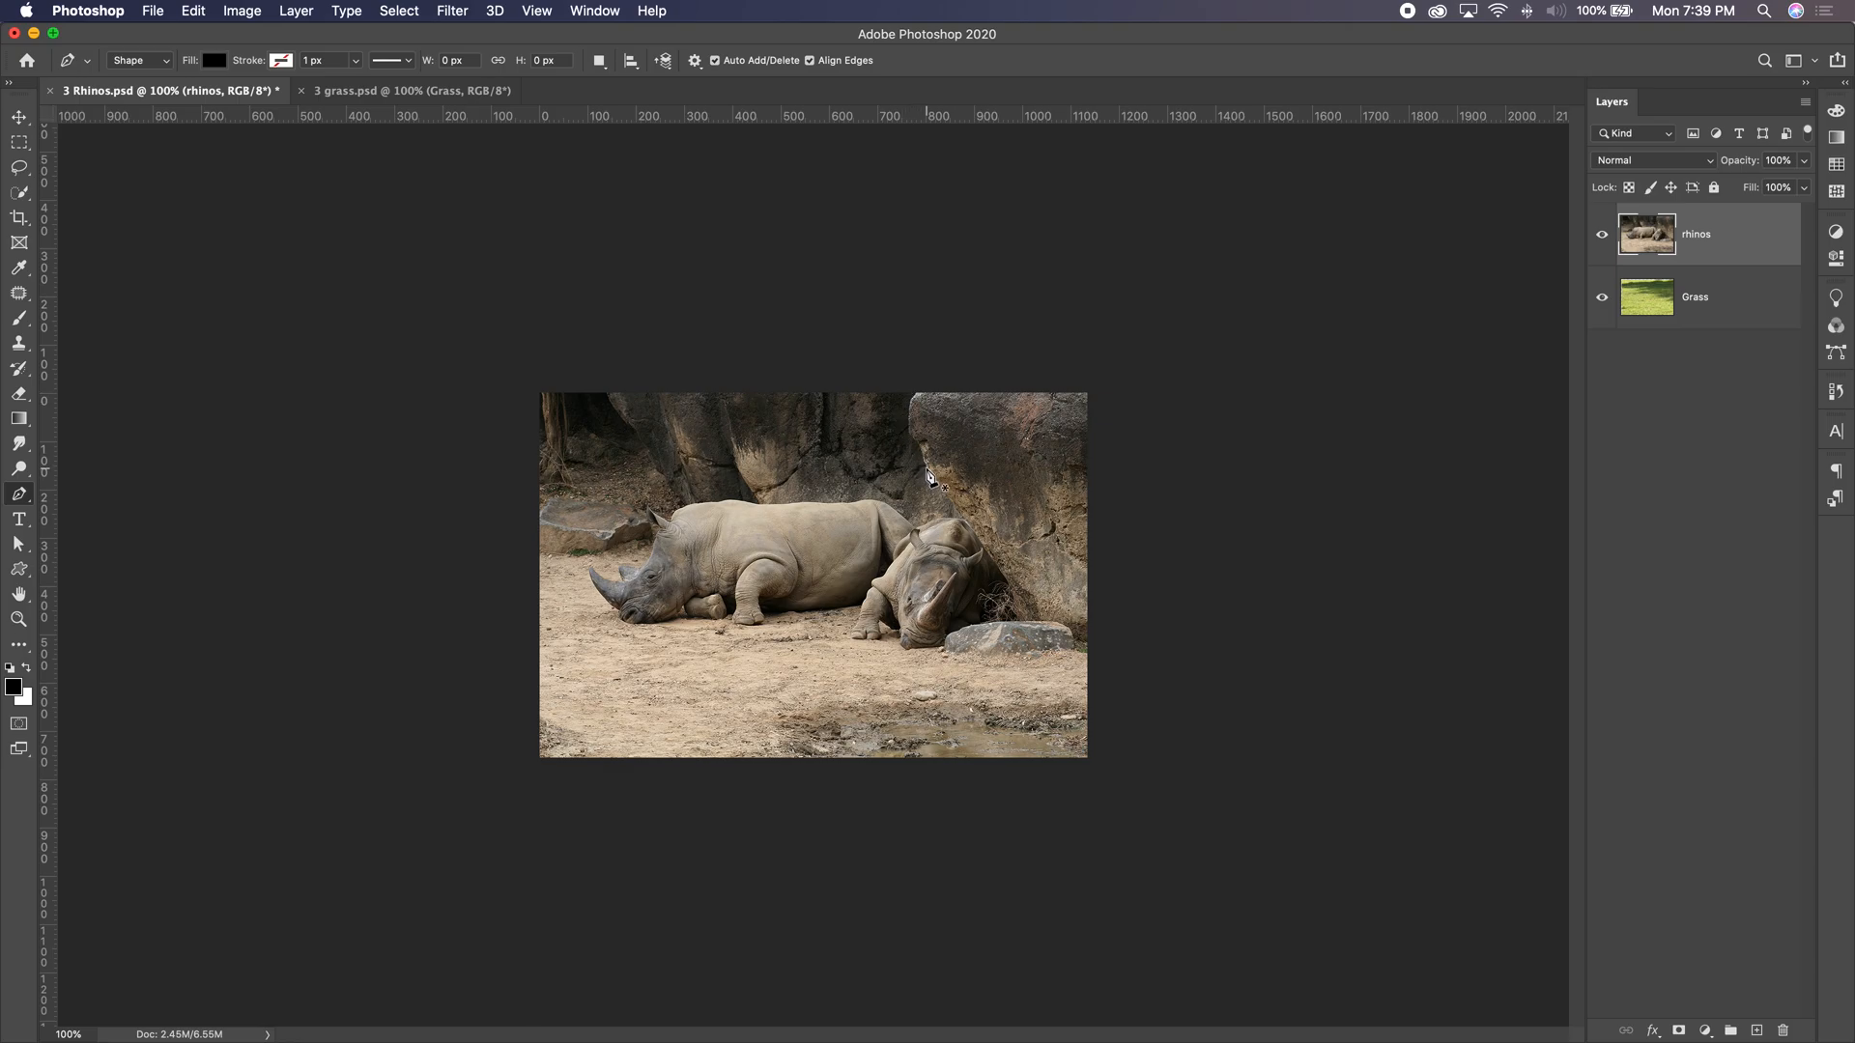
key("super+equal")
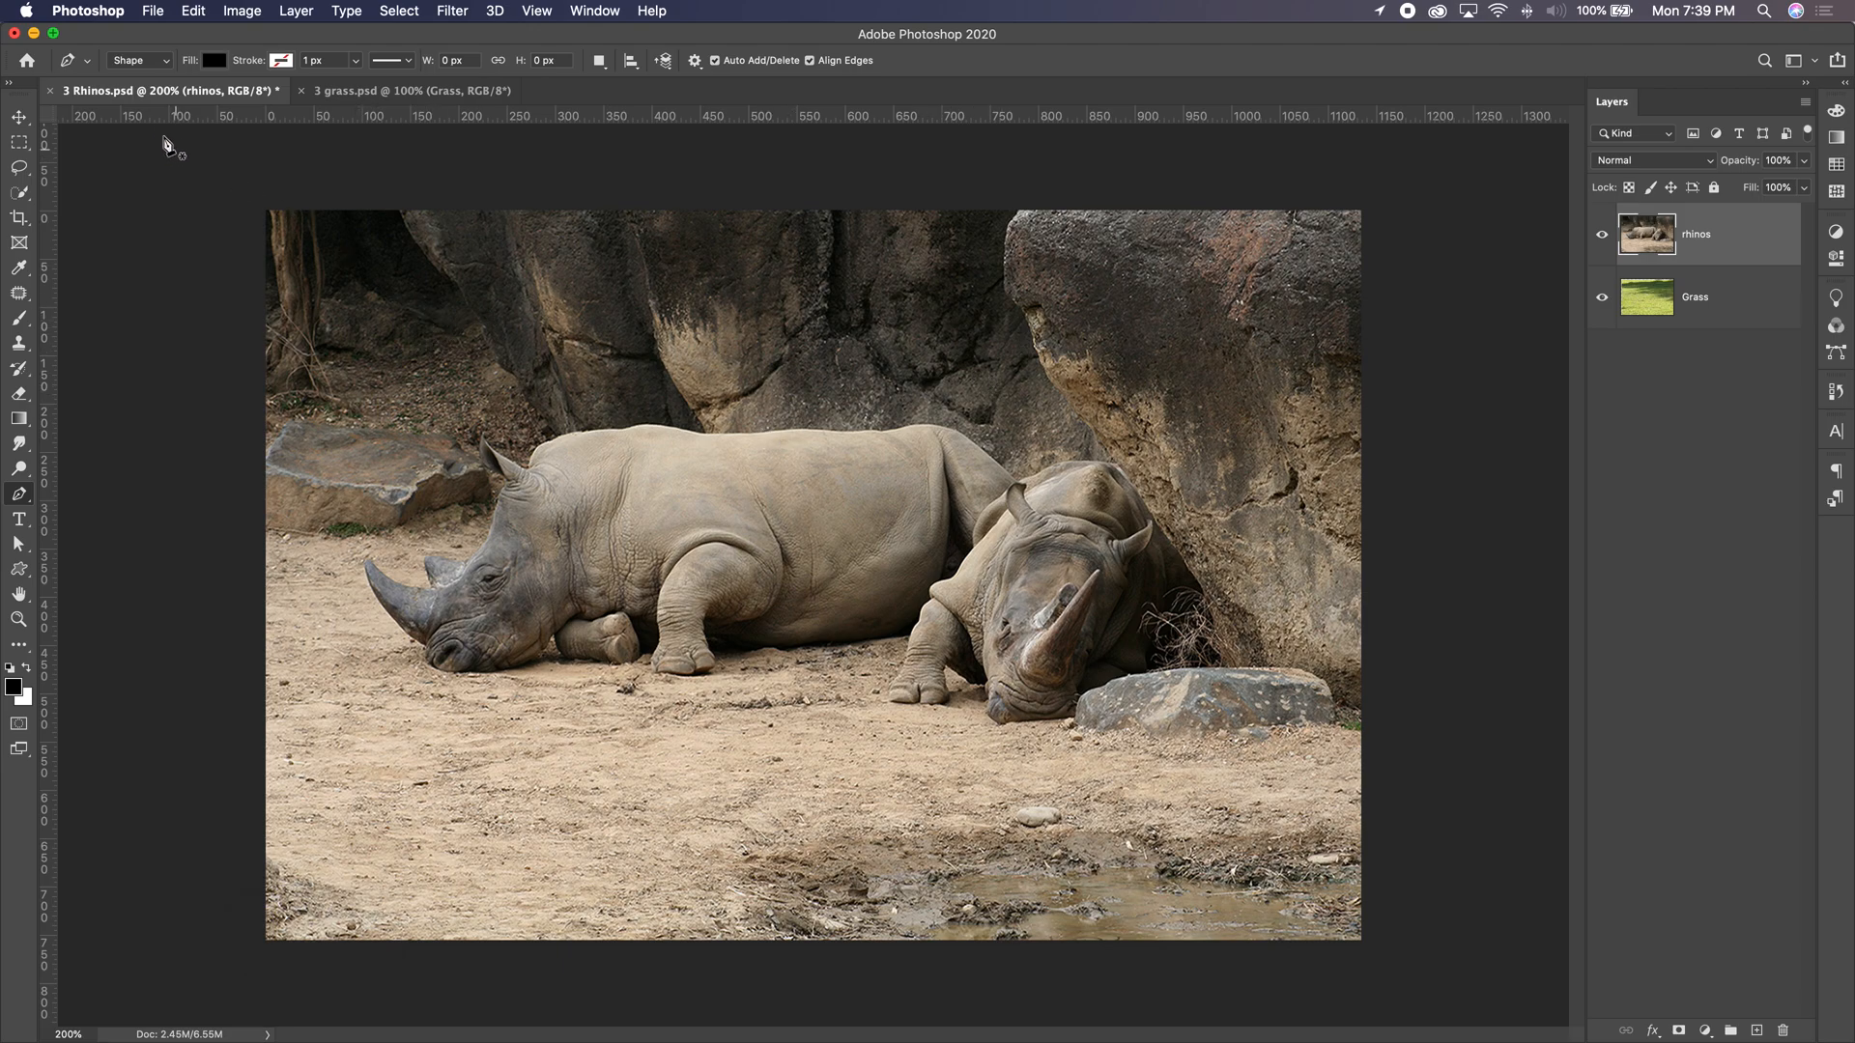
left_click(168, 66)
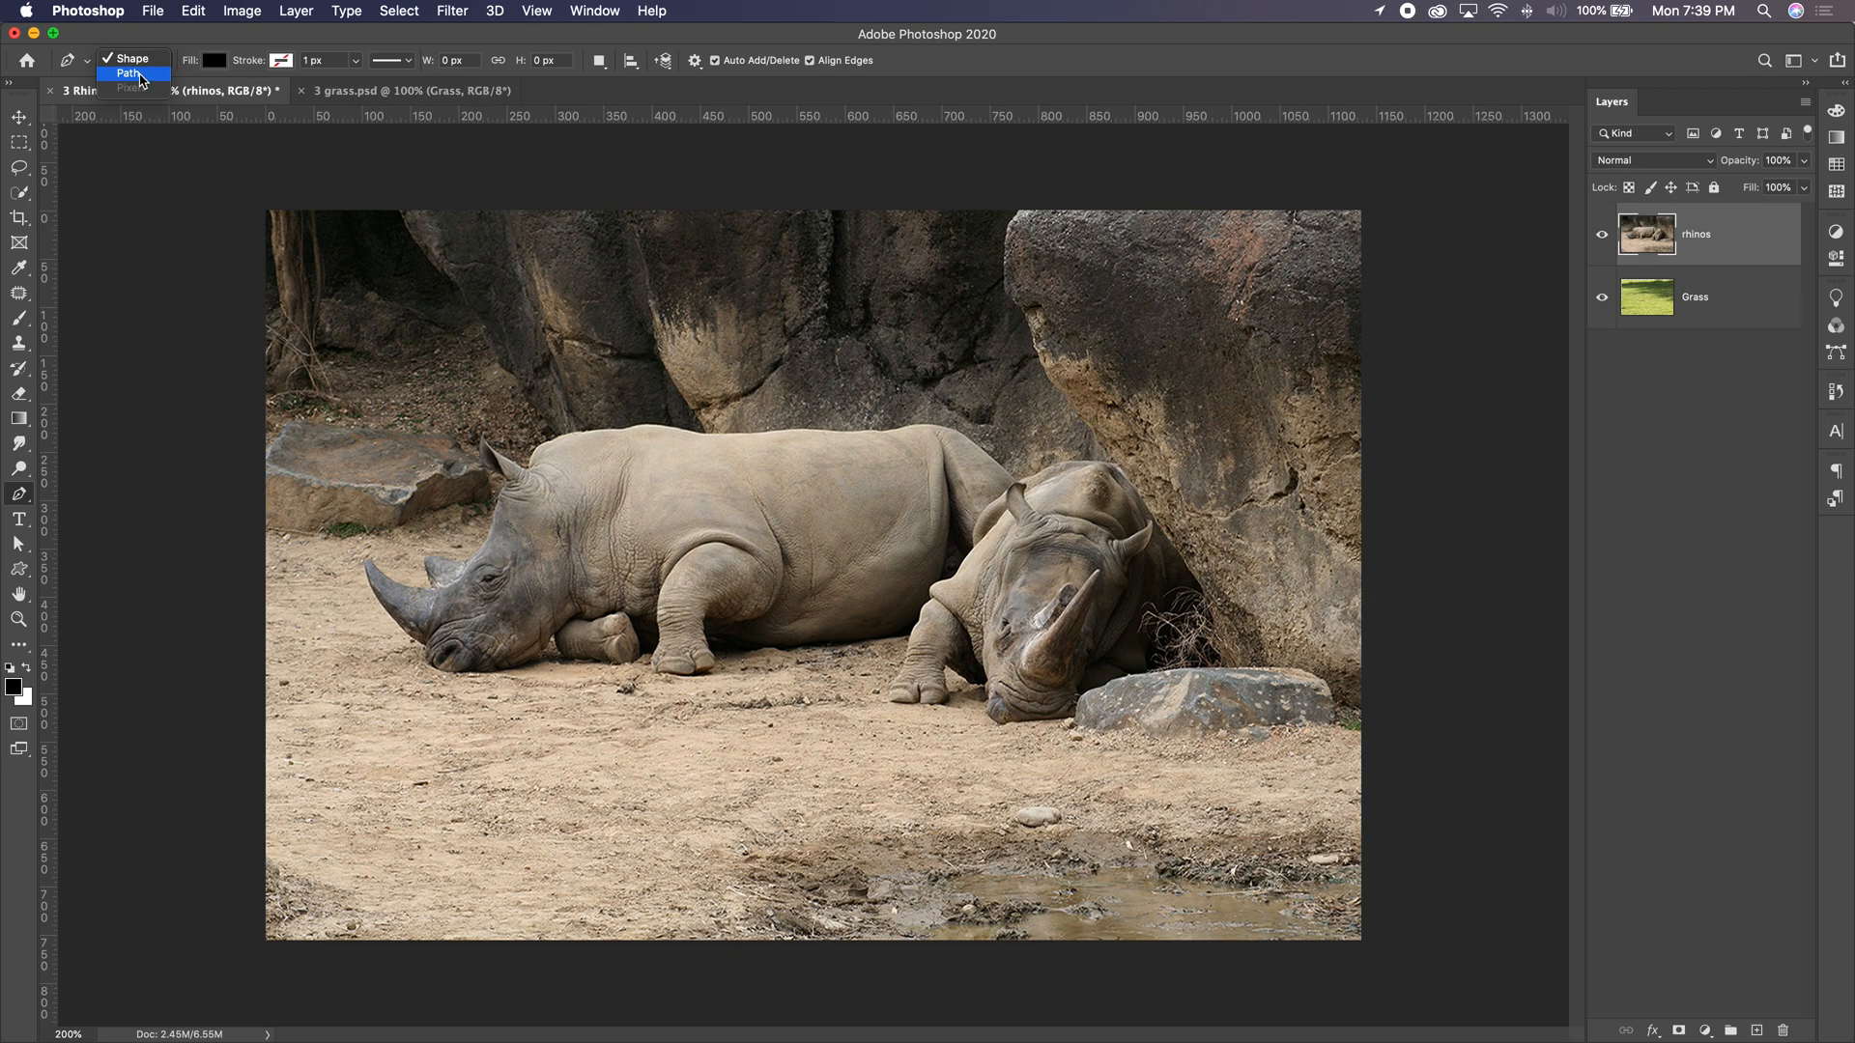
left_click(138, 78)
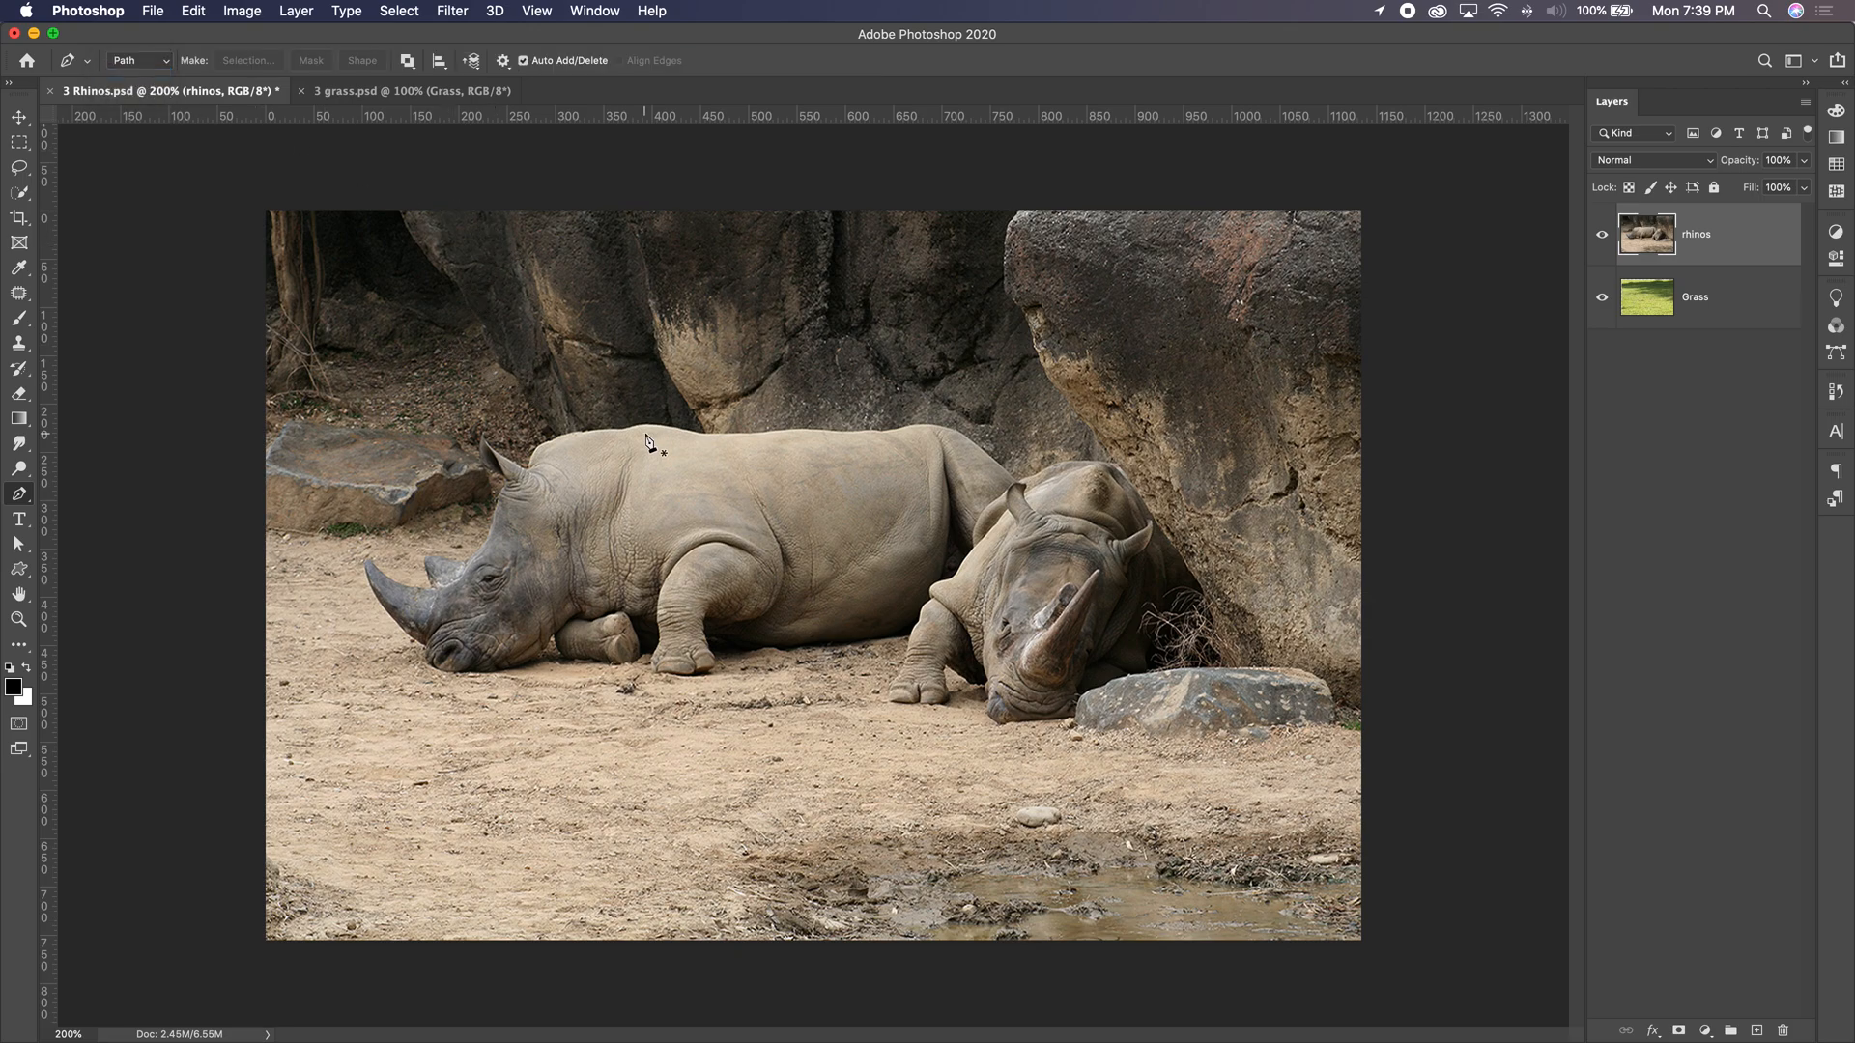
left_click(531, 471)
left_click_drag(549, 442, 948, 431)
key("alt")
left_click(757, 434)
left_click(968, 439)
Continue the path over the top of the second rhino's back up to the large boulder.
left_click(1017, 481)
left_click(1047, 469)
left_click(1119, 468)
left_click_drag(1121, 470, 1147, 475)
left_click(1157, 470)
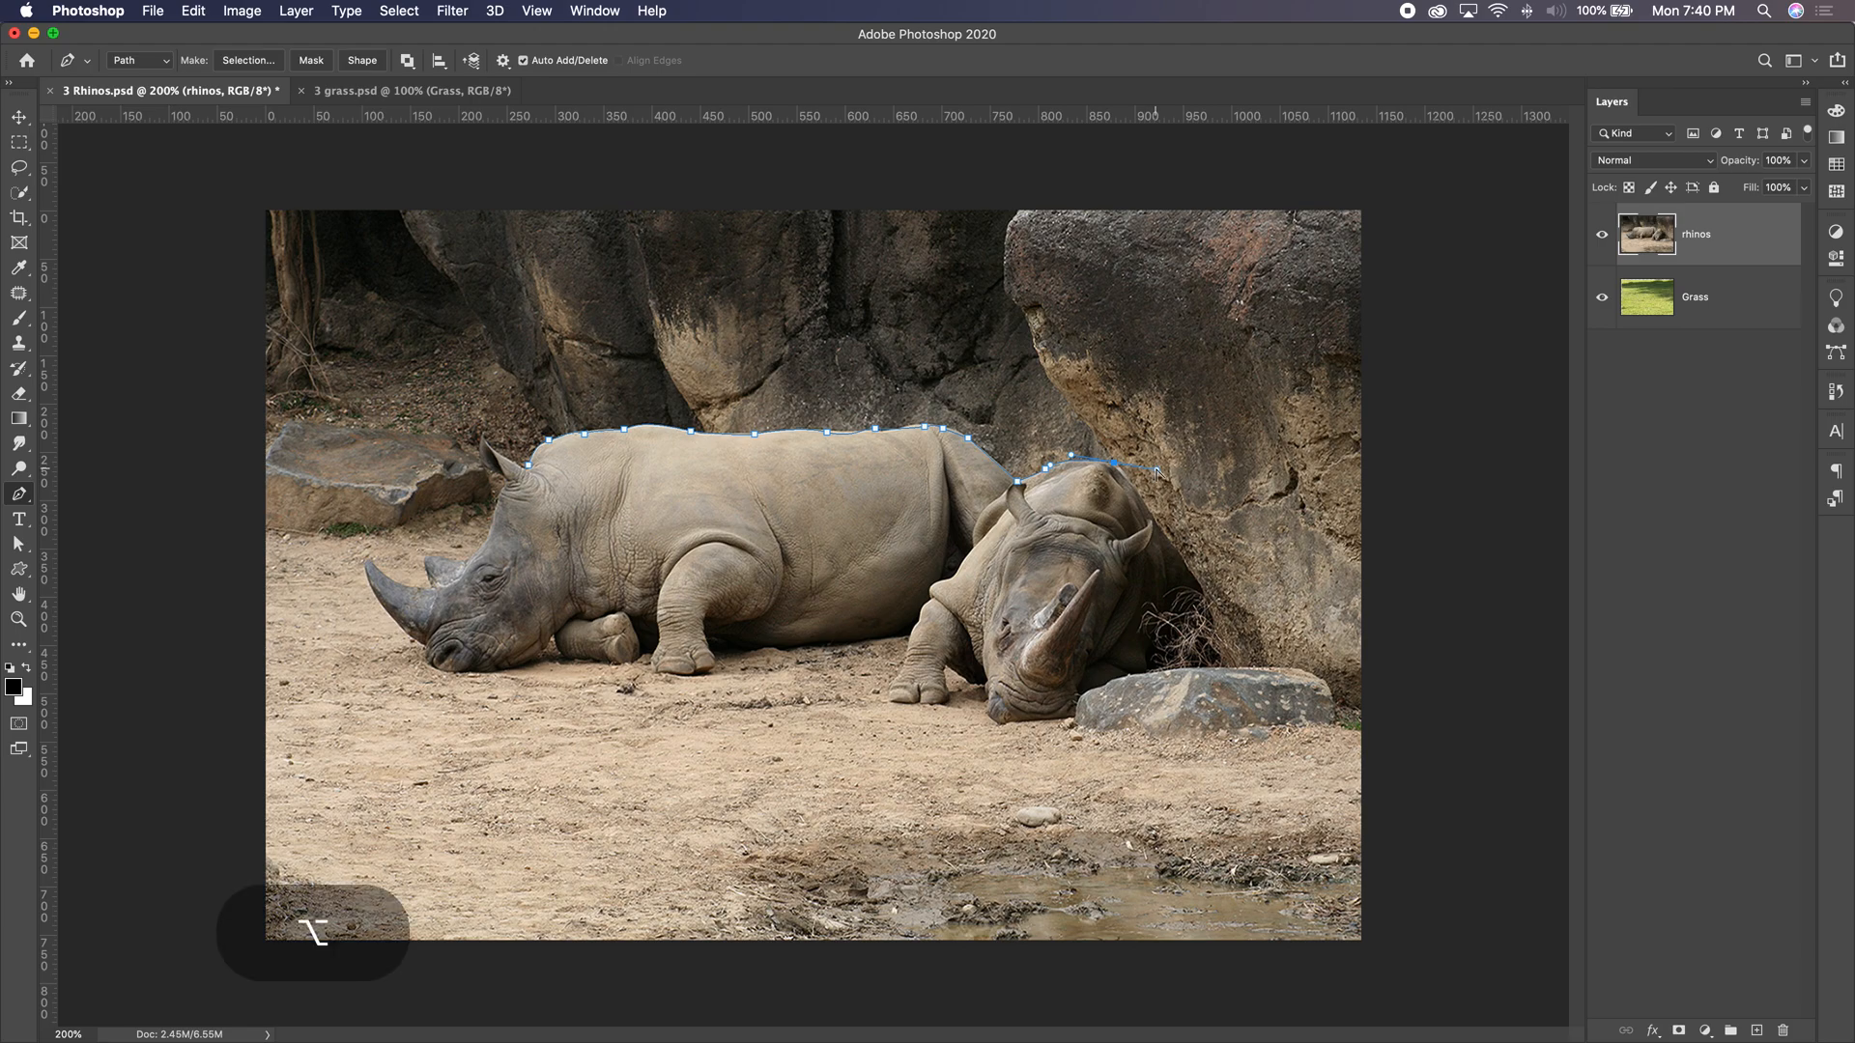
Trace the path up the large boulder's inner edge, across the image's top edge and down its outer side.
left_click_drag(1157, 470, 1092, 432)
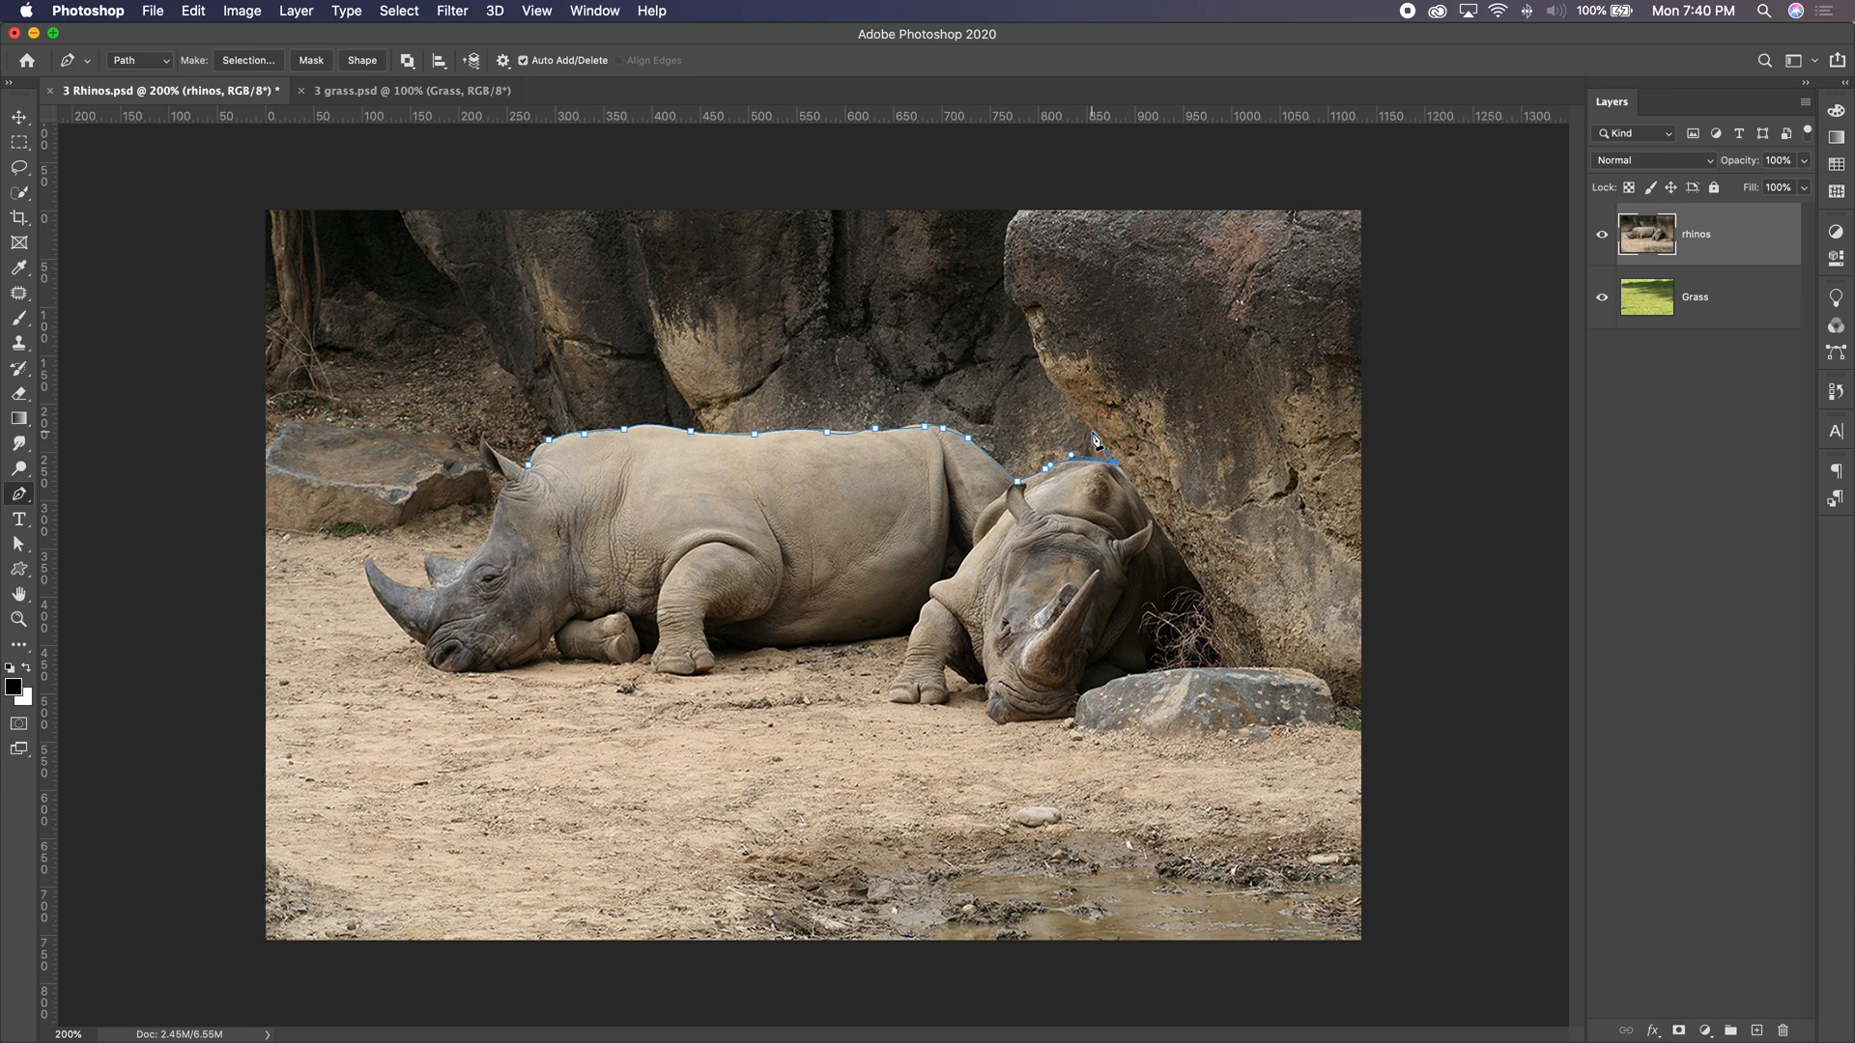
left_click(1059, 391)
left_click(1042, 366)
left_click(1031, 324)
left_click(1004, 296)
left_click(1005, 243)
left_click(1013, 221)
left_click(1020, 210)
left_click(1365, 206)
left_click(1366, 734)
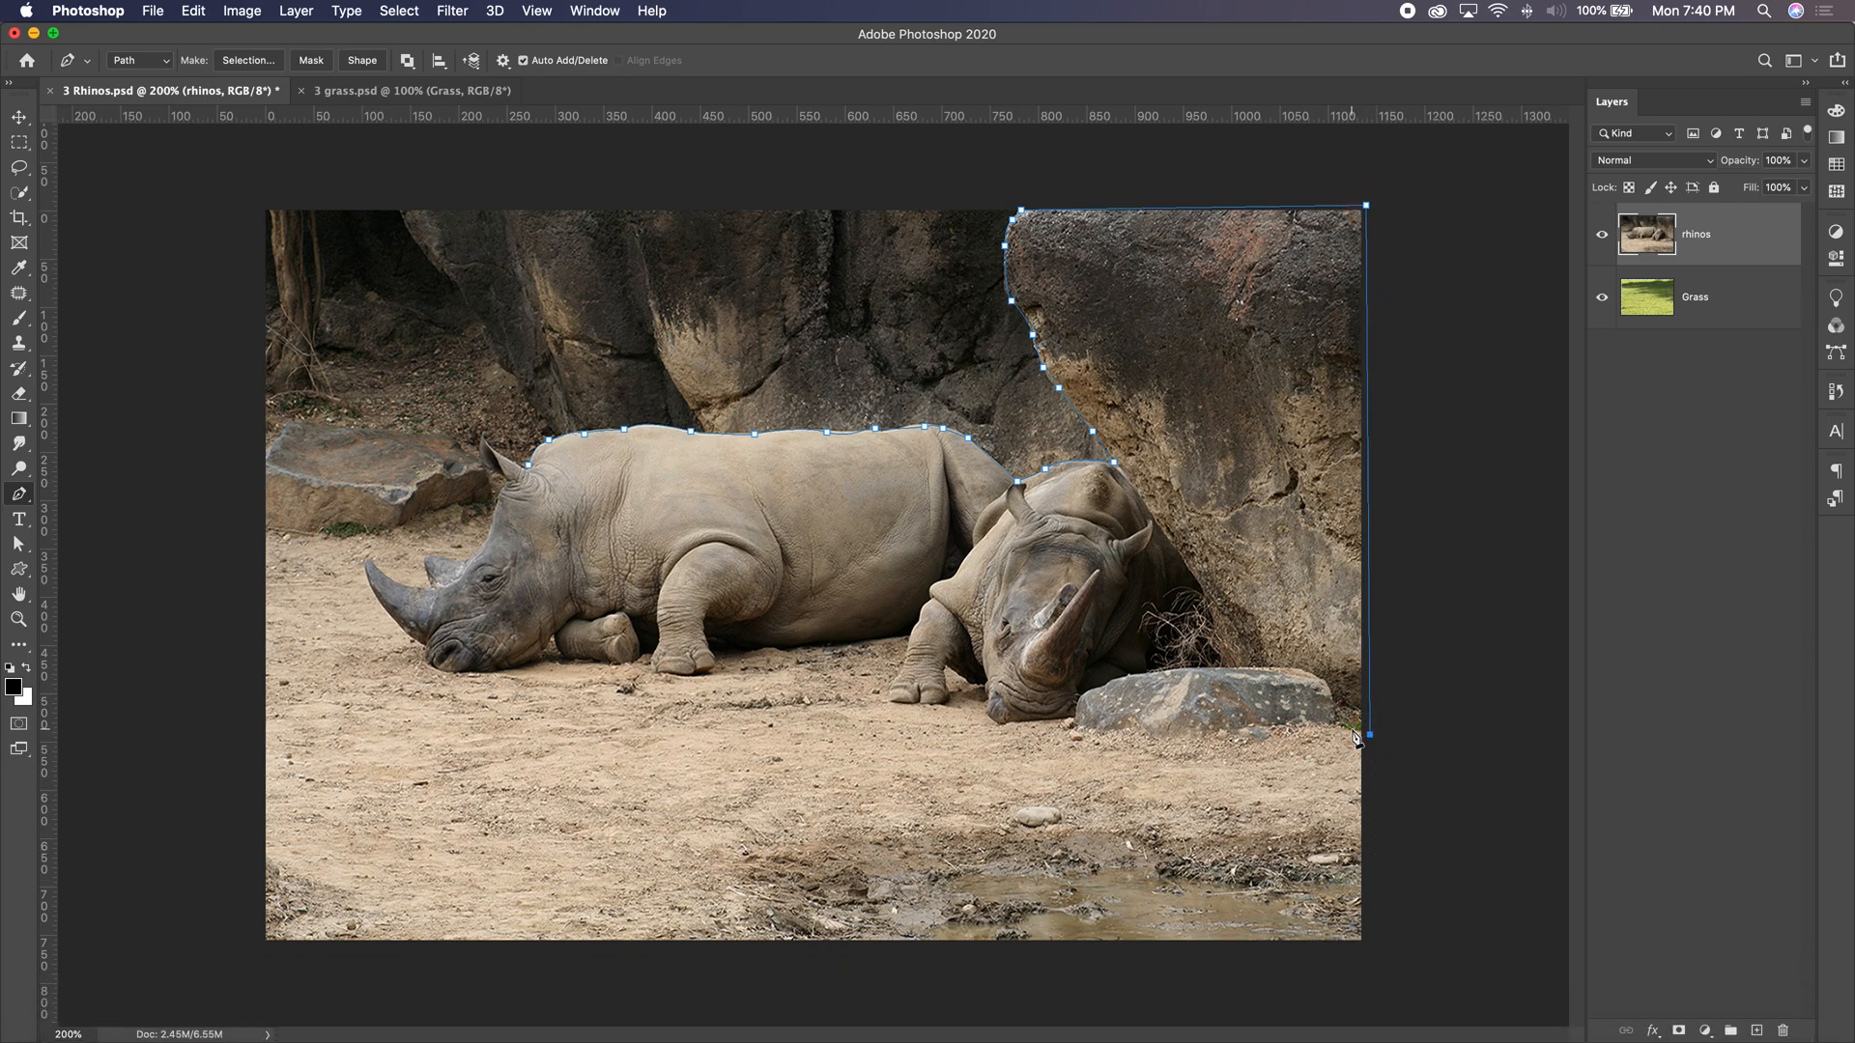
Trace the path along the base of the boulder and the small rock to the second rhino's muzzle.
left_click(1335, 725)
left_click(1308, 724)
left_click(1280, 723)
left_click(1267, 730)
left_click(1254, 740)
left_click(1245, 740)
left_click(1233, 737)
left_click(1214, 736)
left_click(1187, 737)
left_click(1162, 740)
left_click(1155, 733)
left_click(1142, 731)
left_click(1128, 732)
left_click(1109, 732)
left_click(1083, 726)
left_click(1069, 716)
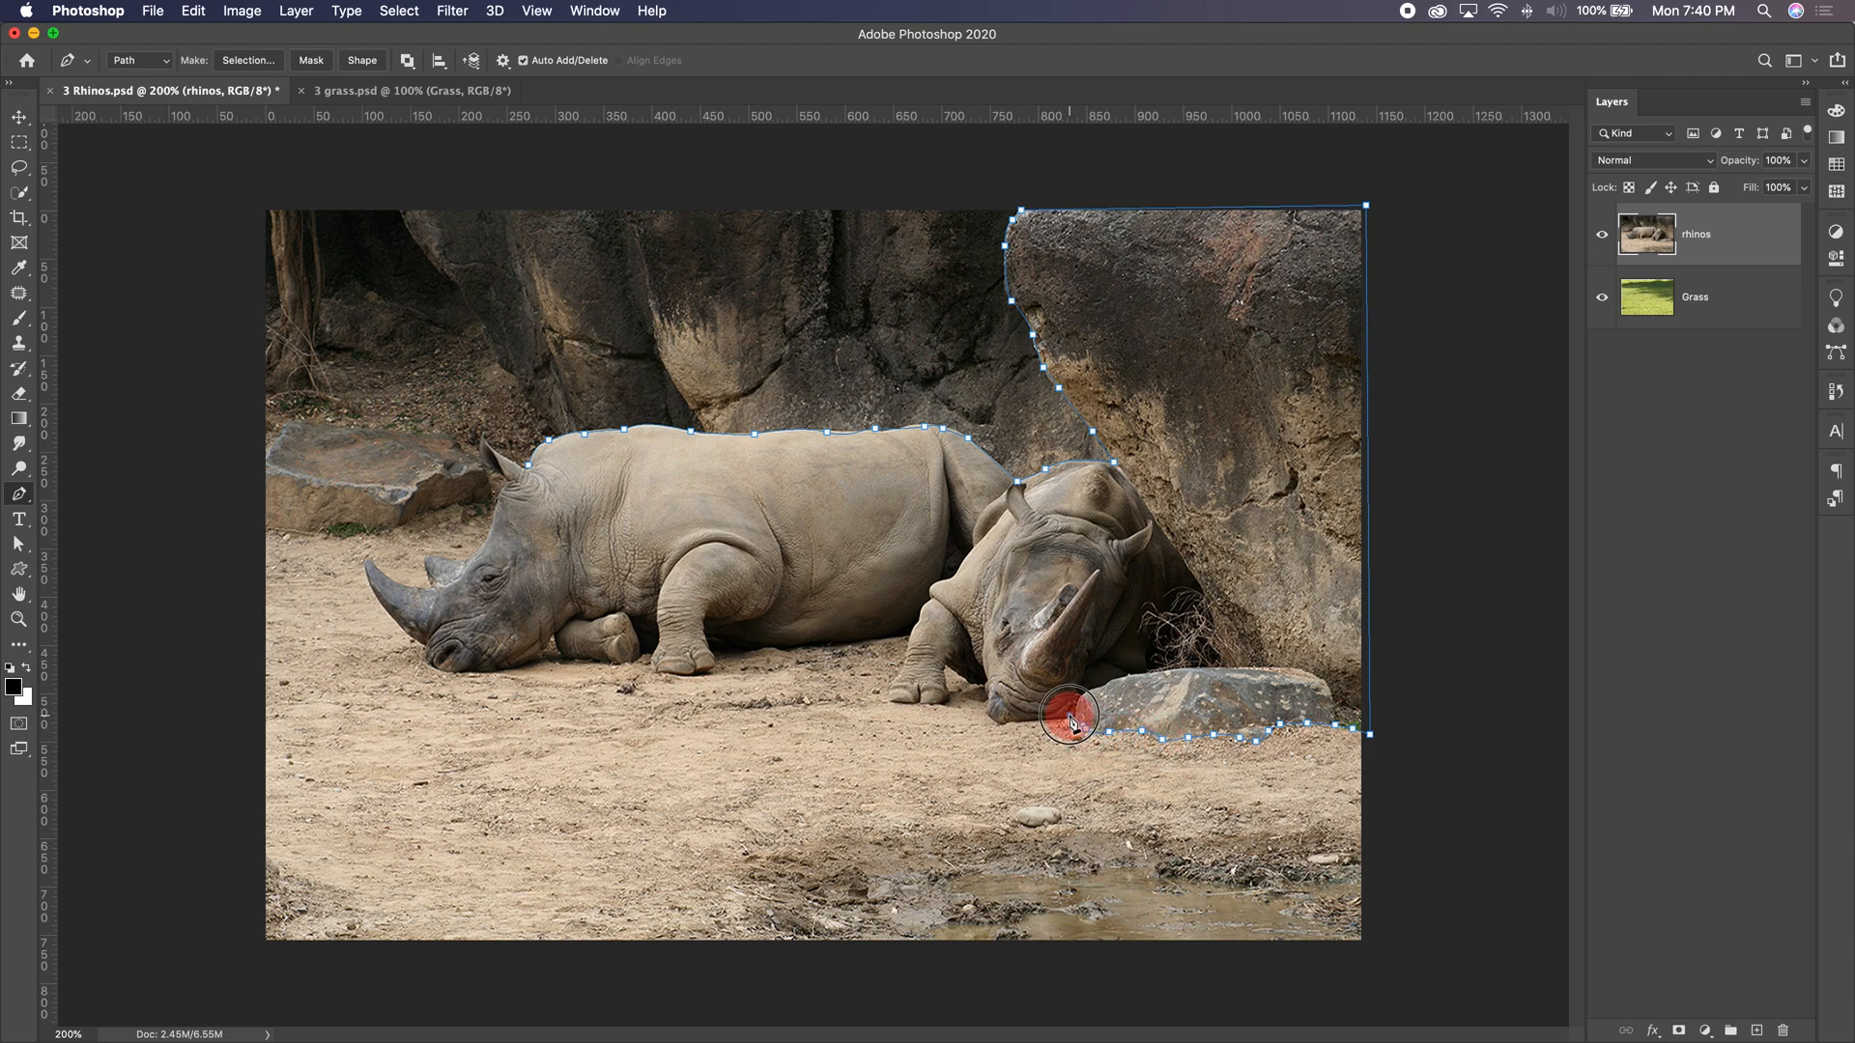
Continue the path under the second rhino's muzzle and up to its front foot.
left_click(1008, 729)
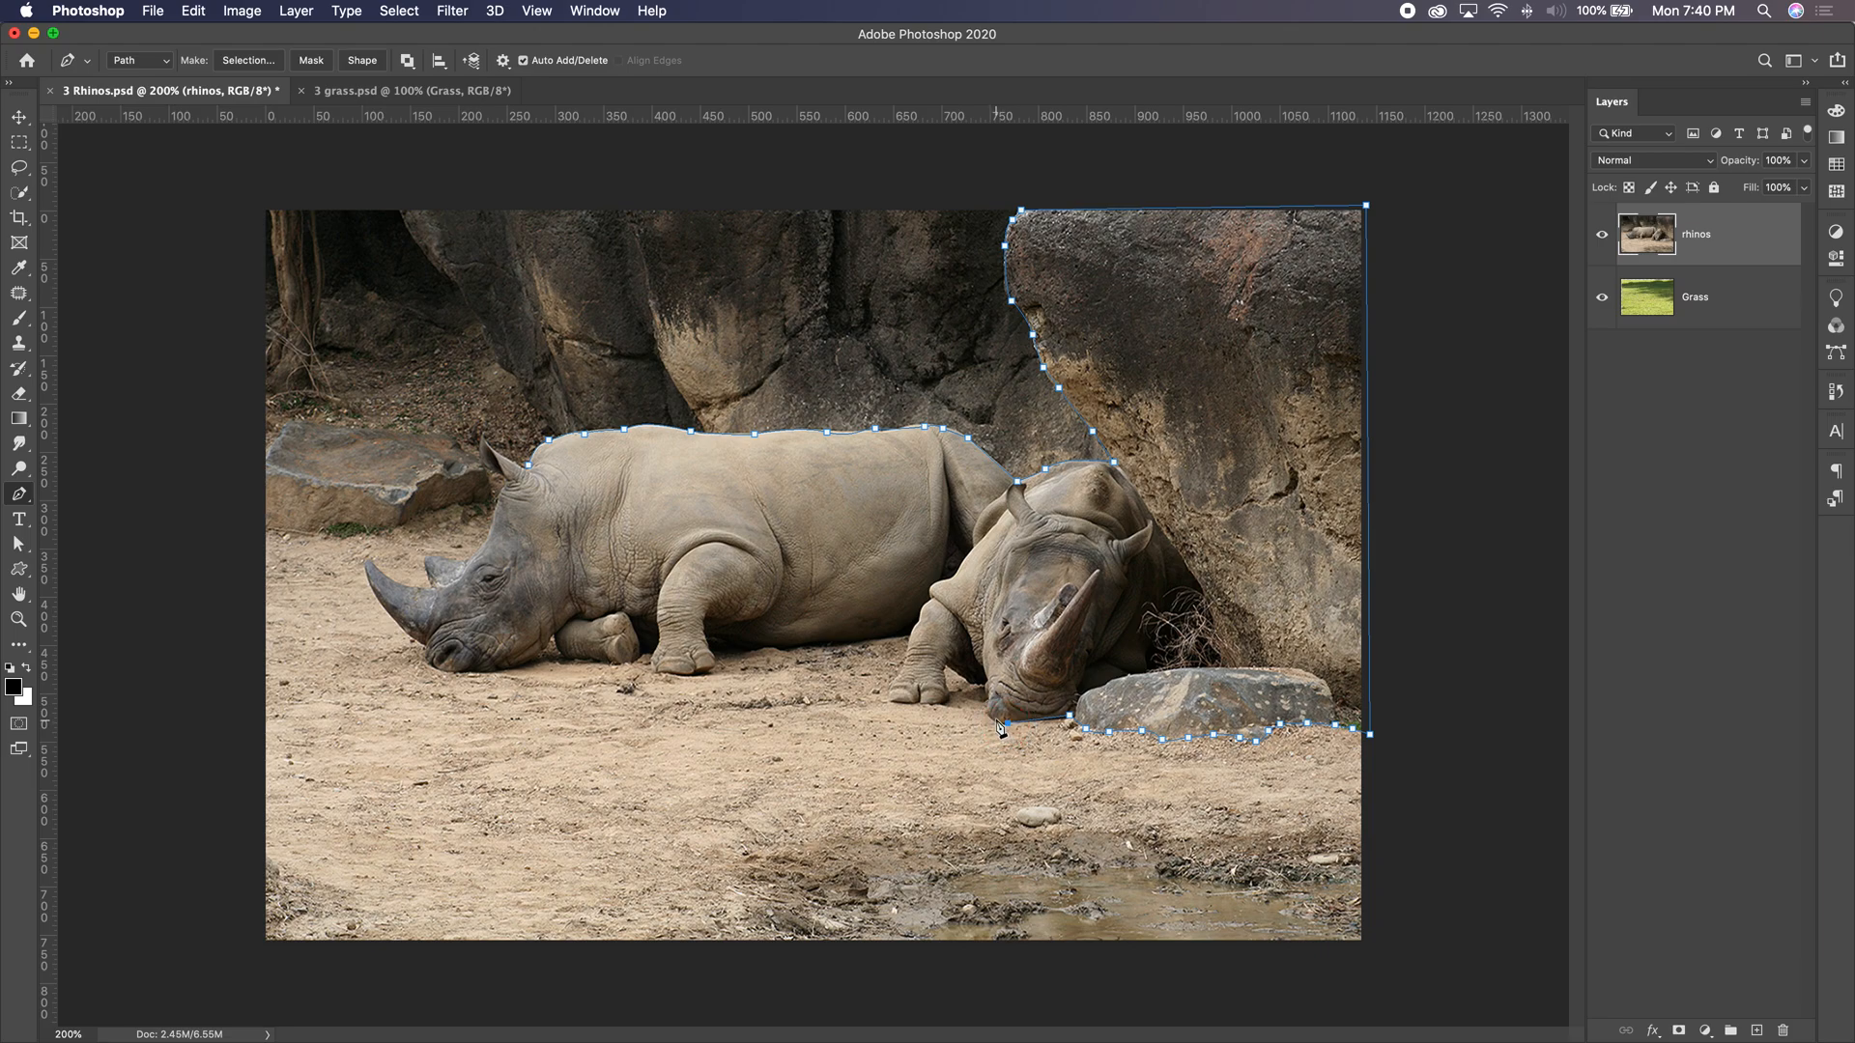
left_click(985, 712)
left_click(976, 688)
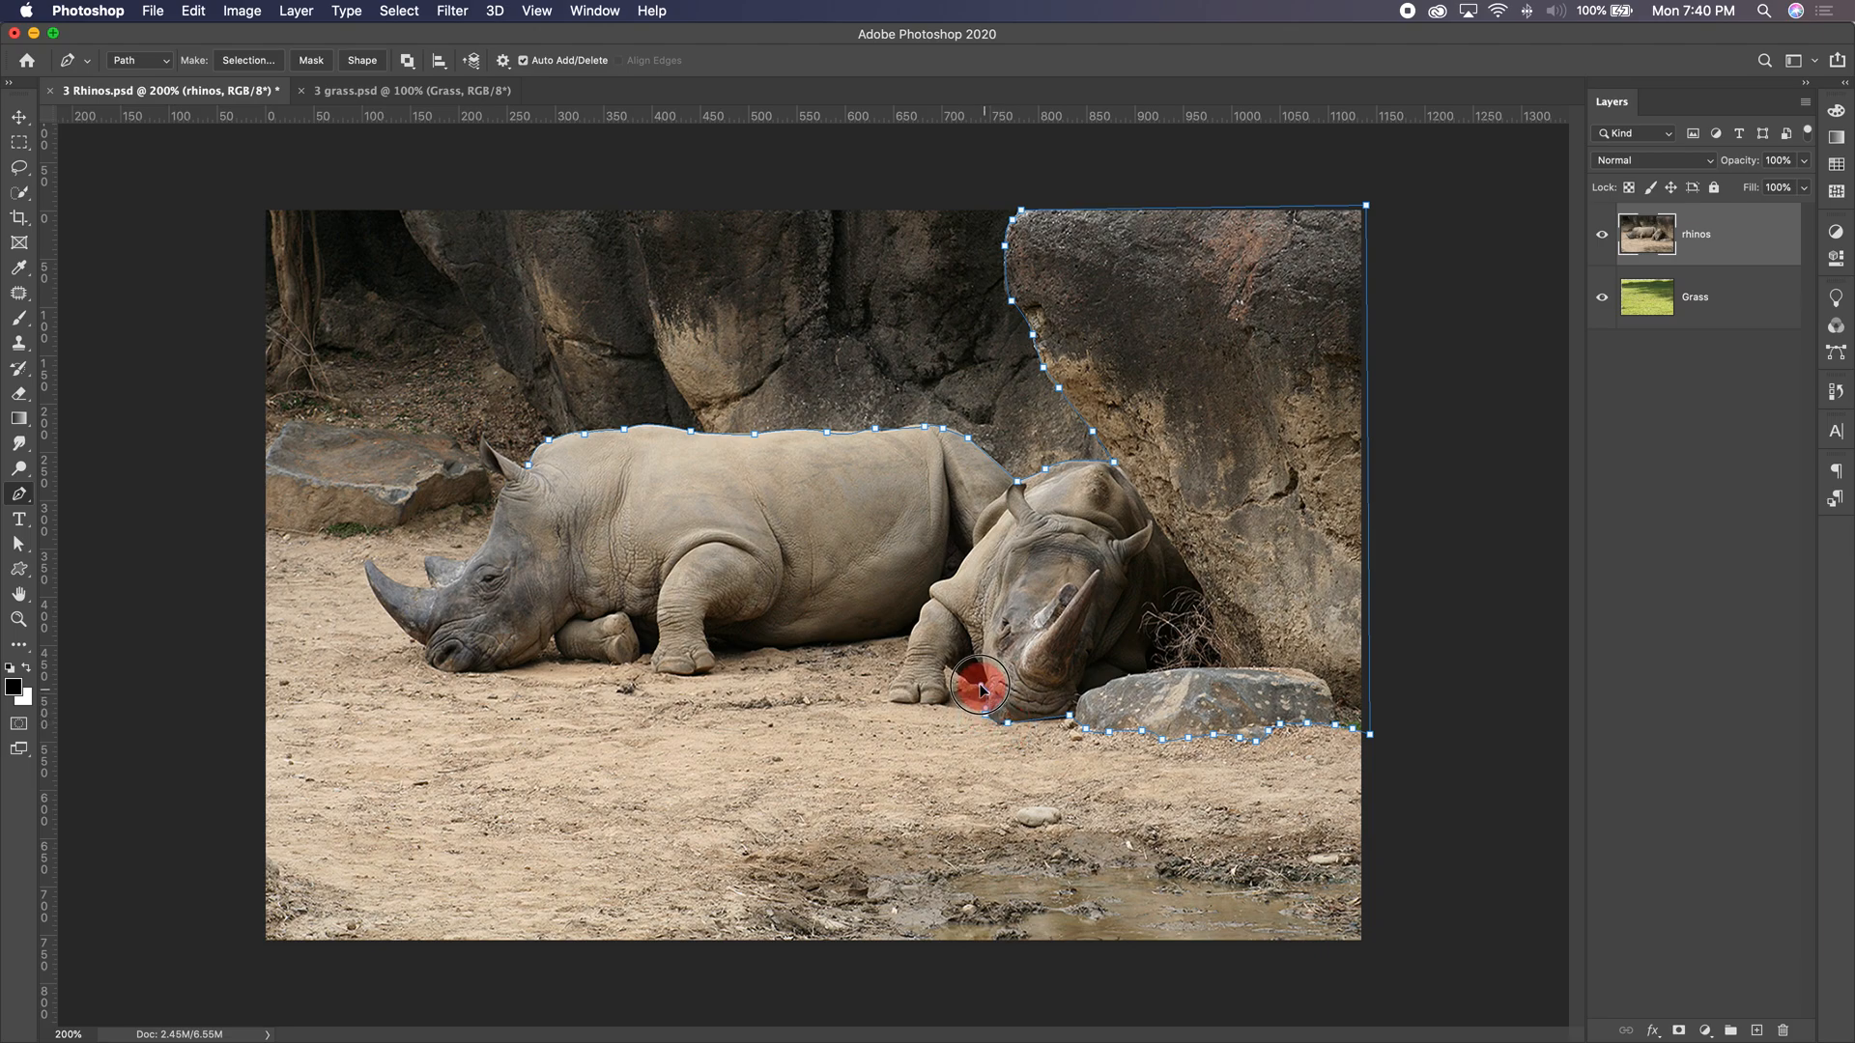
left_click(966, 681)
left_click(945, 665)
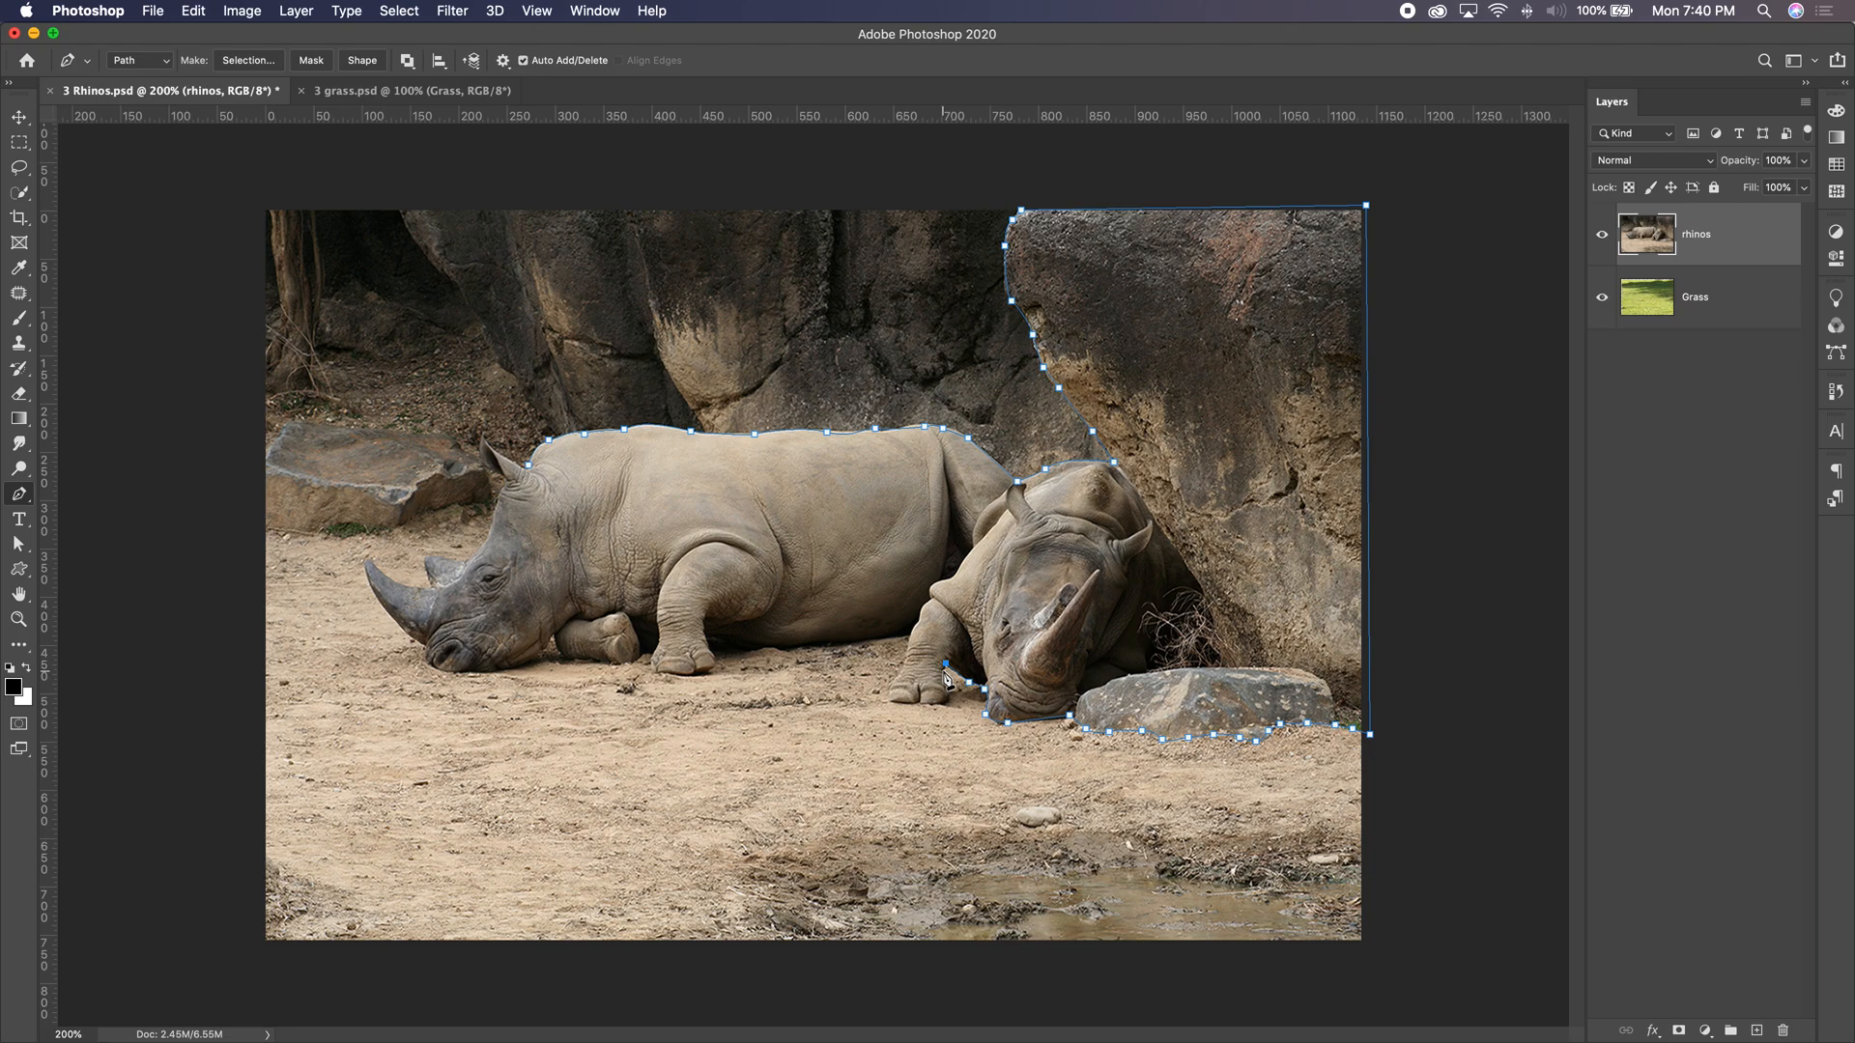
Trace the path around the second rhino's front foot and up its leg to the first rhino's belly.
left_click(950, 686)
left_click(945, 700)
left_click(935, 706)
left_click(916, 703)
left_click(905, 704)
left_click(887, 700)
left_click(889, 681)
left_click(902, 666)
left_click(911, 635)
left_click(1368, 732)
Continue the path along the underside of the first rhino's belly to its front leg.
left_click(882, 640)
left_click(833, 645)
left_click(793, 648)
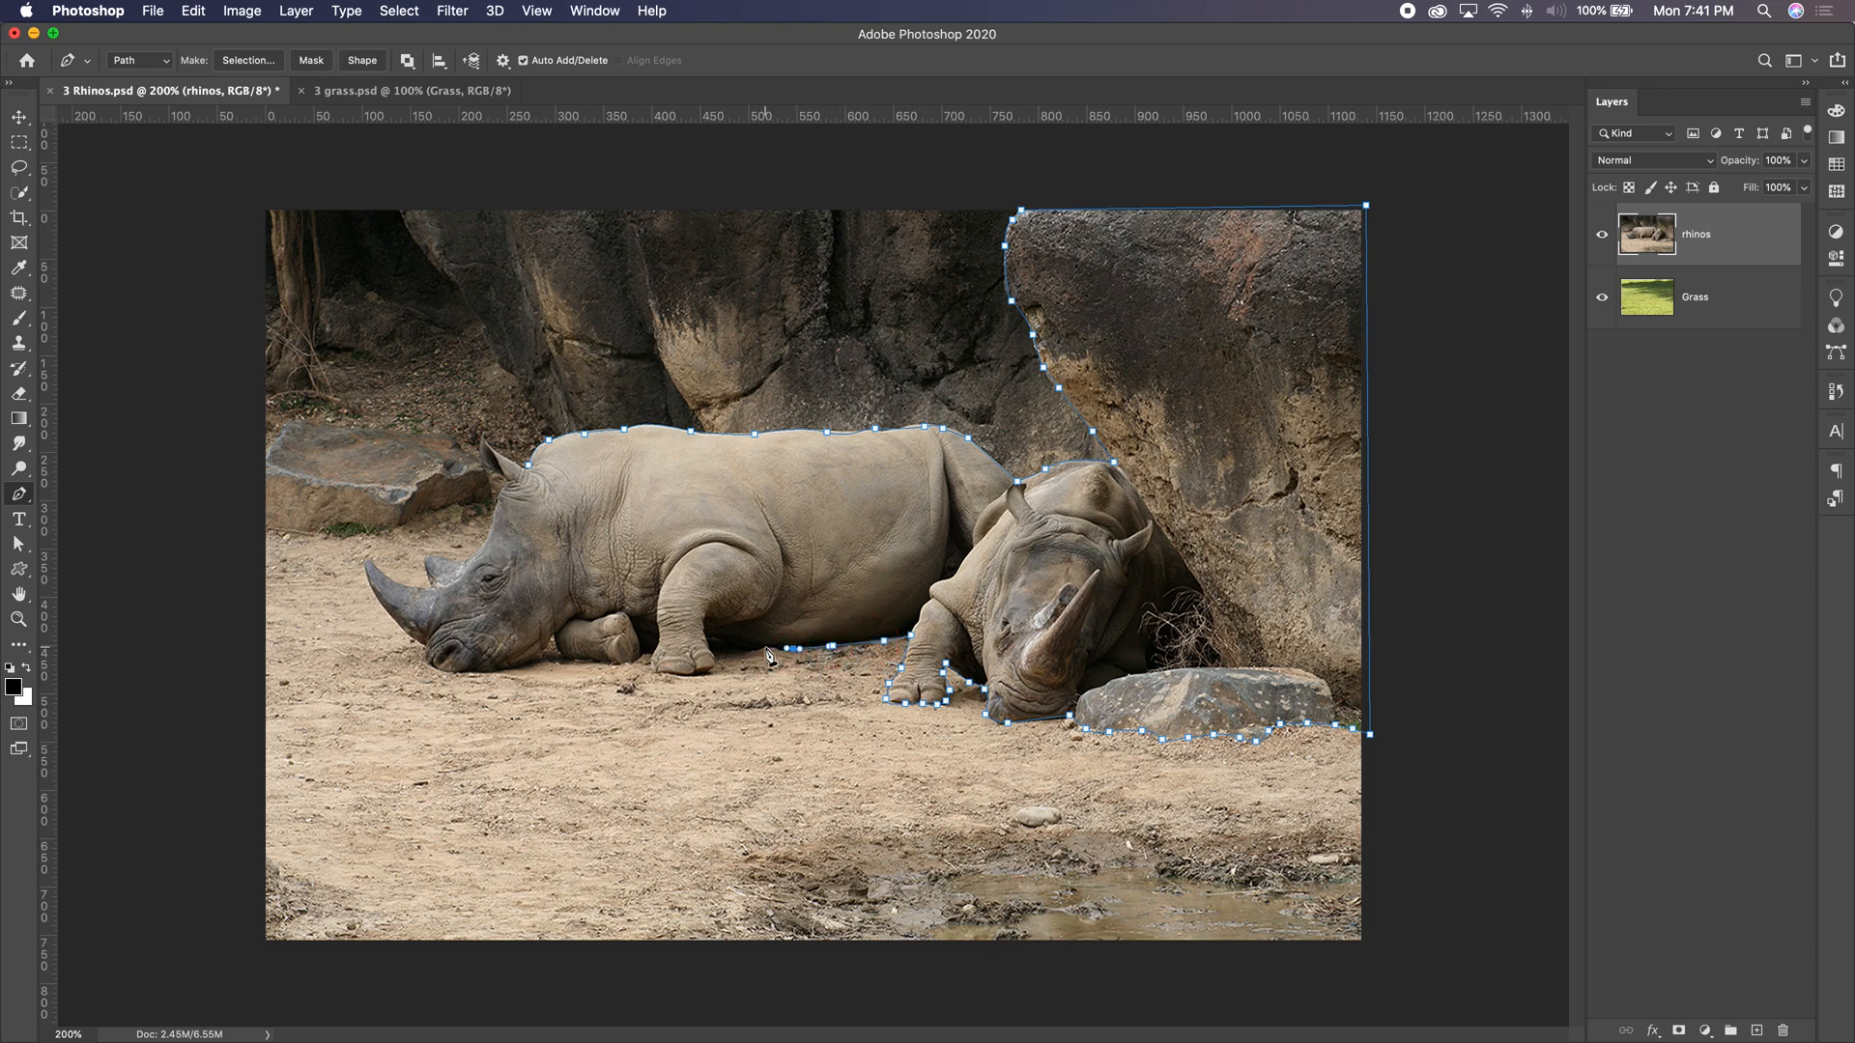
left_click(765, 646)
left_click(750, 646)
left_click(731, 651)
Trace the path around the first rhino's two front feet up to its jaw.
left_click(705, 671)
left_click(692, 674)
left_click(672, 675)
left_click(659, 674)
left_click(647, 655)
left_click(616, 668)
left_click(607, 661)
left_click(578, 656)
left_click(560, 654)
left_click(555, 631)
left_click(539, 654)
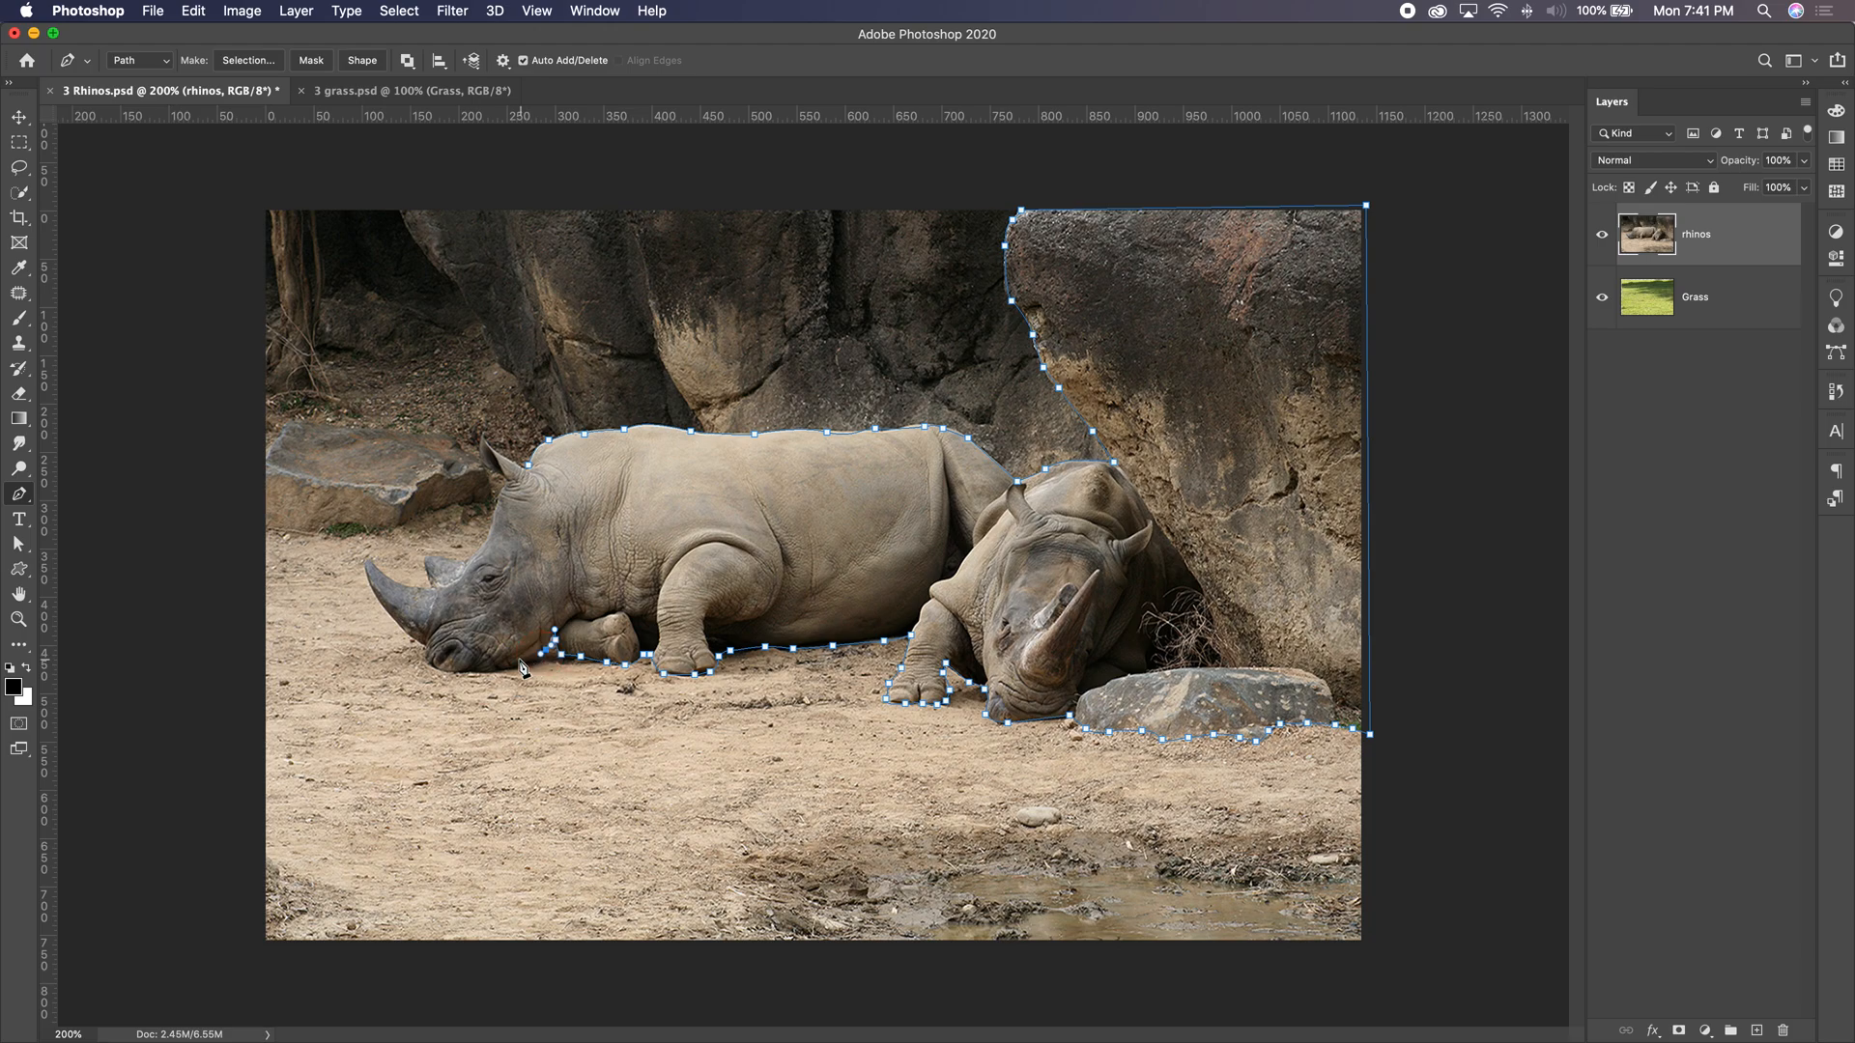
Continue the path under the first rhino's jaw and around its two horns.
left_click(498, 669)
left_click(454, 674)
left_click(423, 652)
left_click_drag(366, 564, 432, 570)
left_click(424, 562)
left_click(436, 558)
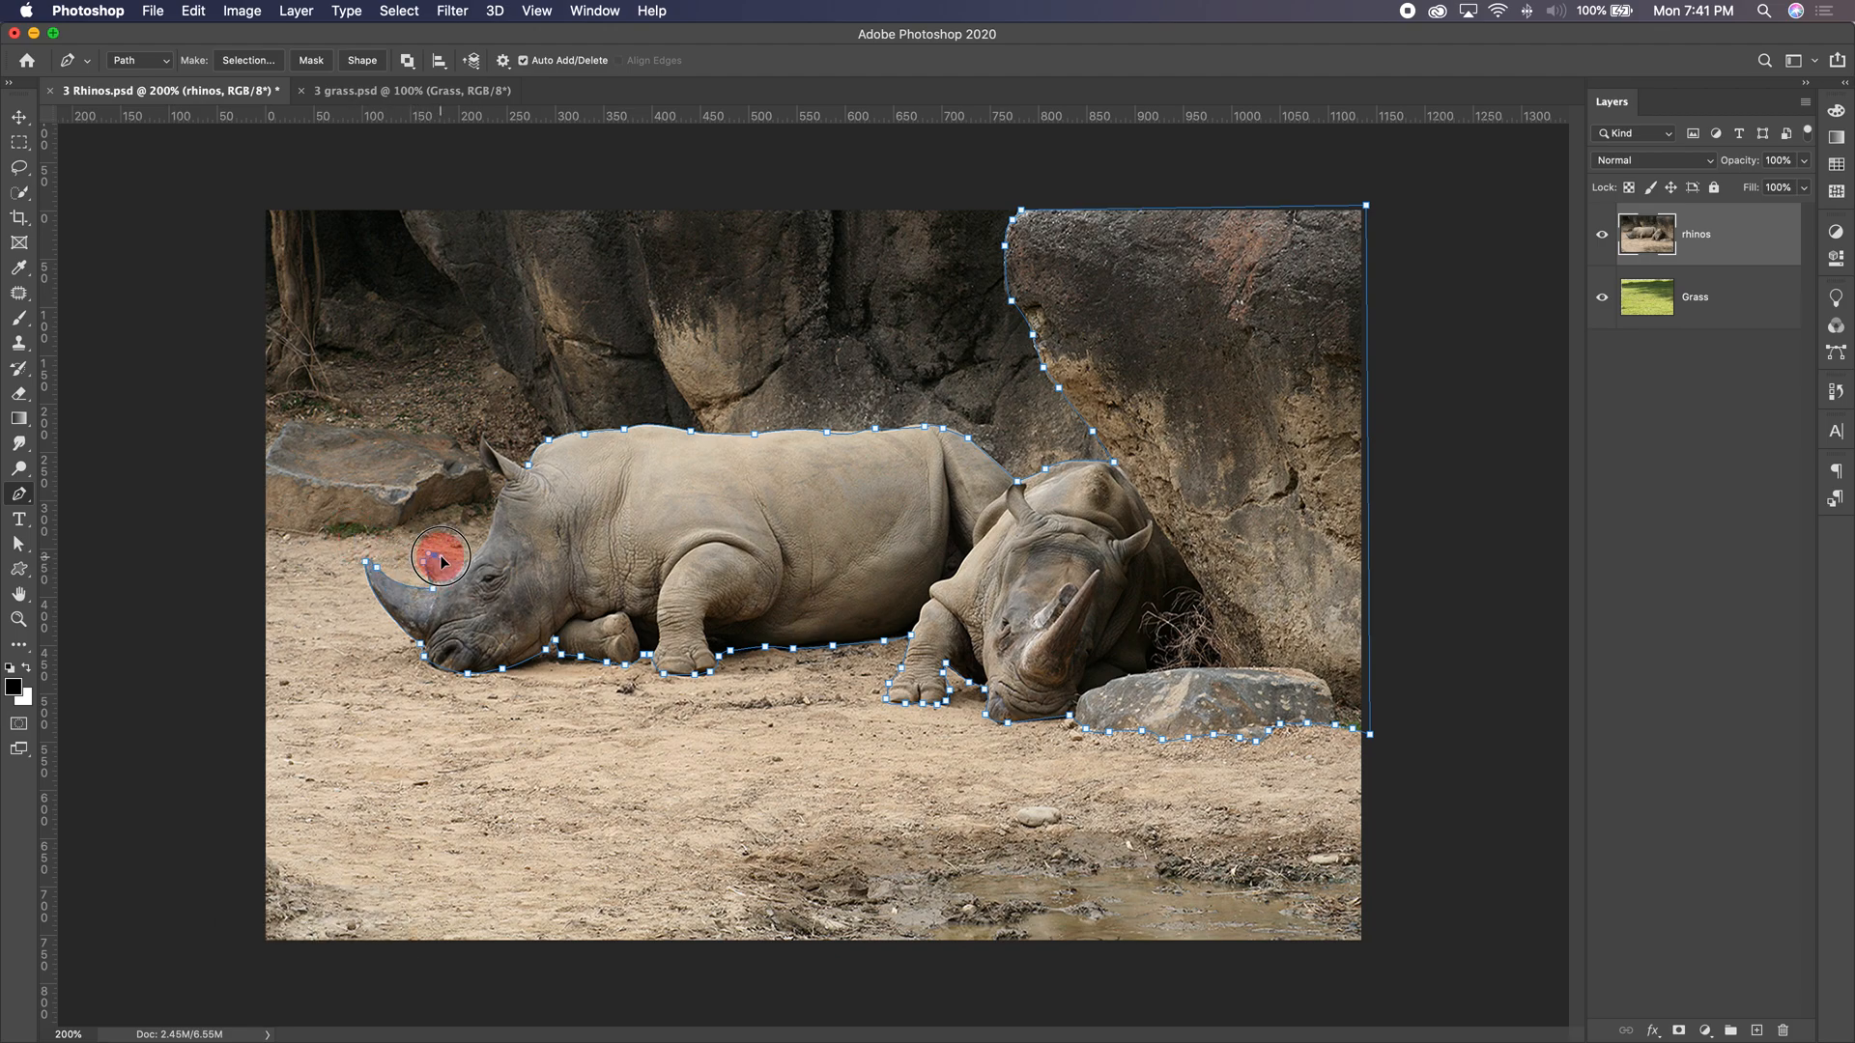
left_click(470, 563)
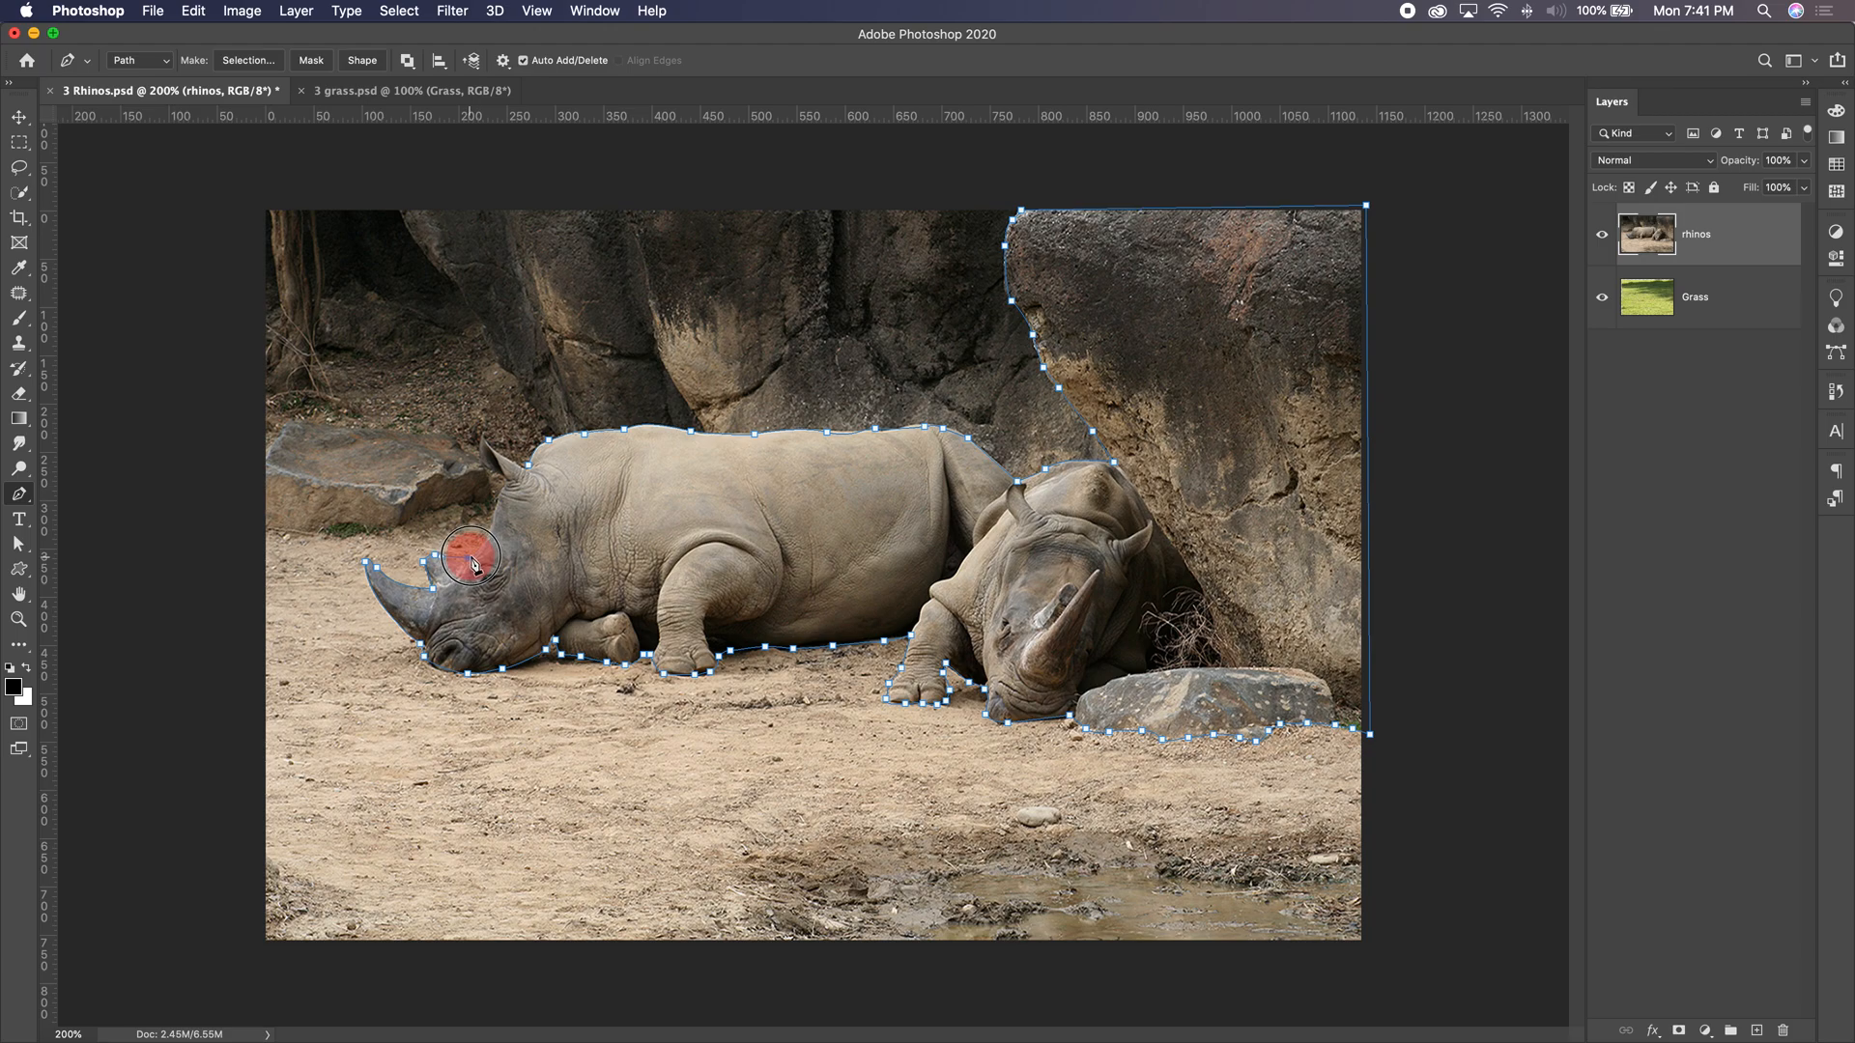
Trace the first rhino's forehead and ear, and close the path at its starting point on the back.
left_click(491, 538)
left_click(494, 493)
left_click(502, 486)
left_click(505, 479)
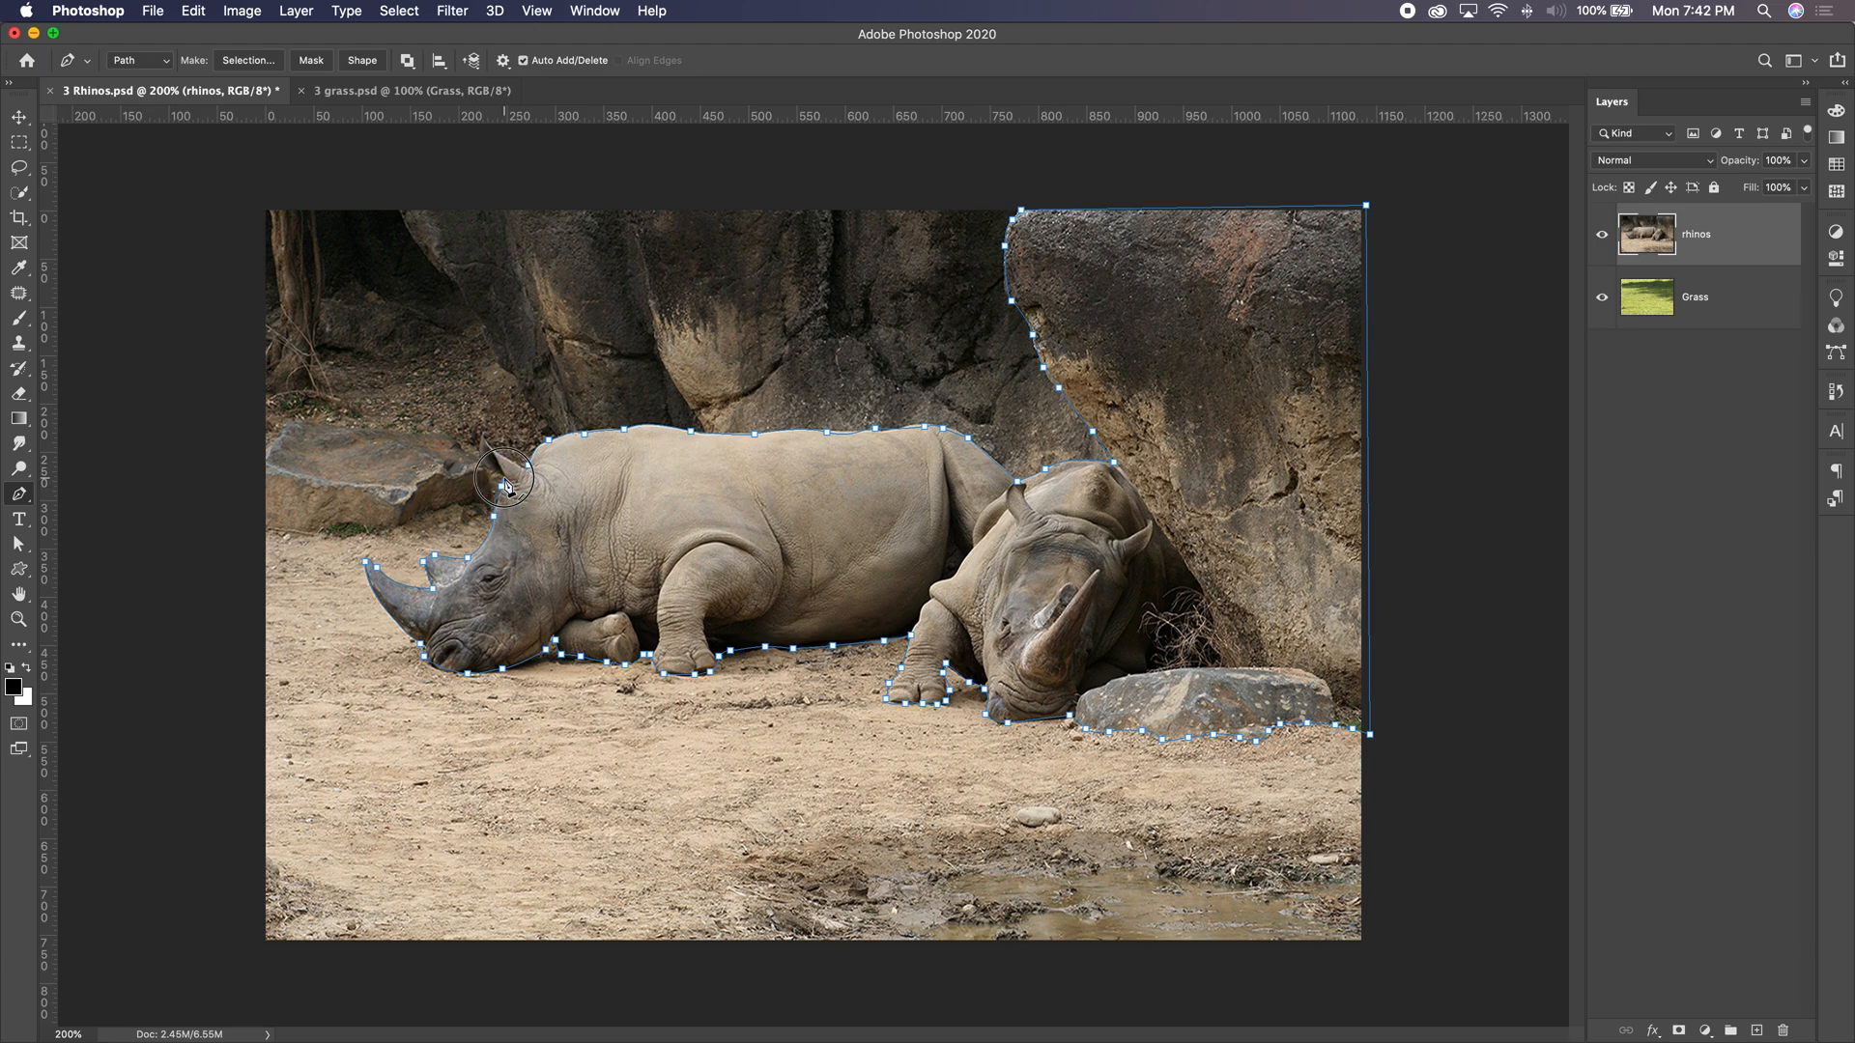
left_click(484, 467)
key("super+z")
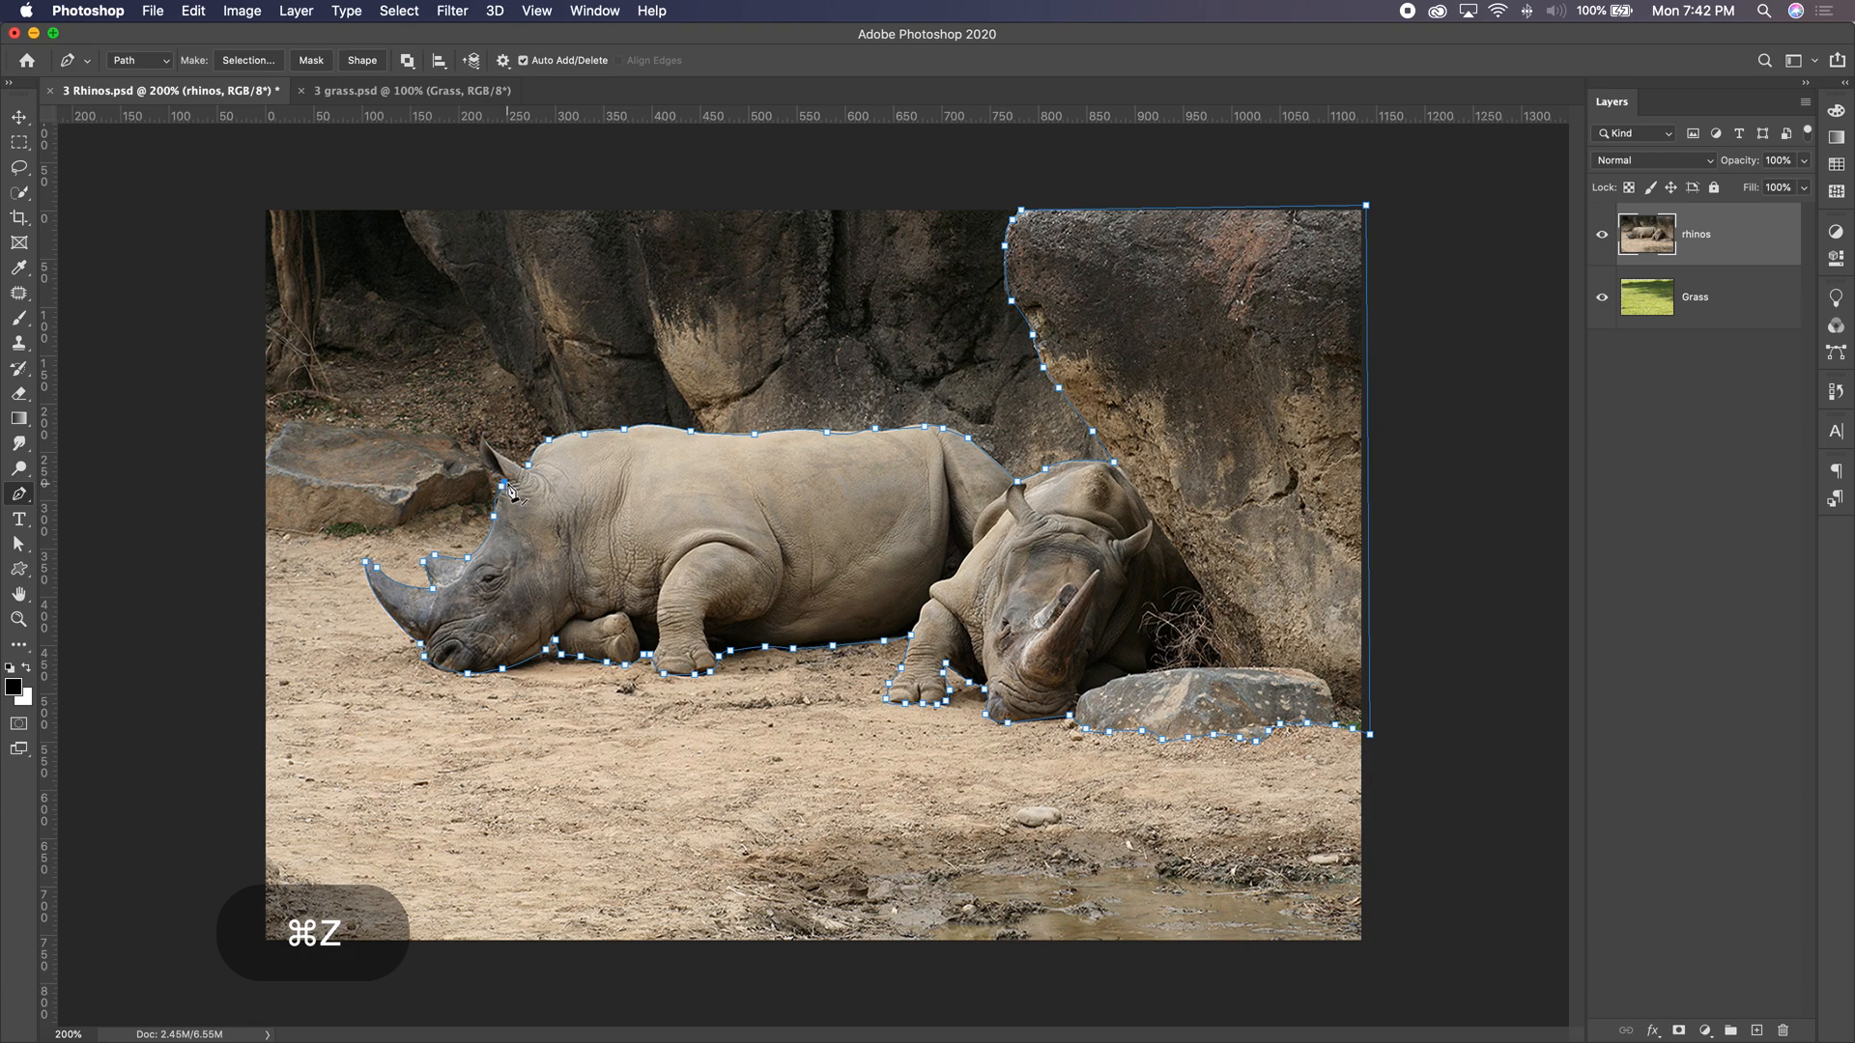
left_click(489, 471)
left_click(477, 444)
left_click(483, 431)
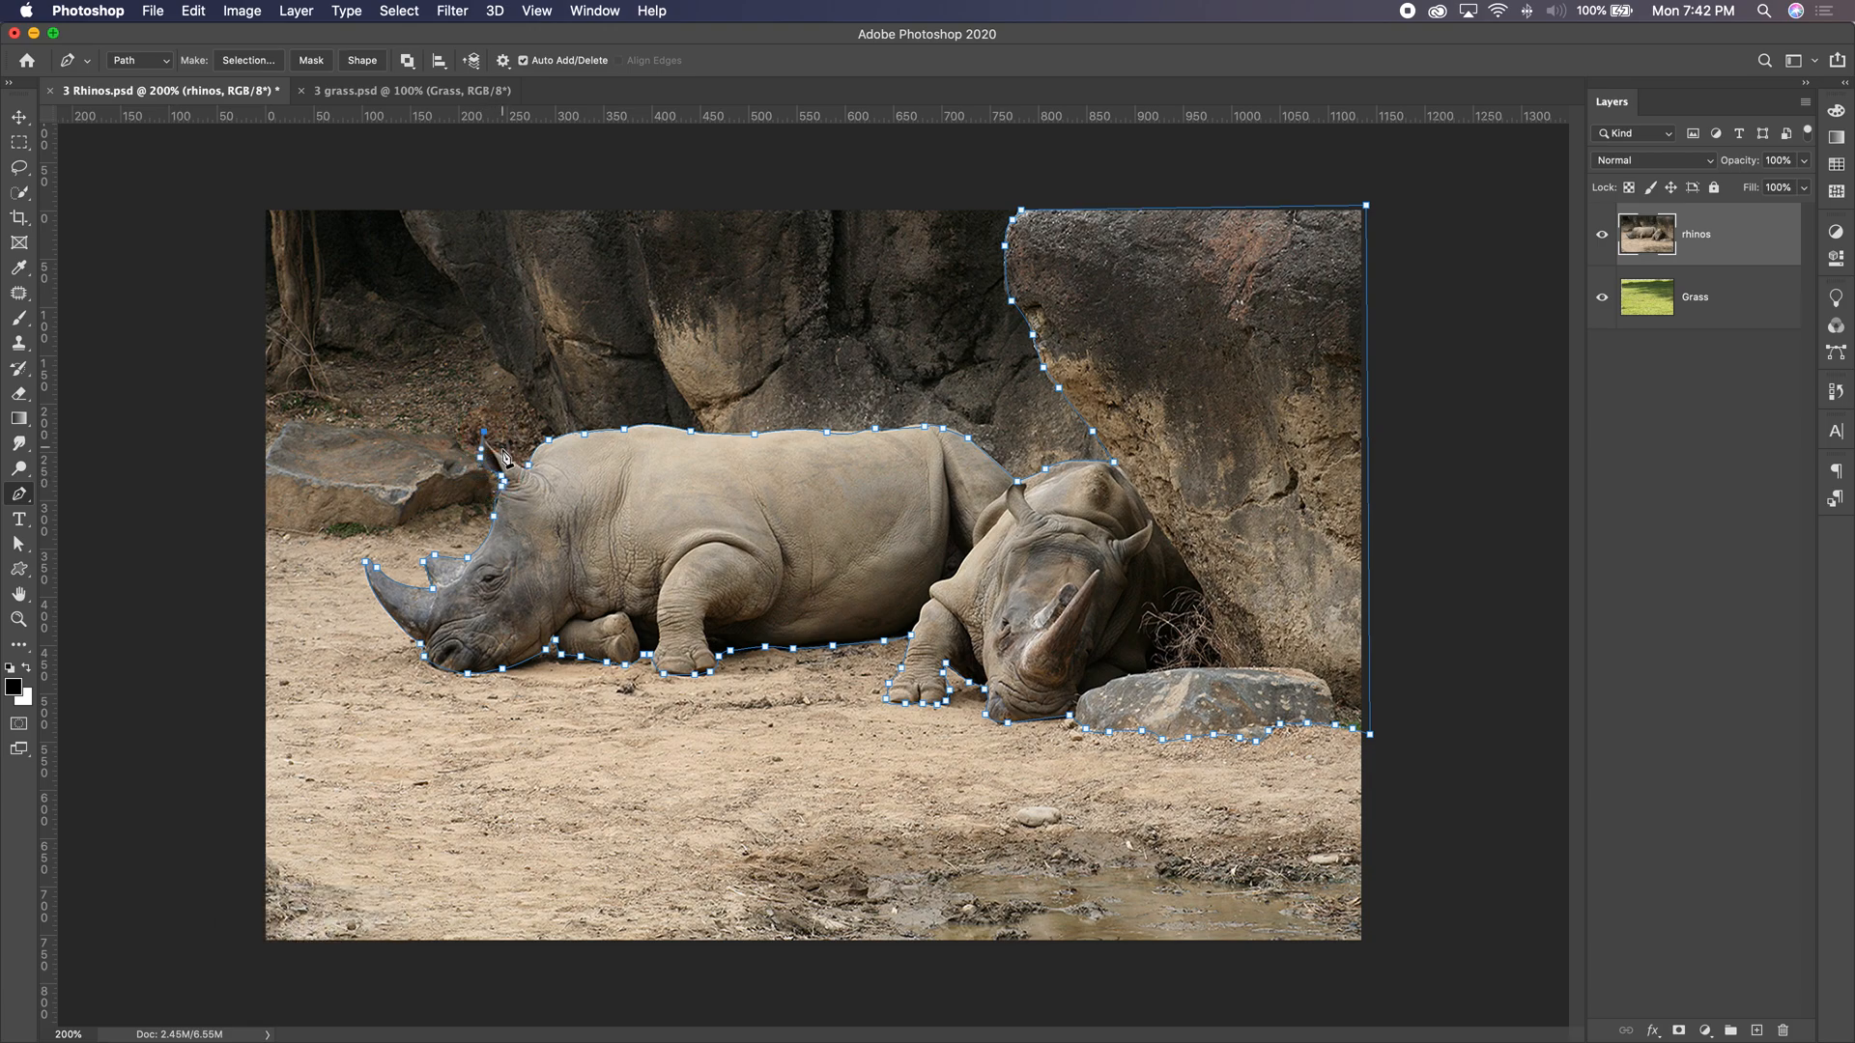
left_click_drag(527, 467, 564, 469)
Display the document's list of paths and look over the commands available for the Work Path.
left_click(591, 11)
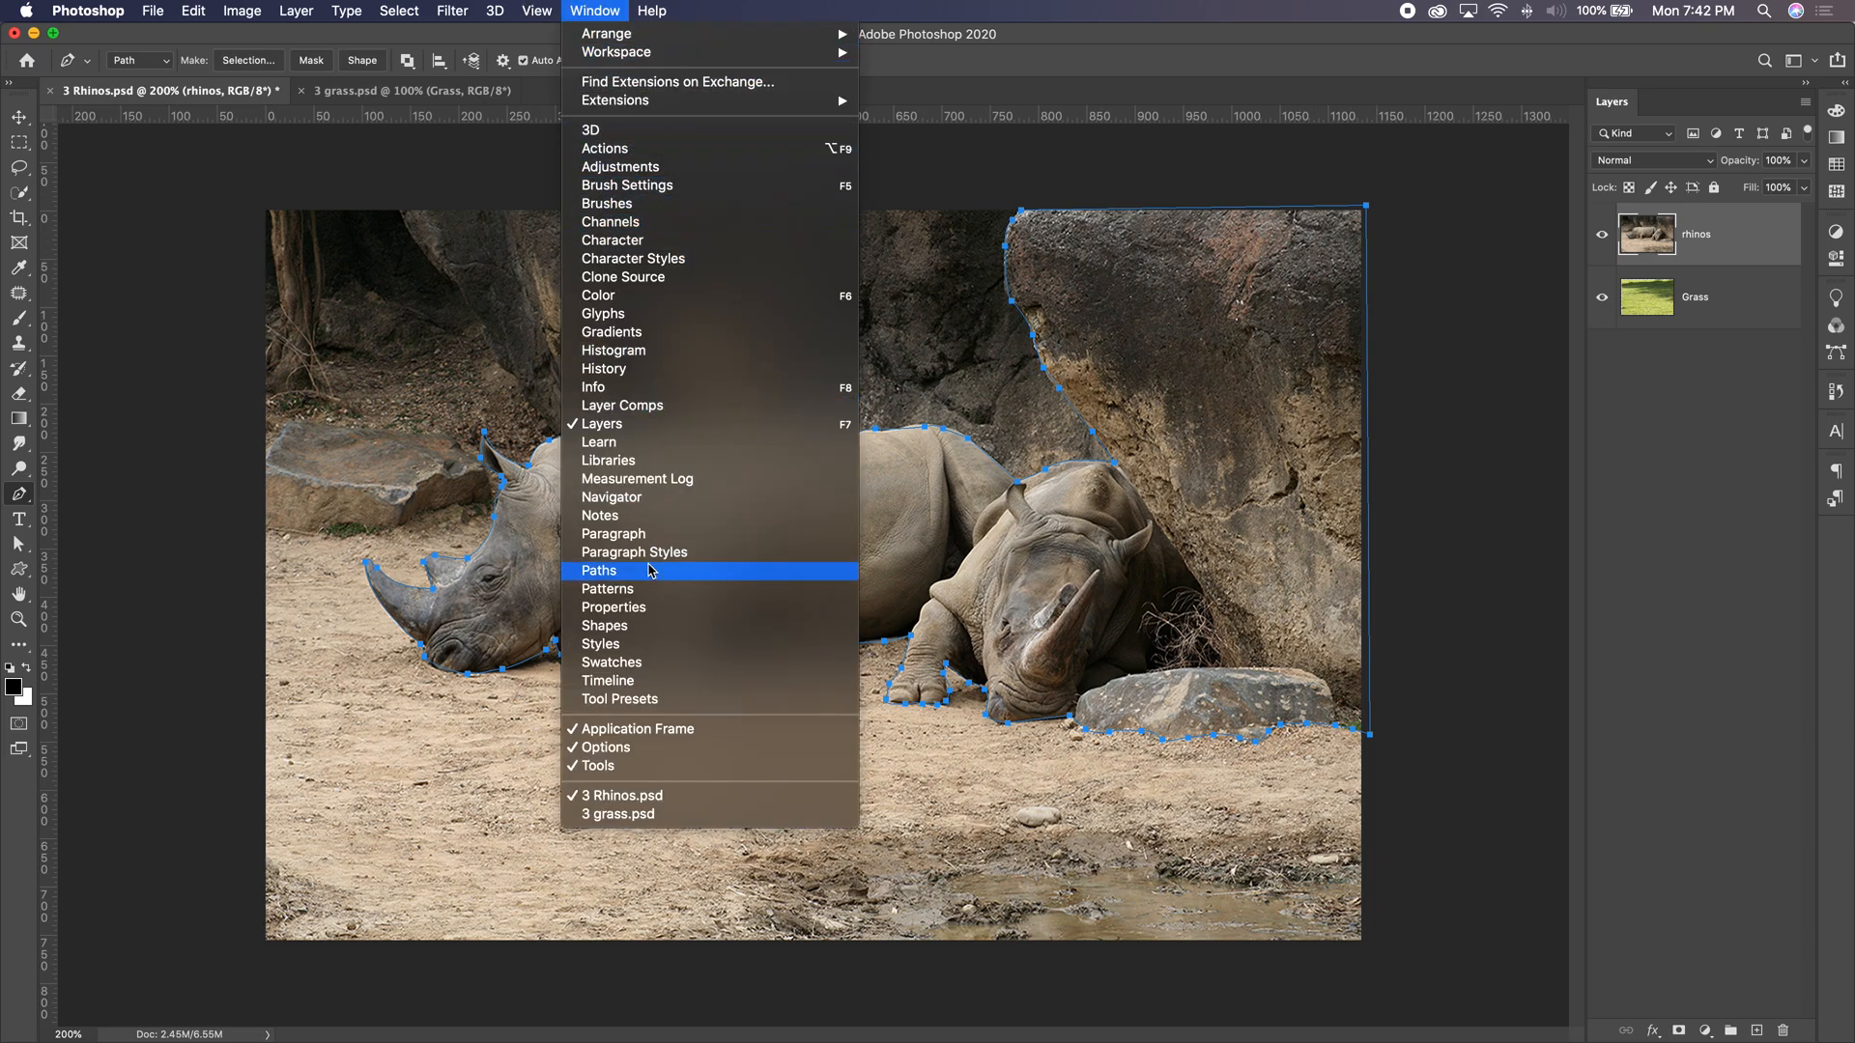
left_click(637, 572)
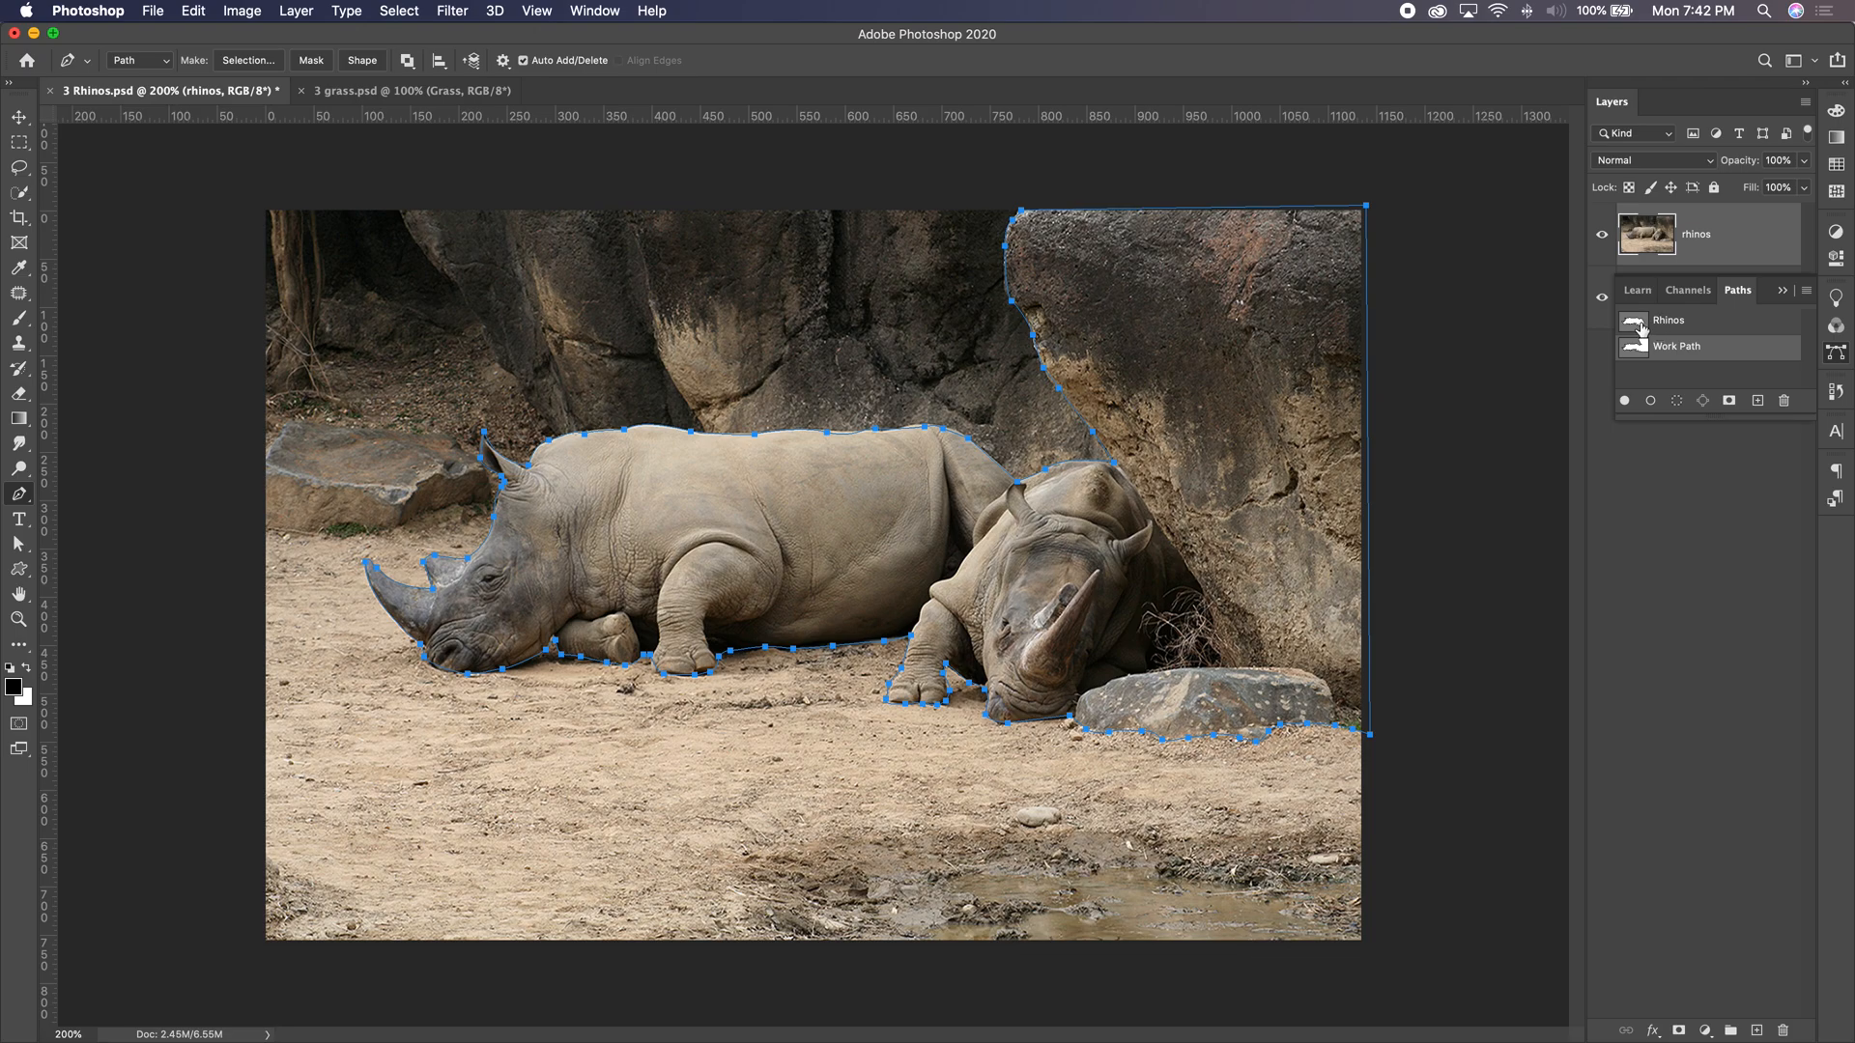
right_click(1679, 354)
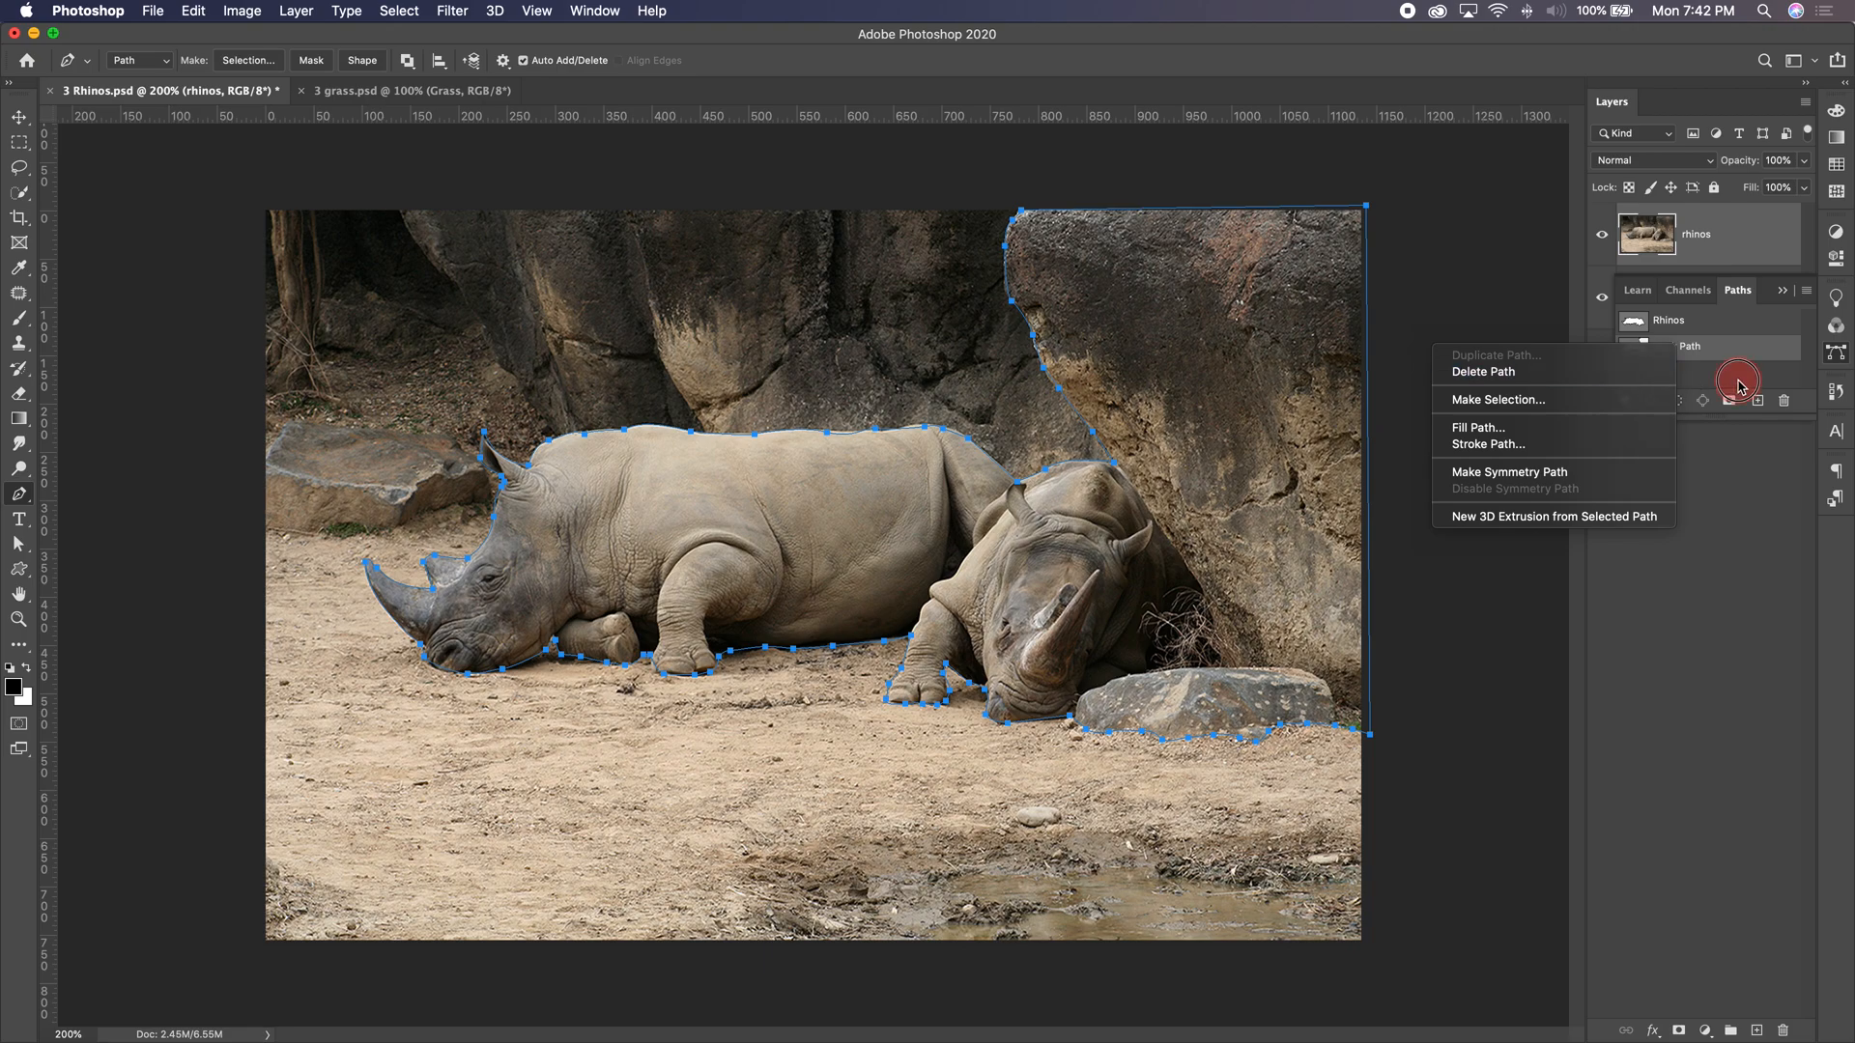
left_click(1710, 364)
right_click(1691, 352)
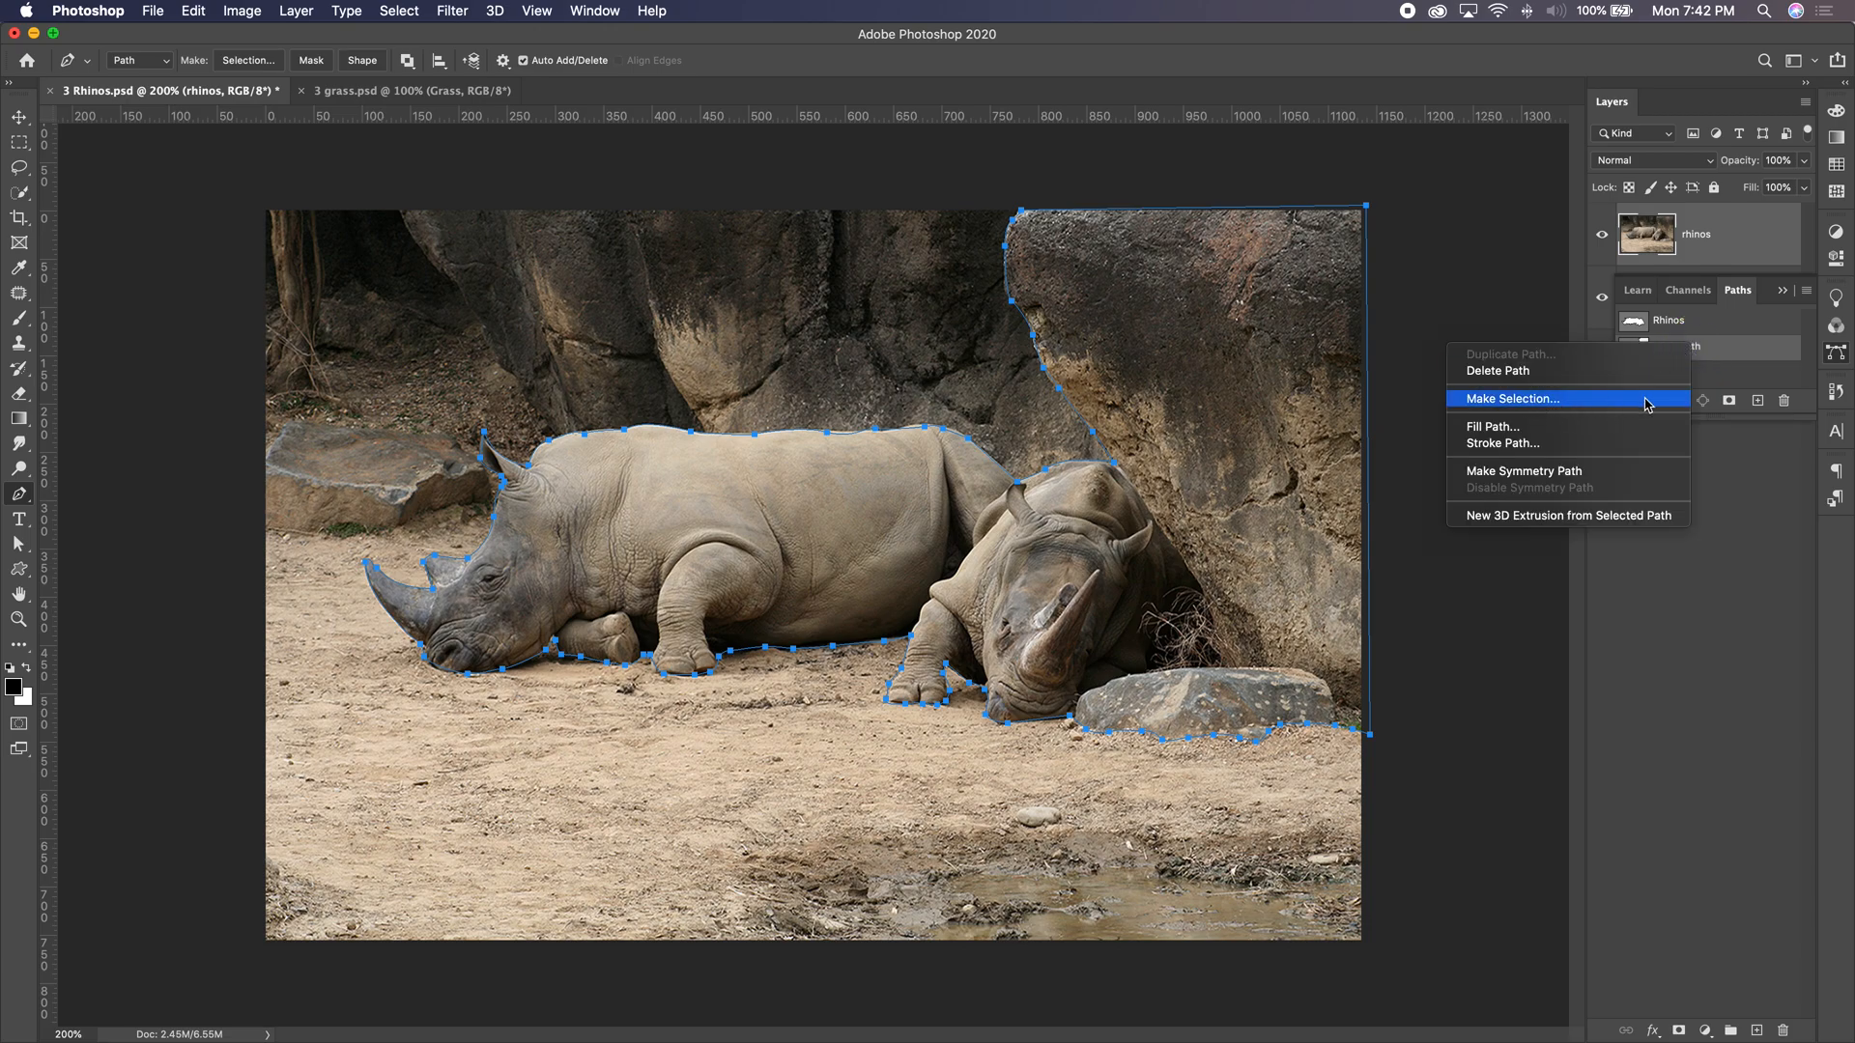
left_click(1721, 384)
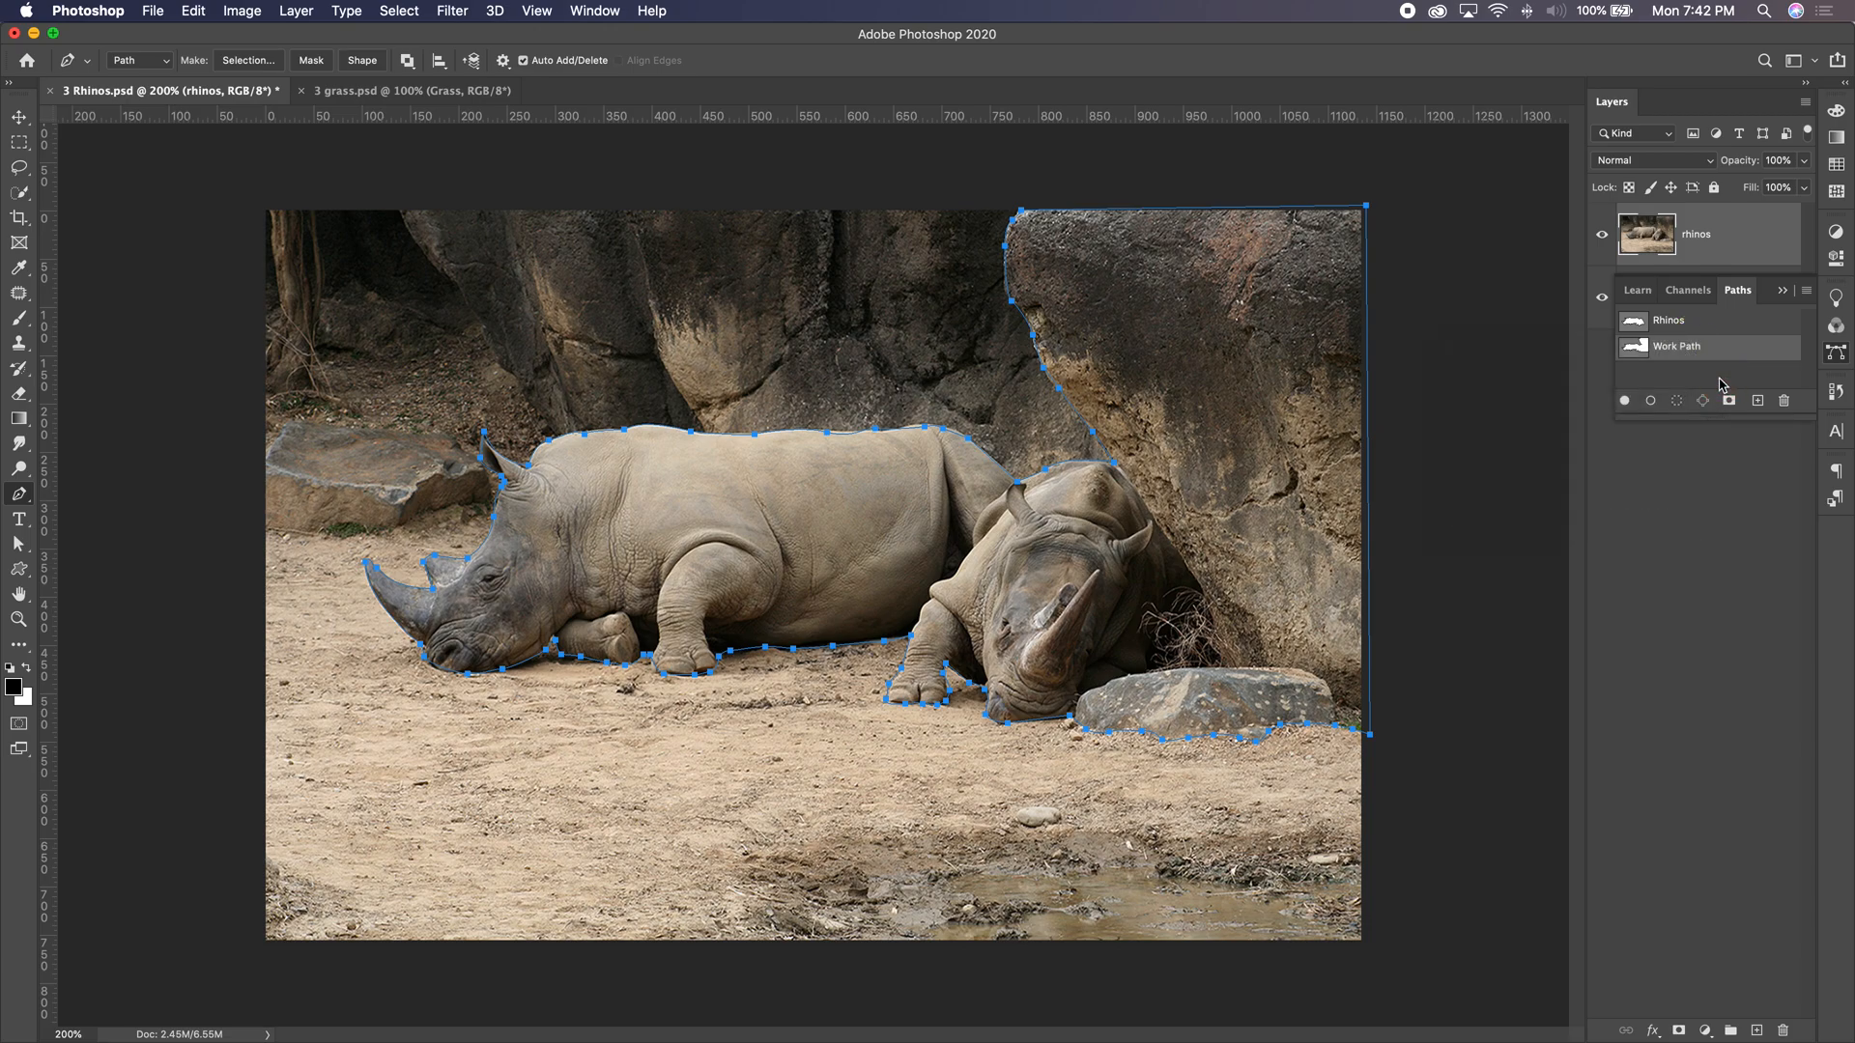
Try loading the Work Path as a selection directly from its thumbnail, and undo it.
left_click(1634, 354, "super")
key("super")
left_click(1635, 353, "super")
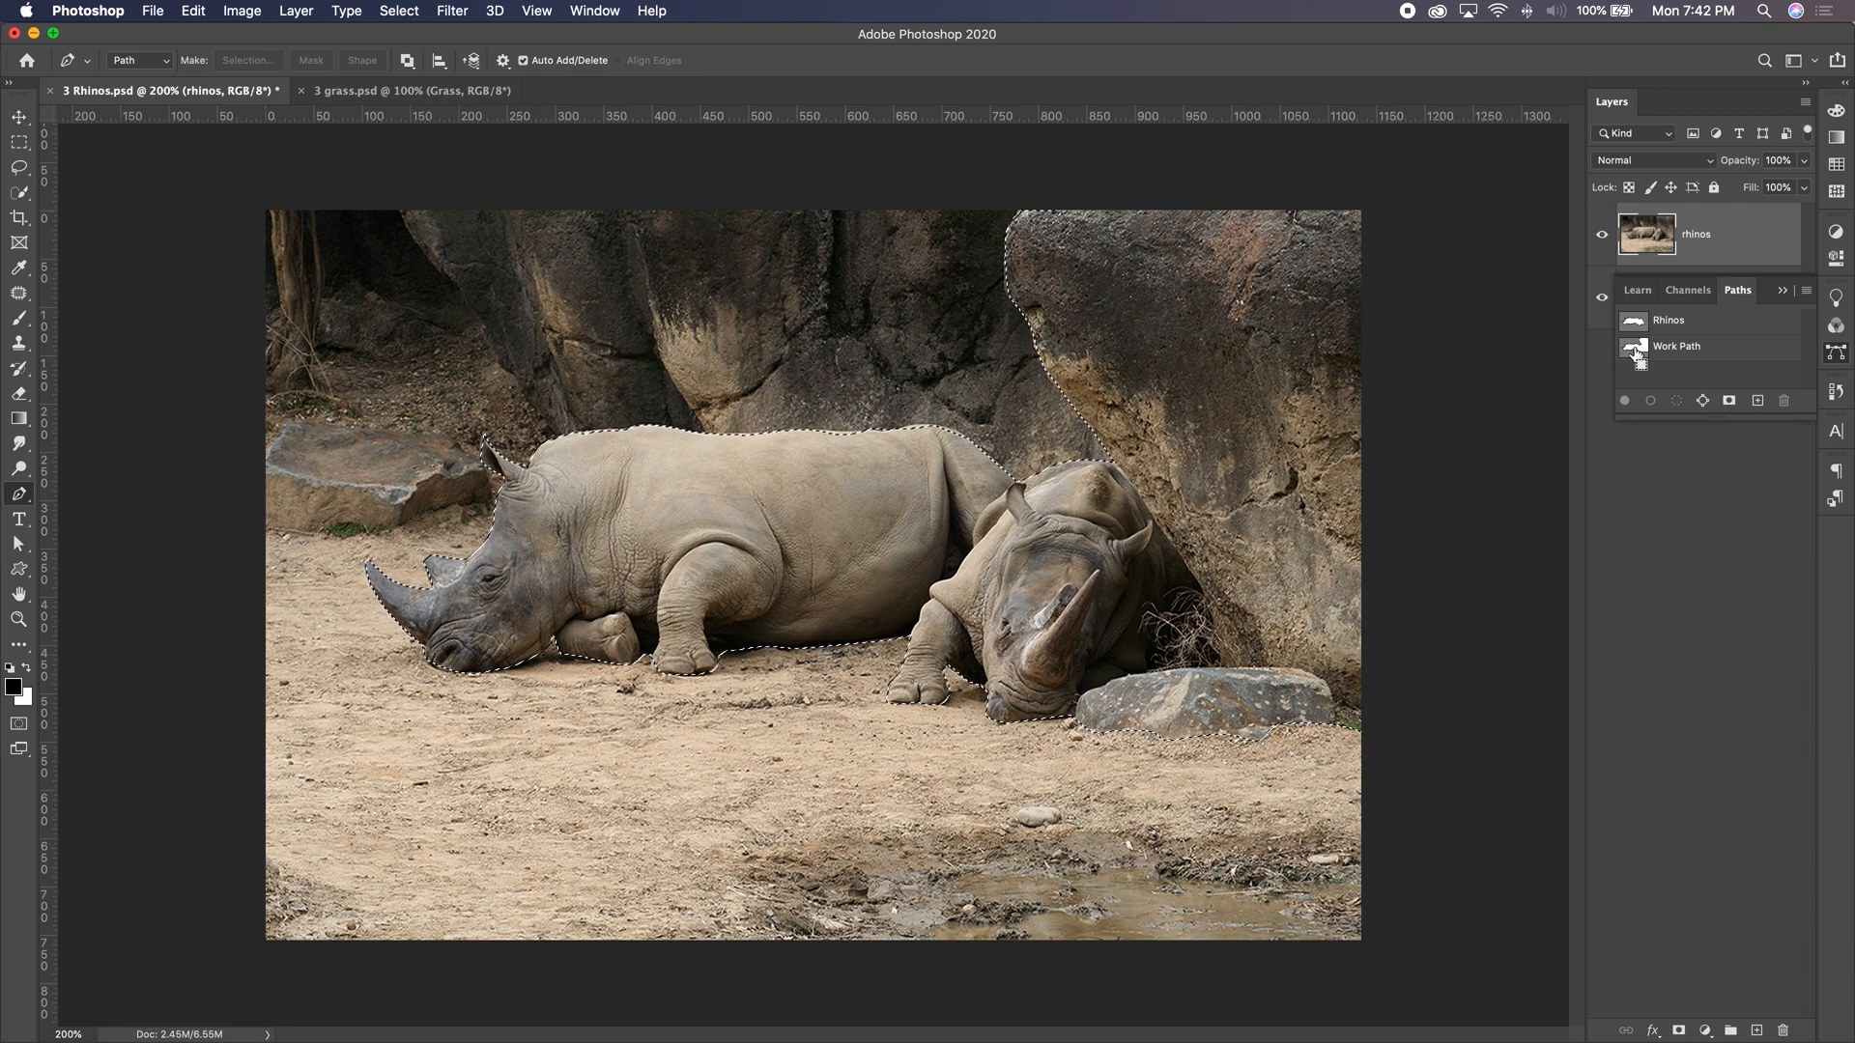
key("super+z")
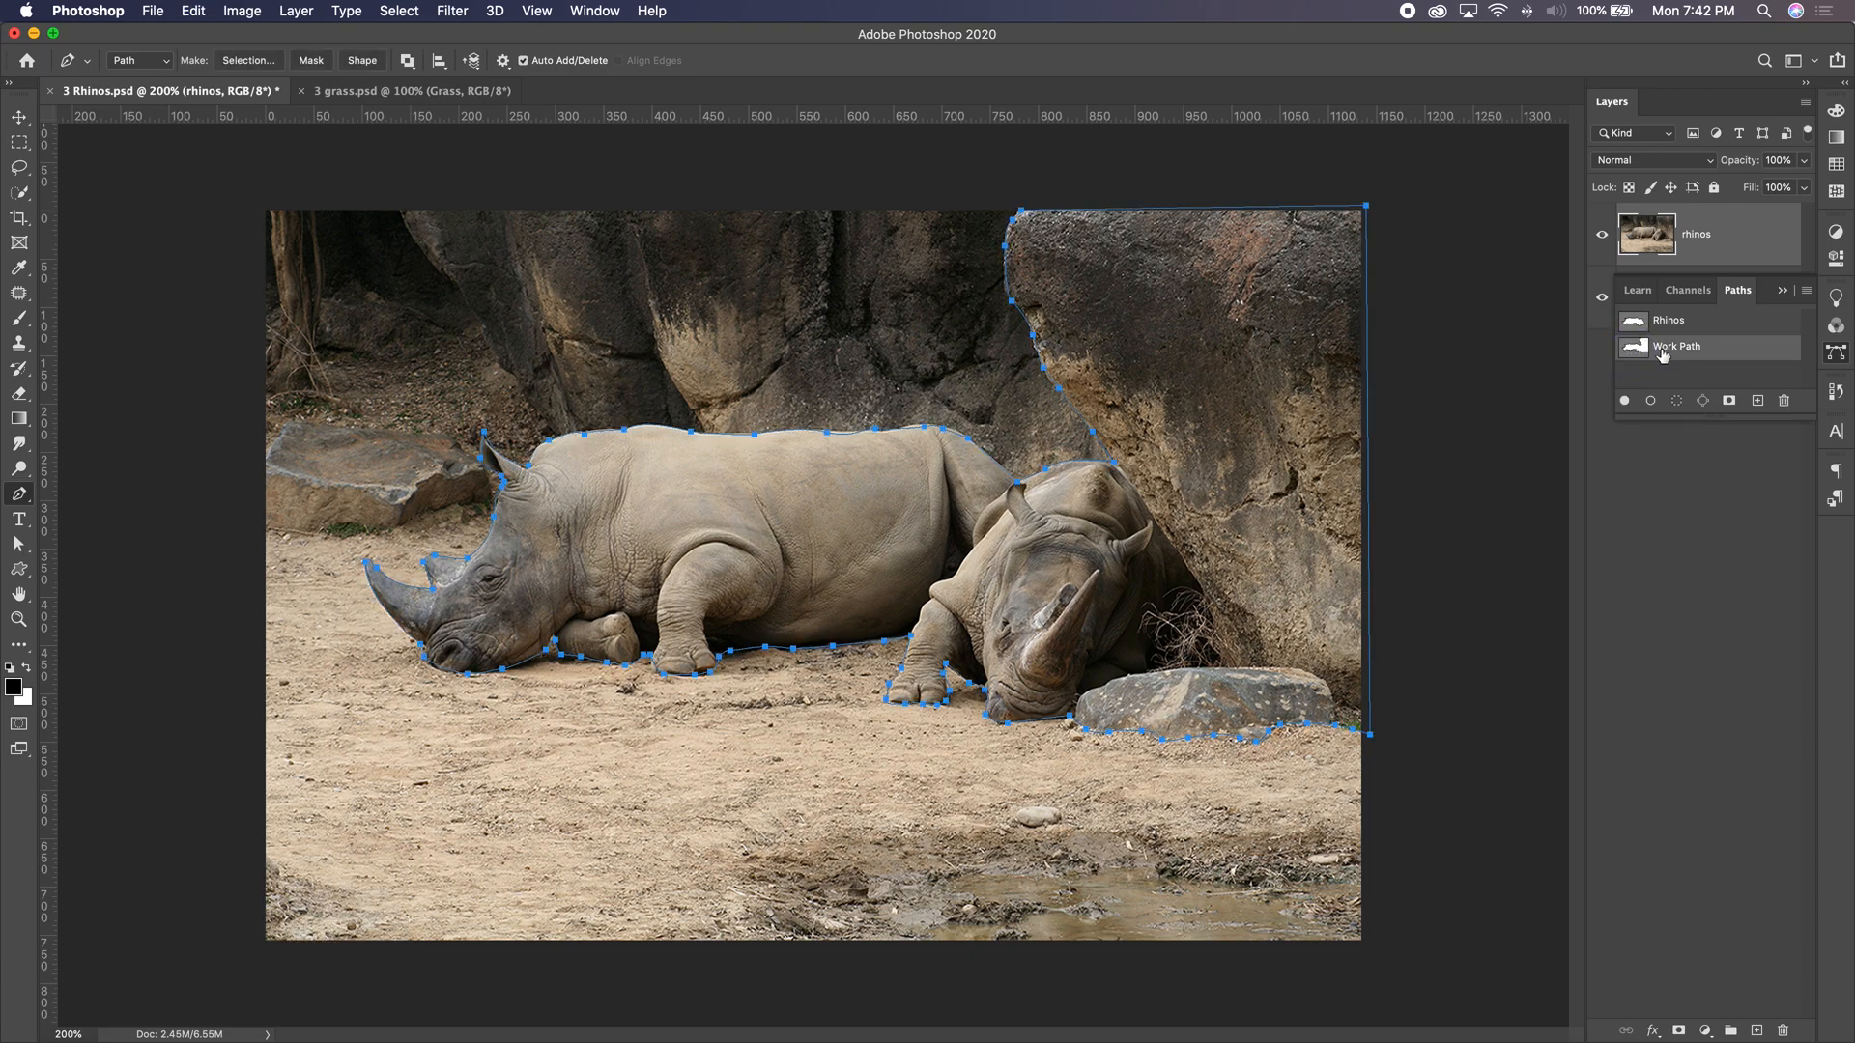
Try Make Selection on the Work Path and cancel it, and undo a trial conversion of the path into a selection.
right_click(1662, 352)
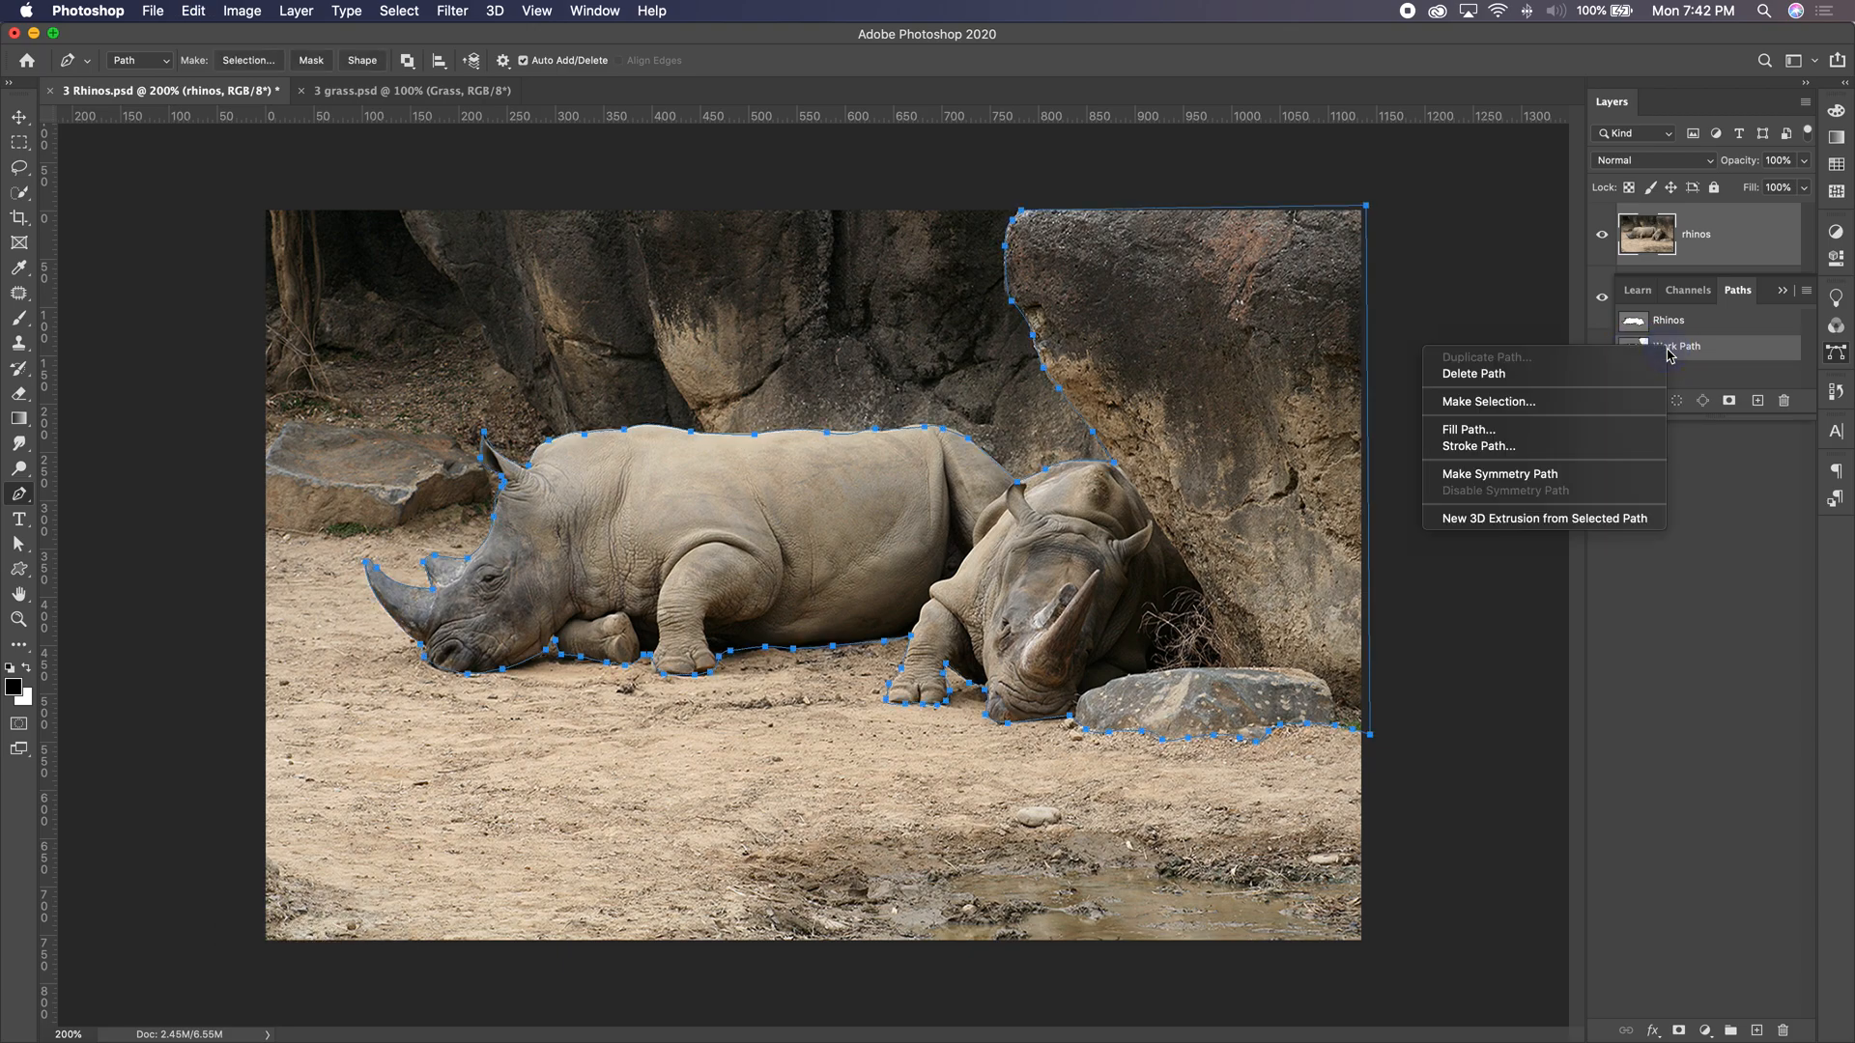
left_click(1606, 402)
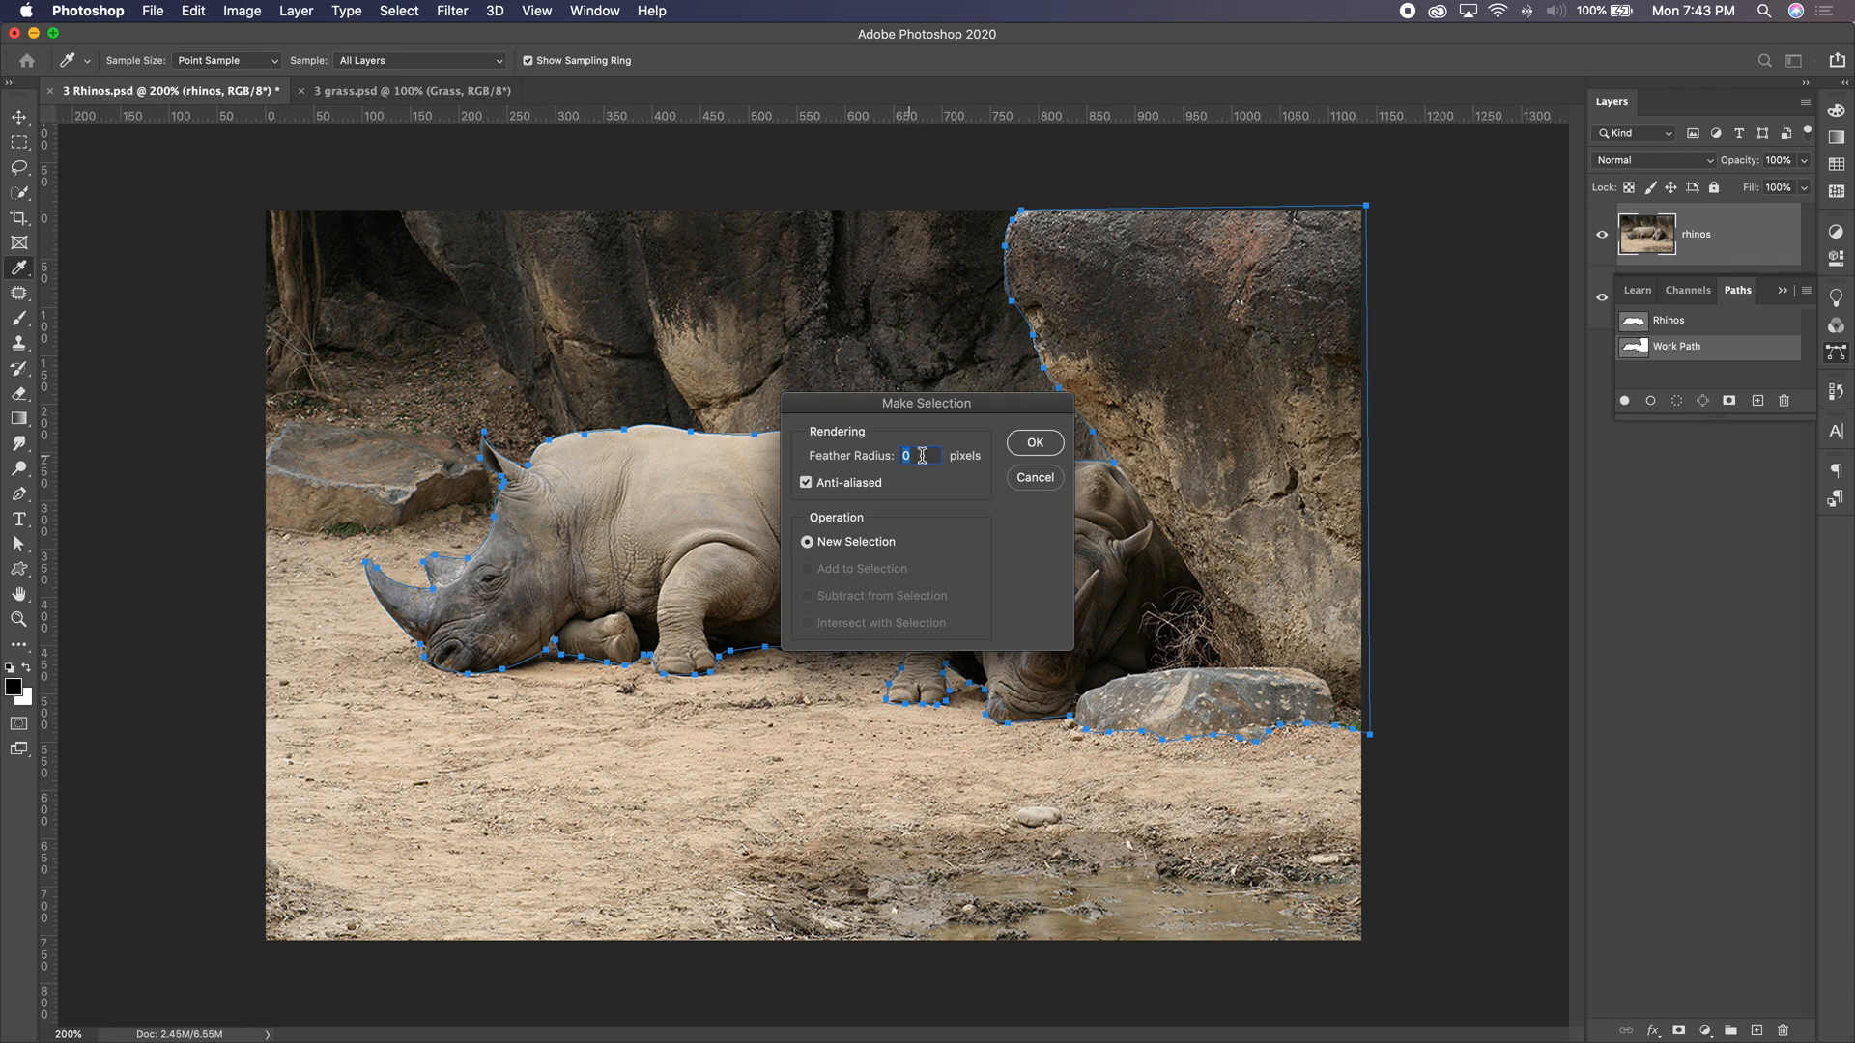
left_click(1034, 478)
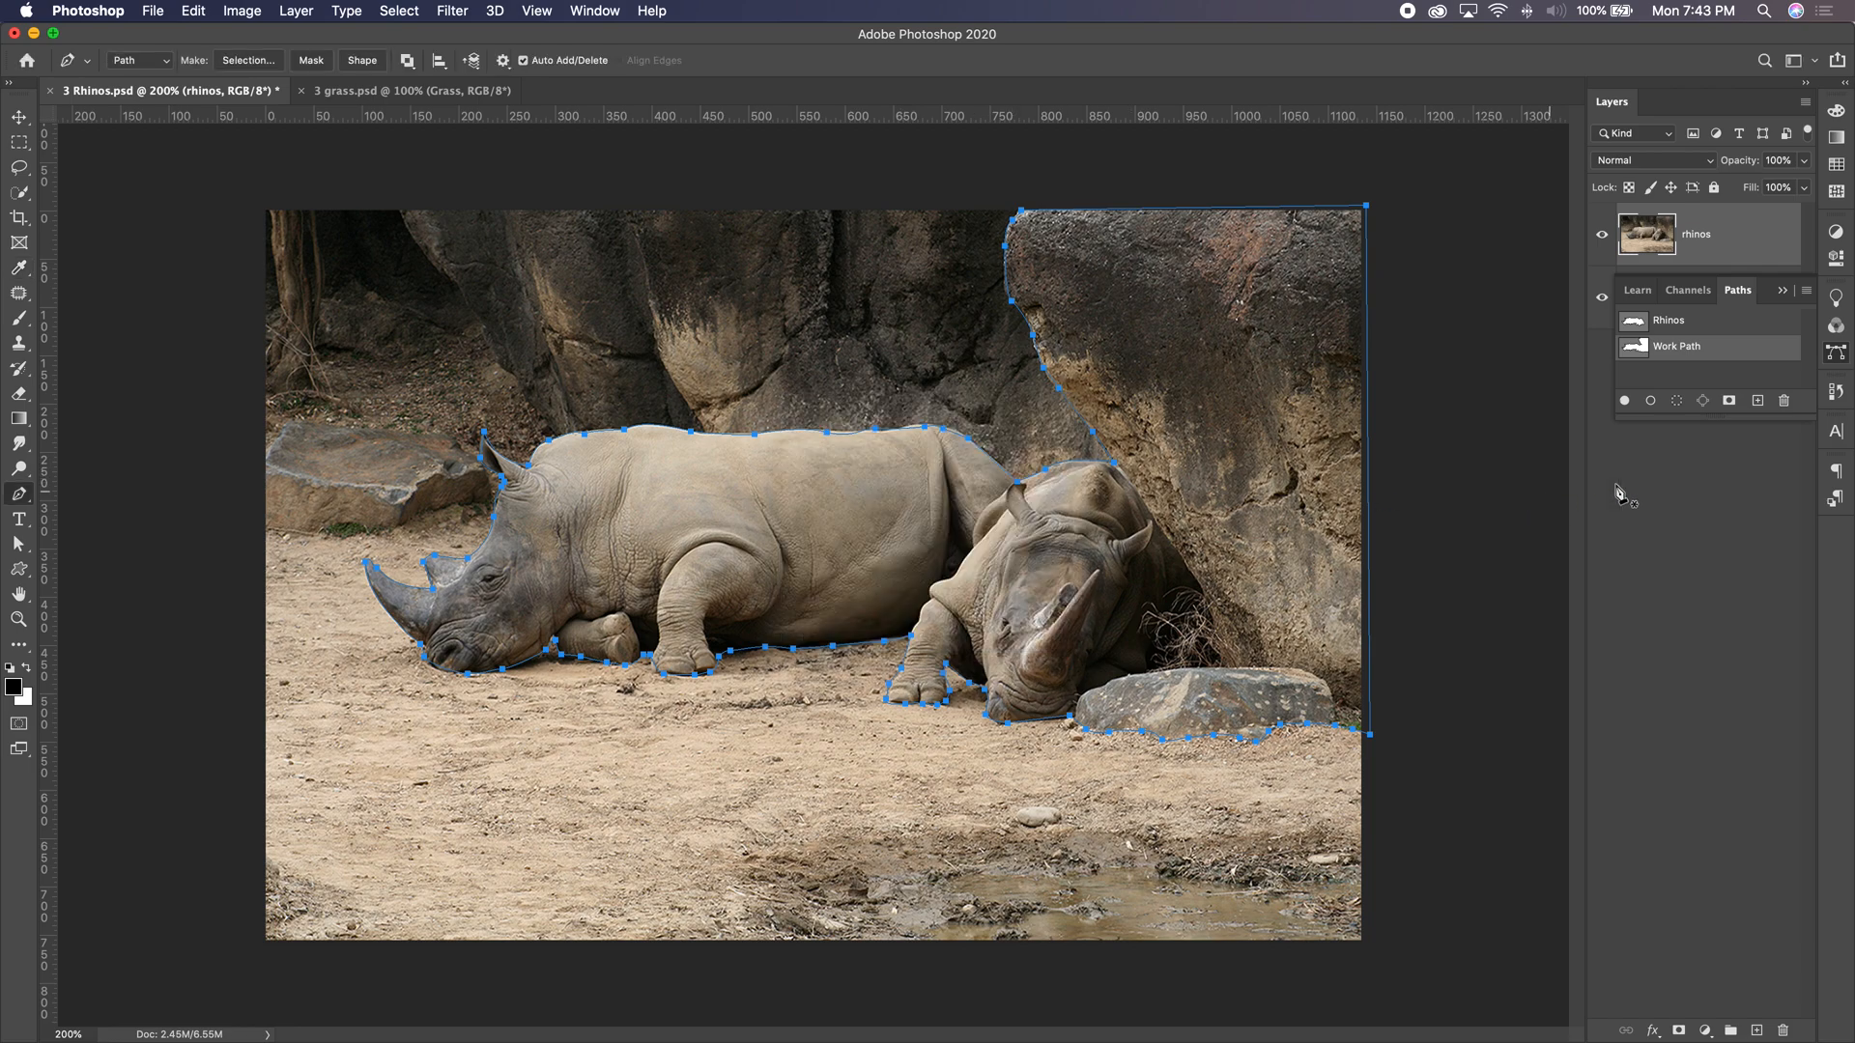
left_click(1677, 404)
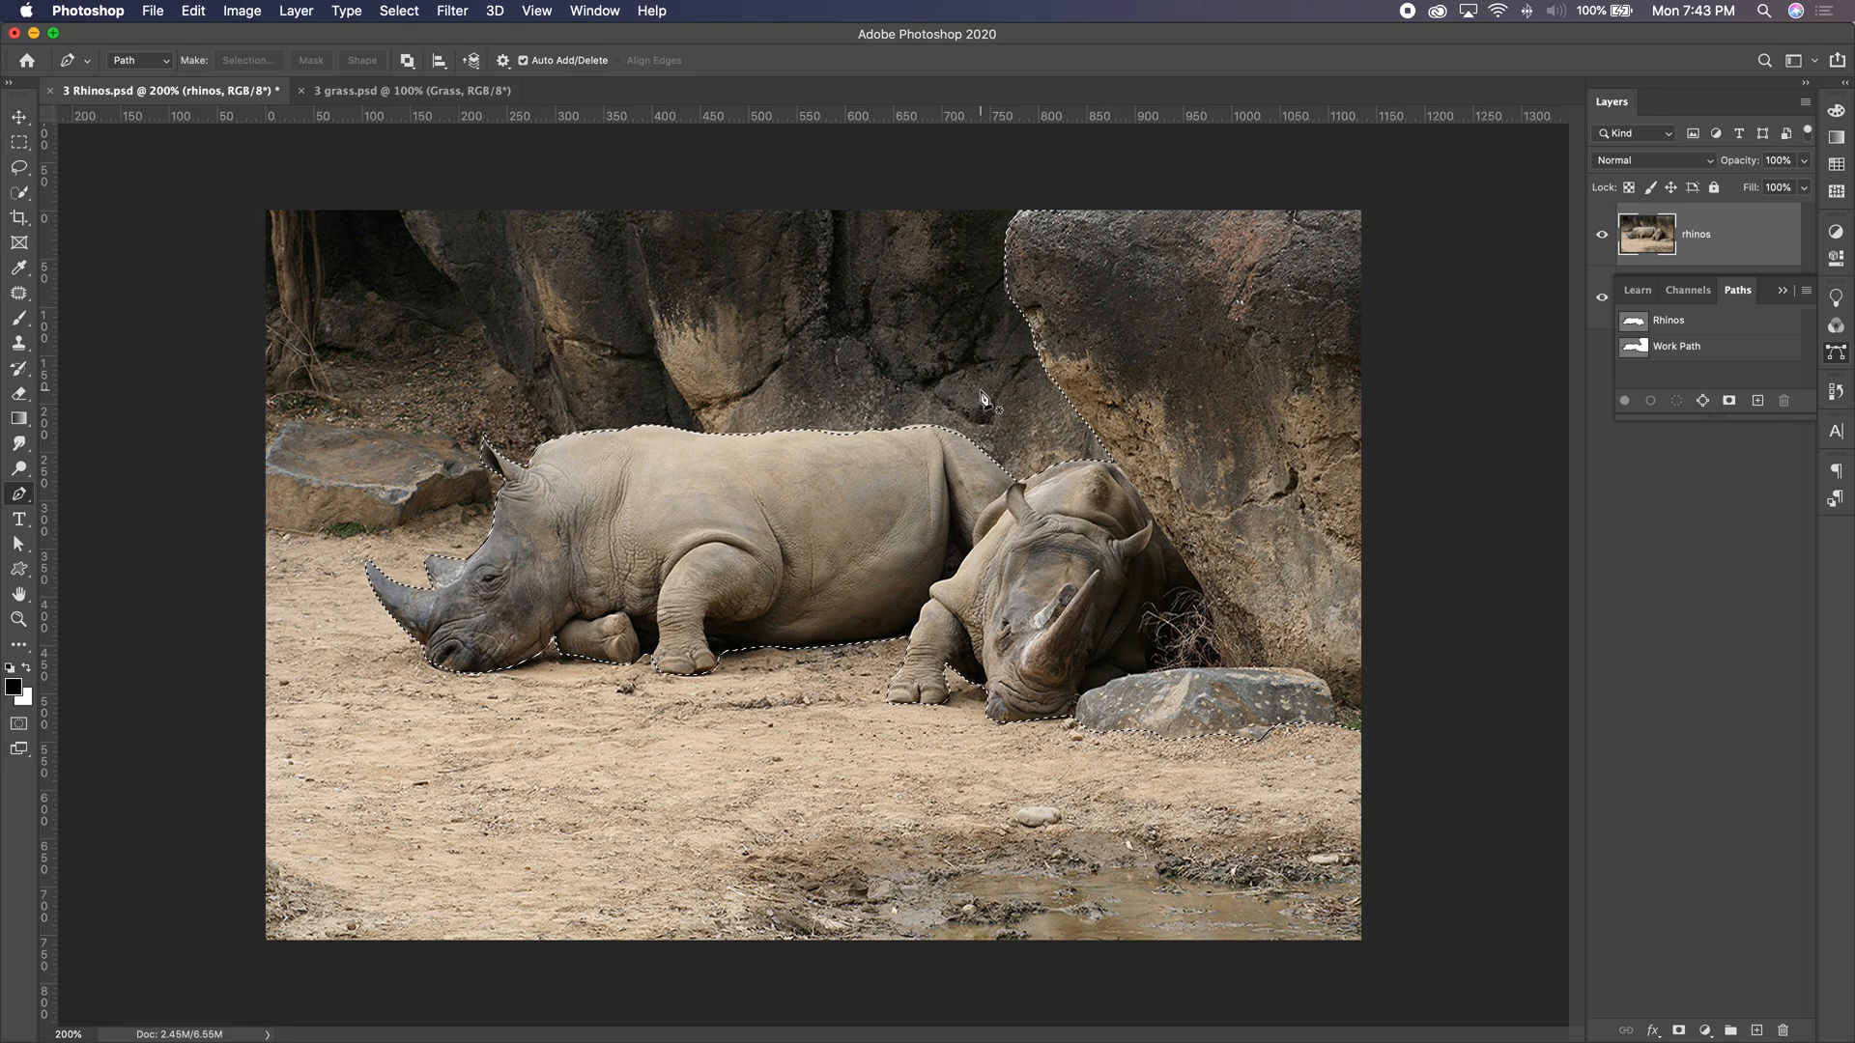
key("super+z")
key("super+z")
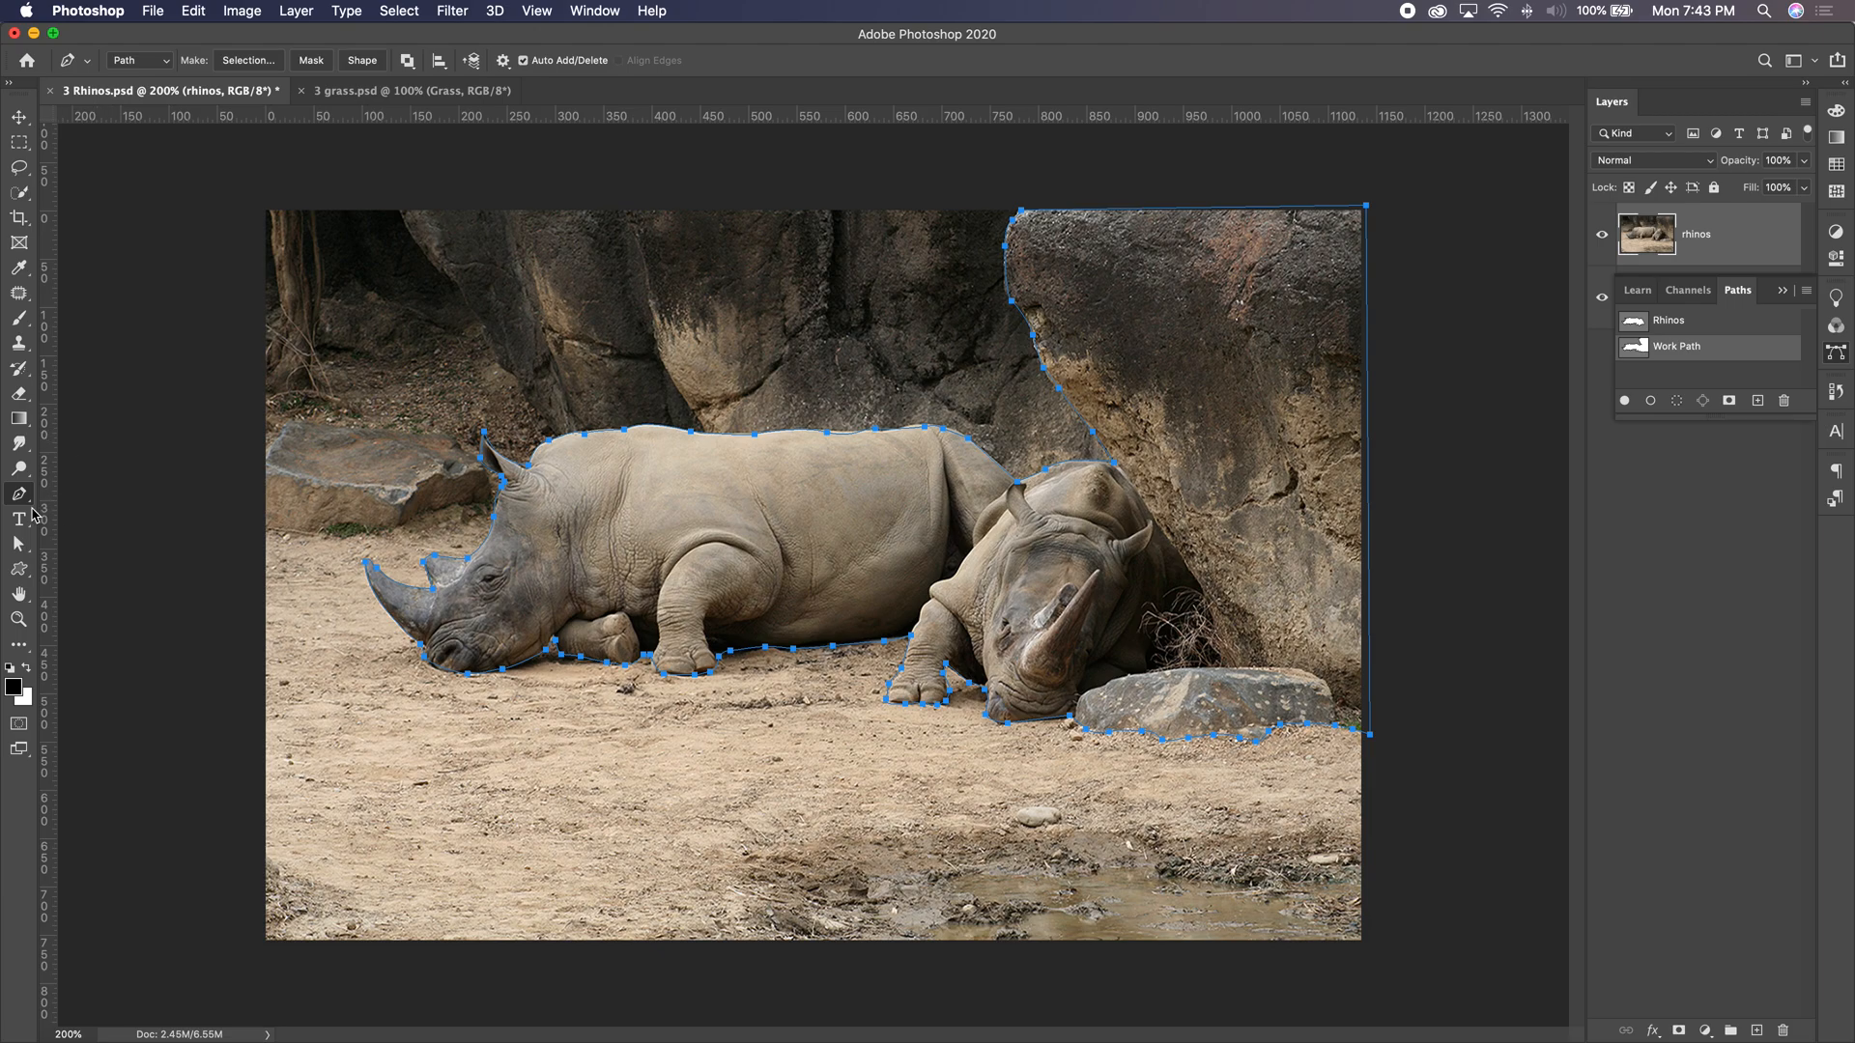
Adjust anchor points along the first rhino's back and on the boulder's overhanging edge with the Direct Selection tool.
left_click(21, 547)
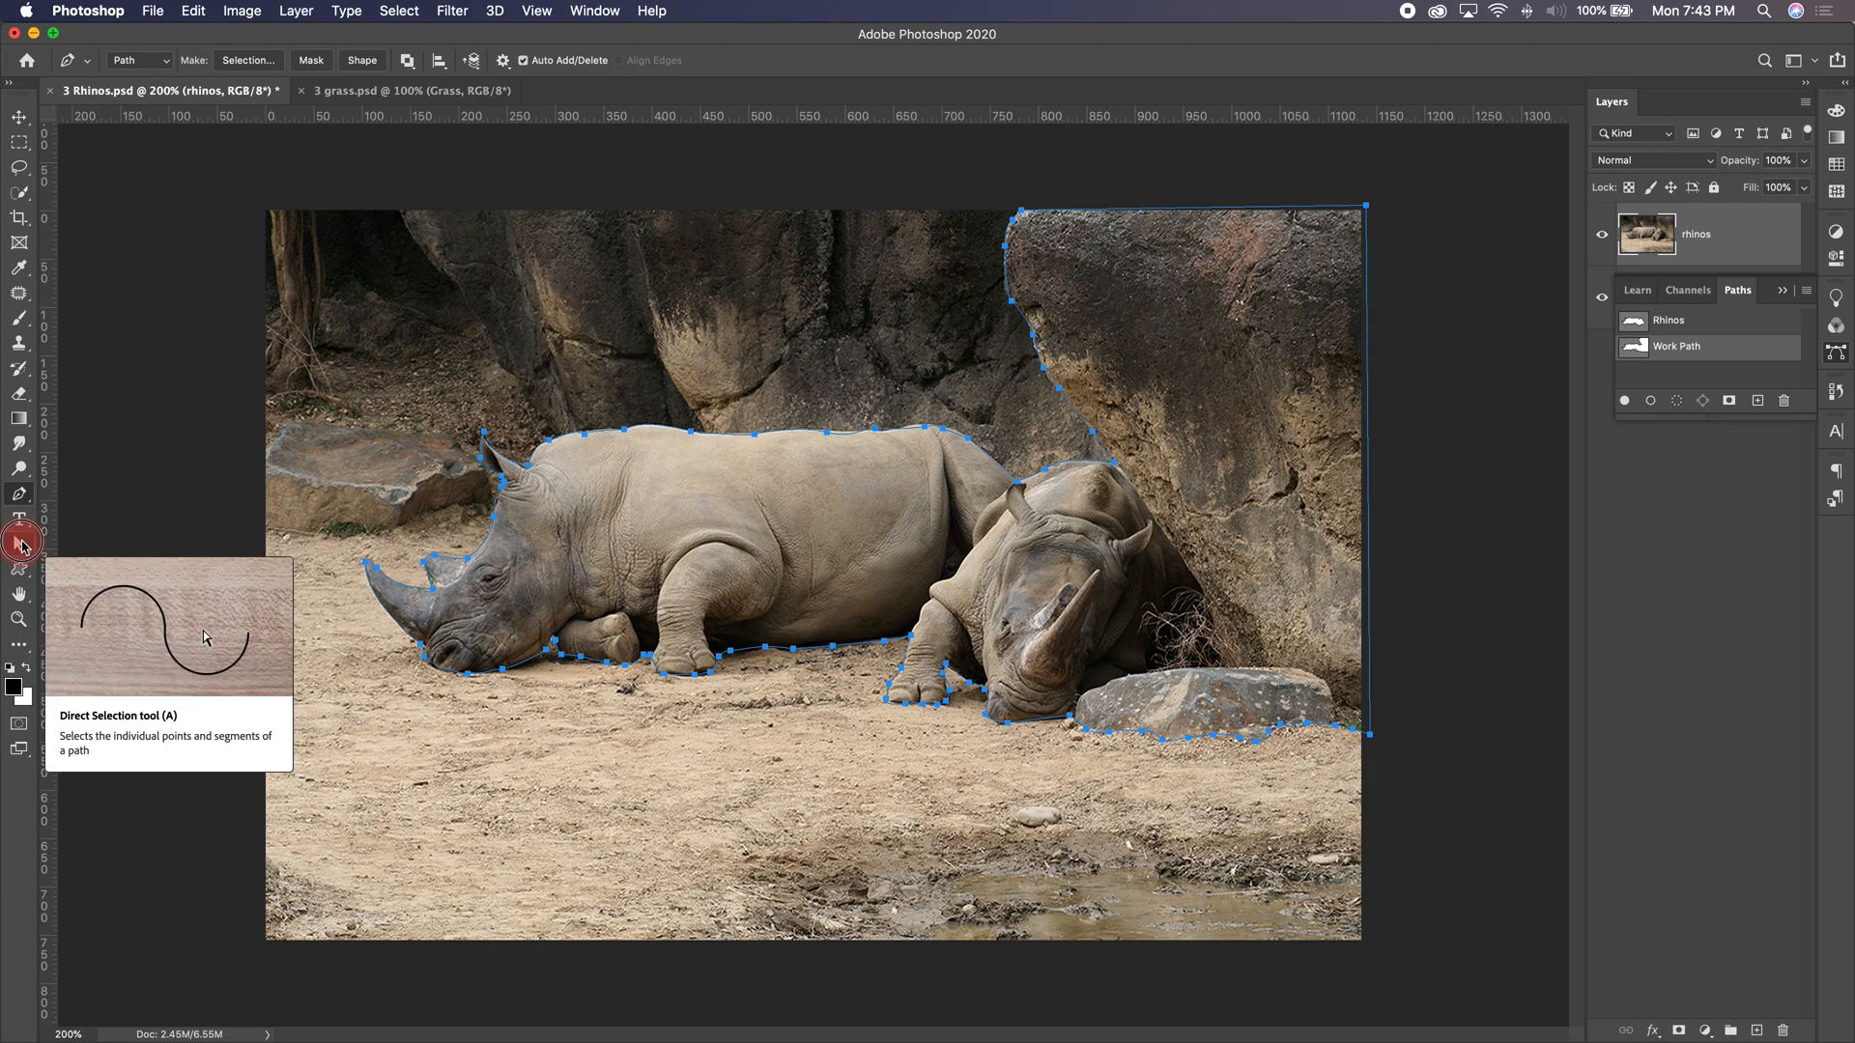
left_click(96, 561)
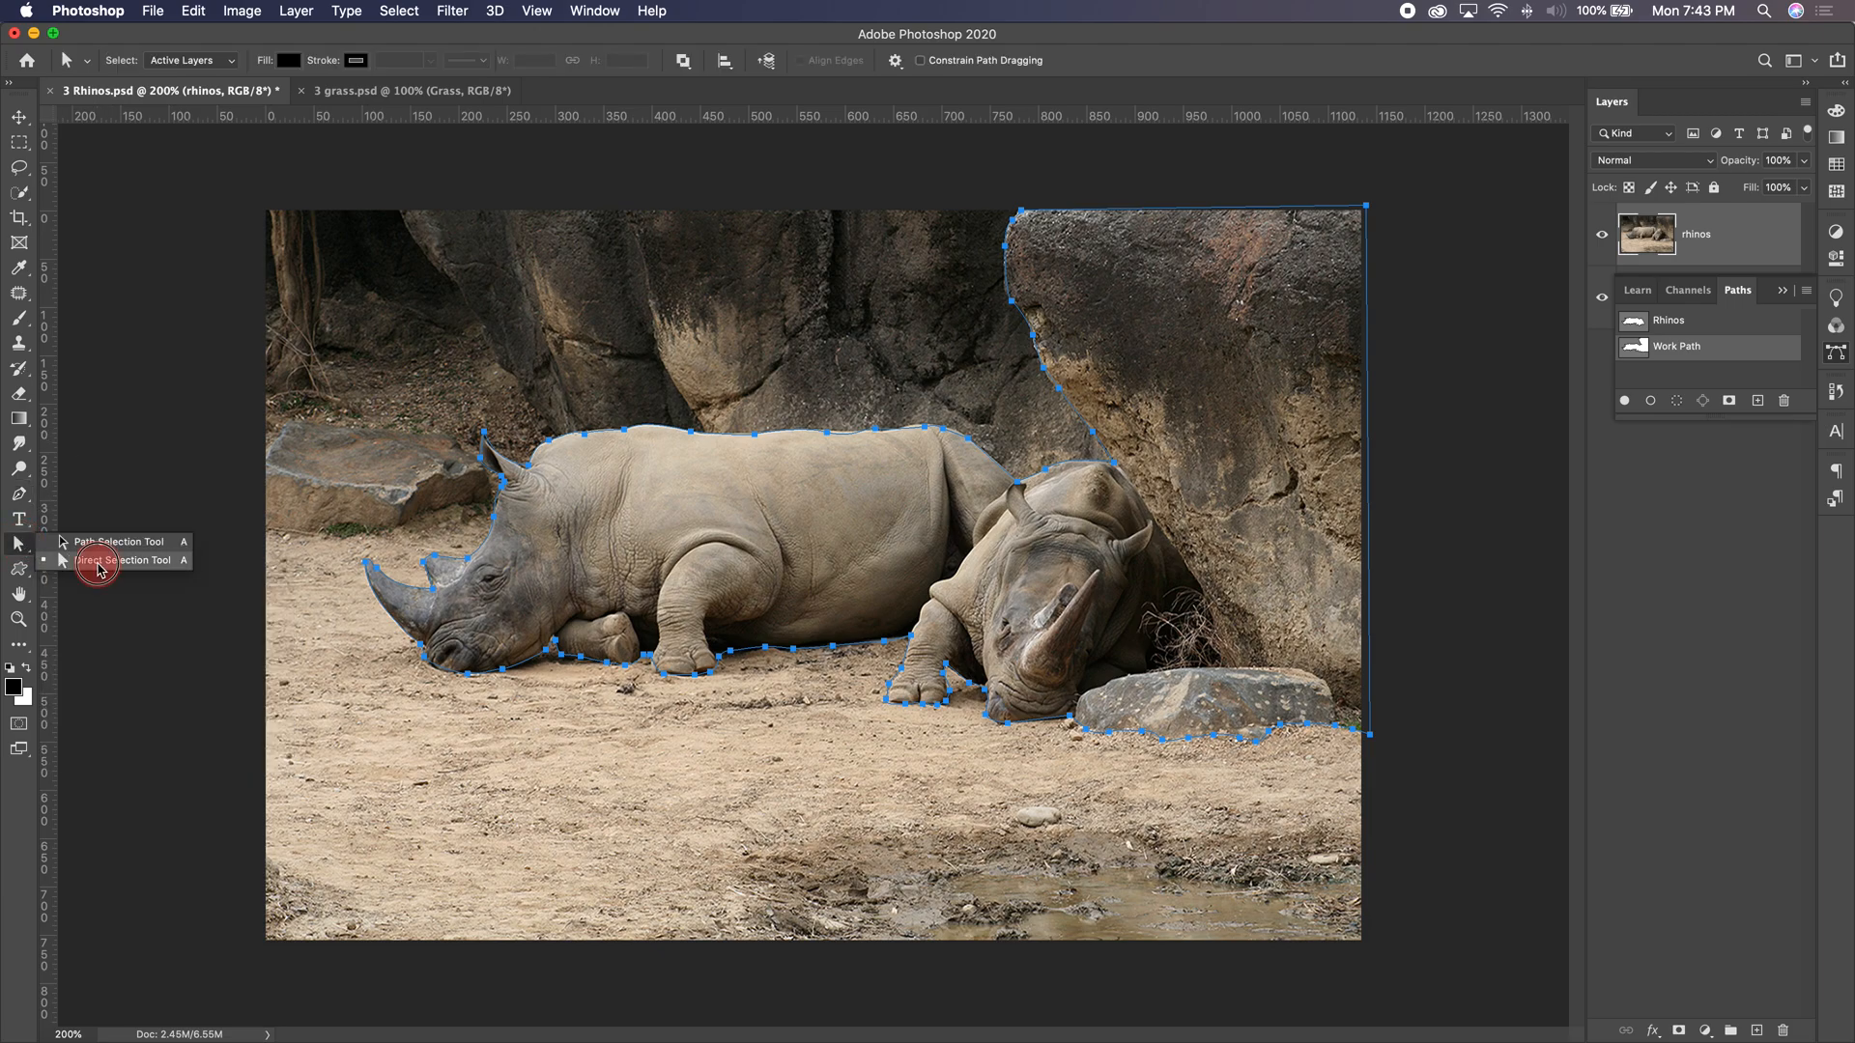
left_click(830, 437)
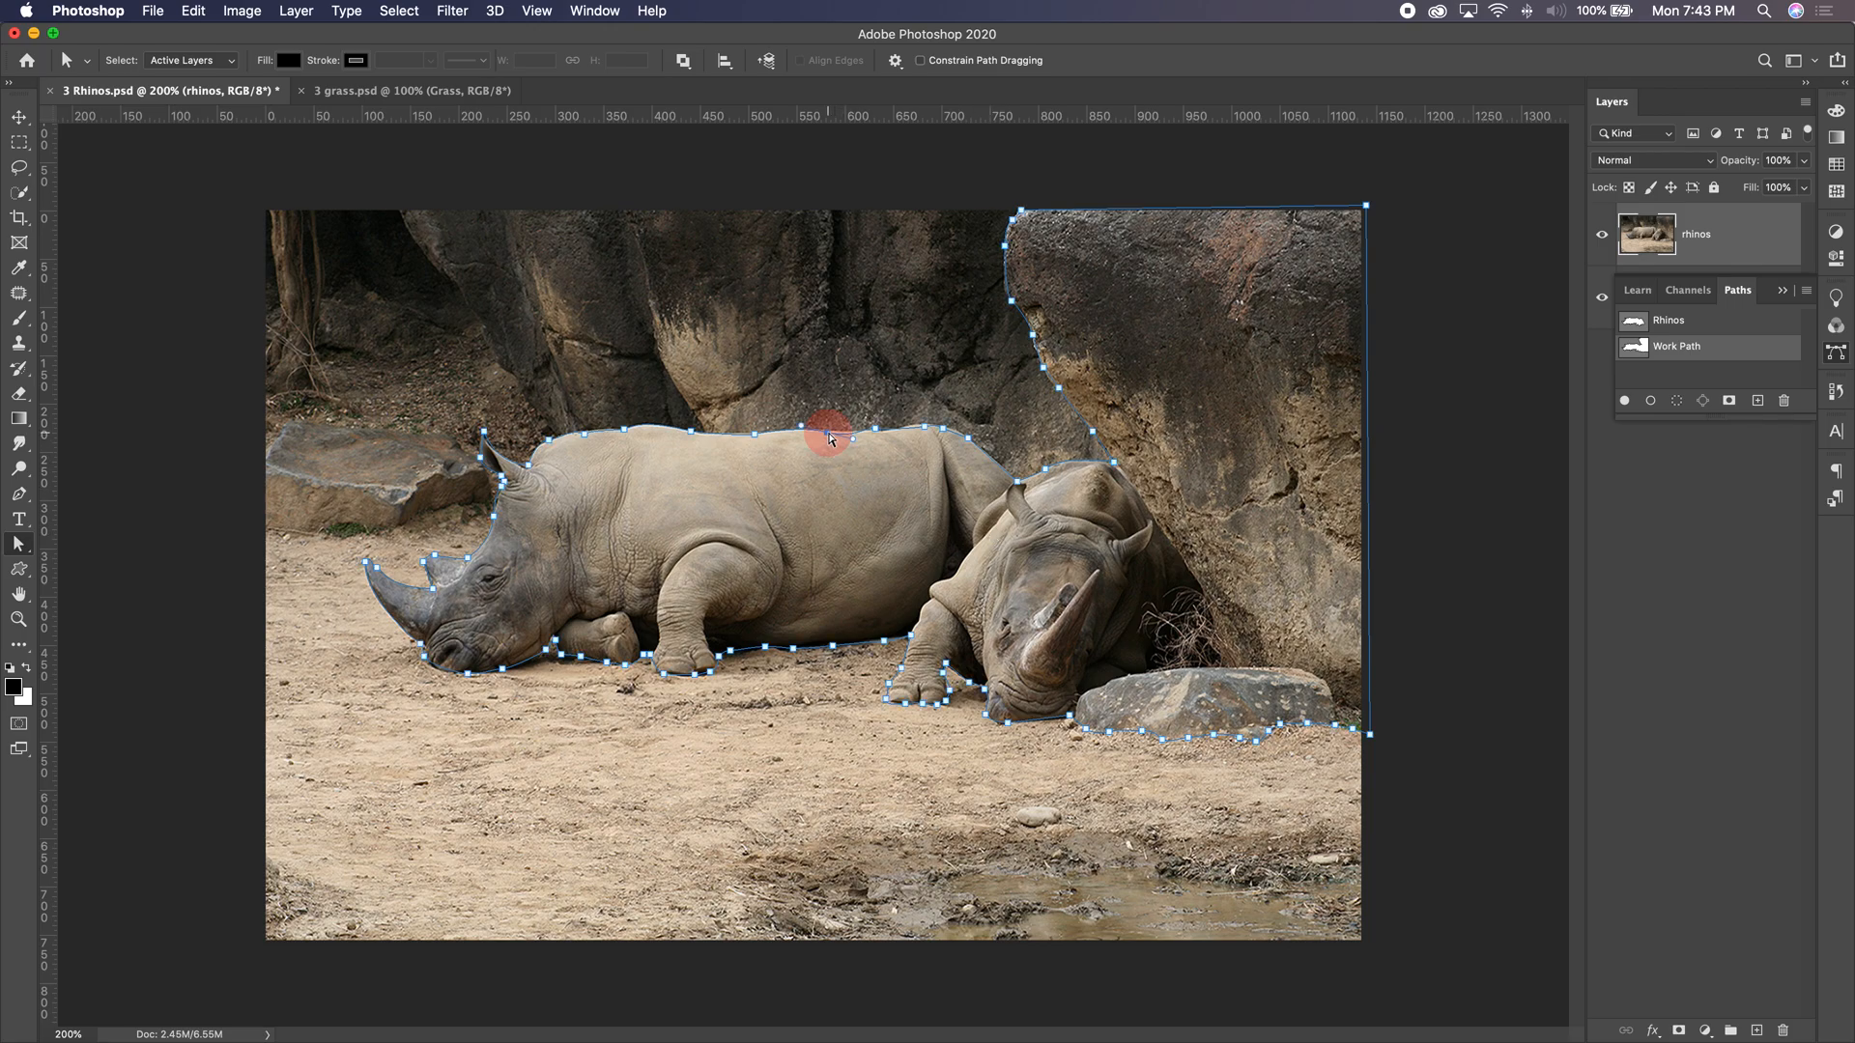
left_click(850, 434)
left_click(877, 433)
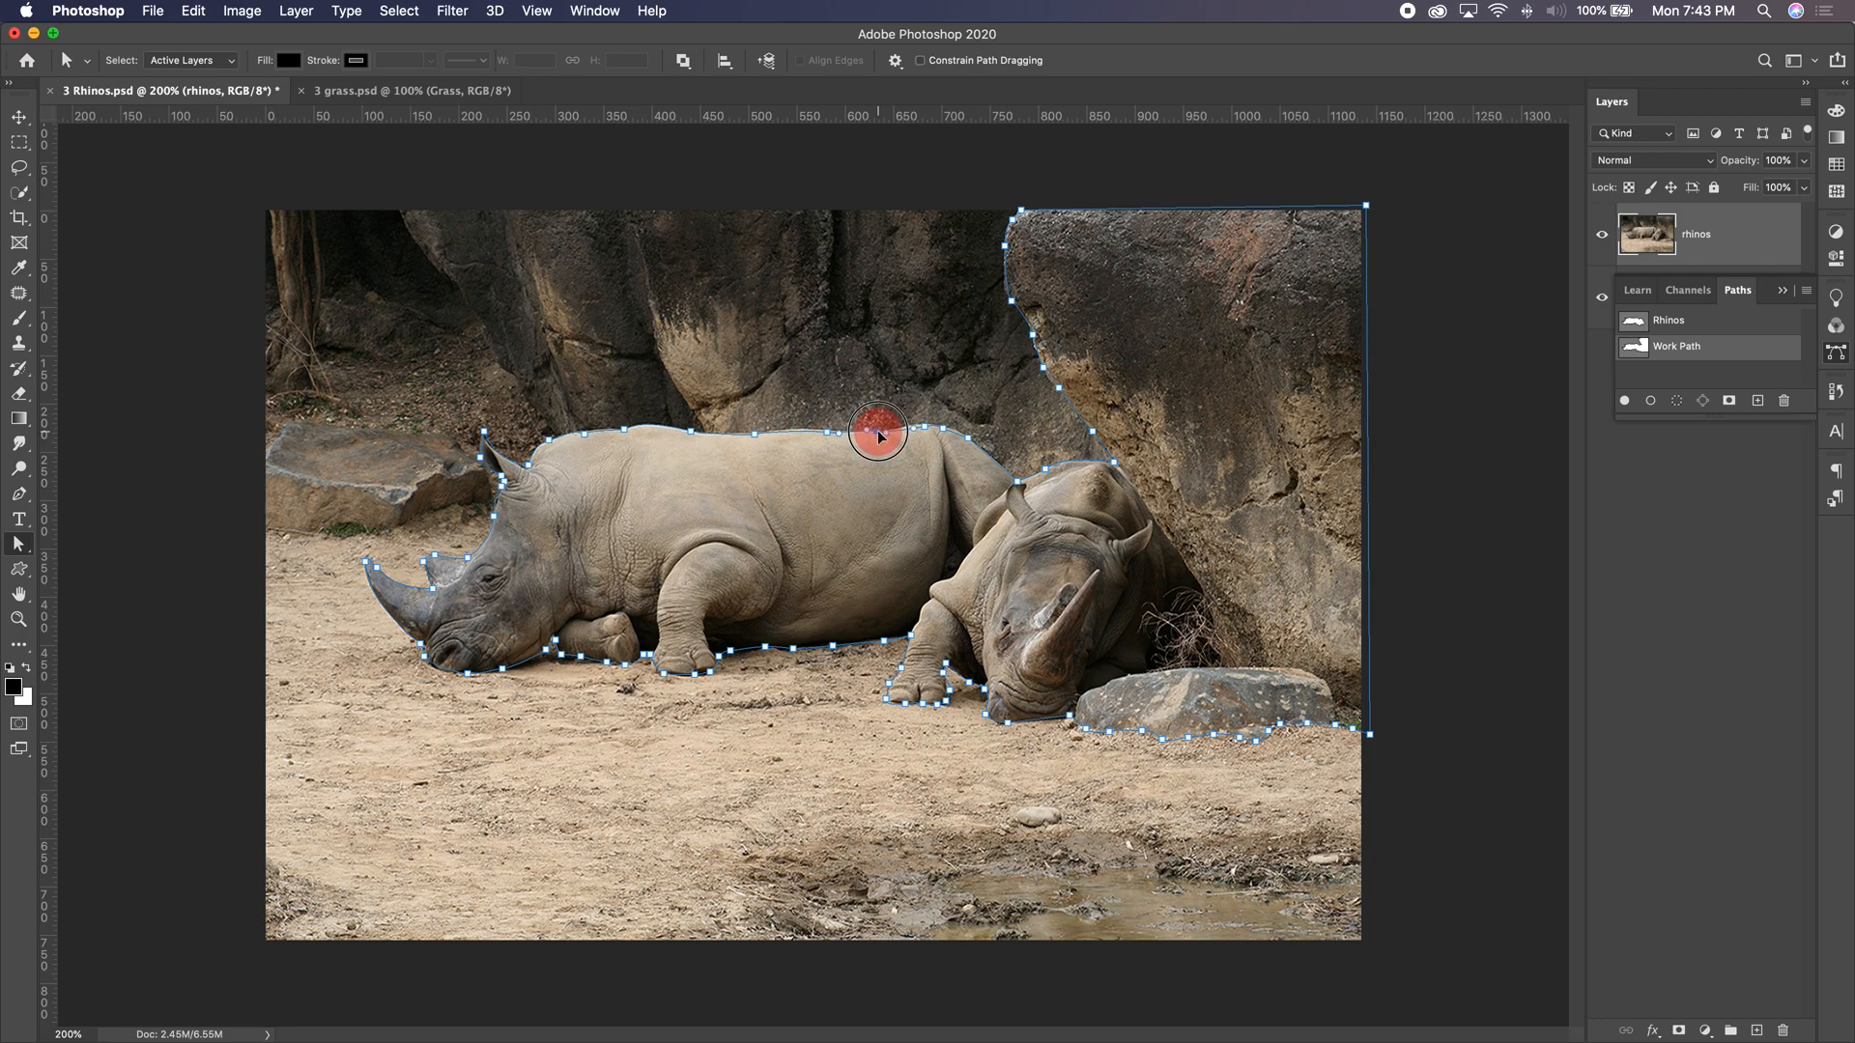
left_click(916, 434)
mouse_move(916, 435)
left_mouse_down()
mouse_move(944, 432)
mouse_move(926, 427)
left_mouse_up()
left_click(944, 432)
left_click(1058, 391)
left_click_drag(1056, 394, 1061, 400)
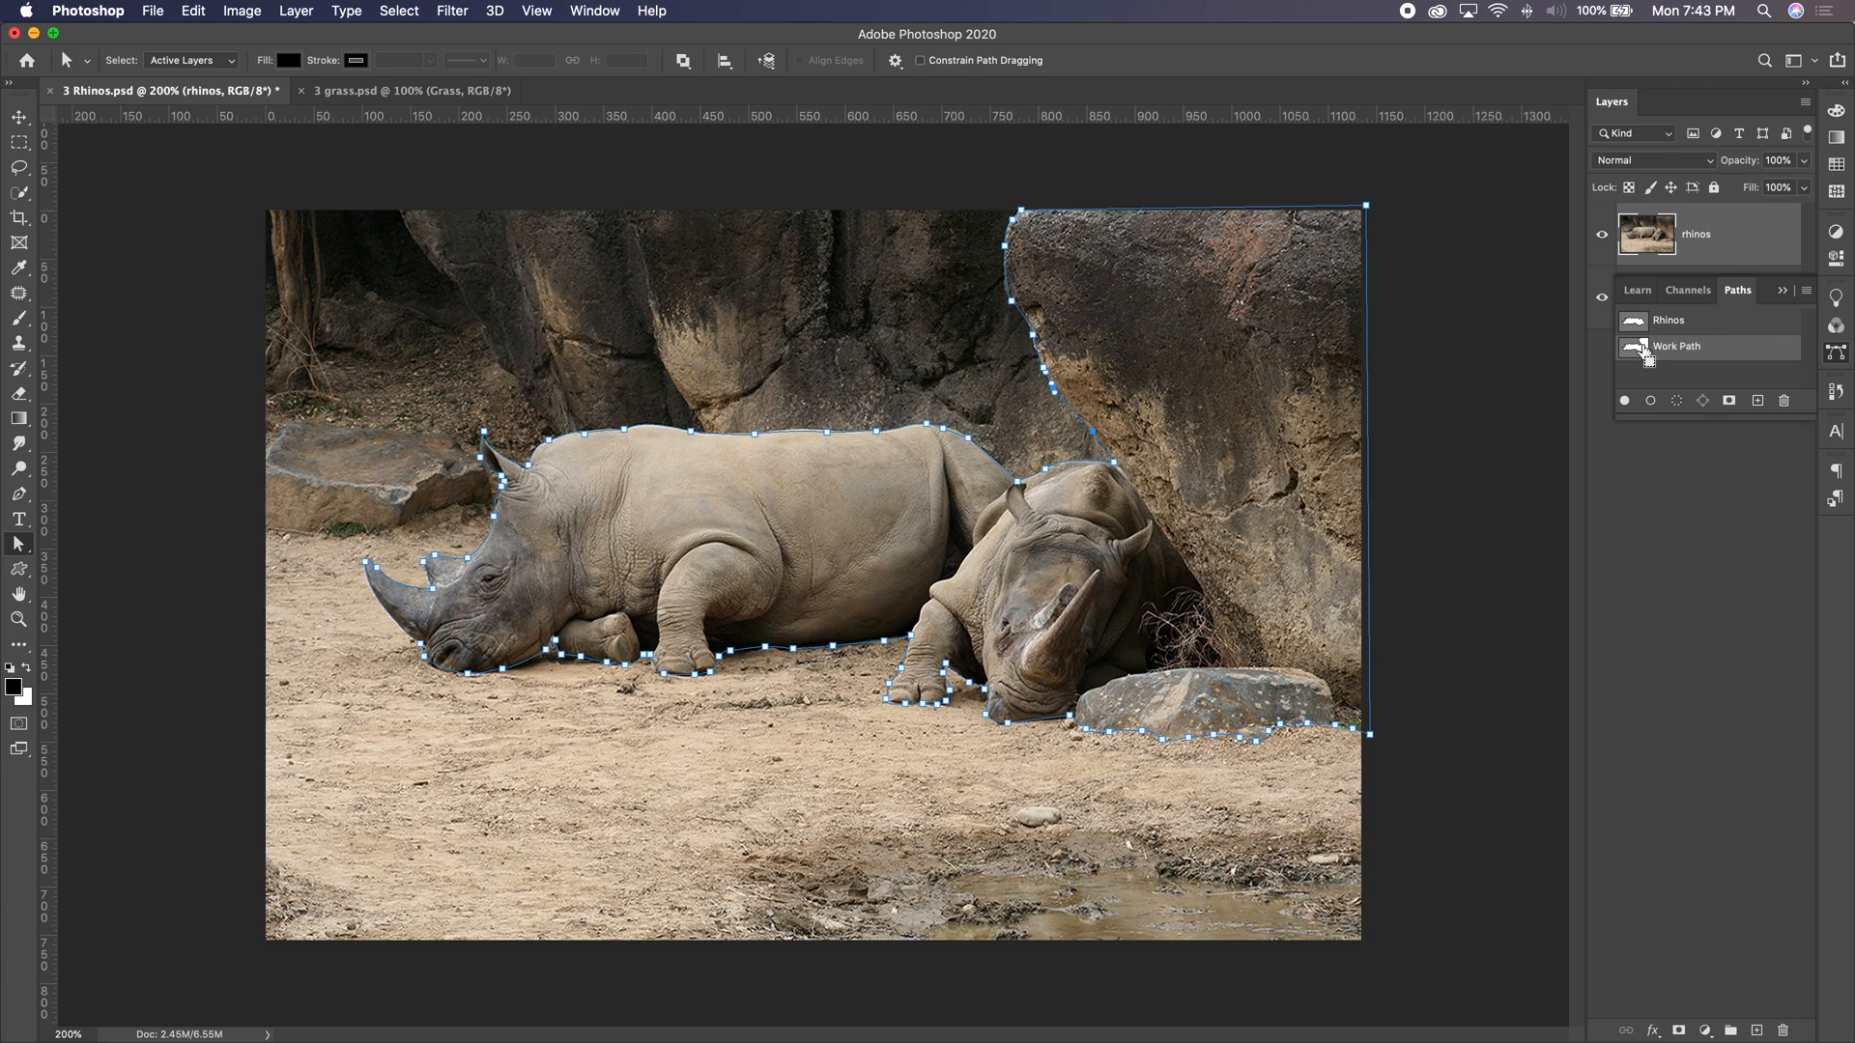
Load the Work Path as a selection and add it to the rhinos layer as a layer mask.
left_click(1643, 350, "super")
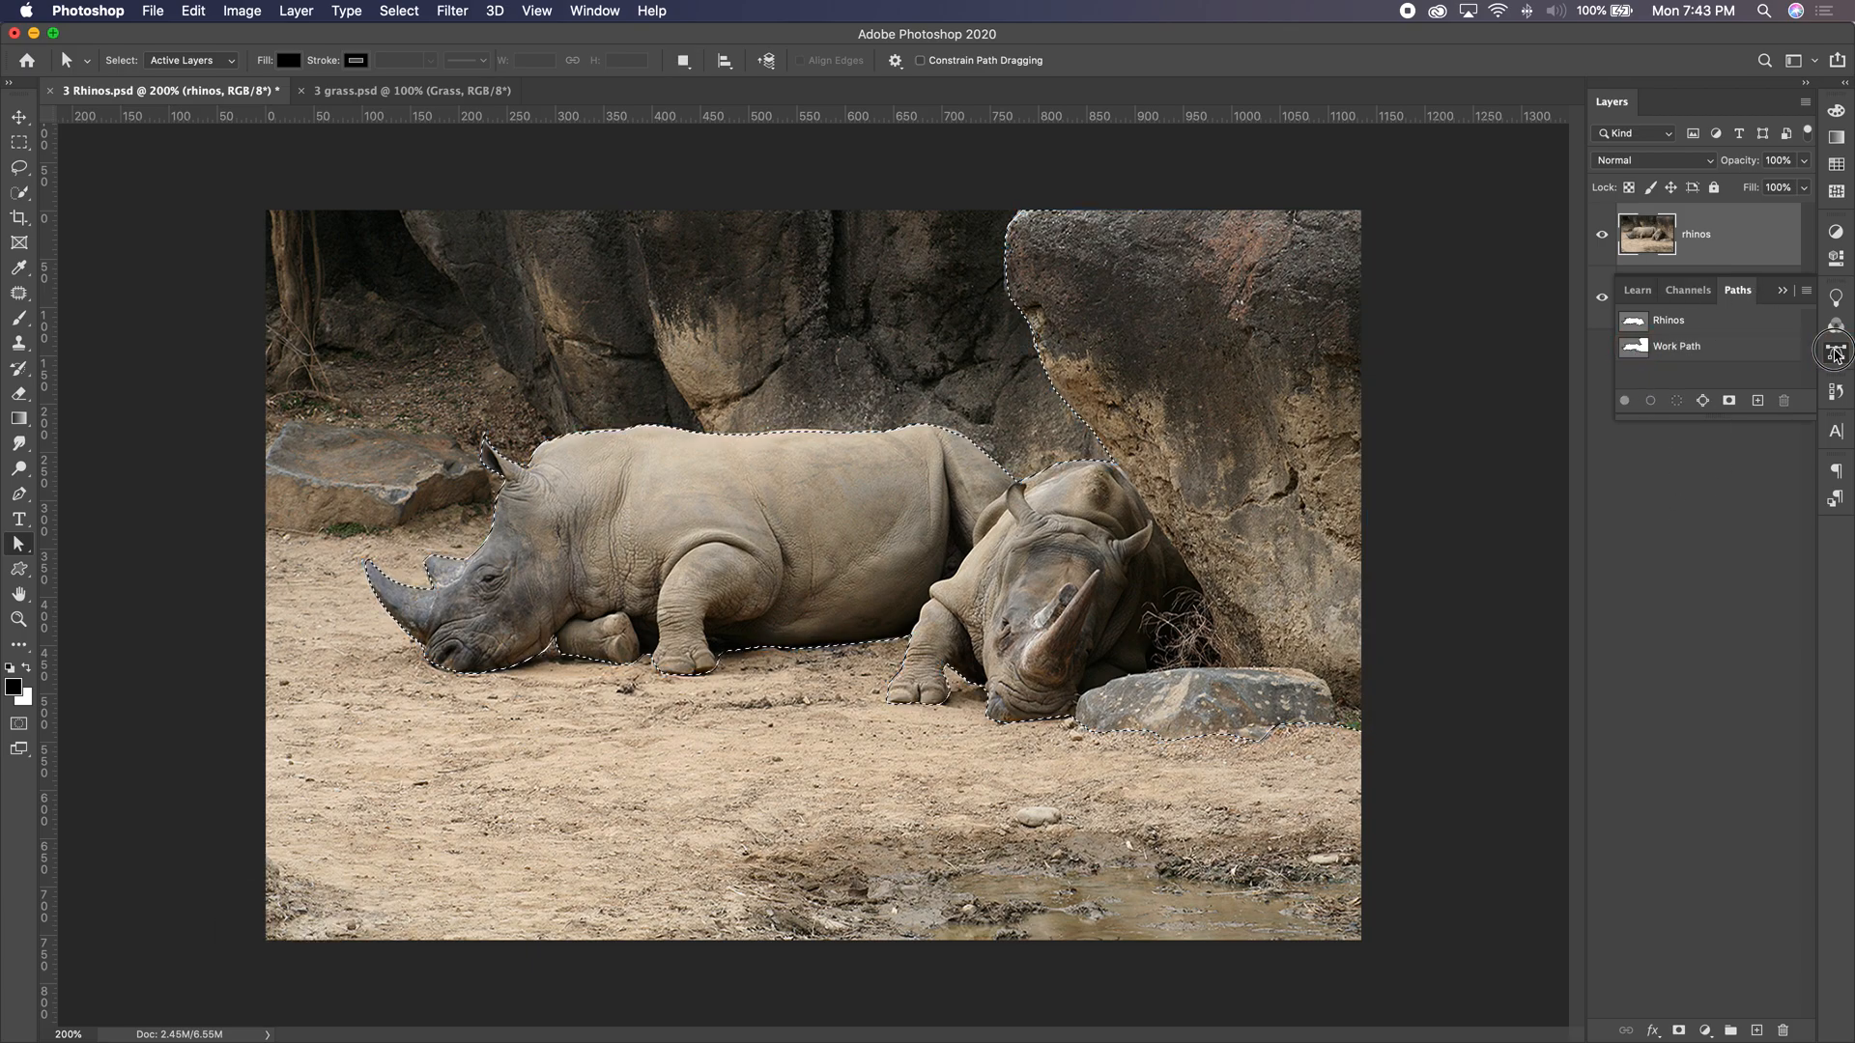
left_click(1836, 356)
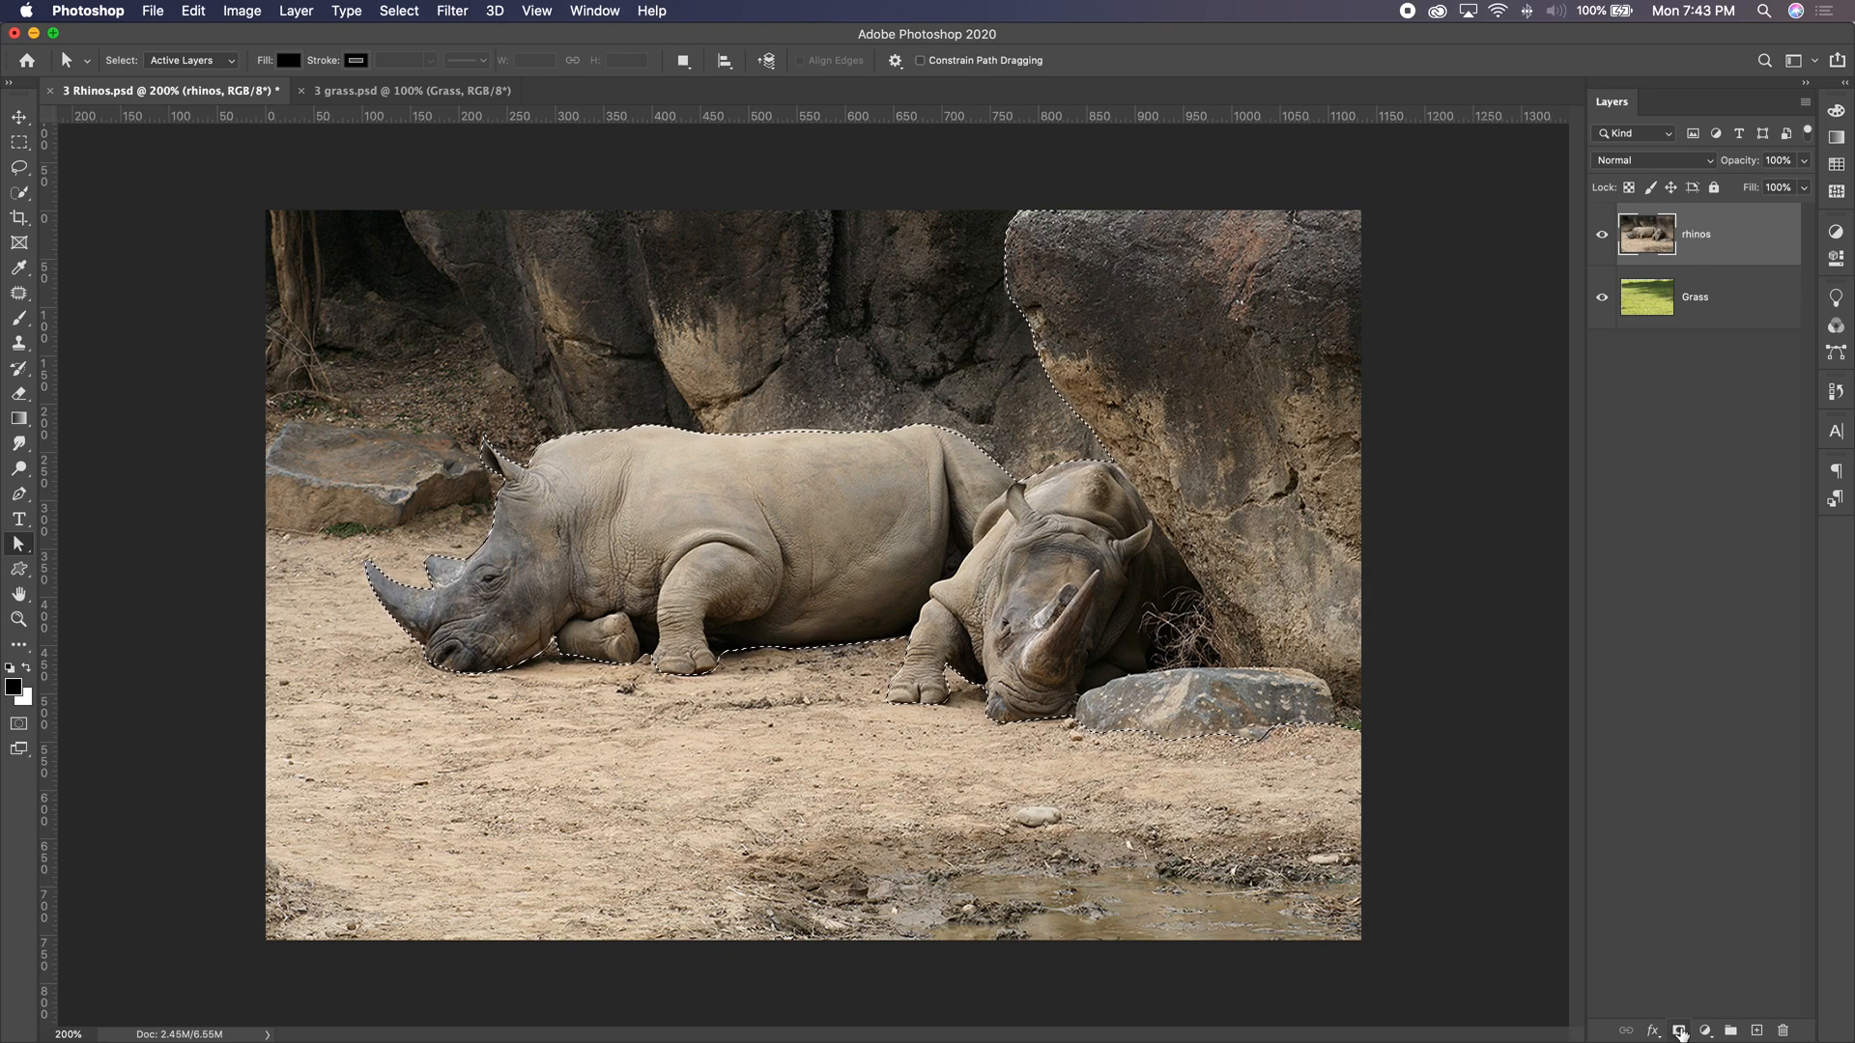
left_click(1680, 1031)
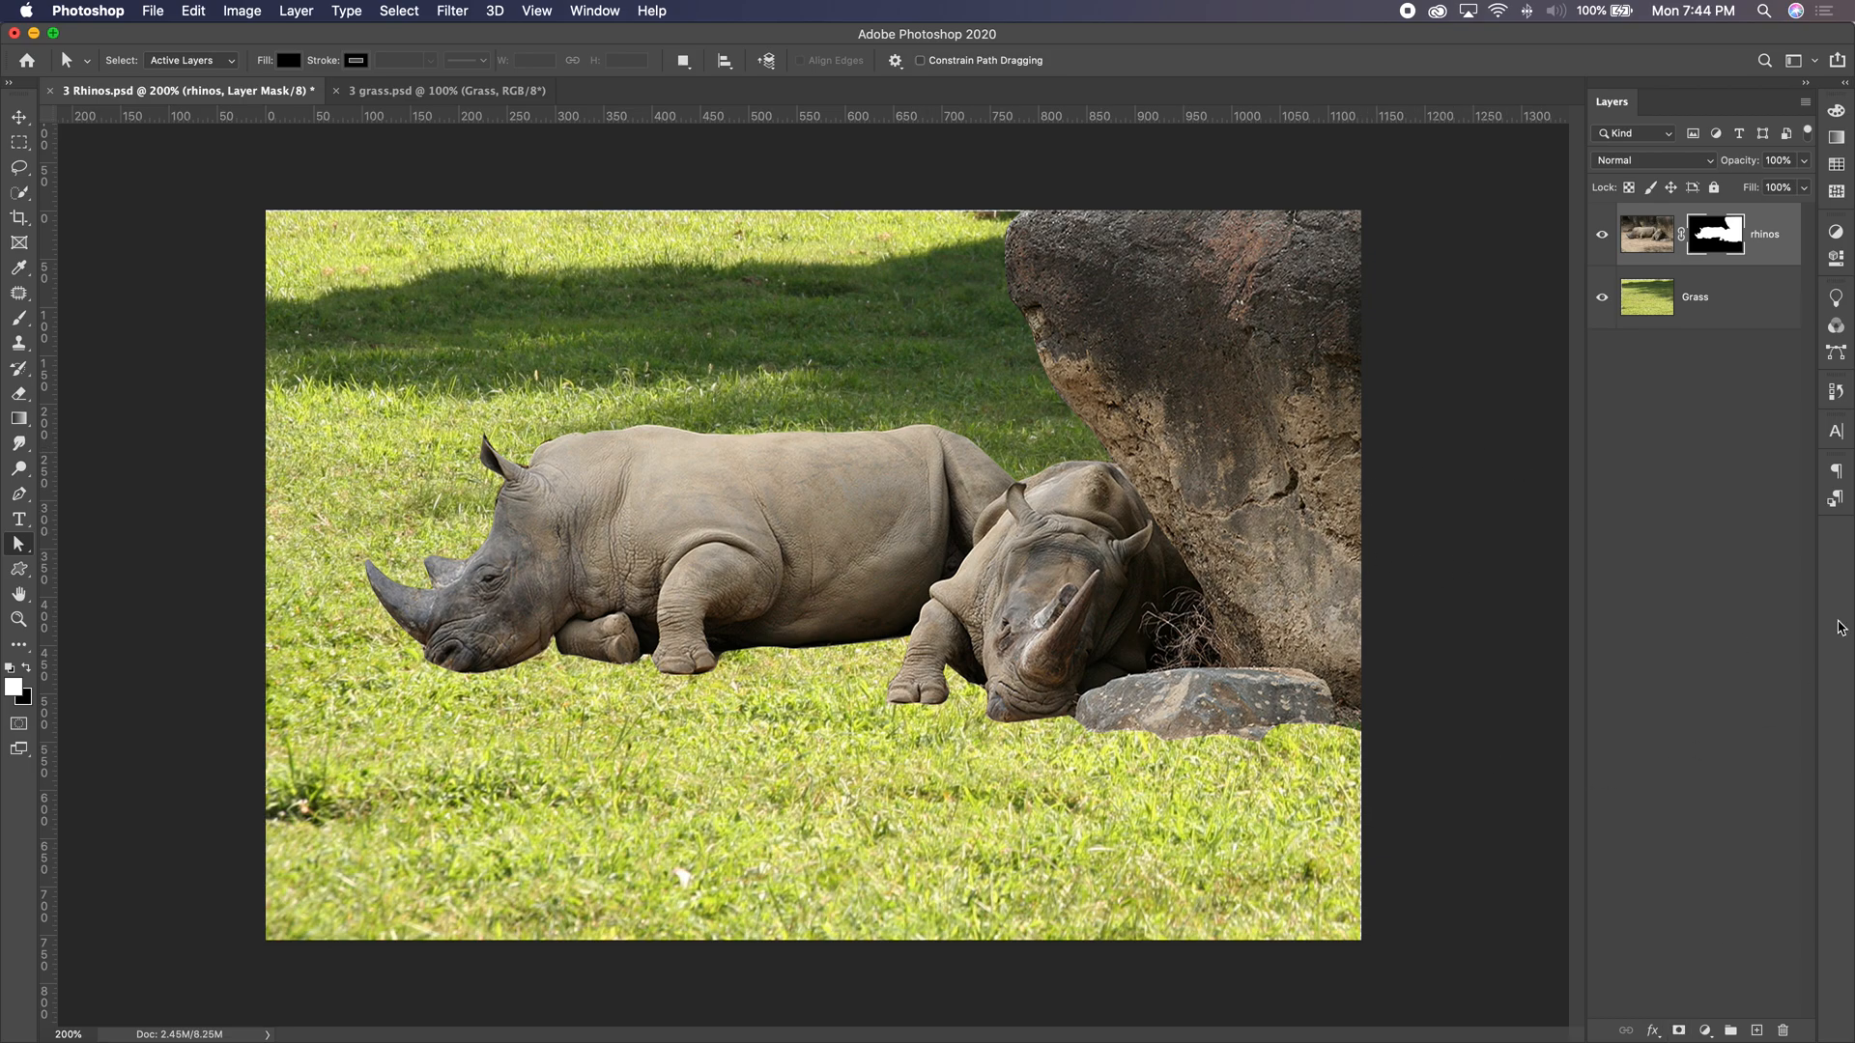
Nudge the Grass layer up and back down beneath the rhinos with the Move tool.
left_click(1690, 322)
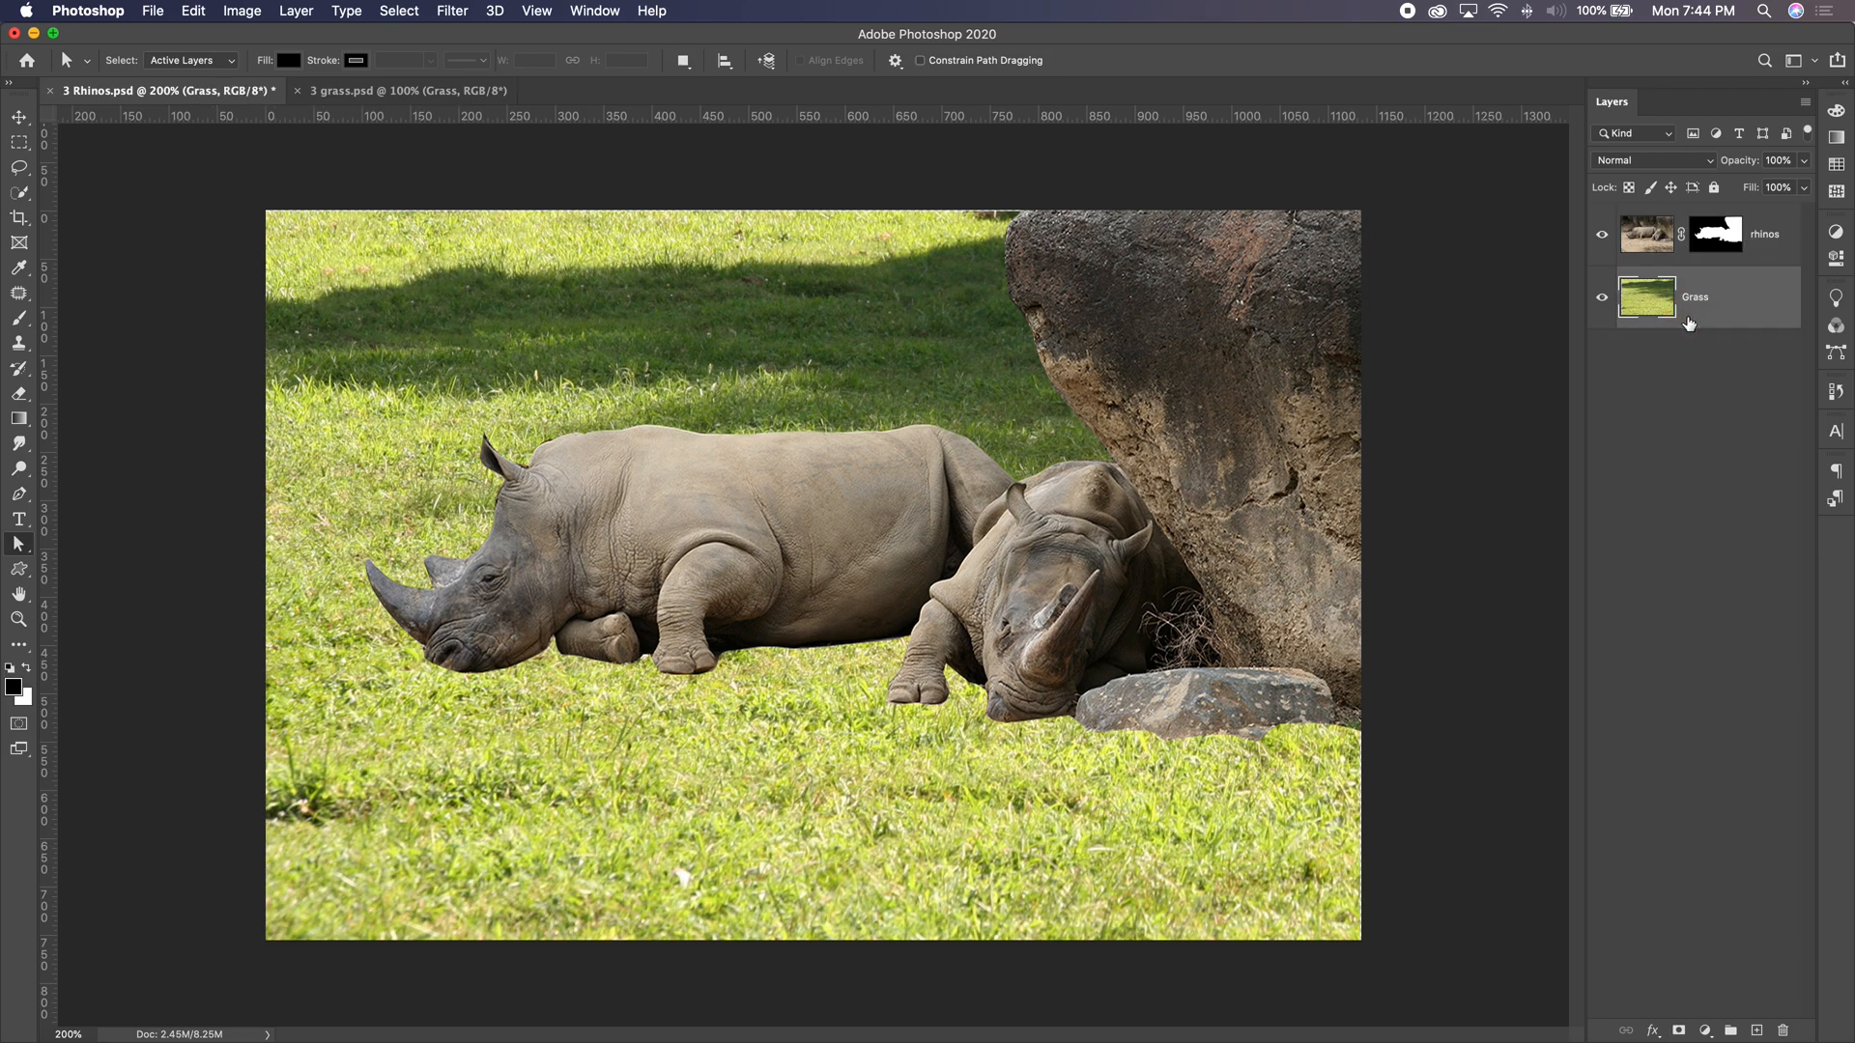
key("Up")
key("Up")
key("shift+Up")
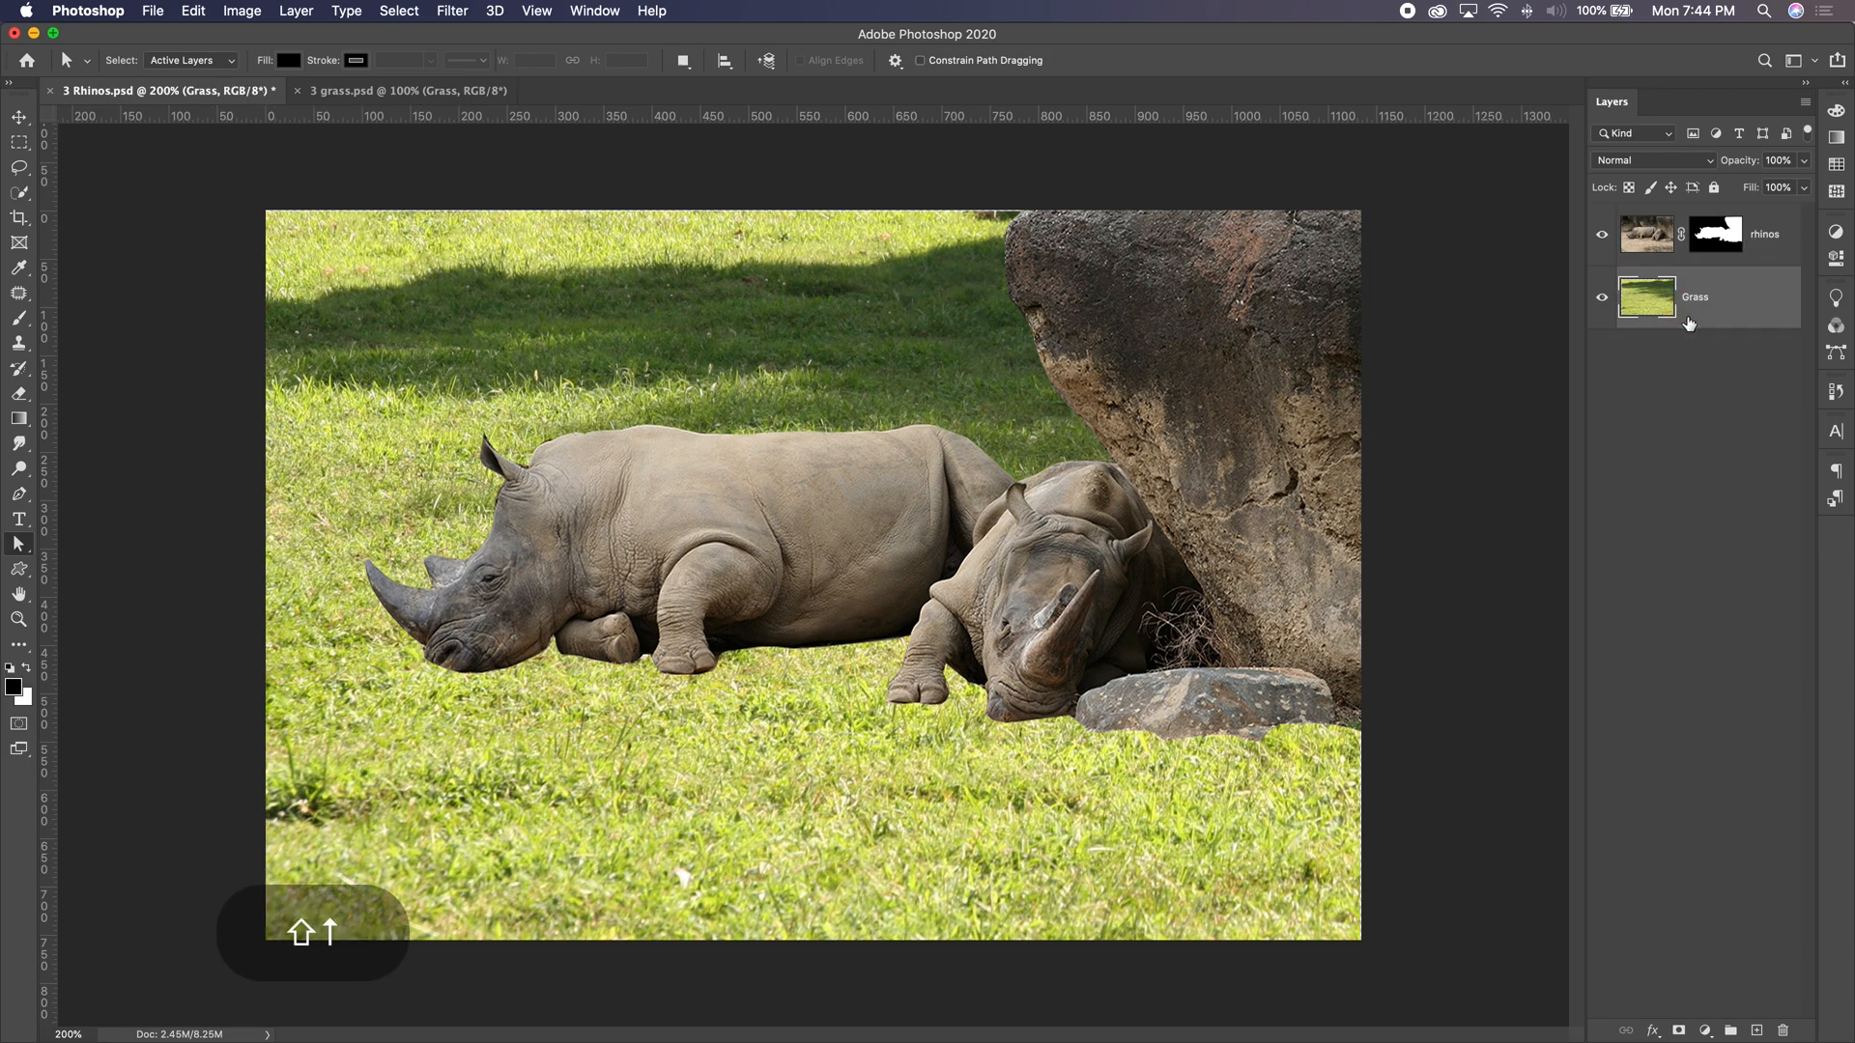
left_click(32, 121)
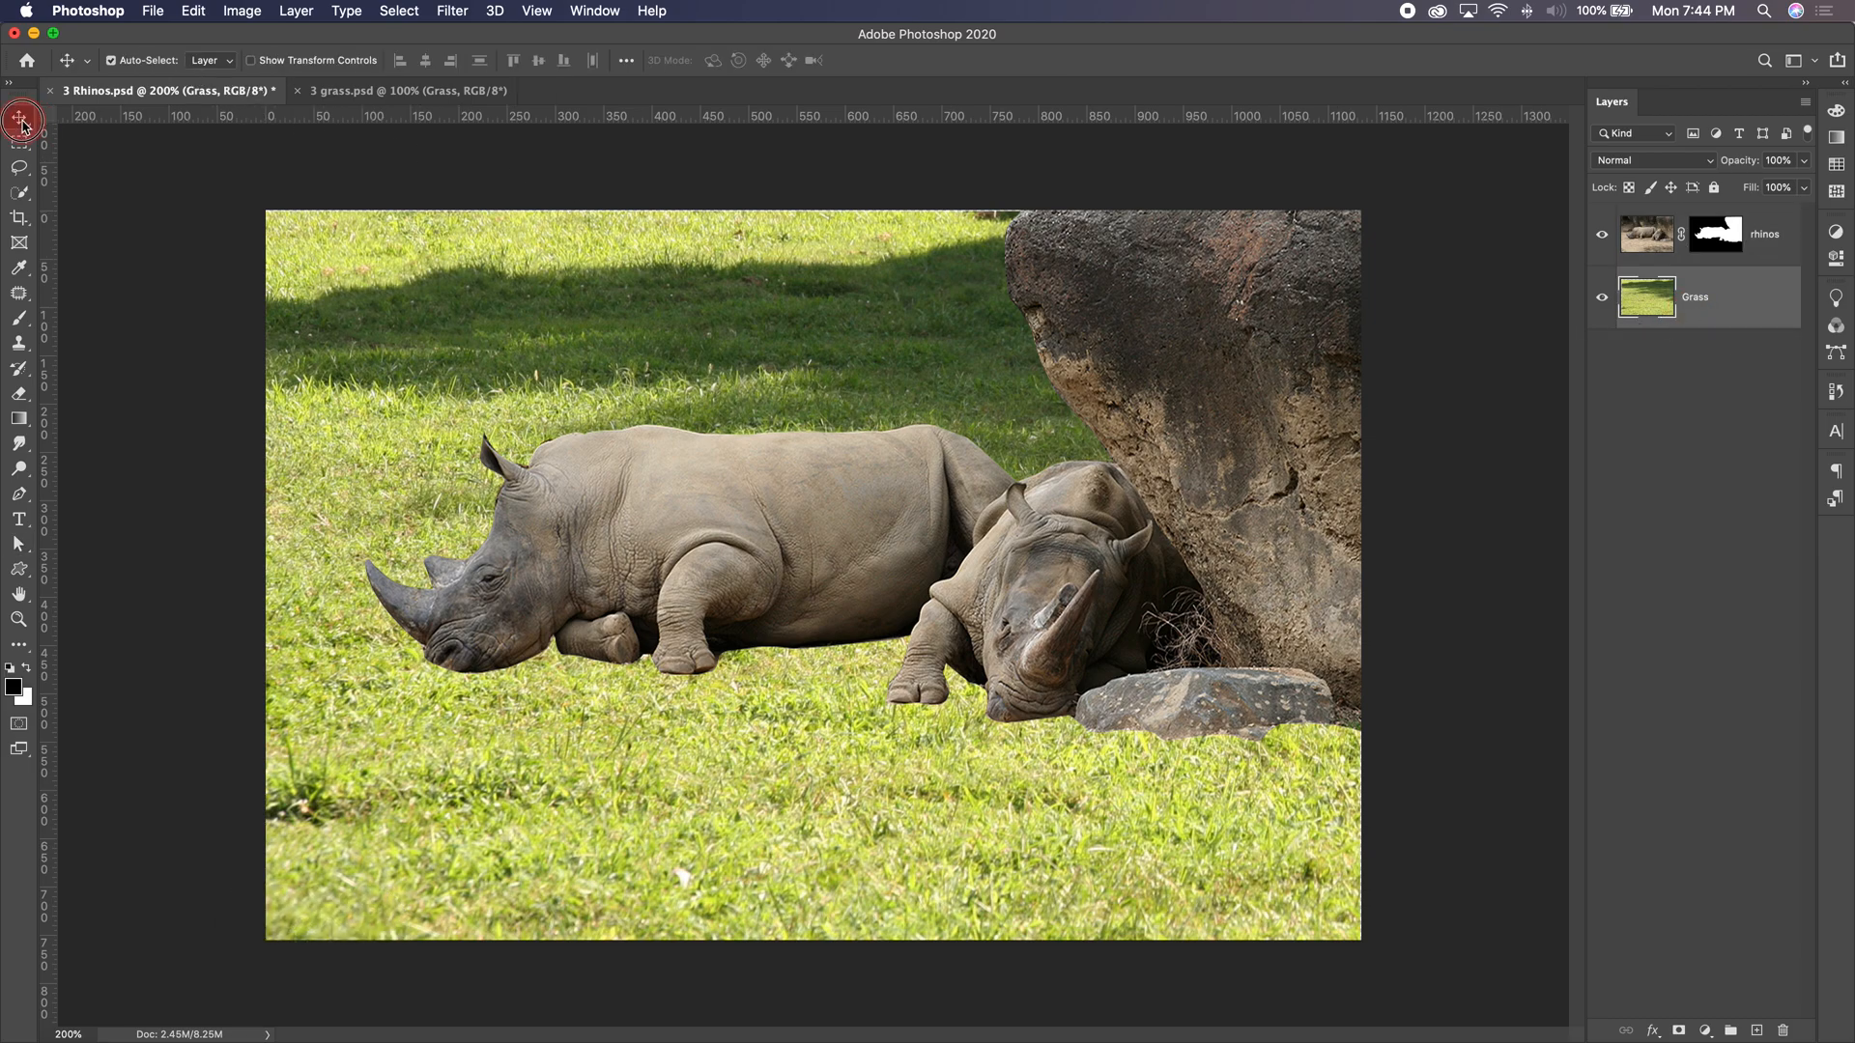
key("shift+Up")
key("Down")
key("Down")
key("Down")
key("Down")
key("Down")
key("Down")
key("Down")
key("Down")
key("Down")
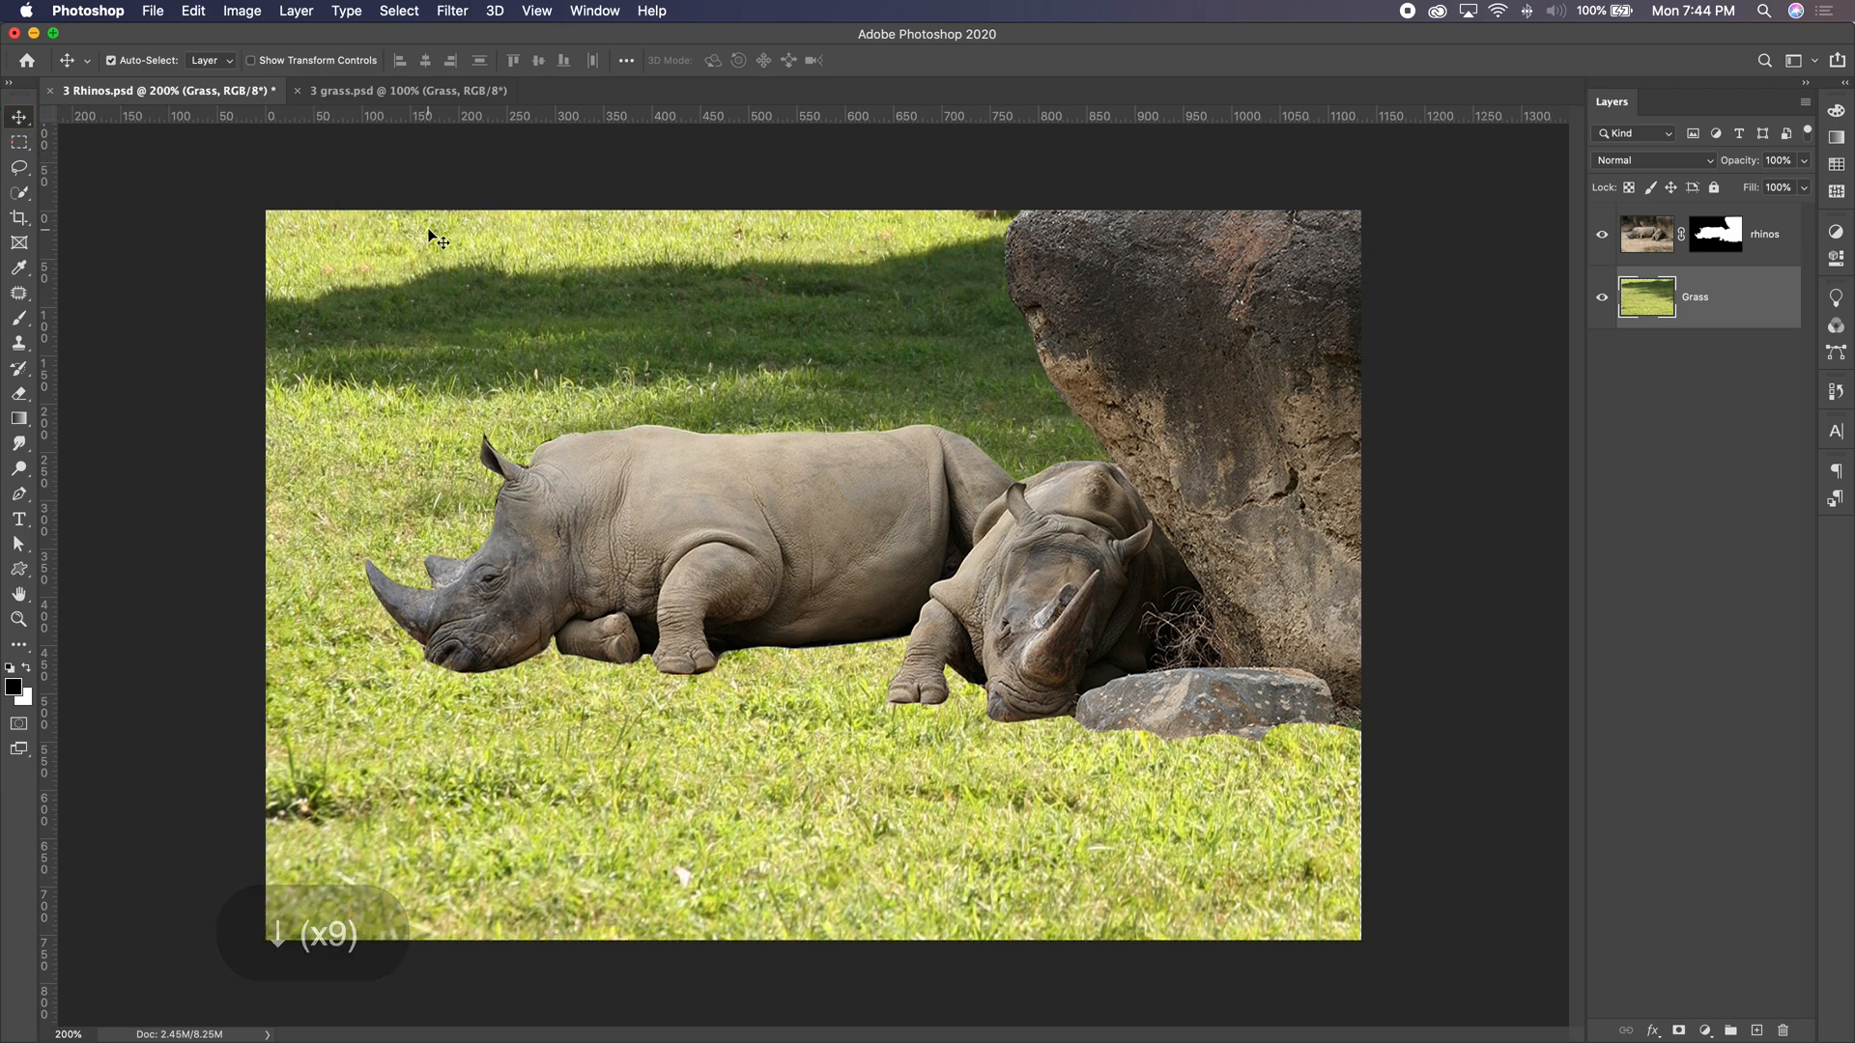
left_click(1690, 314)
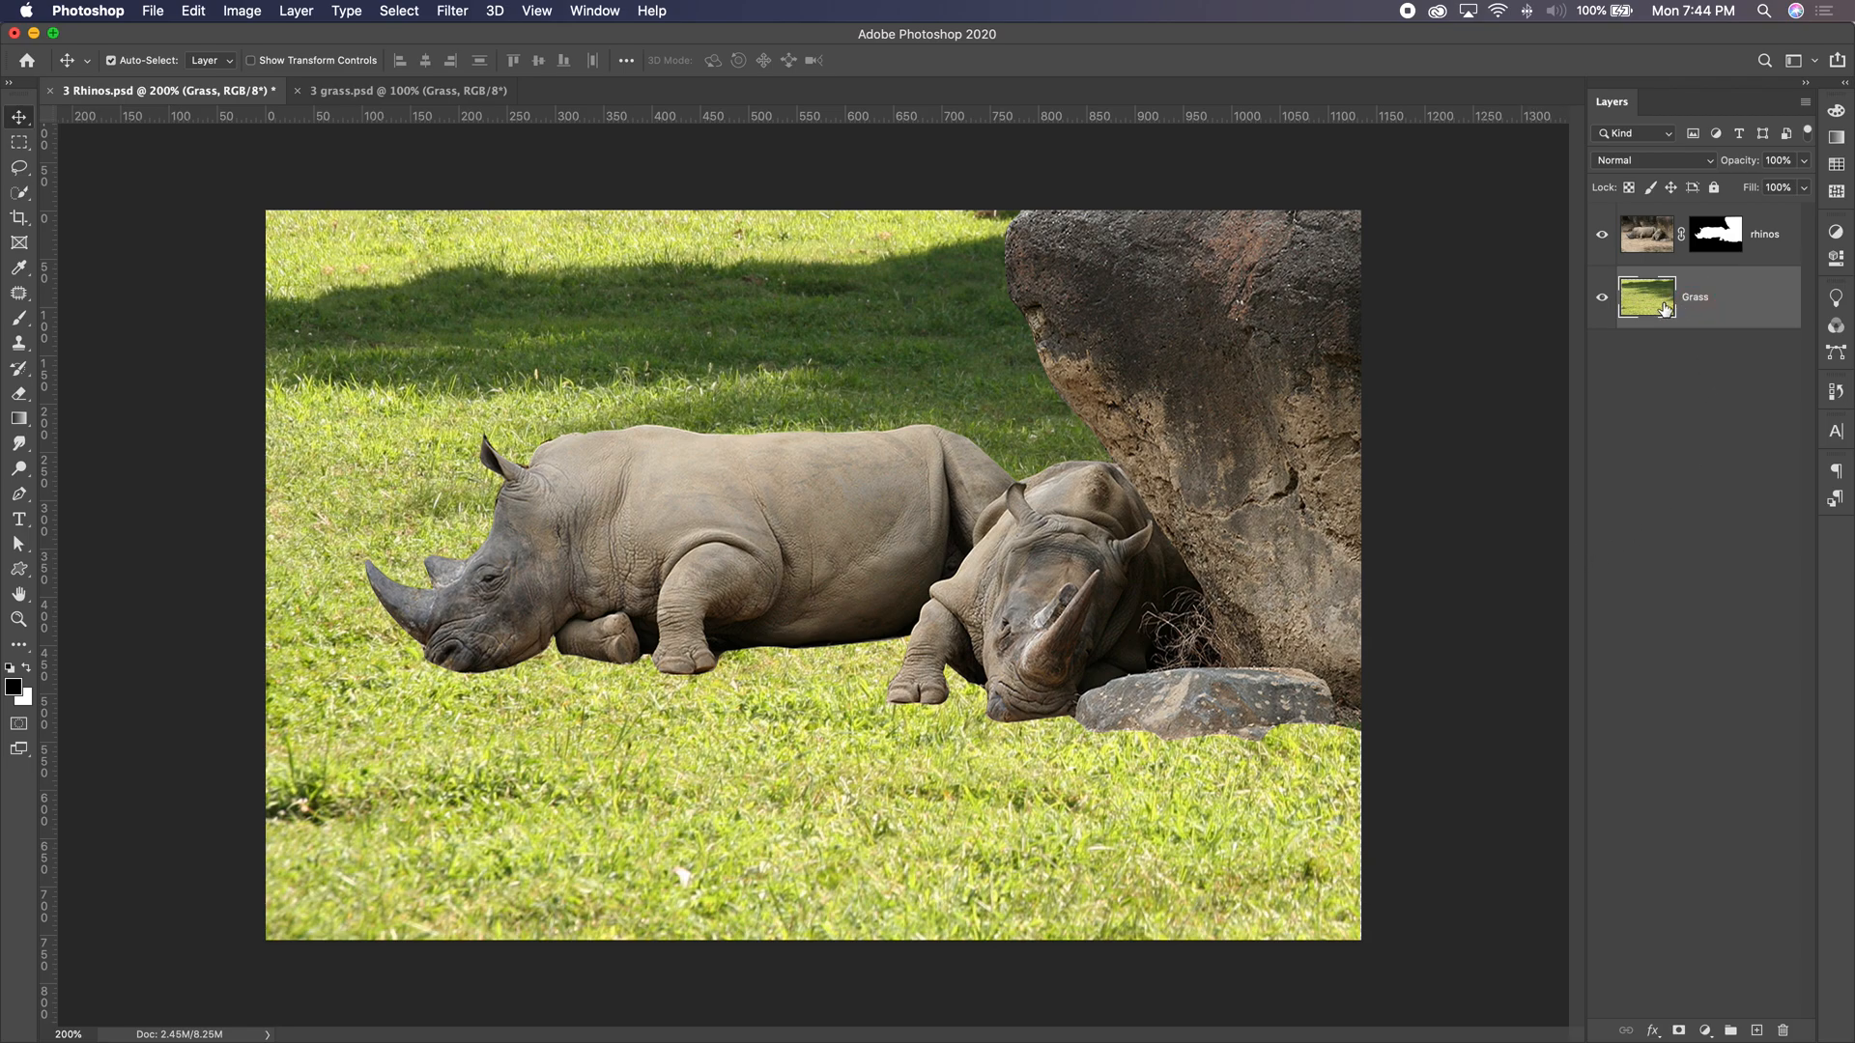
Make the rhinos layer's mask the active target and check the white foreground colour, leaving the colour picker without changes.
left_click(1711, 235)
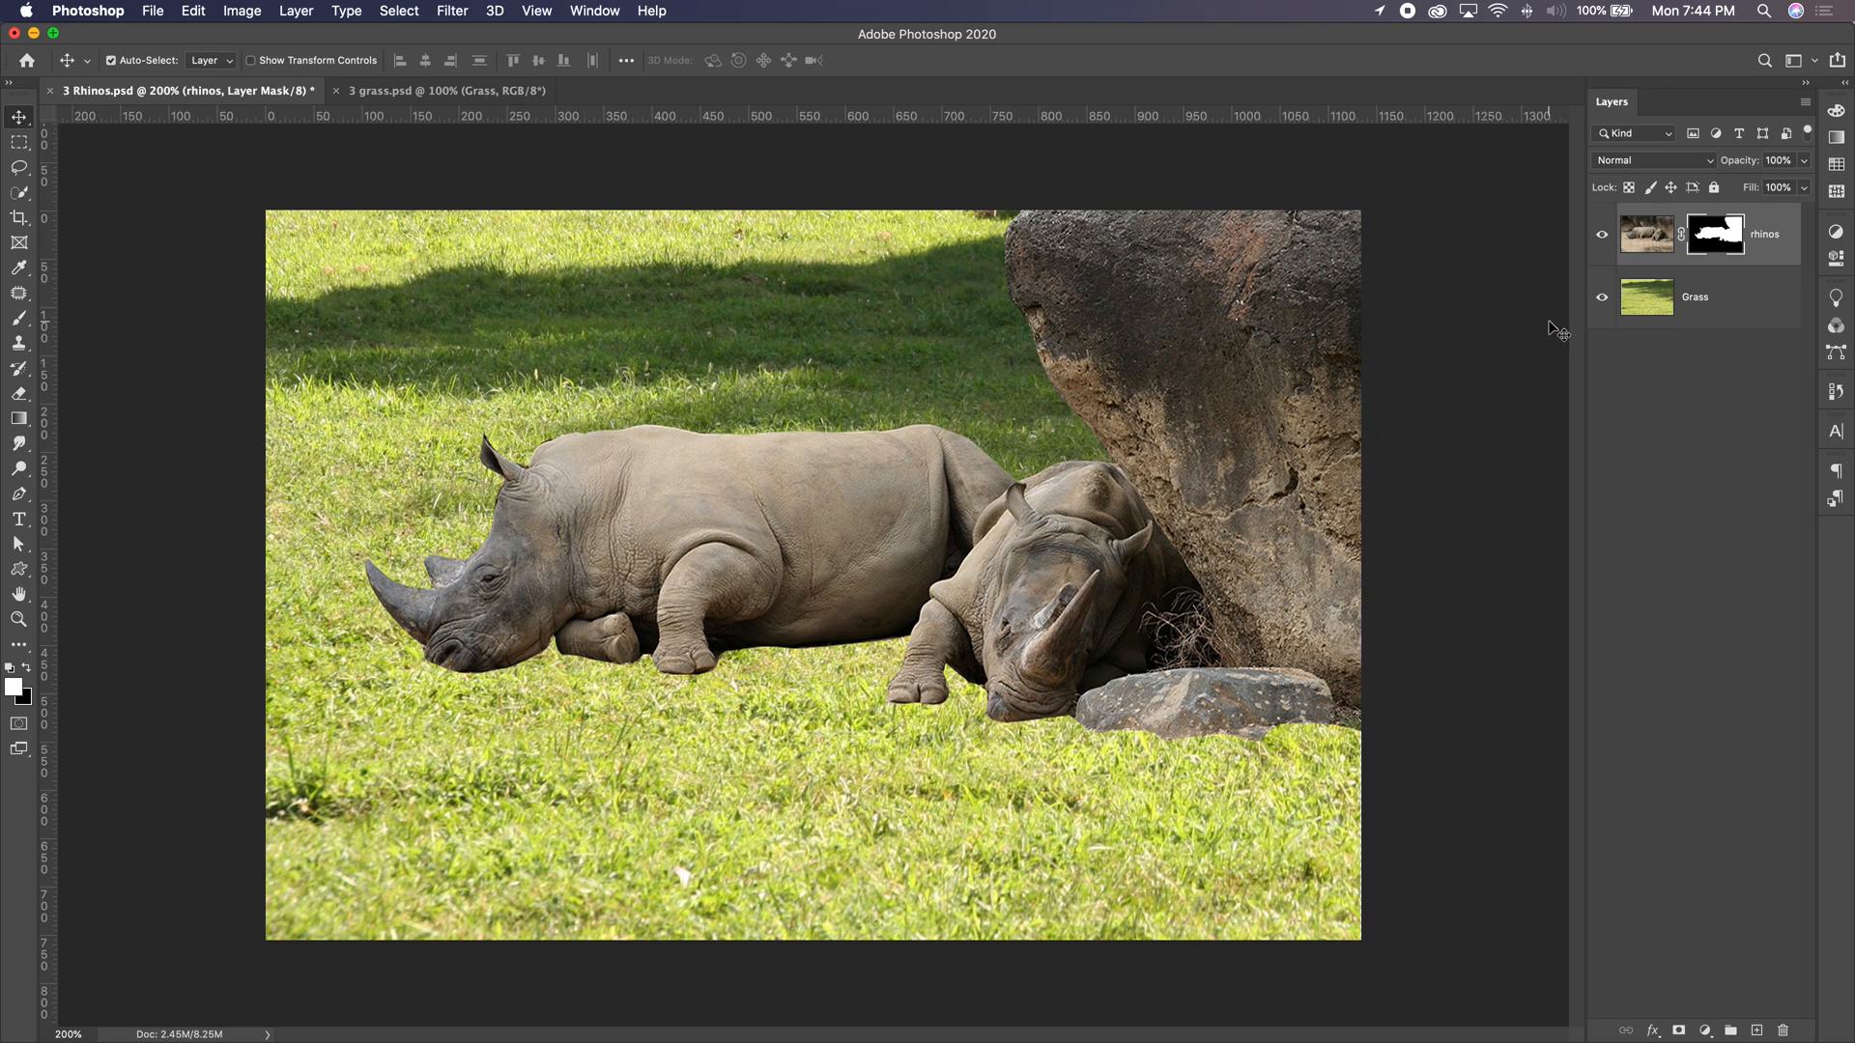
left_click(1719, 242)
left_click(17, 687)
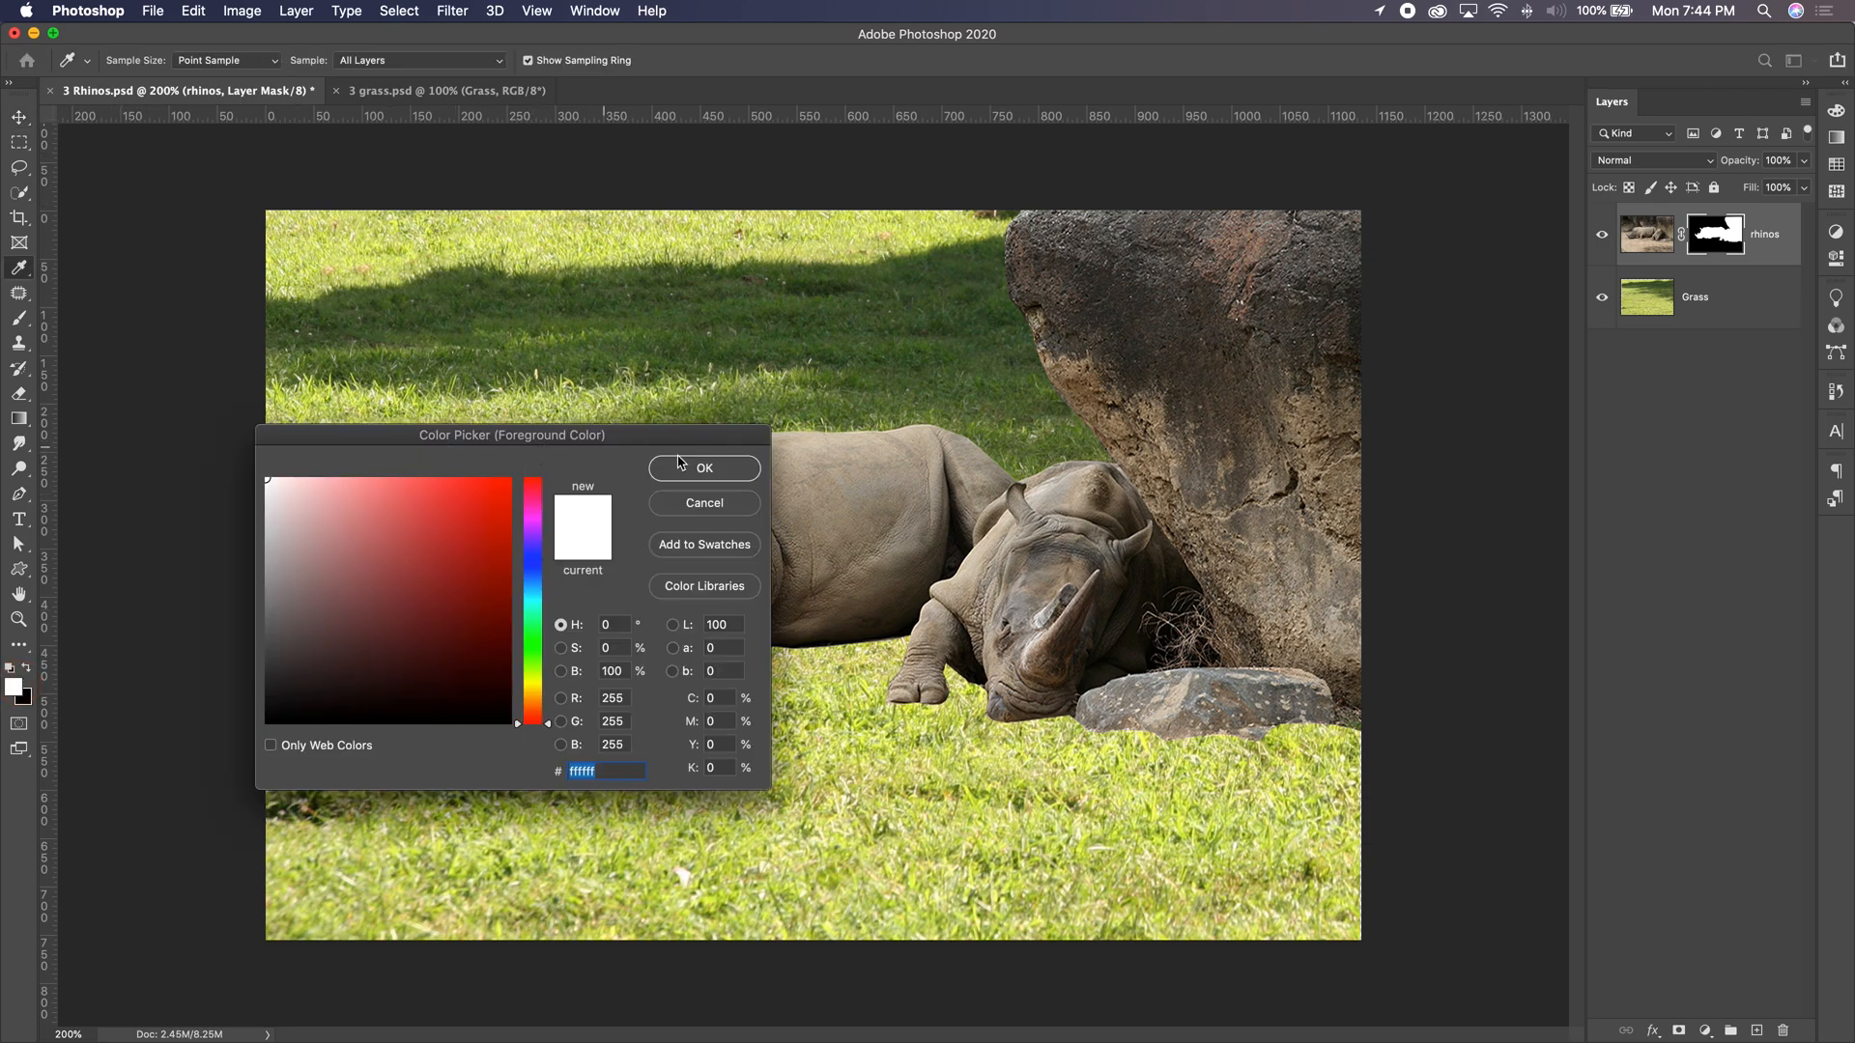
left_click(703, 505)
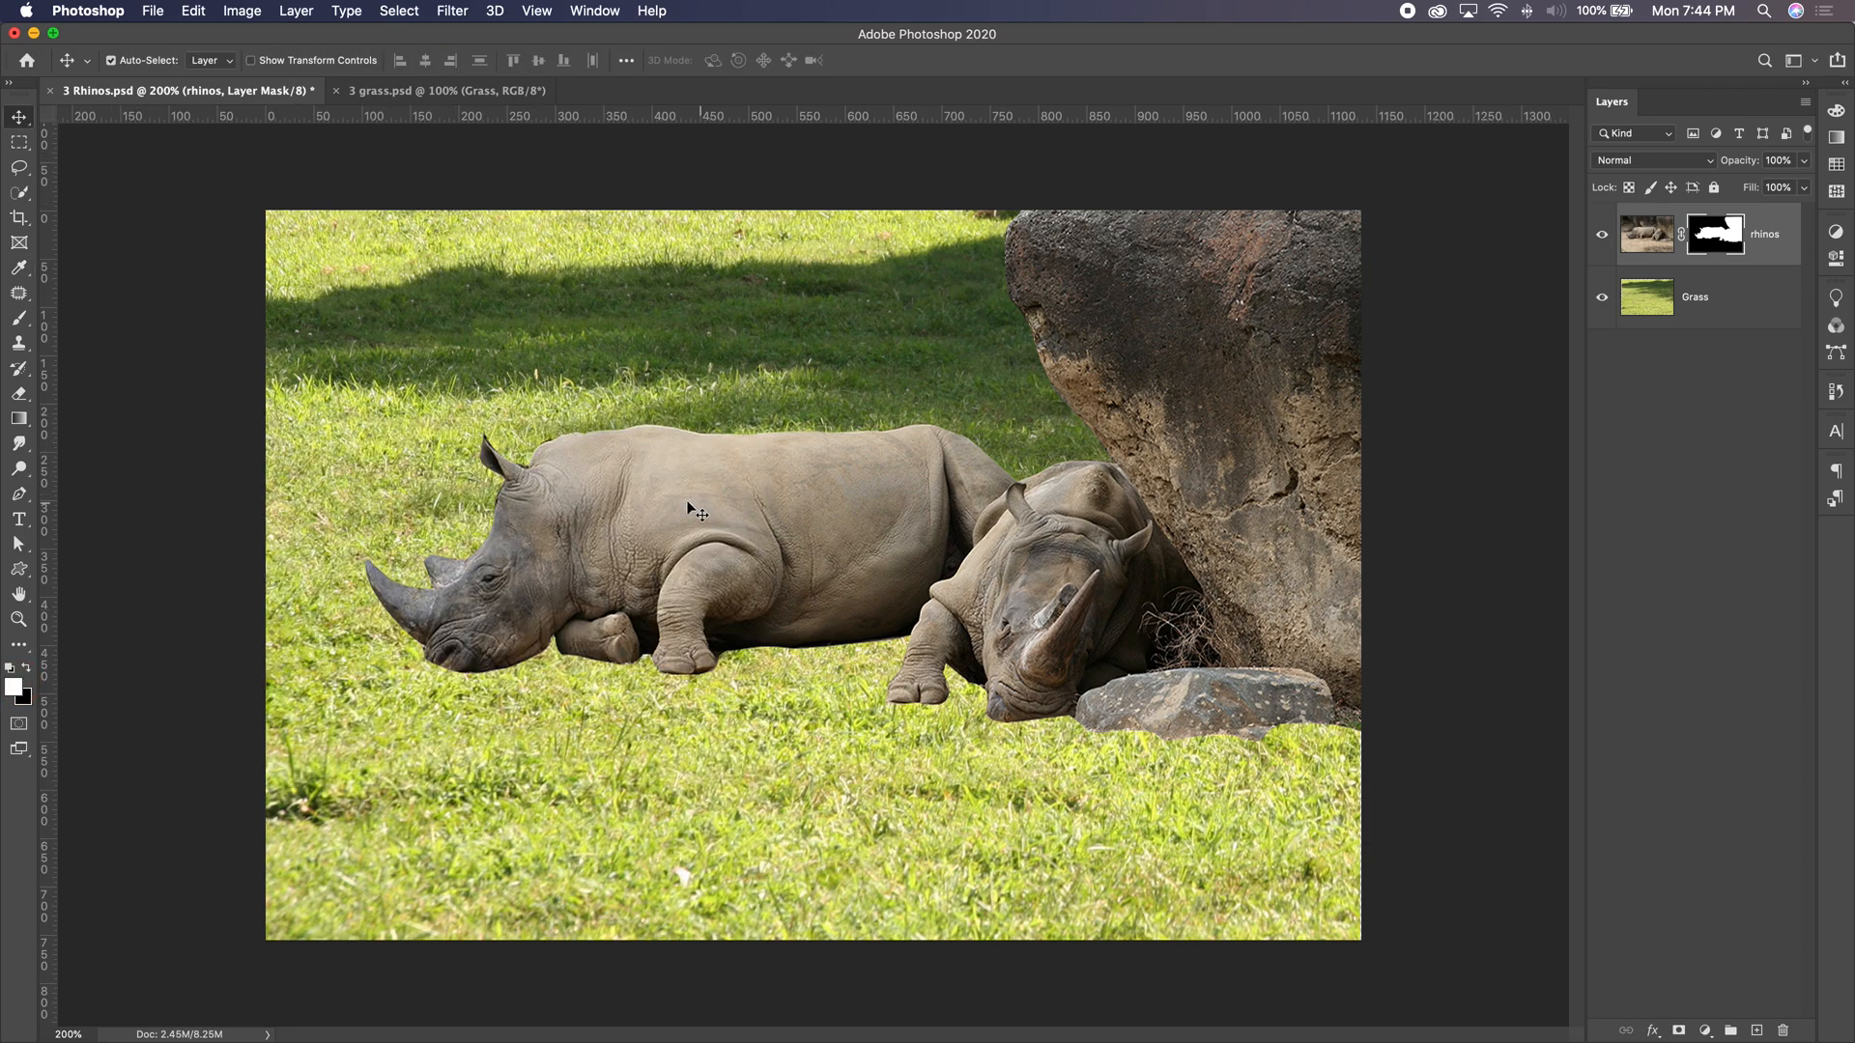
Set up the Brush tool with a softer 22 px tip and 60% opacity.
left_click(19, 318)
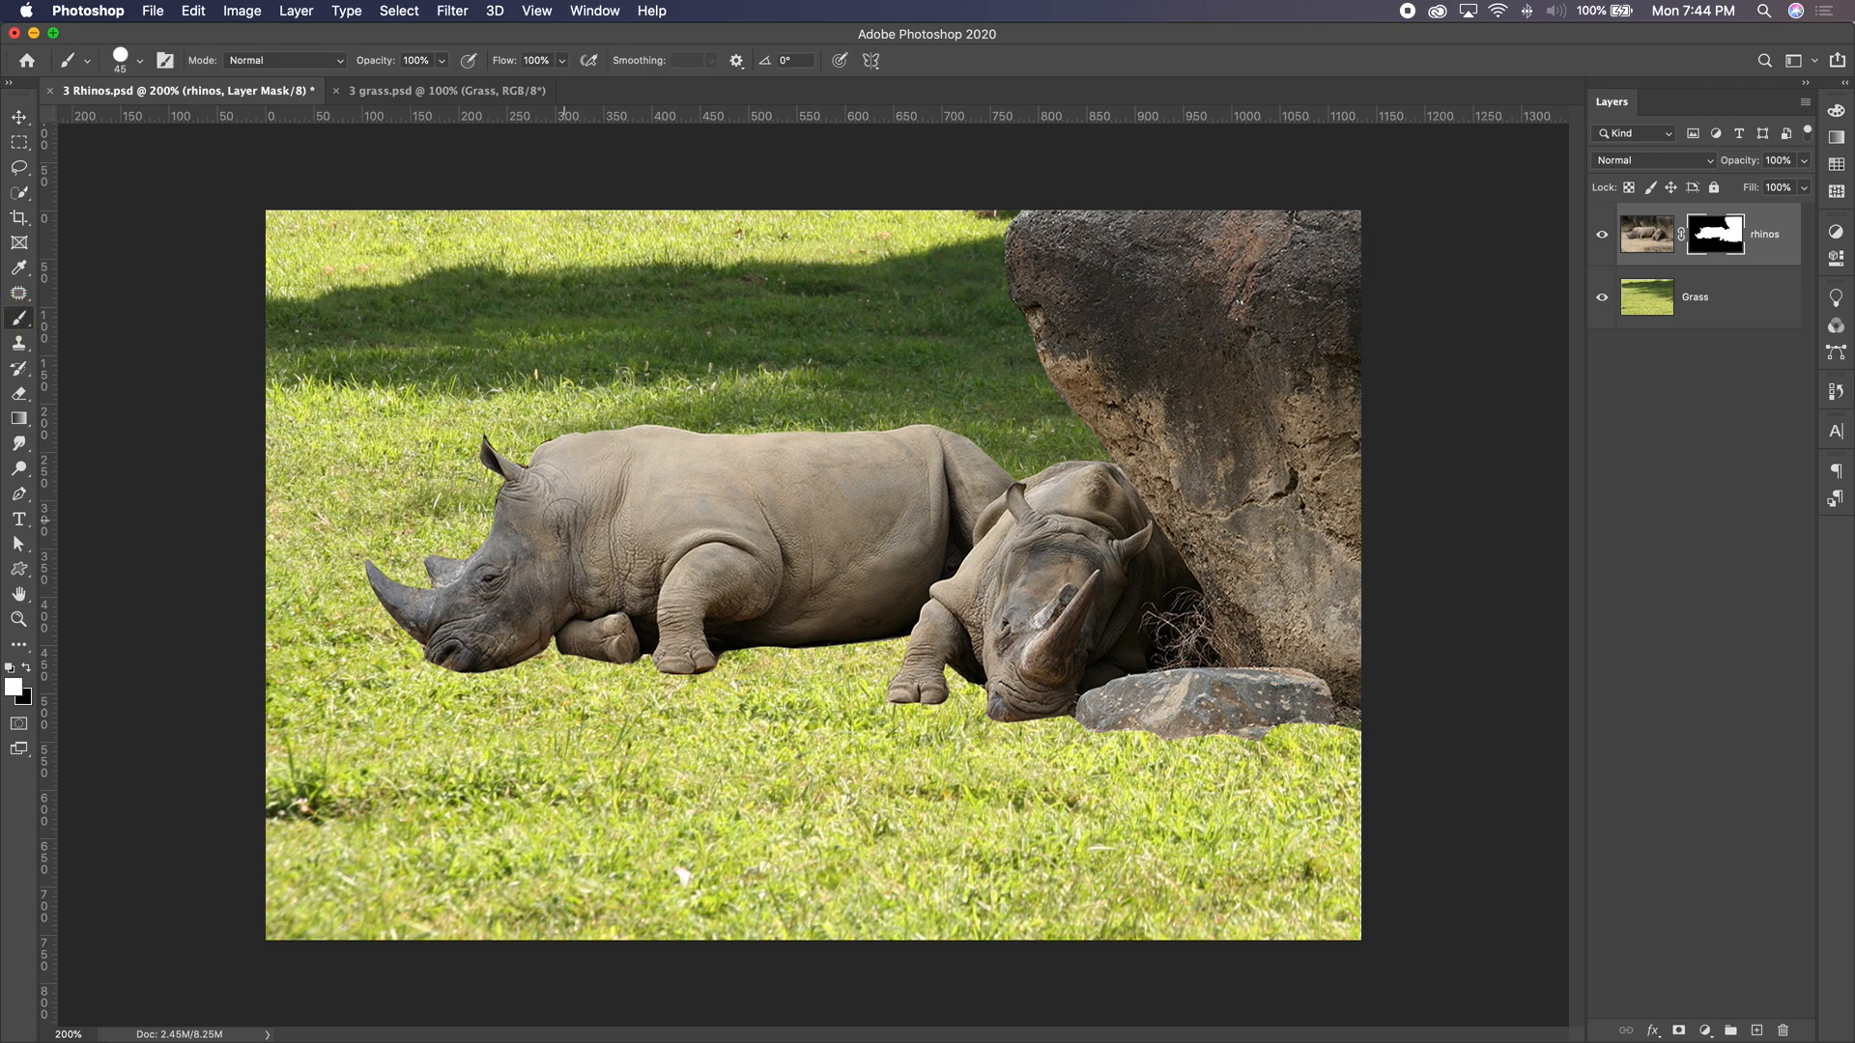
key("bracketleft")
key("bracketleft")
key("bracketleft")
key("bracketleft")
key("bracketleft")
key("bracketleft")
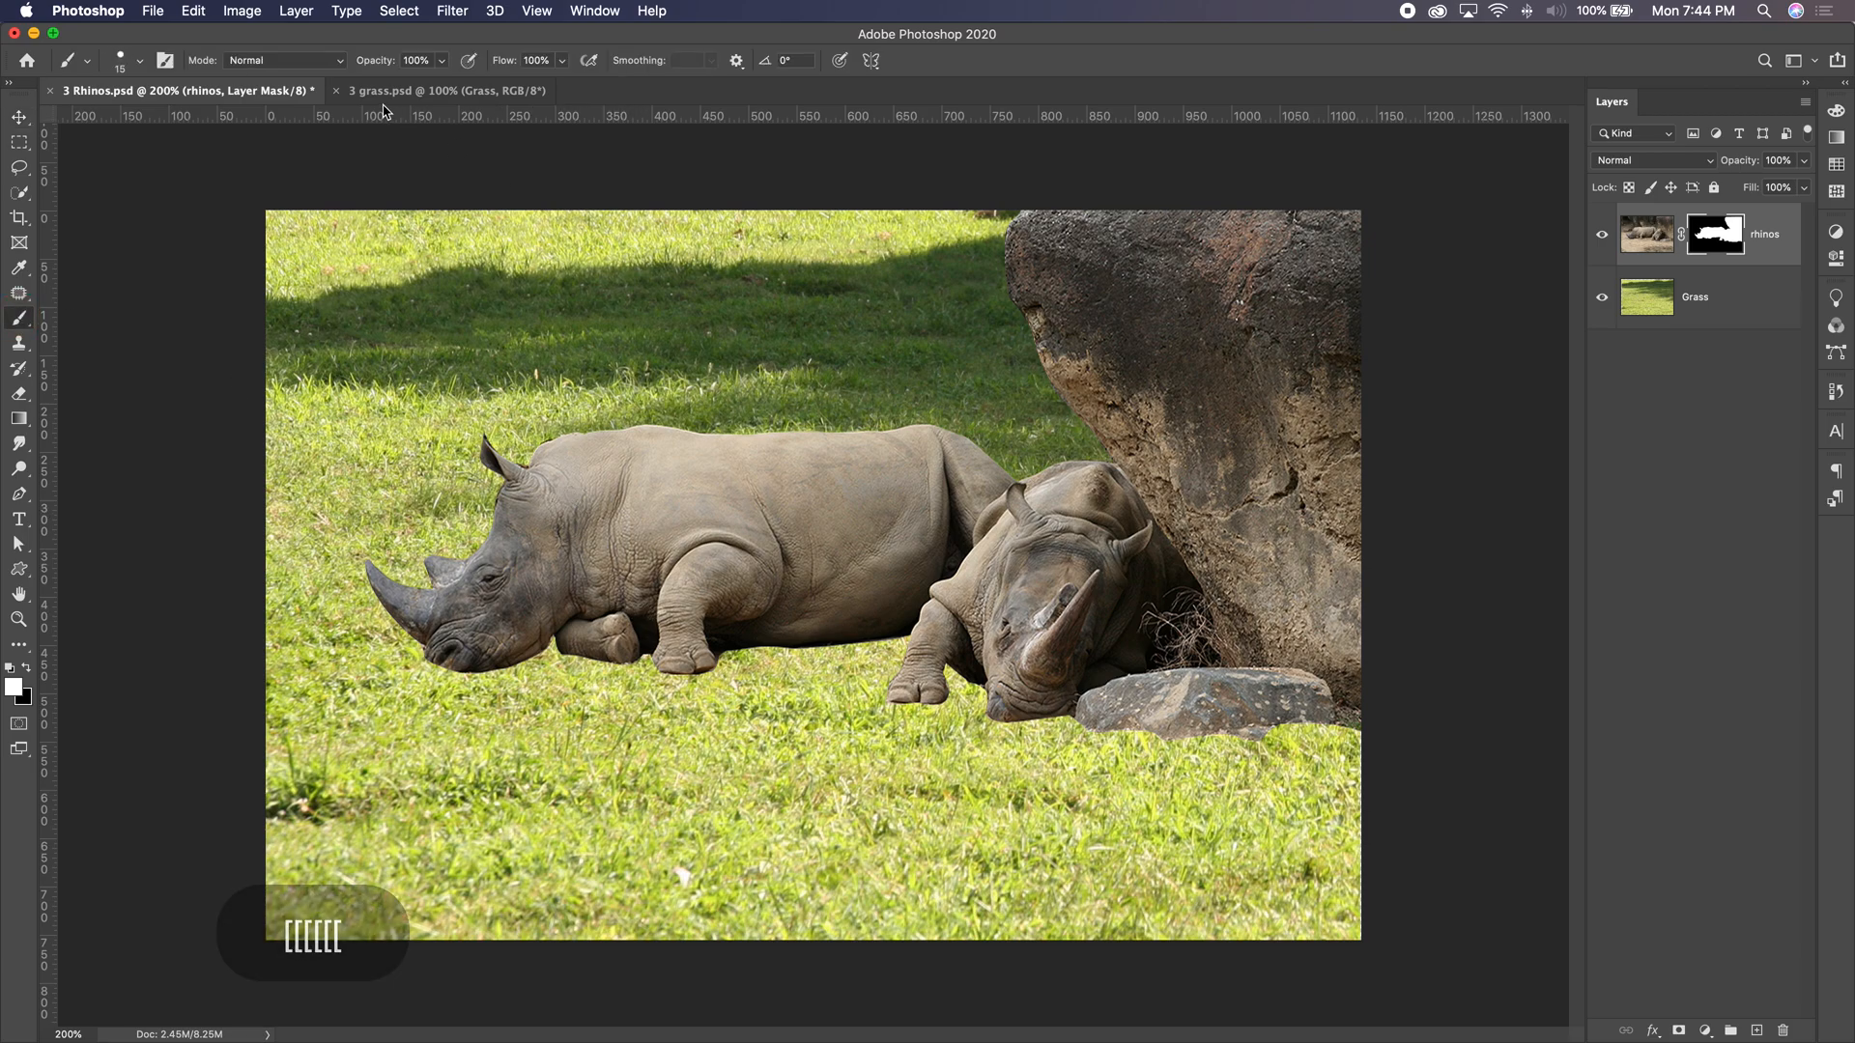
left_click(140, 62)
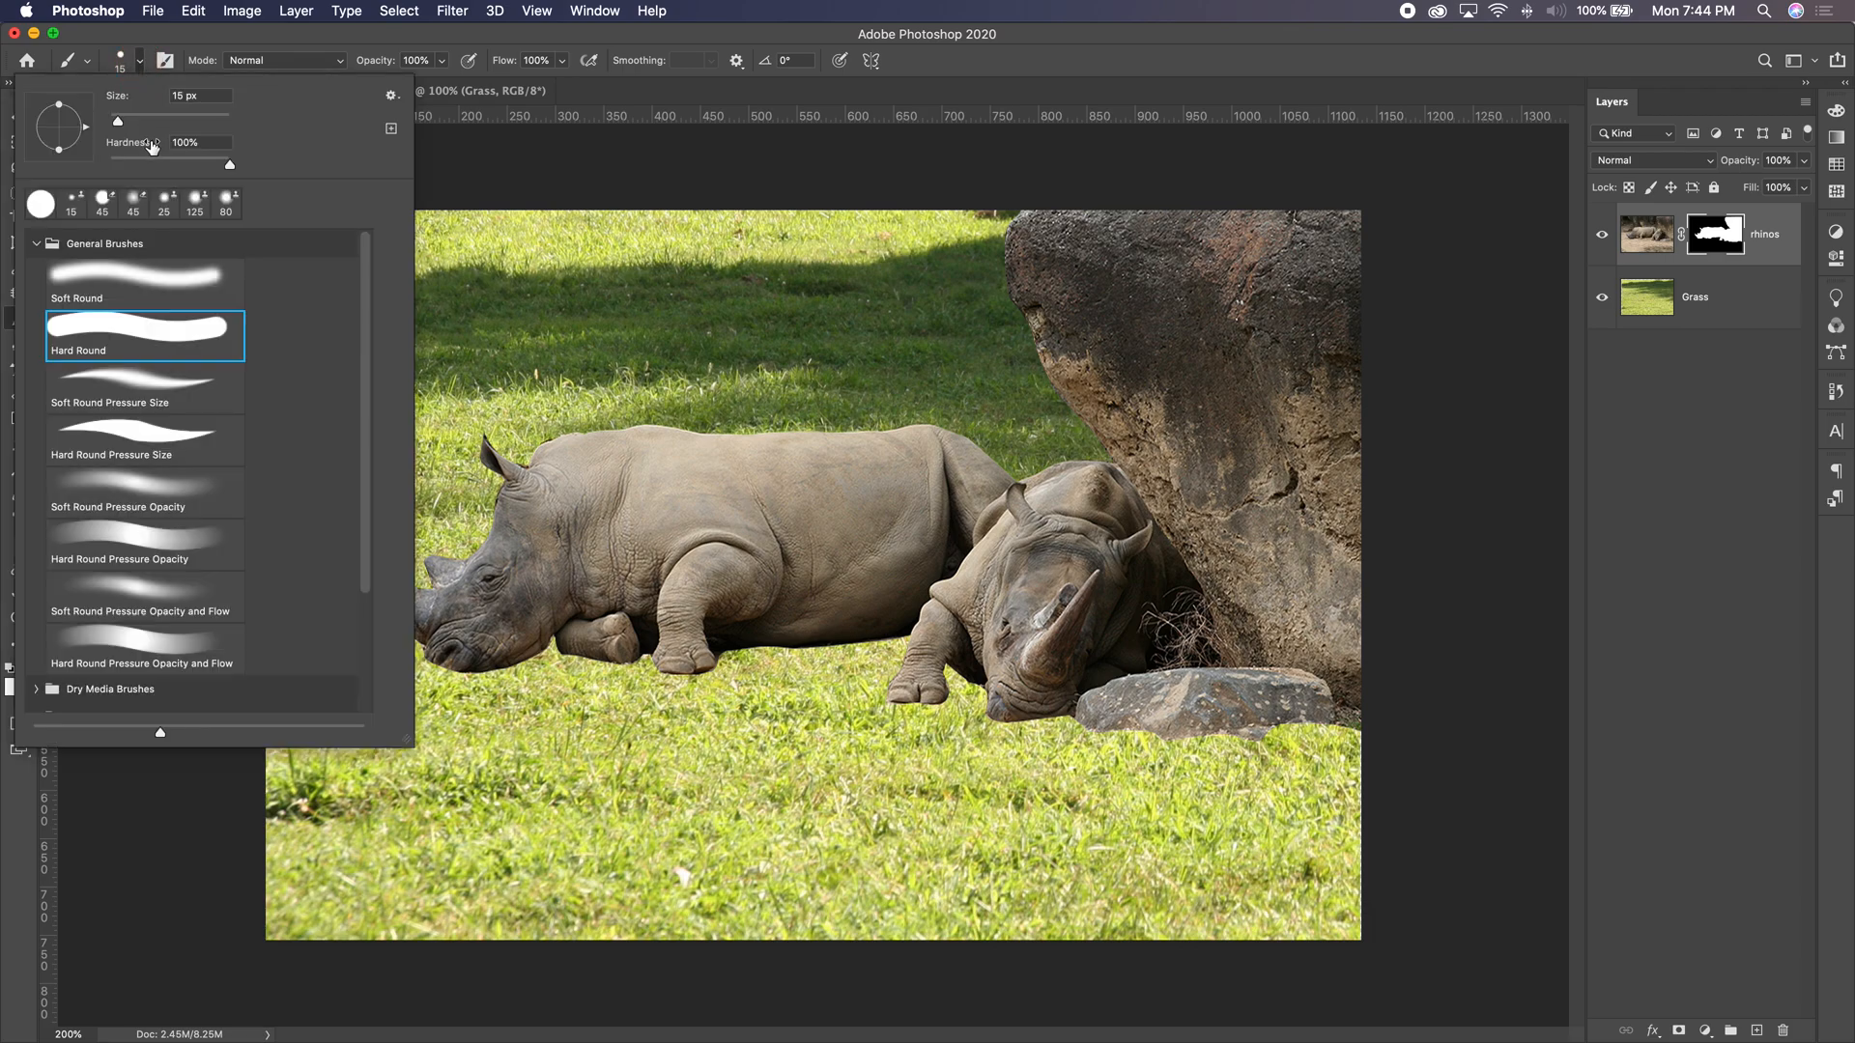
mouse_move(140, 165)
left_mouse_down()
mouse_move(83, 160)
mouse_move(125, 124)
left_mouse_up()
left_click(135, 59)
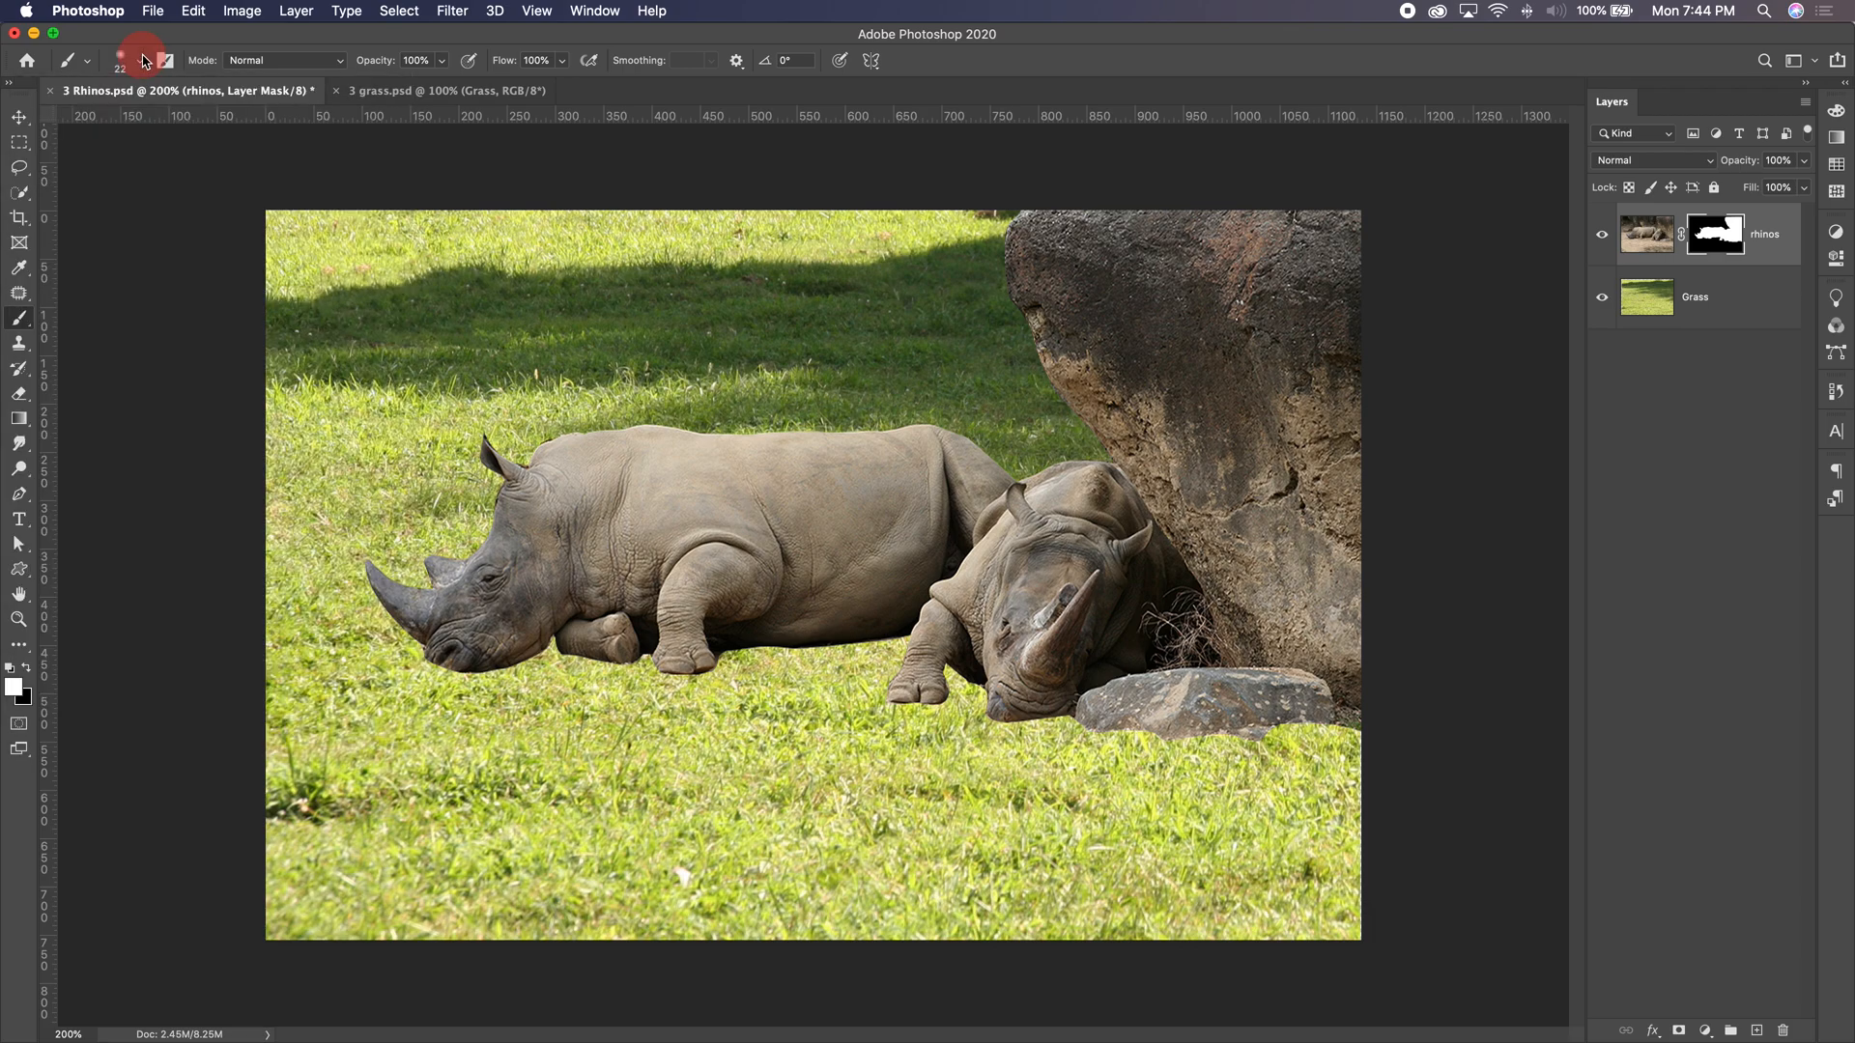
left_click(441, 63)
left_click_drag(431, 84, 406, 89)
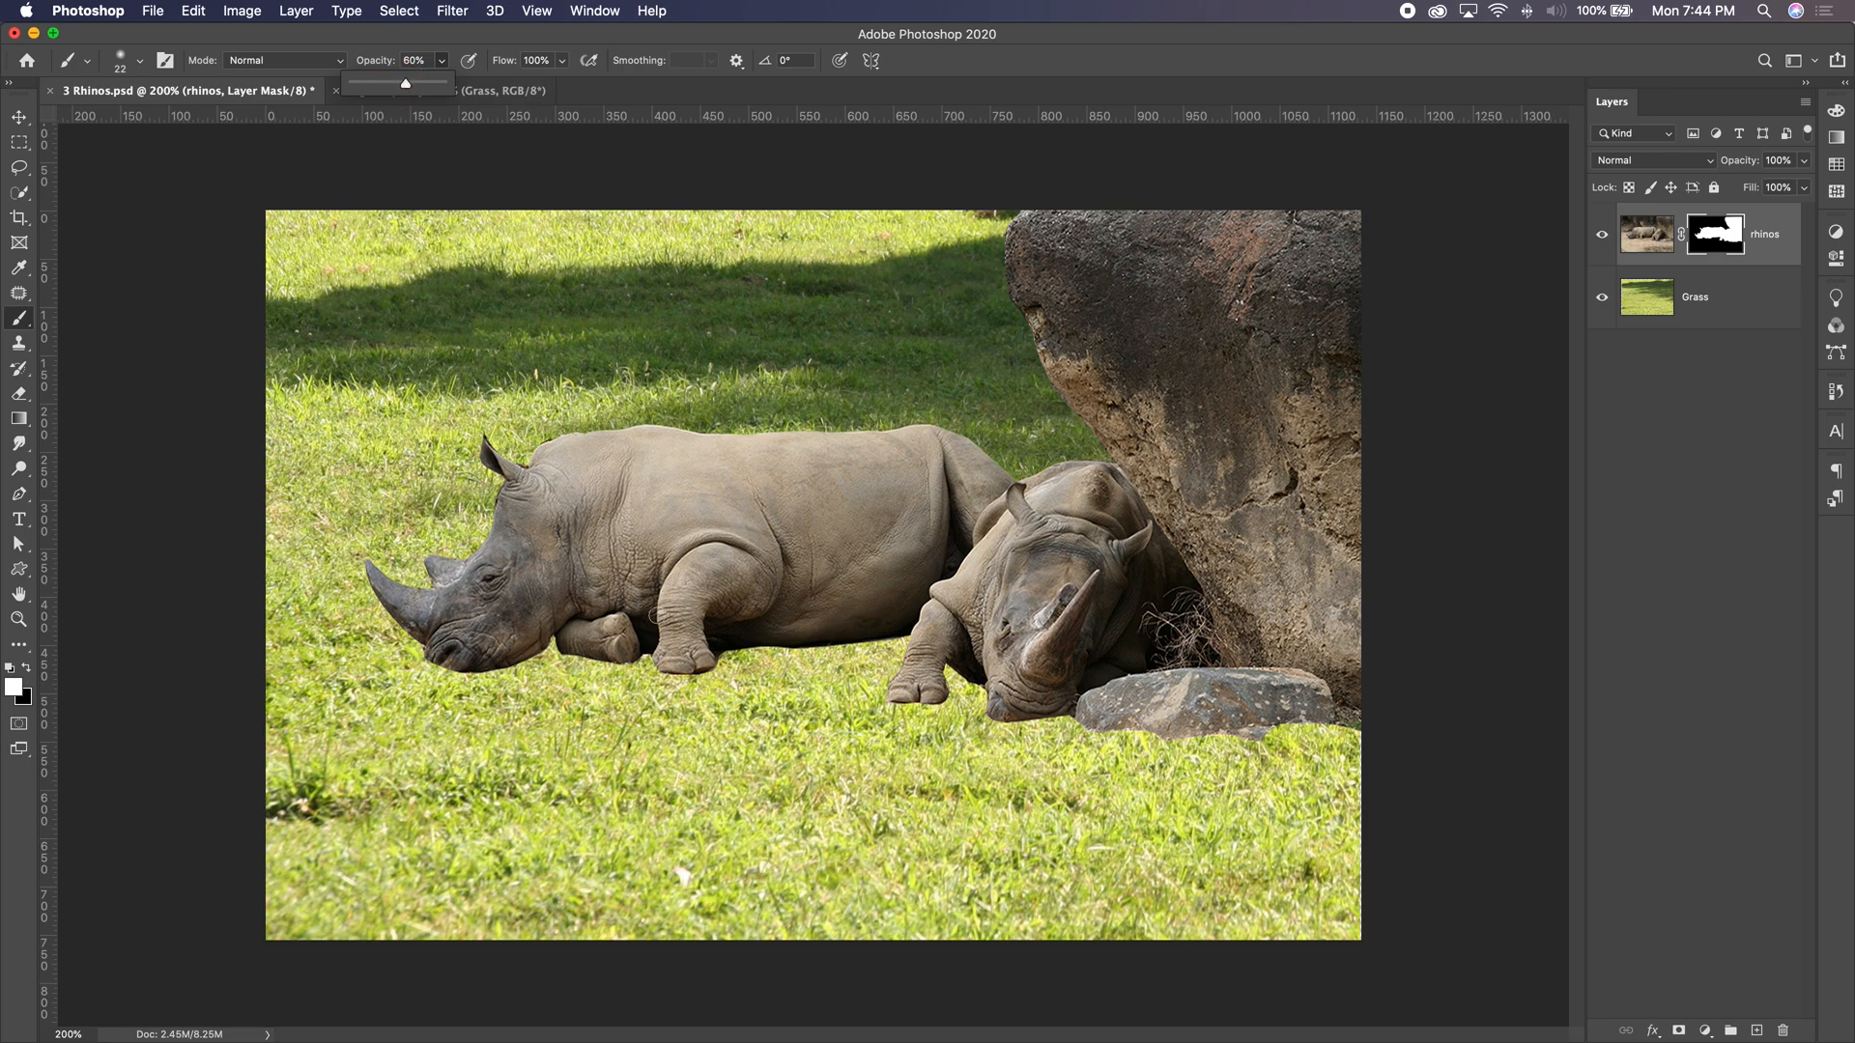
Paint white on the rhinos mask beside the first rhino's front foot to bring back the shadowed ground.
left_click(715, 655)
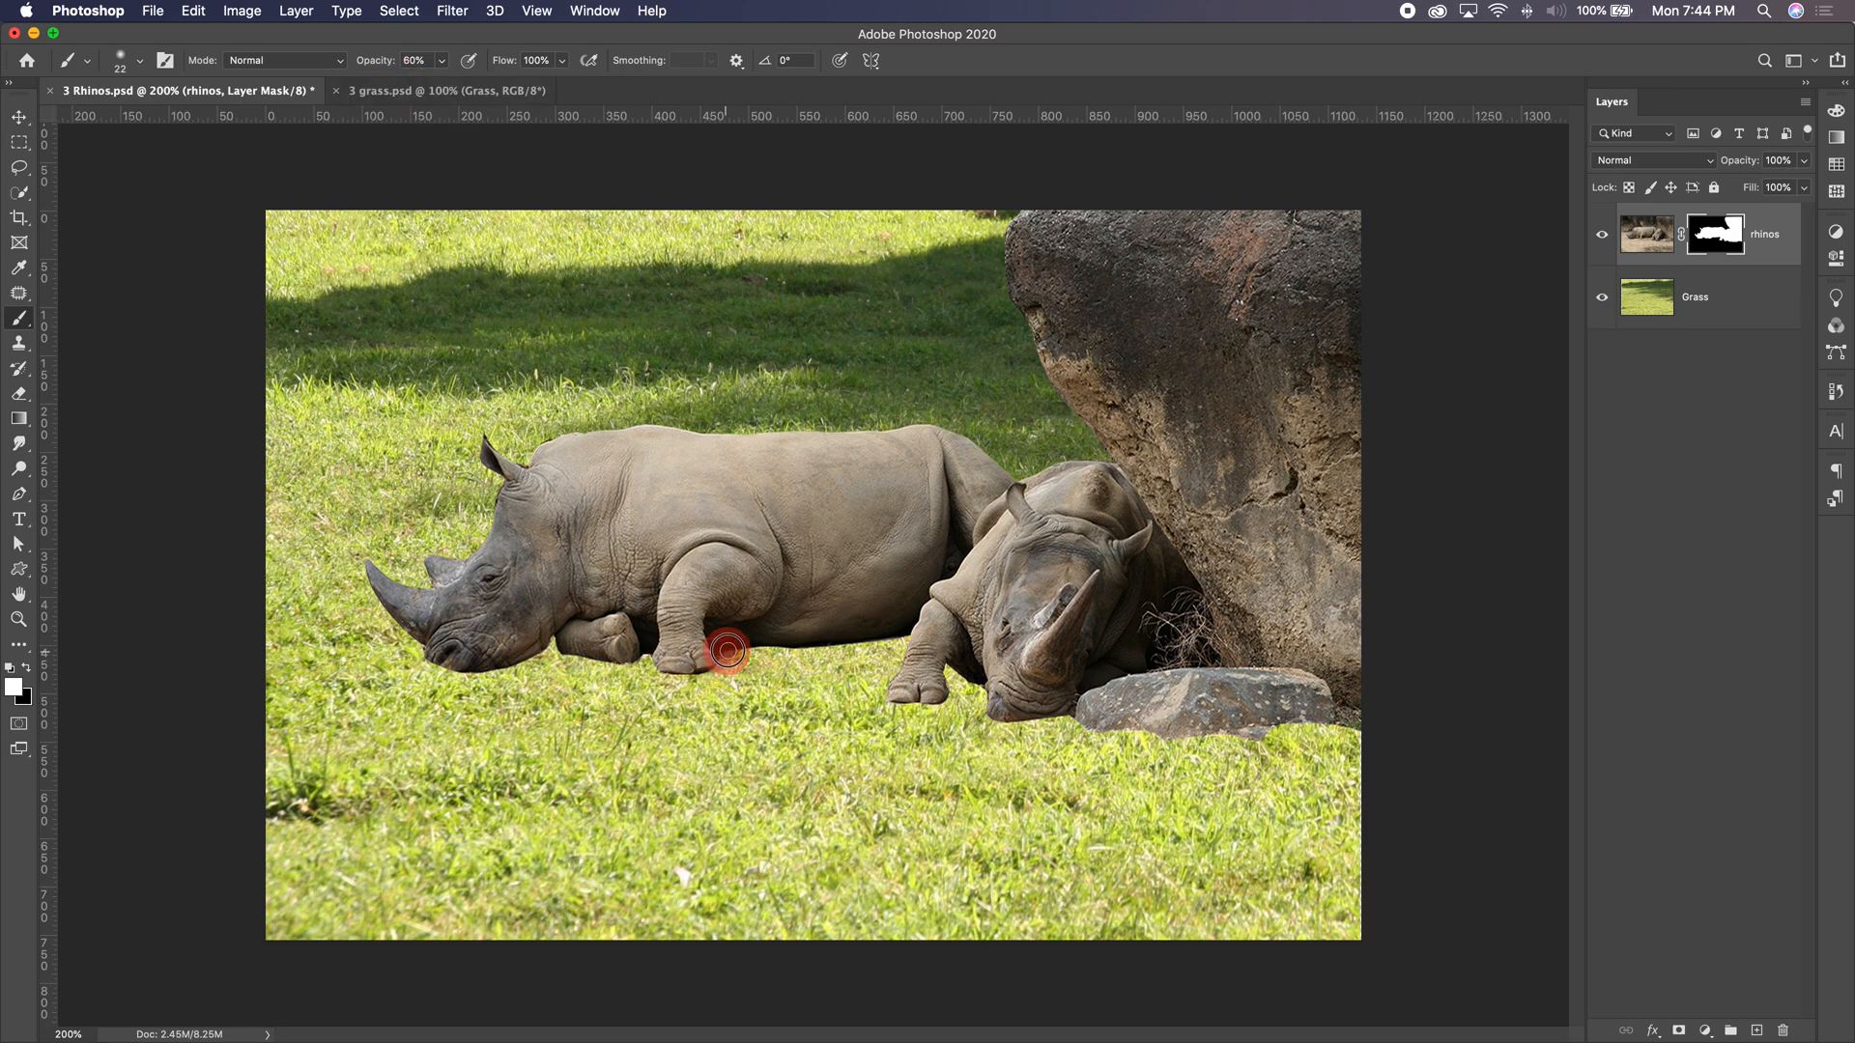
left_click(713, 660)
mouse_move(733, 644)
left_mouse_down()
mouse_move(786, 646)
mouse_move(739, 645)
left_mouse_up()
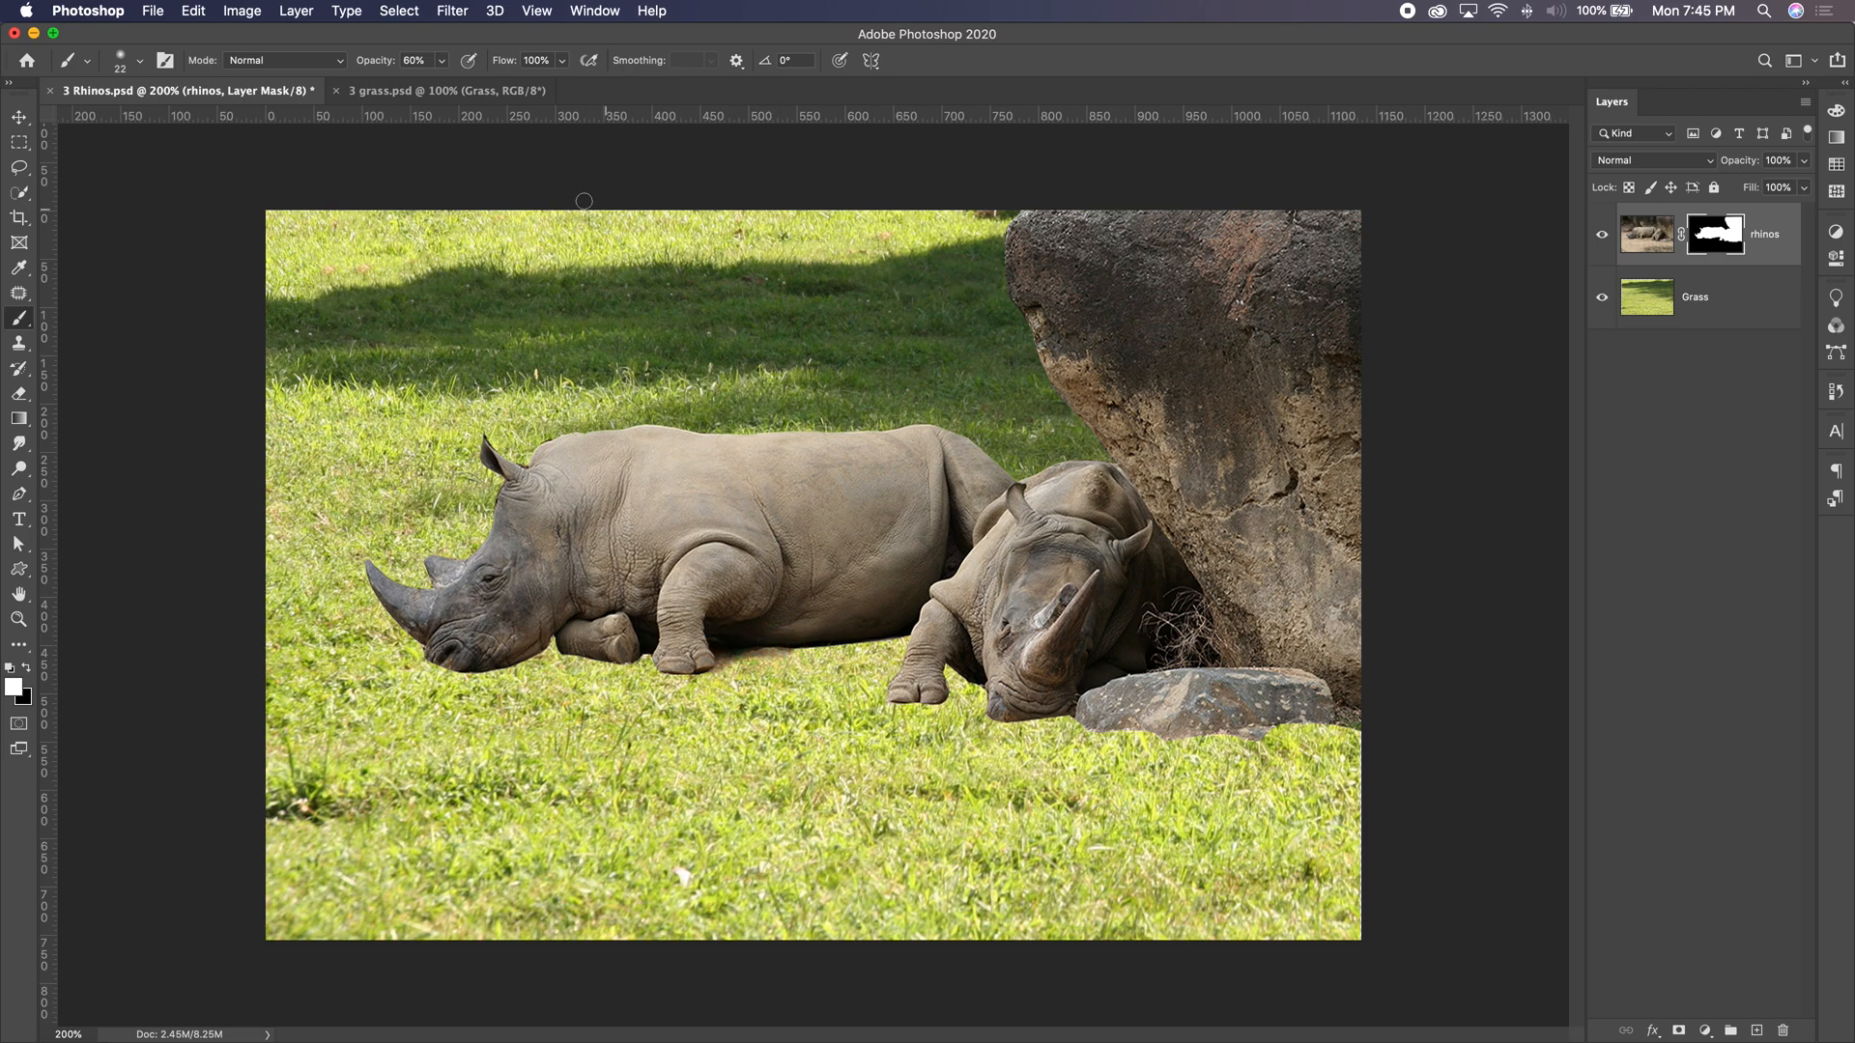
Raise the brush opacity to 80% and paint white on the rhinos mask beneath the first rhino's head and front feet.
left_click_drag(442, 61, 460, 87)
mouse_move(493, 657)
left_mouse_down()
mouse_move(553, 633)
mouse_move(480, 664)
mouse_move(423, 656)
mouse_move(740, 656)
left_mouse_up()
left_click_drag(584, 653, 543, 657)
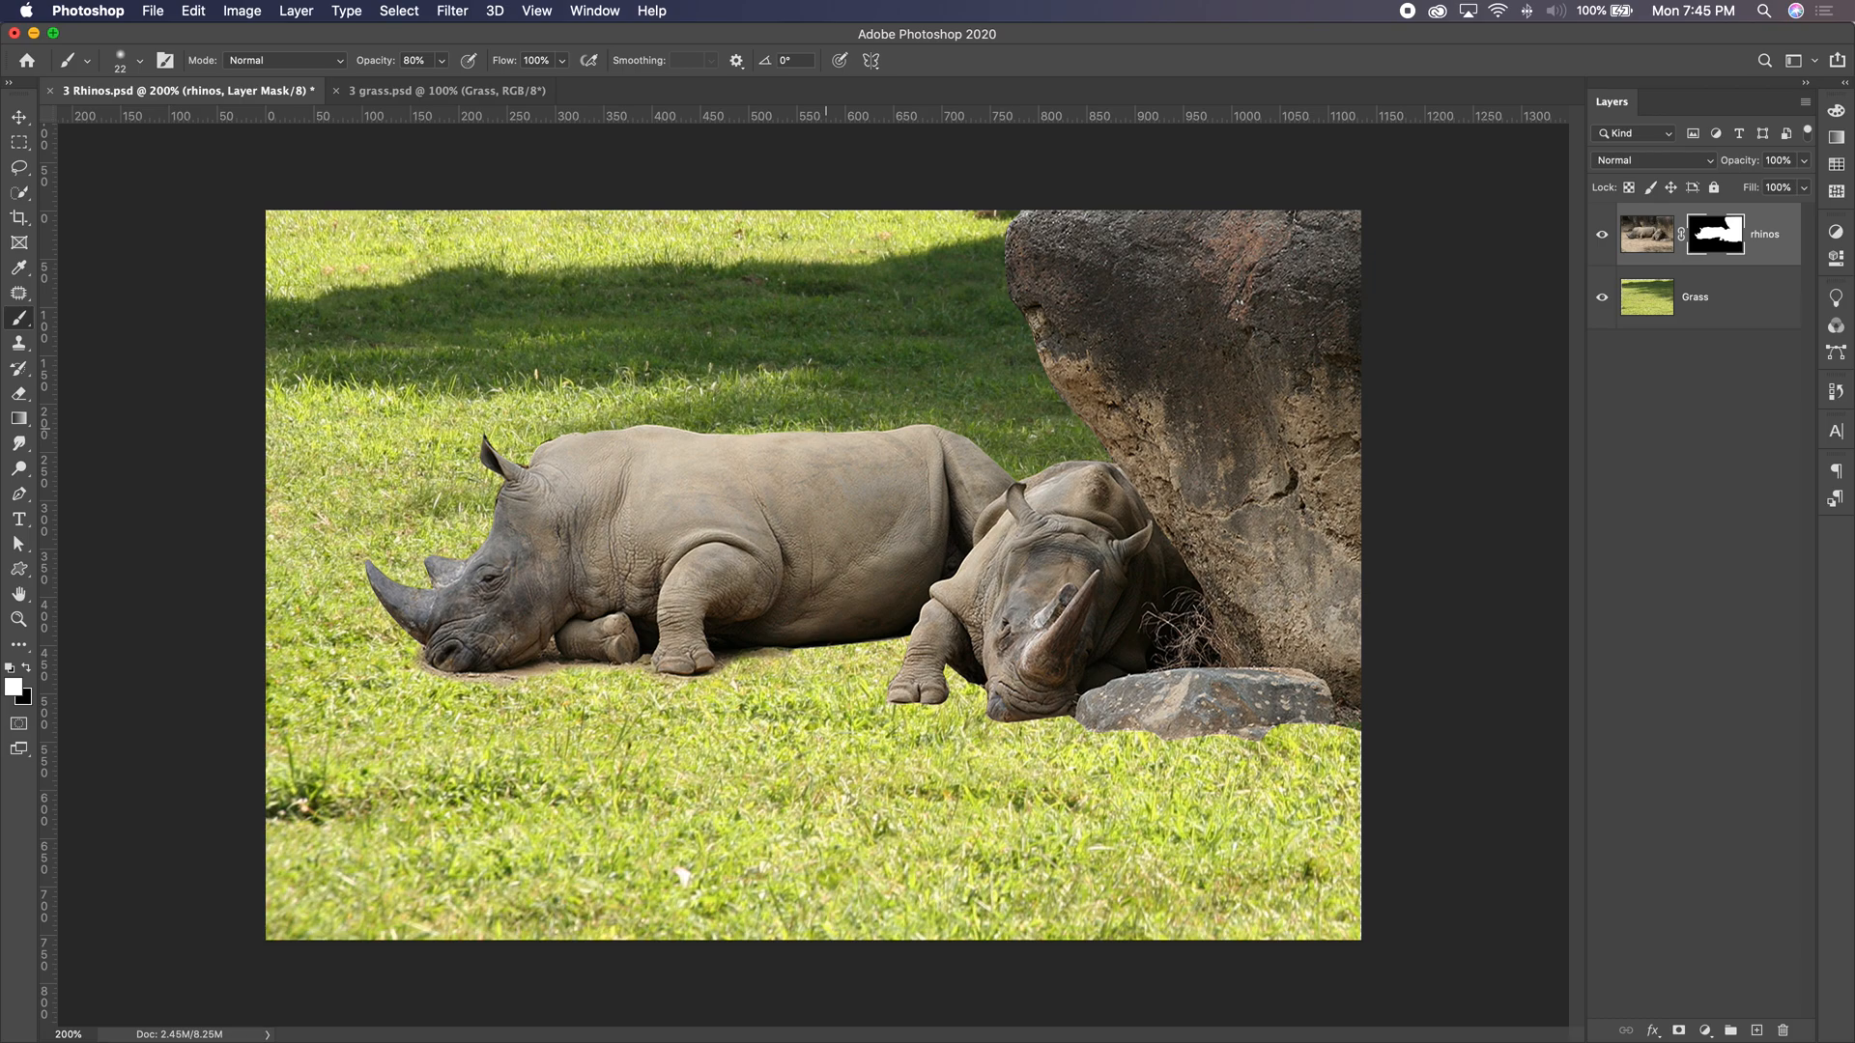
Set the brush to a fine 6 px tip at 100% opacity for detailed work on the mask edge.
key("bracketleft")
key("bracketleft")
key("bracketleft")
left_click(440, 61)
left_click_drag(442, 87, 464, 79)
left_click(444, 64)
key("bracketleft")
key("bracketleft")
key("bracketleft")
key("bracketleft")
key("bracketleft")
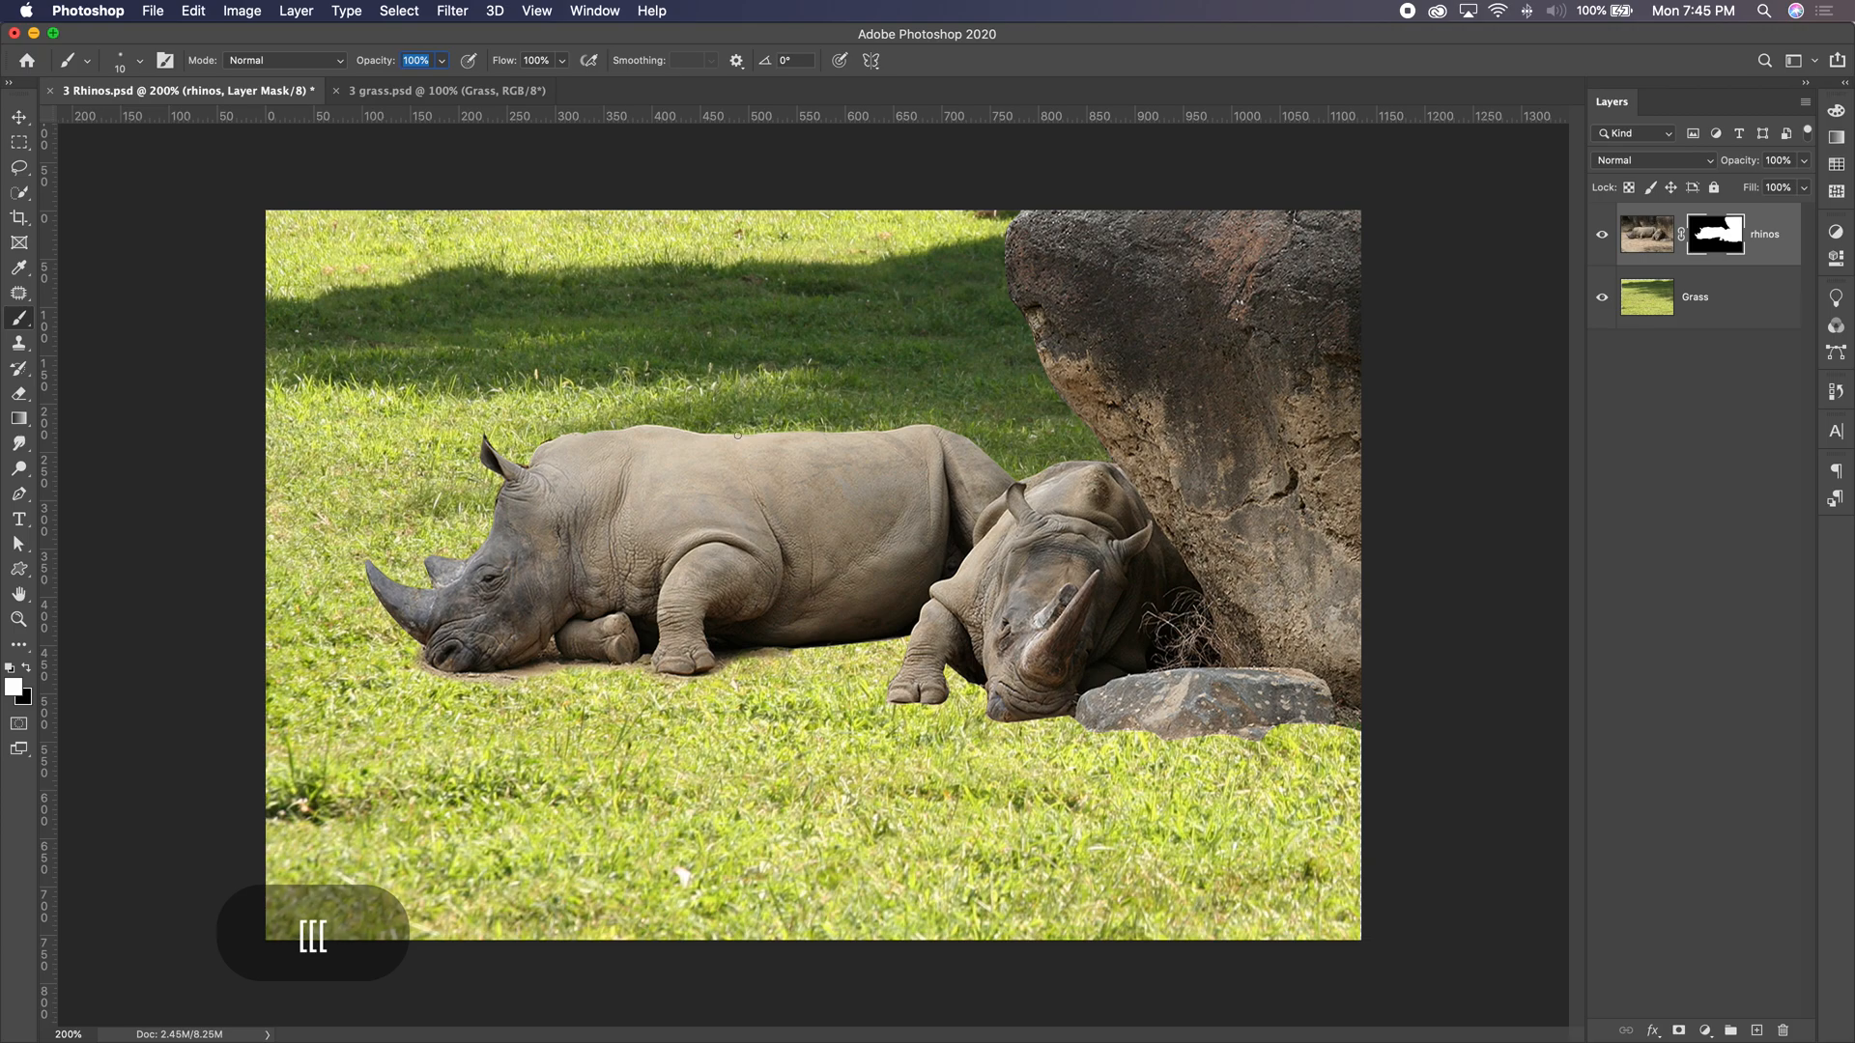
key("Return")
key("bracketleft")
key("bracketleft")
key("bracketleft")
Refine the mask along the first rhino's back with a white stroke followed by a black stroke, then restore white as the foreground colour.
left_click_drag(739, 433, 951, 437)
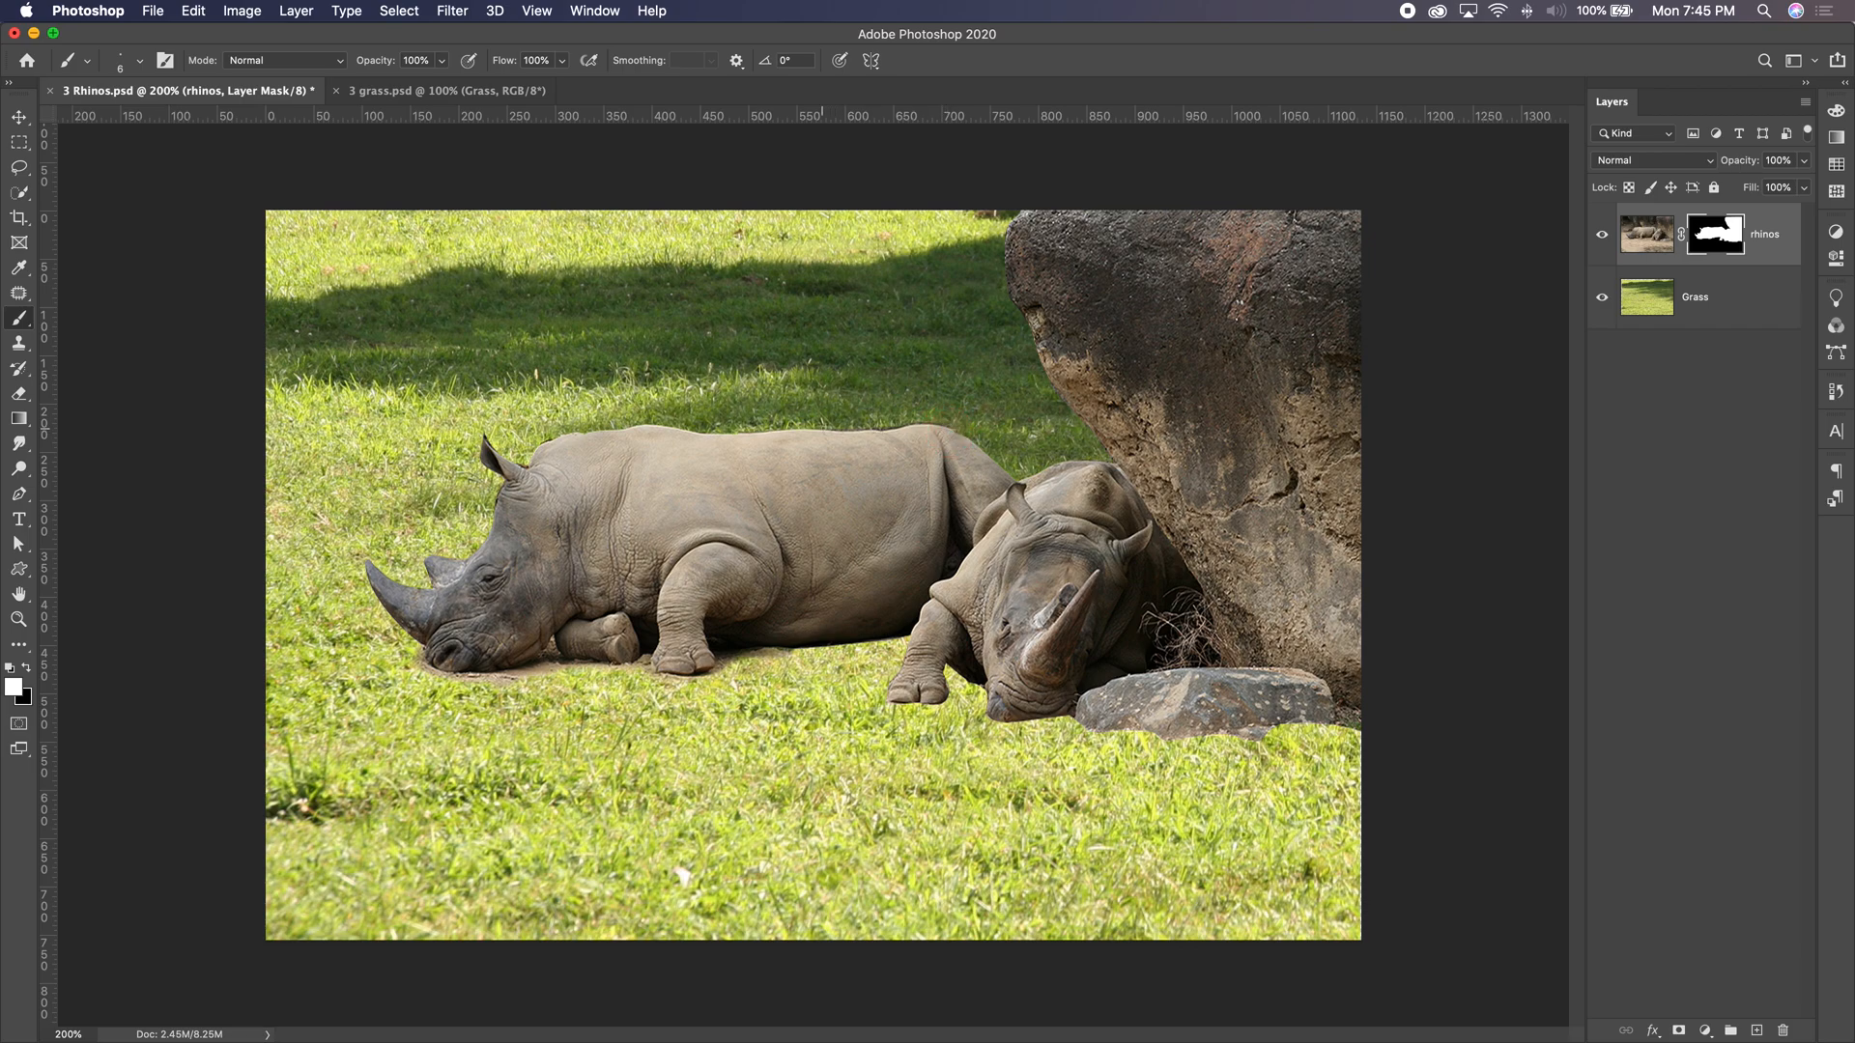
key("x")
mouse_move(821, 435)
left_mouse_down()
mouse_move(948, 425)
mouse_move(882, 434)
mouse_move(930, 436)
left_mouse_up()
key("x")
Enlarge the brush to 25 px and paint white on the mask along the base of the small rock beside the boulder.
key("bracketright")
key("bracketright")
key("bracketright")
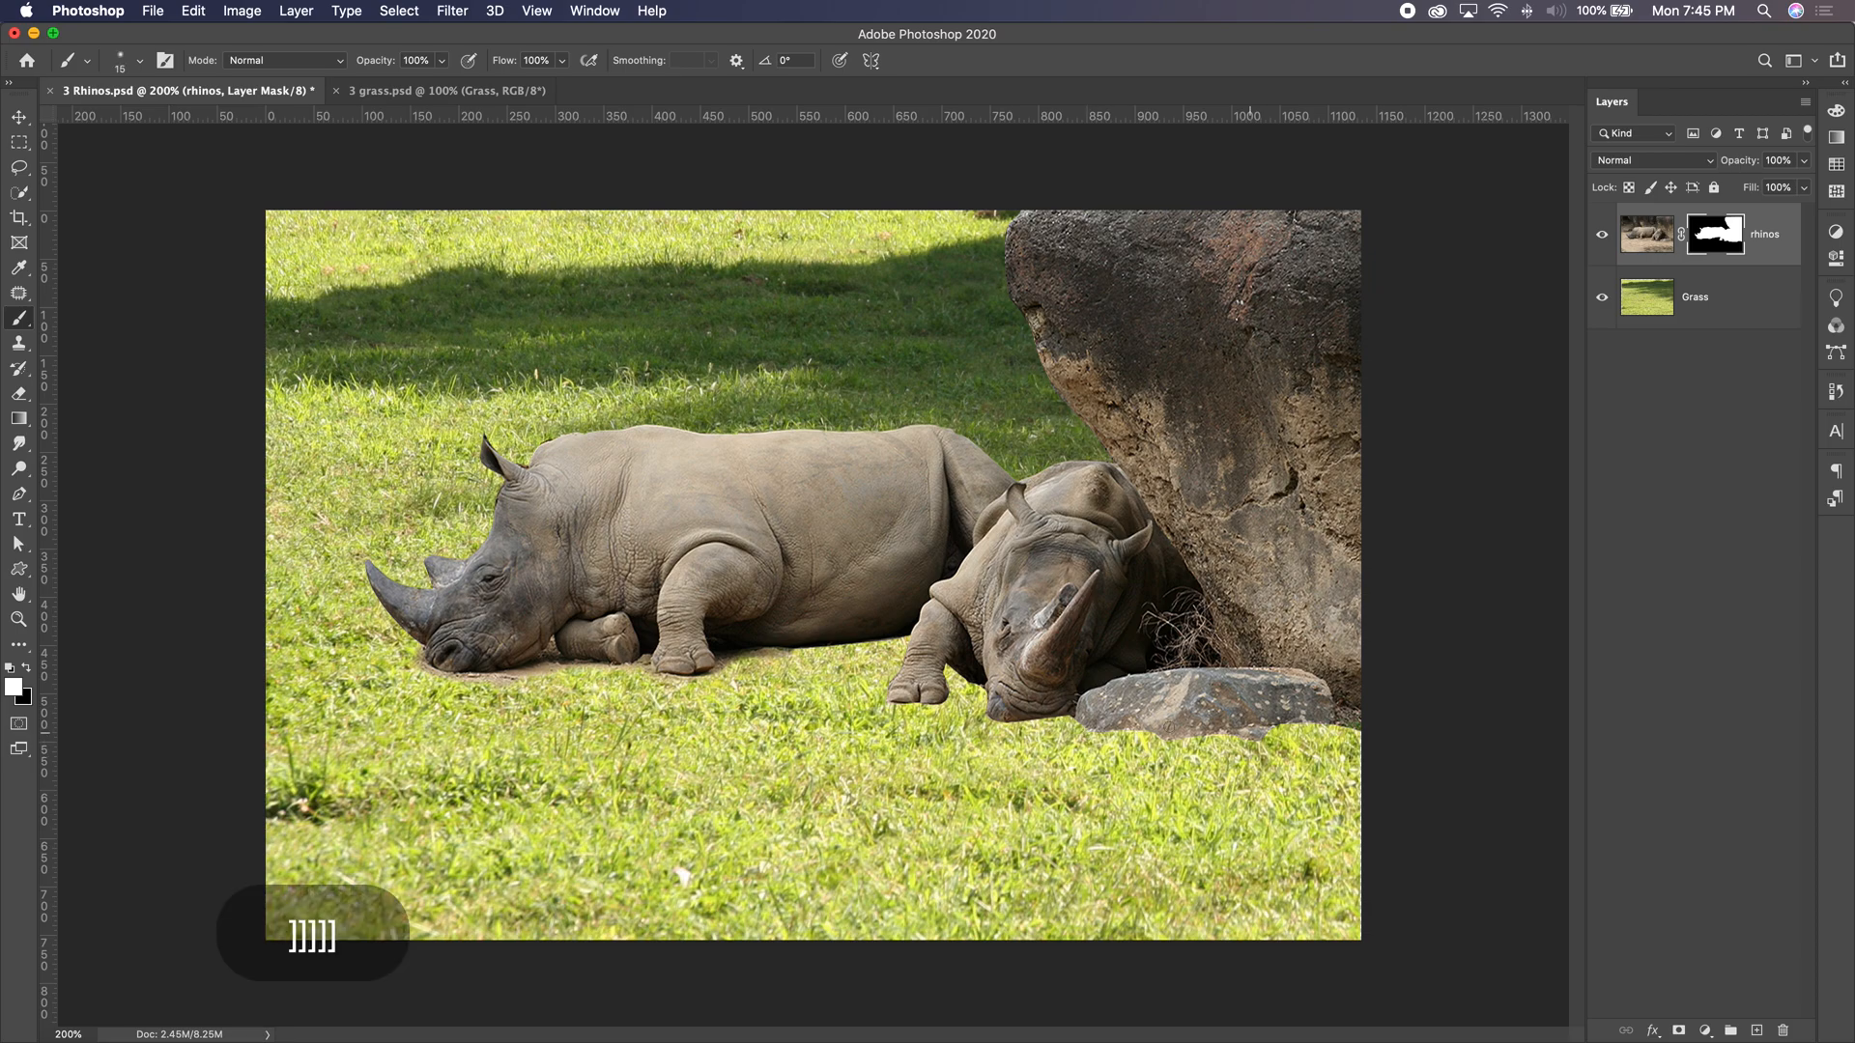
left_click_drag(1101, 727, 1396, 726)
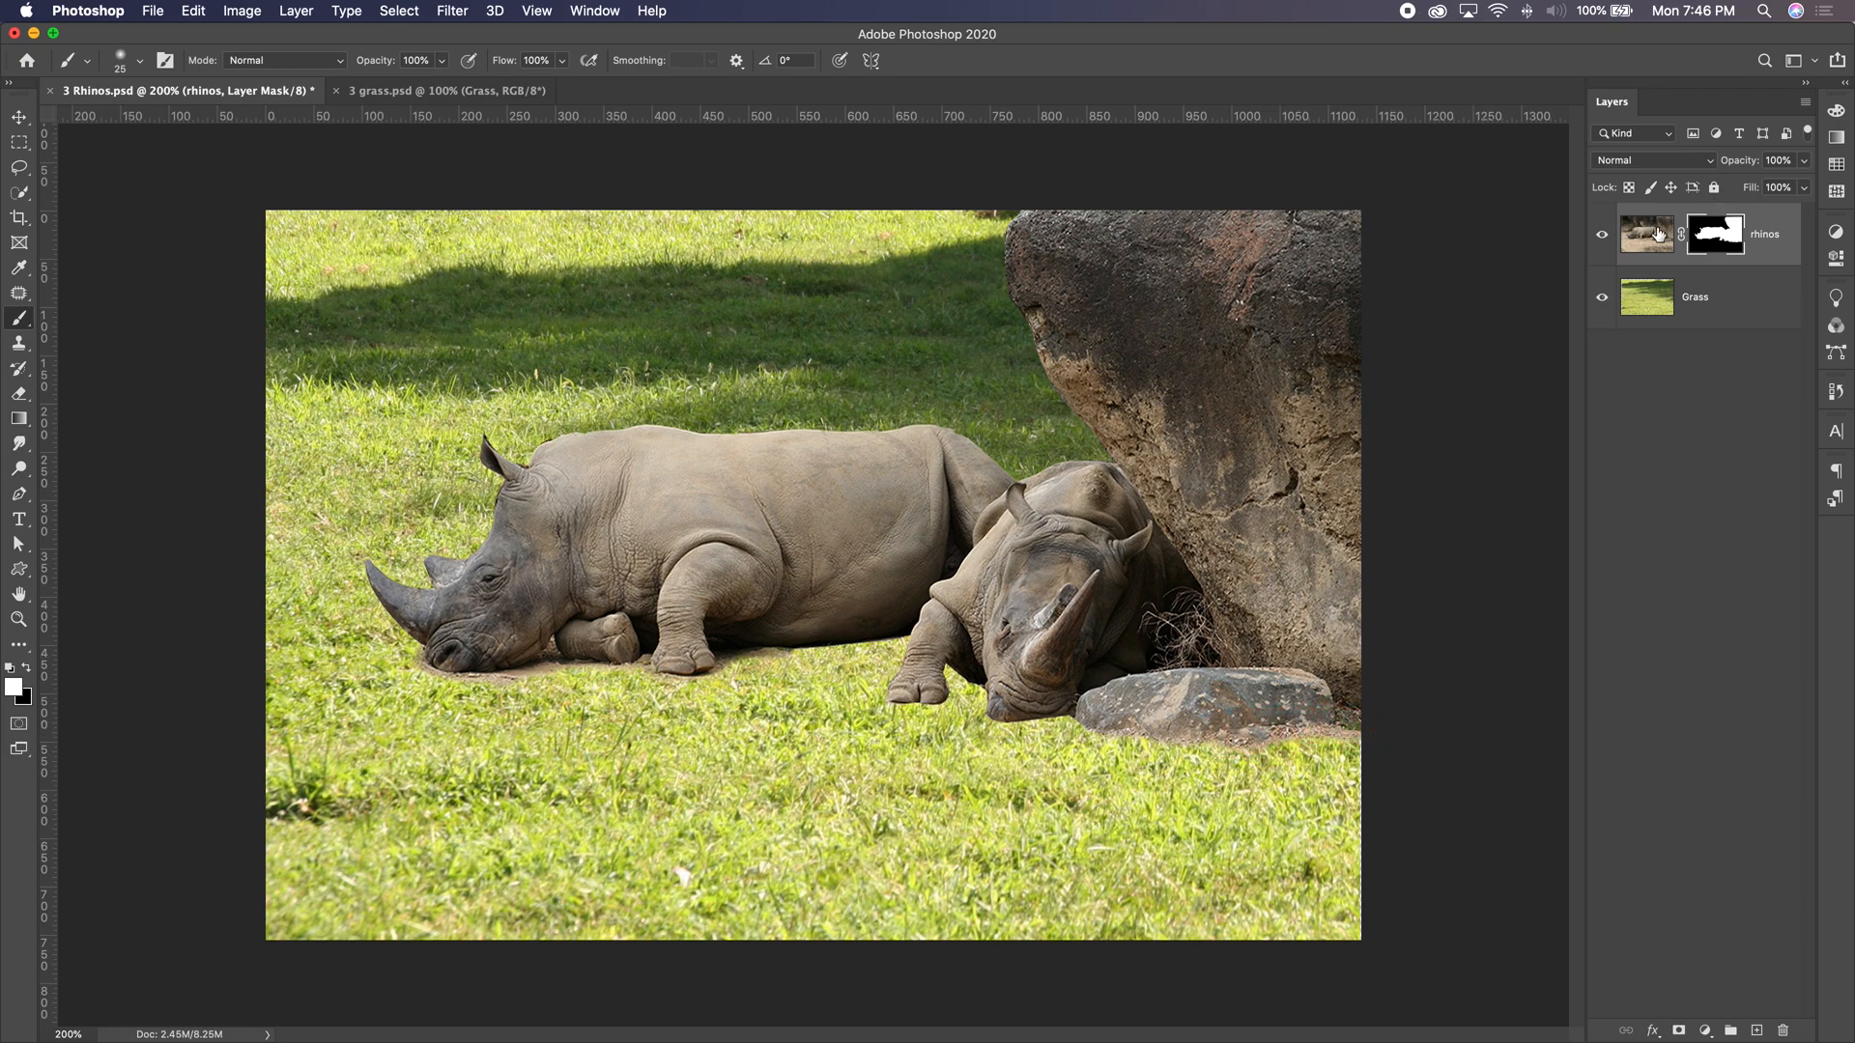
Compare the composite with the original photo by toggling the Grass layer's visibility and the rhinos layer mask off and on.
left_click(1601, 296)
left_click(1602, 296)
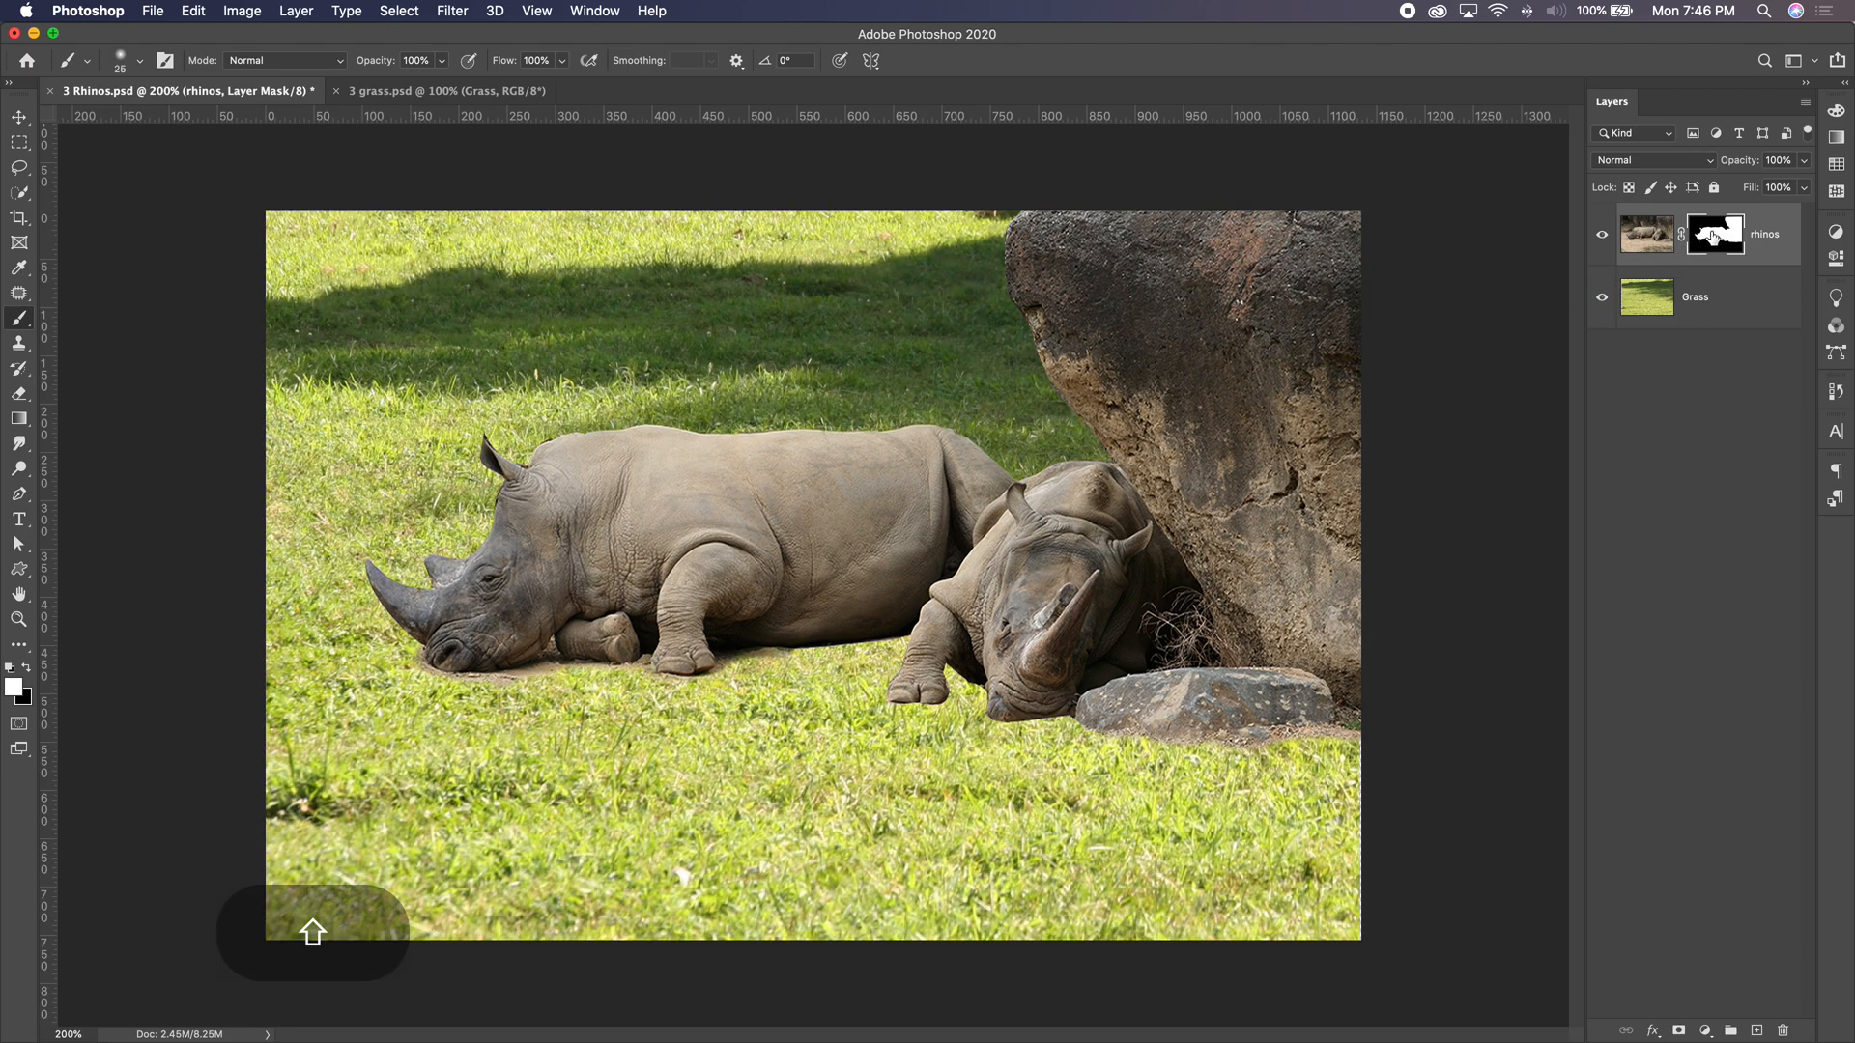
left_click(1713, 236, "shift")
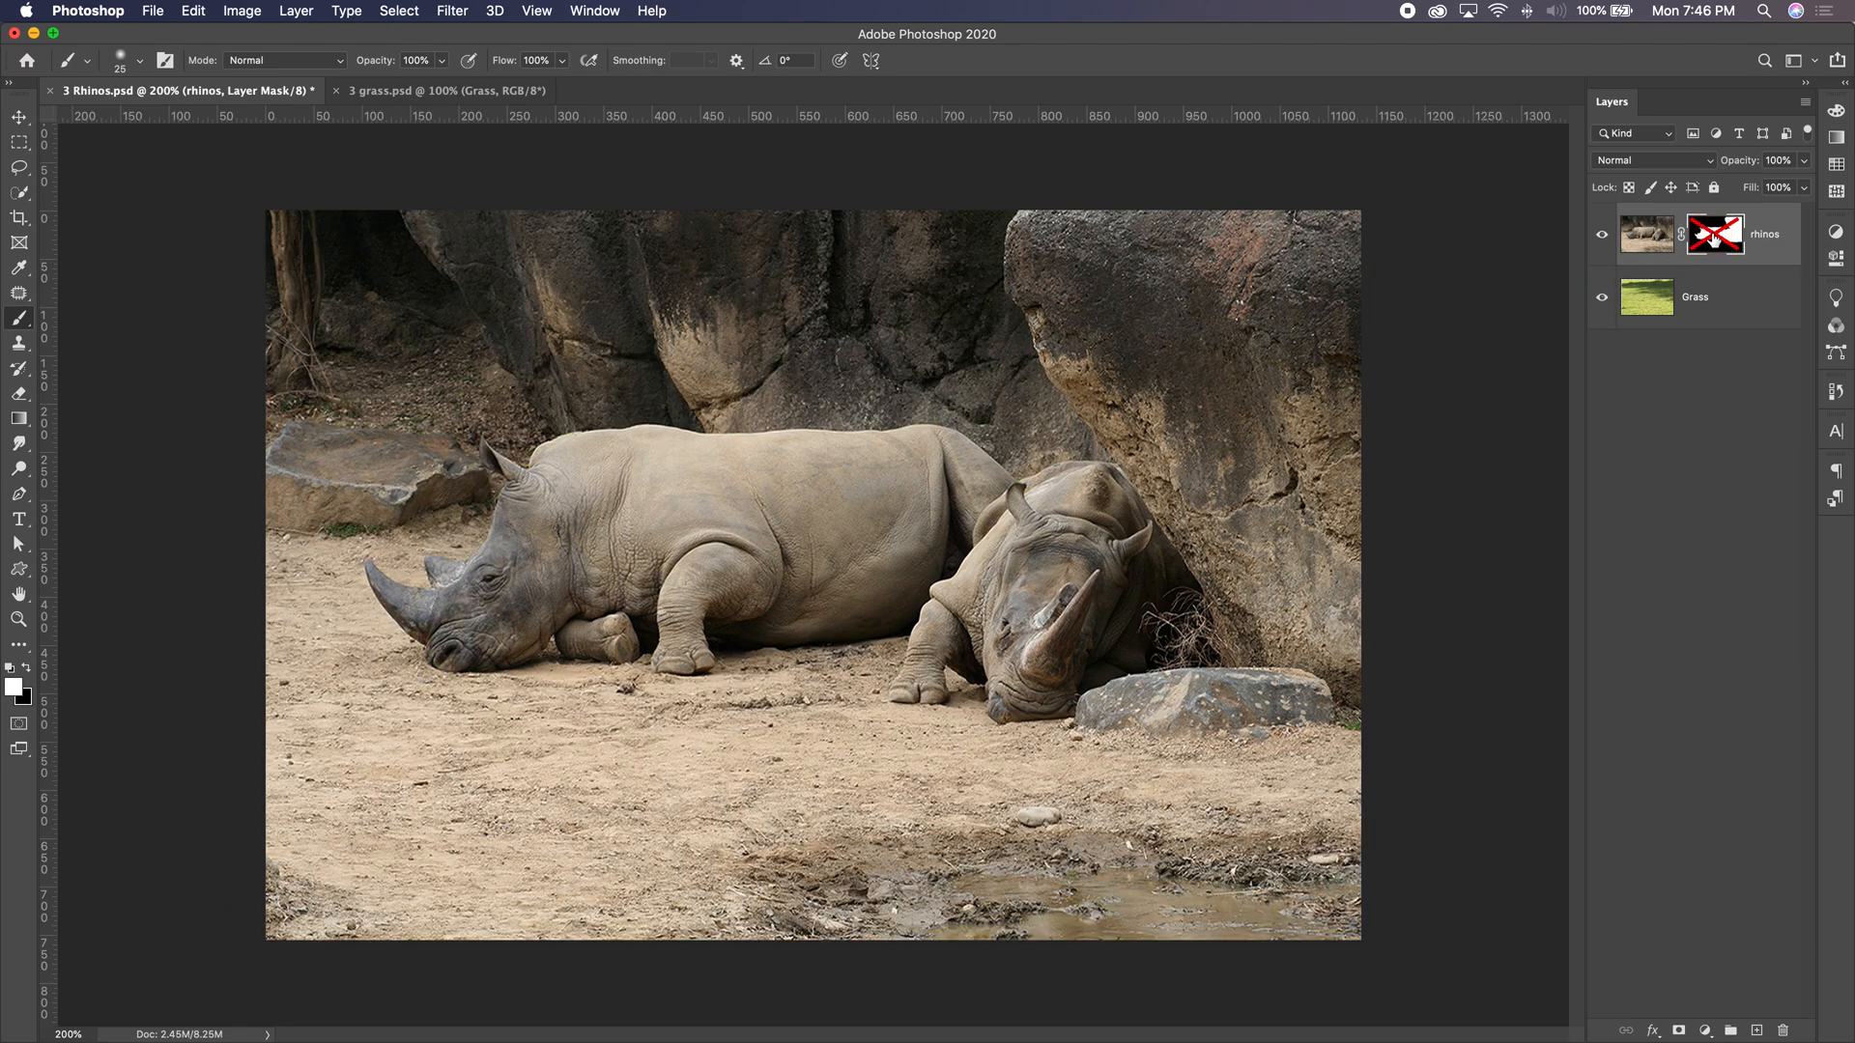
left_click(1715, 238, "shift")
left_click(1716, 239, "shift")
left_click(1715, 237, "shift")
left_click(1716, 241, "shift")
left_click(1716, 237, "shift")
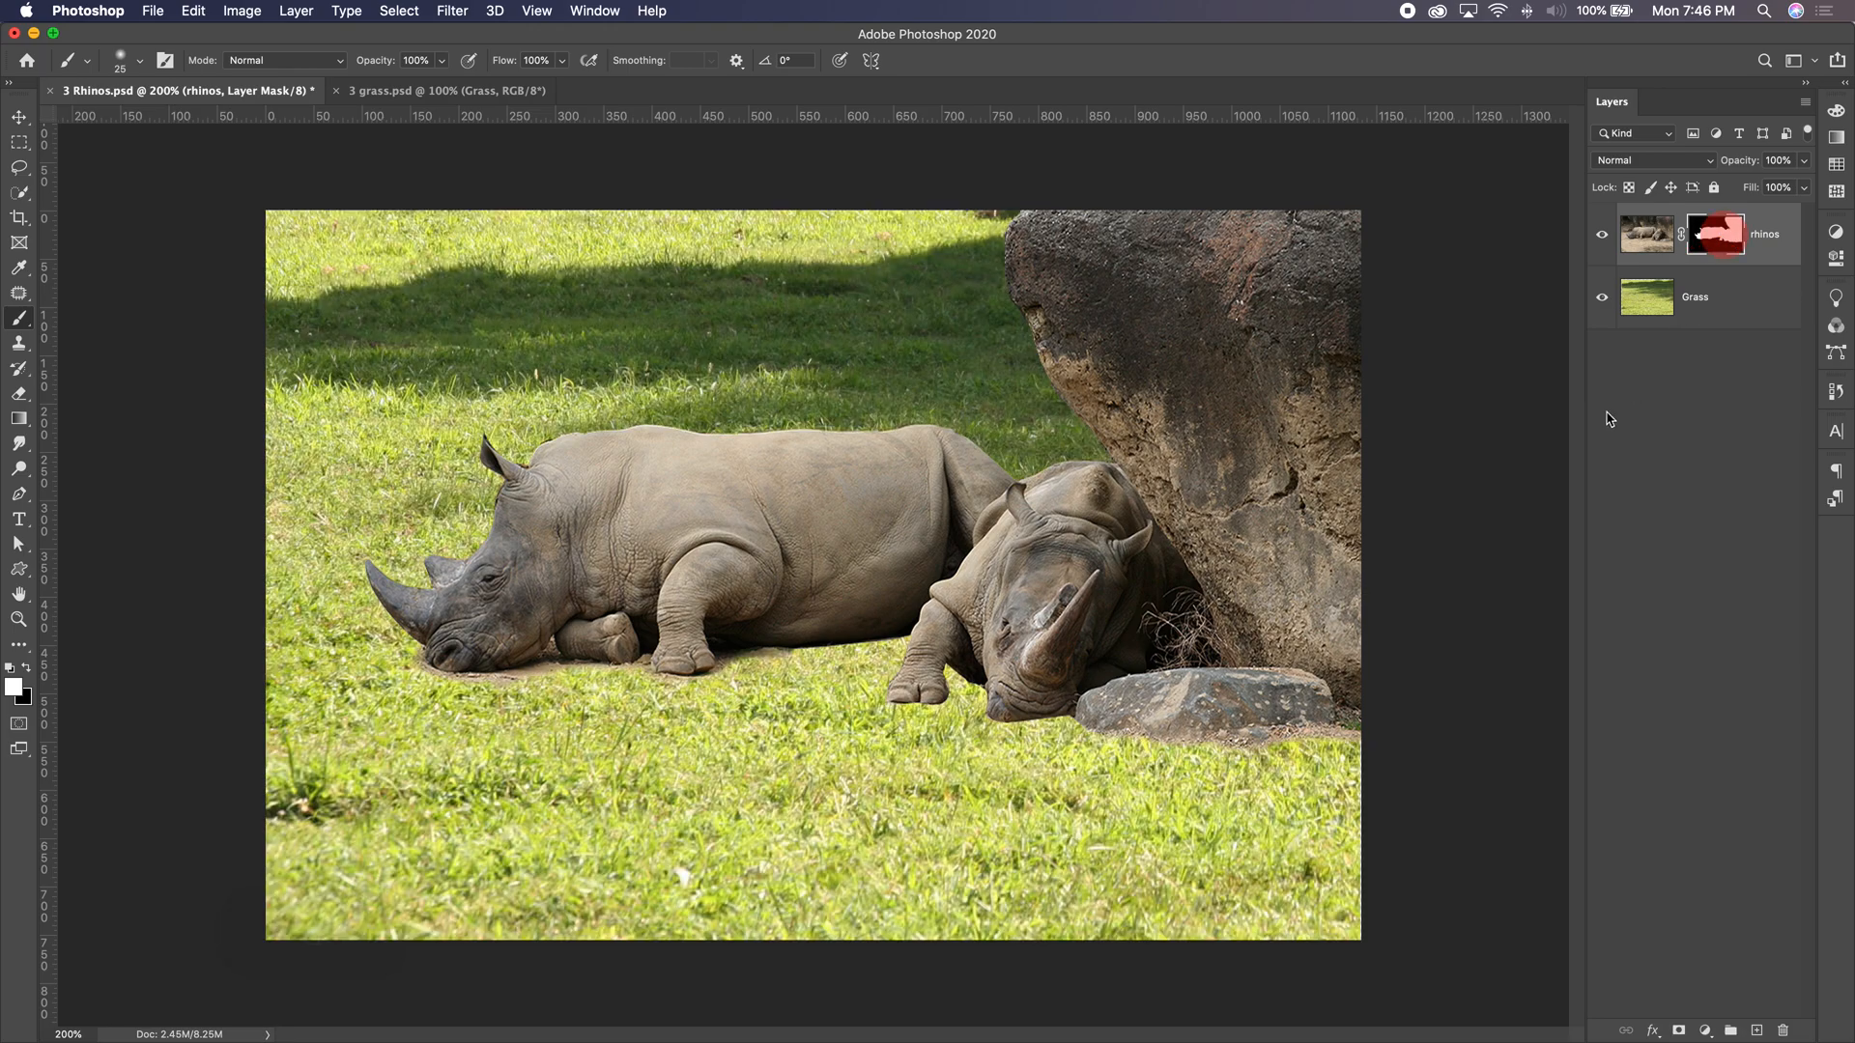
Enlarge the brush to 45 px and paint white on the mask over the muddy puddle at the photo's lower edge.
key("bracketright")
key("bracketright")
key("bracketright")
key("bracketright")
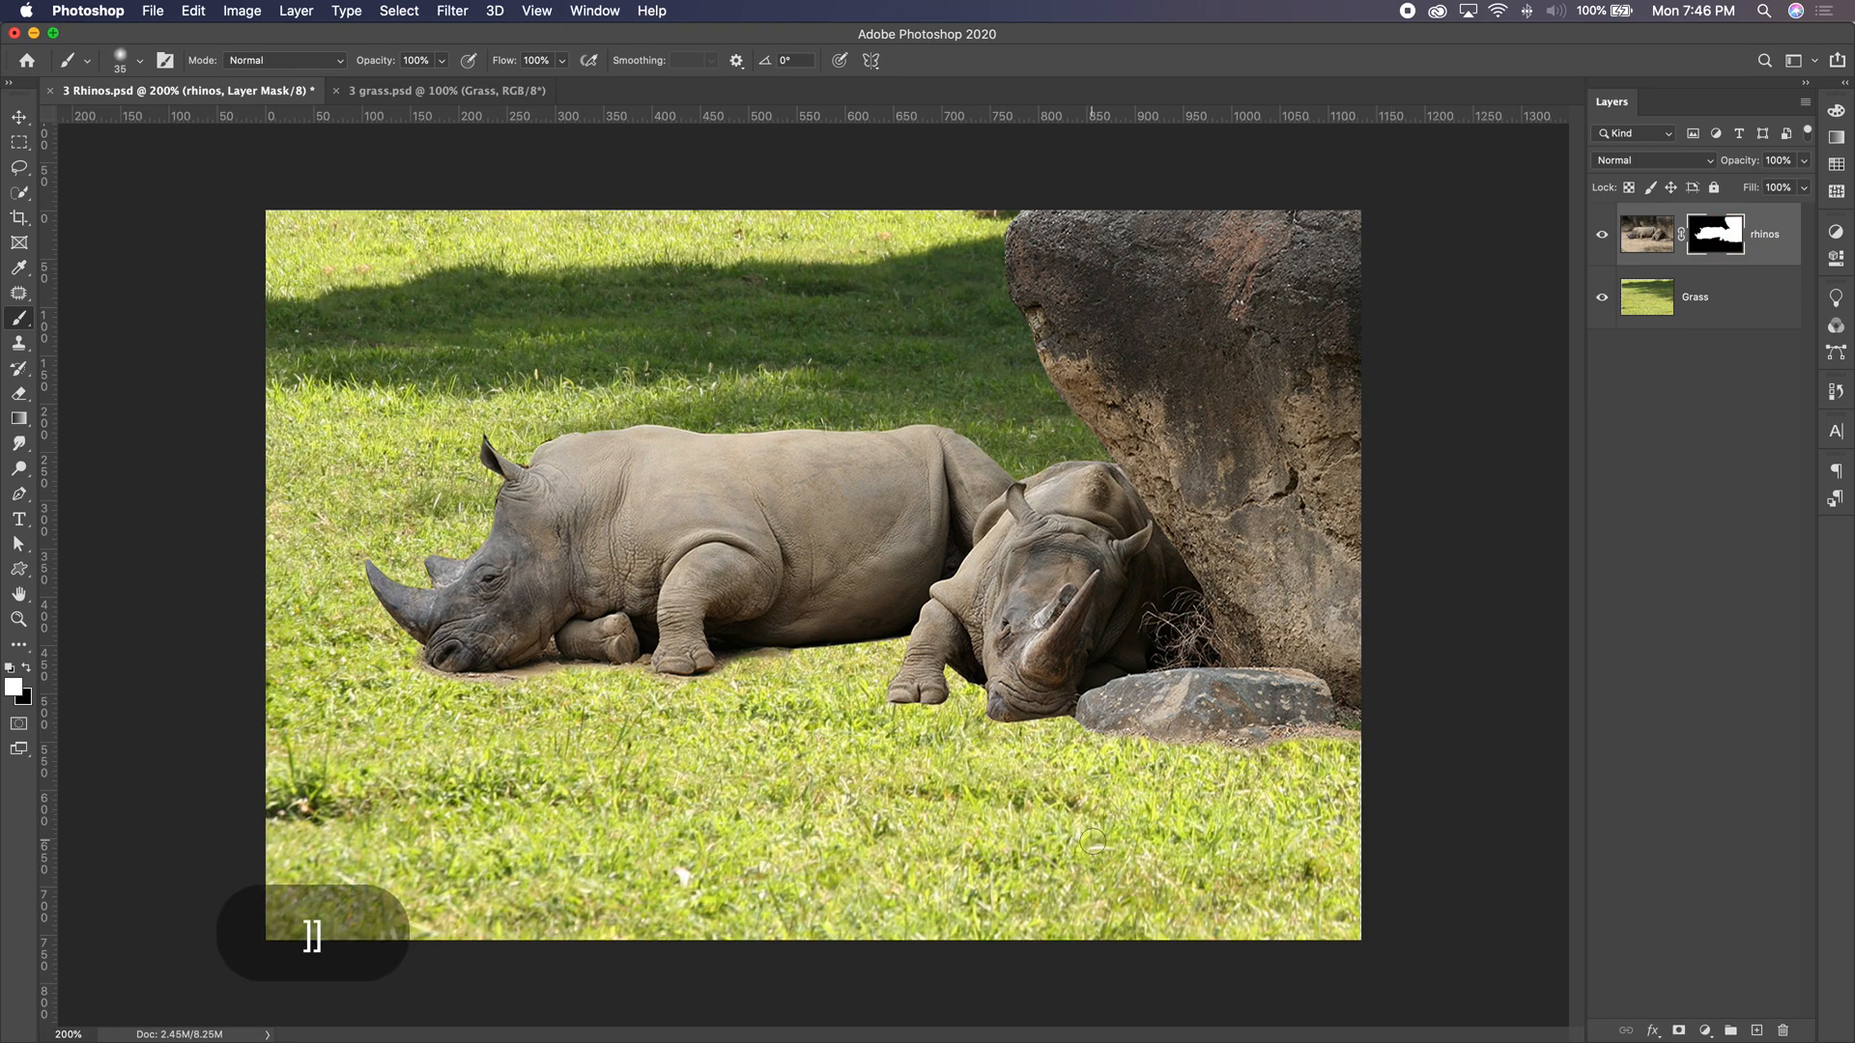
mouse_move(1087, 860)
left_mouse_down()
mouse_move(1133, 911)
mouse_move(1151, 891)
mouse_move(1133, 865)
mouse_move(1152, 896)
mouse_move(1219, 908)
mouse_move(1190, 896)
mouse_move(1205, 922)
mouse_move(1154, 935)
mouse_move(1268, 917)
mouse_move(1221, 879)
mouse_move(1116, 938)
mouse_move(1070, 906)
mouse_move(1039, 941)
left_mouse_up()
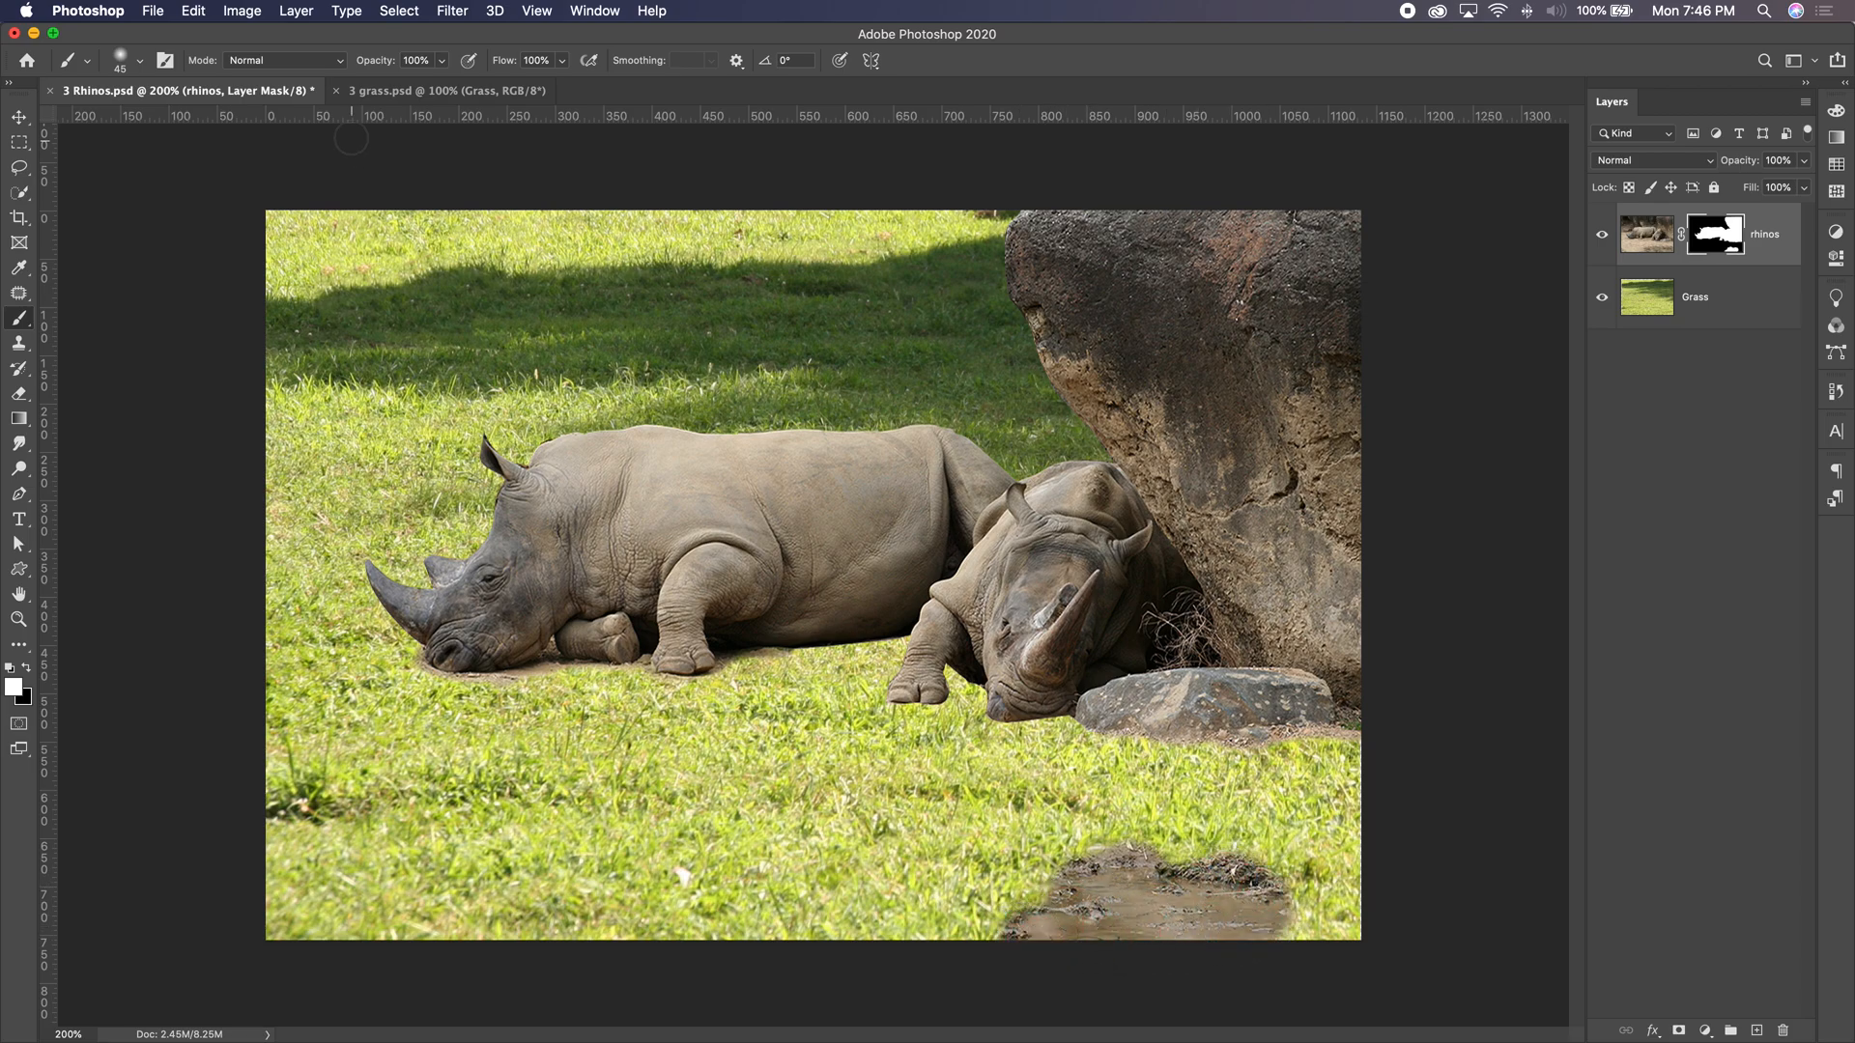
Set the brush to black at 54% opacity and paint over the puddle to blend it back into the grass.
key("x")
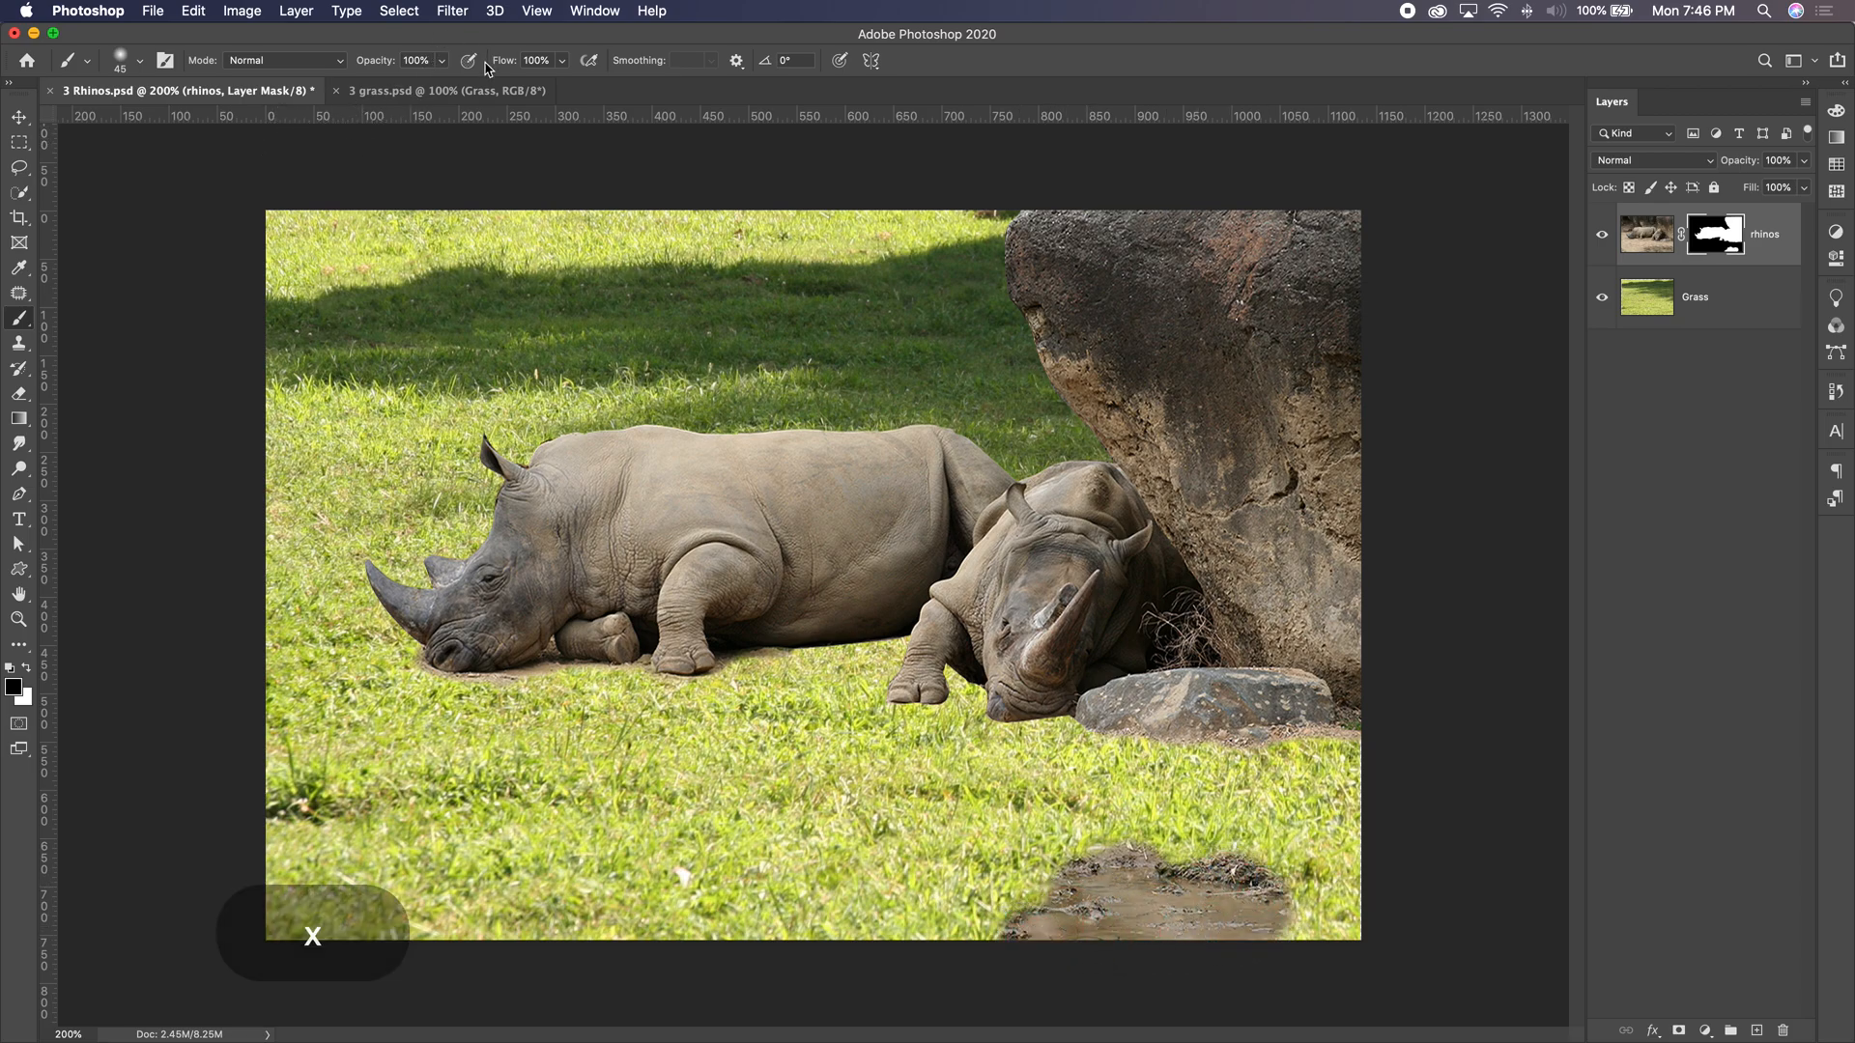
left_click(437, 62)
left_click_drag(436, 64, 401, 84)
mouse_move(1101, 874)
left_mouse_down()
mouse_move(1055, 878)
mouse_move(1123, 852)
mouse_move(1296, 882)
mouse_move(1242, 923)
left_mouse_up()
mouse_move(1053, 916)
left_mouse_down()
mouse_move(994, 918)
mouse_move(1047, 927)
mouse_move(1172, 849)
mouse_move(1259, 857)
mouse_move(1185, 932)
mouse_move(986, 915)
left_mouse_up()
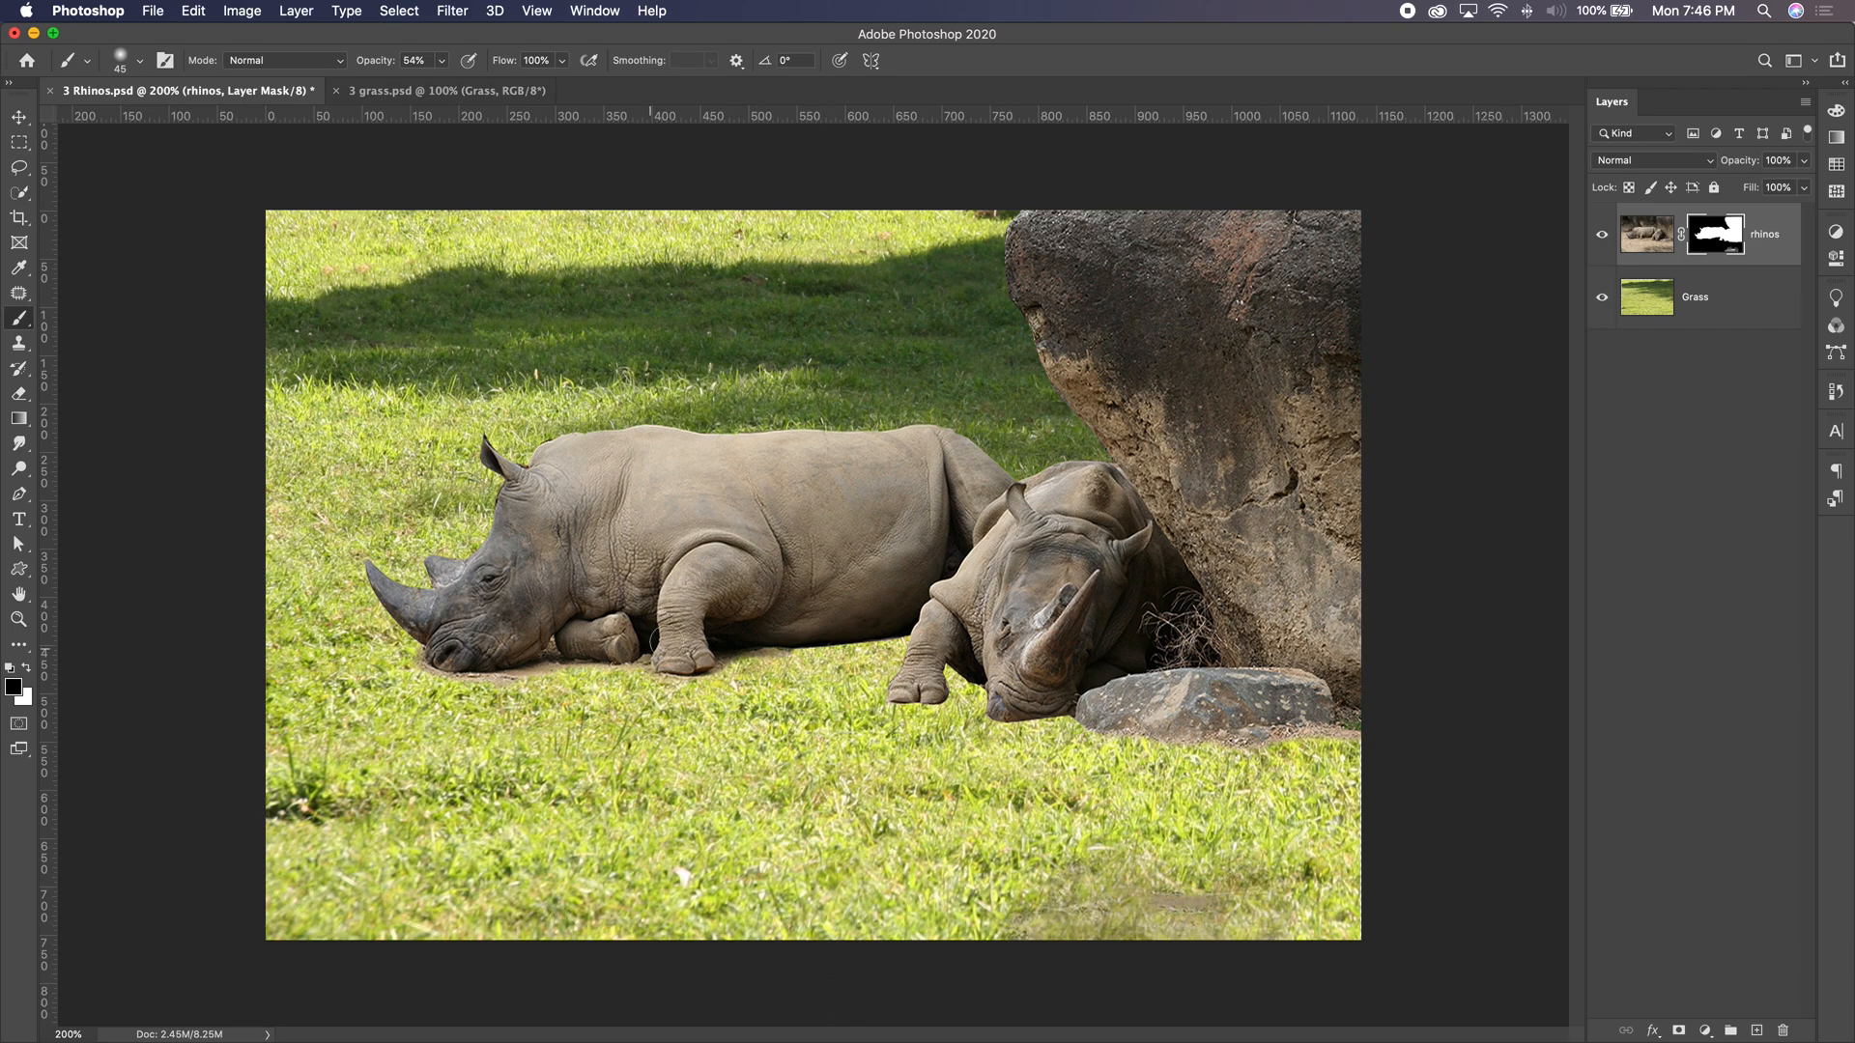
Undo a trial black stroke under the first rhino's belly and paint white with a 25 px tip along the ground between the rhinos.
left_click_drag(780, 640, 823, 639)
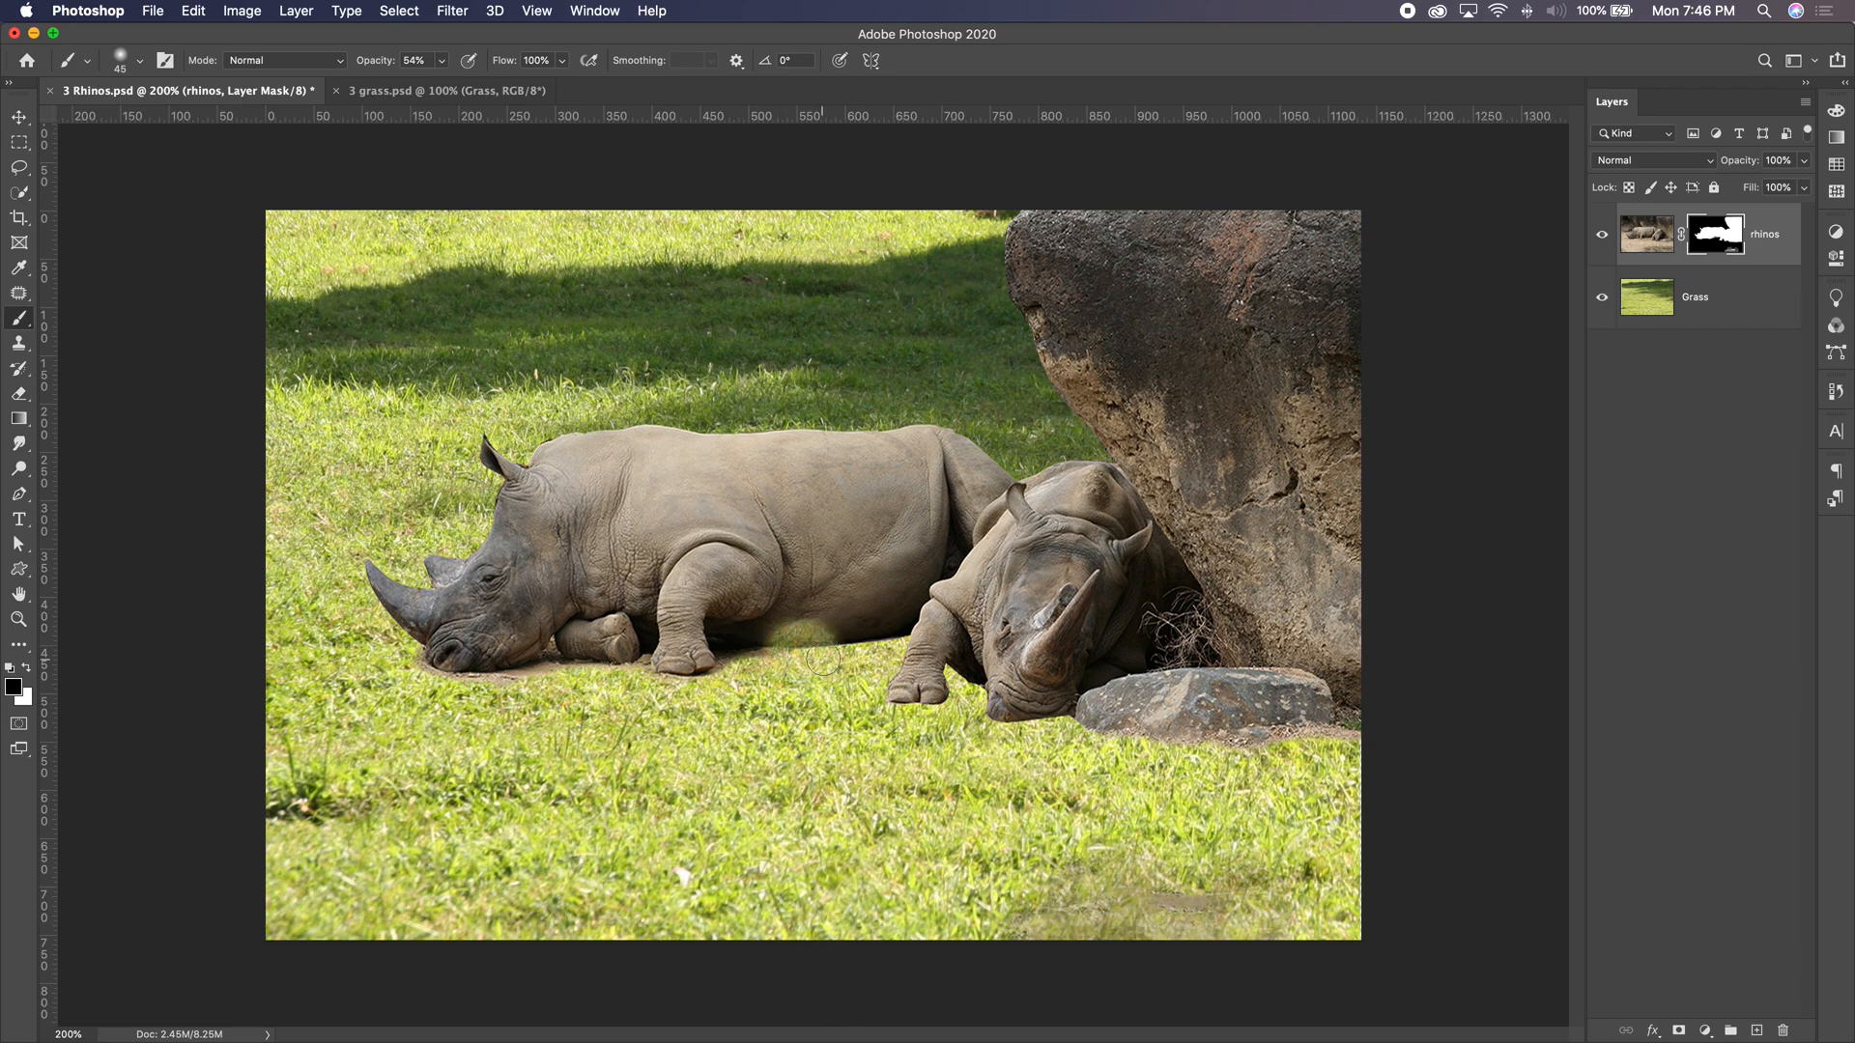
key("super+z")
key("x")
key("bracketleft")
key("bracketleft")
key("bracketleft")
key("bracketleft")
left_click(826, 643)
mouse_move(826, 644)
left_mouse_down()
mouse_move(908, 635)
mouse_move(782, 645)
left_mouse_up()
mouse_move(946, 673)
left_mouse_down()
mouse_move(902, 705)
mouse_move(931, 704)
mouse_move(886, 693)
mouse_move(919, 629)
mouse_move(994, 708)
mouse_move(1063, 715)
mouse_move(1016, 718)
mouse_move(976, 687)
mouse_move(1100, 728)
mouse_move(1078, 730)
mouse_move(1056, 724)
mouse_move(1157, 729)
mouse_move(1007, 729)
mouse_move(944, 658)
mouse_move(902, 650)
mouse_move(675, 650)
left_mouse_up()
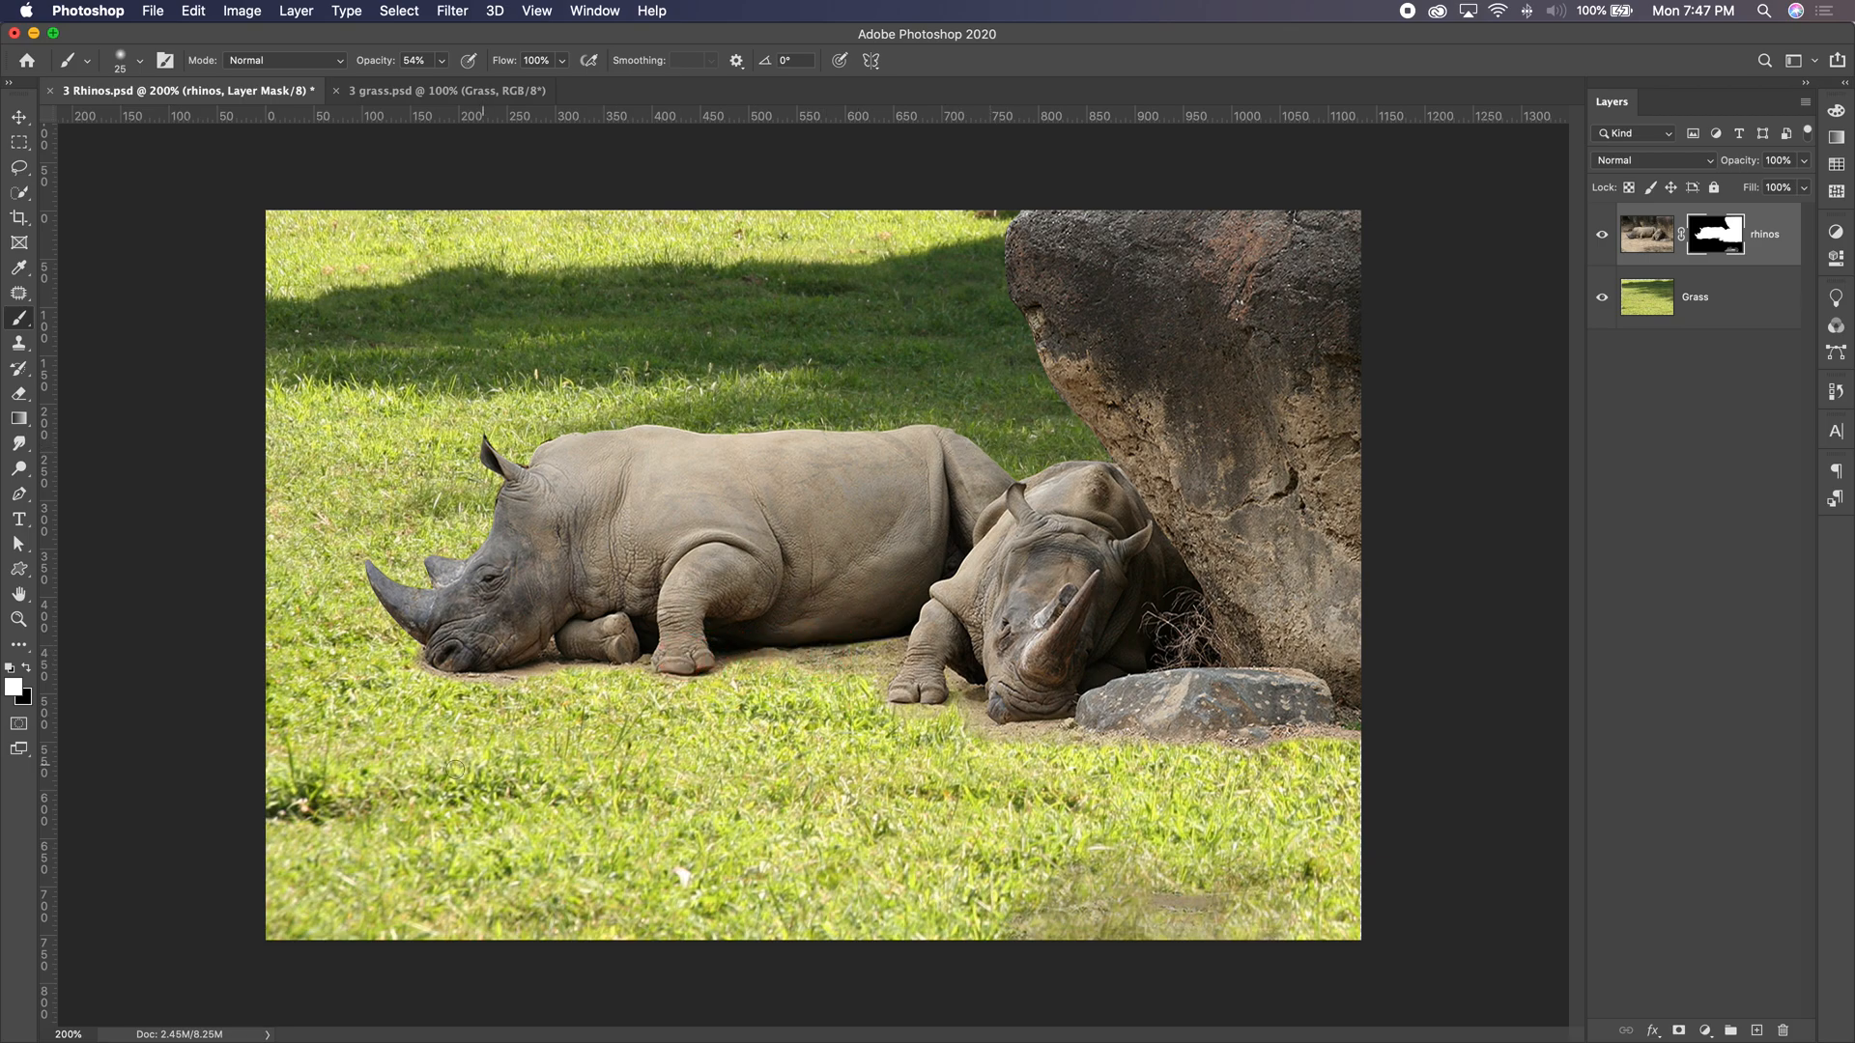
Paint white on the mask around the first rhino's head and feet and from the small rock to the second rhino's front foot.
mouse_move(429, 676)
left_mouse_down()
mouse_move(866, 668)
mouse_move(892, 646)
mouse_move(777, 671)
left_mouse_up()
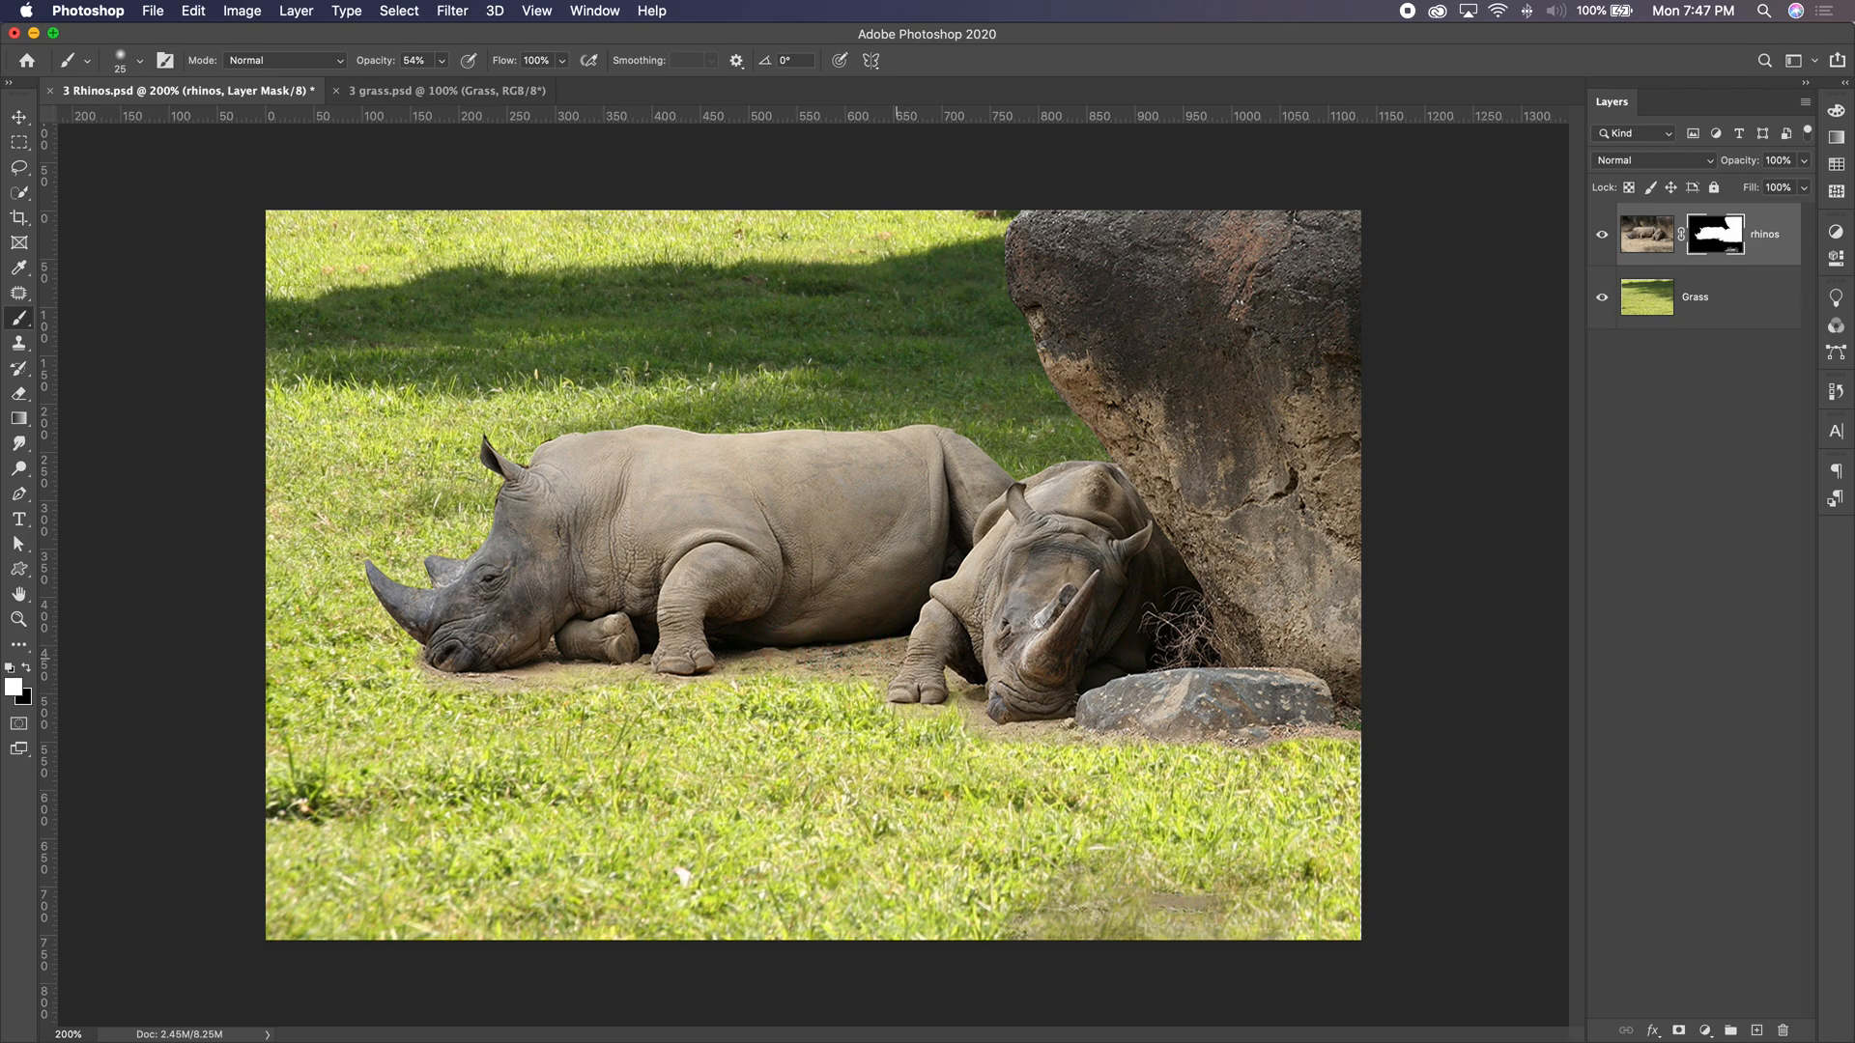
left_click_drag(411, 645, 414, 654)
mouse_move(1353, 742)
left_mouse_down()
mouse_move(950, 737)
mouse_move(948, 704)
mouse_move(913, 693)
left_mouse_up()
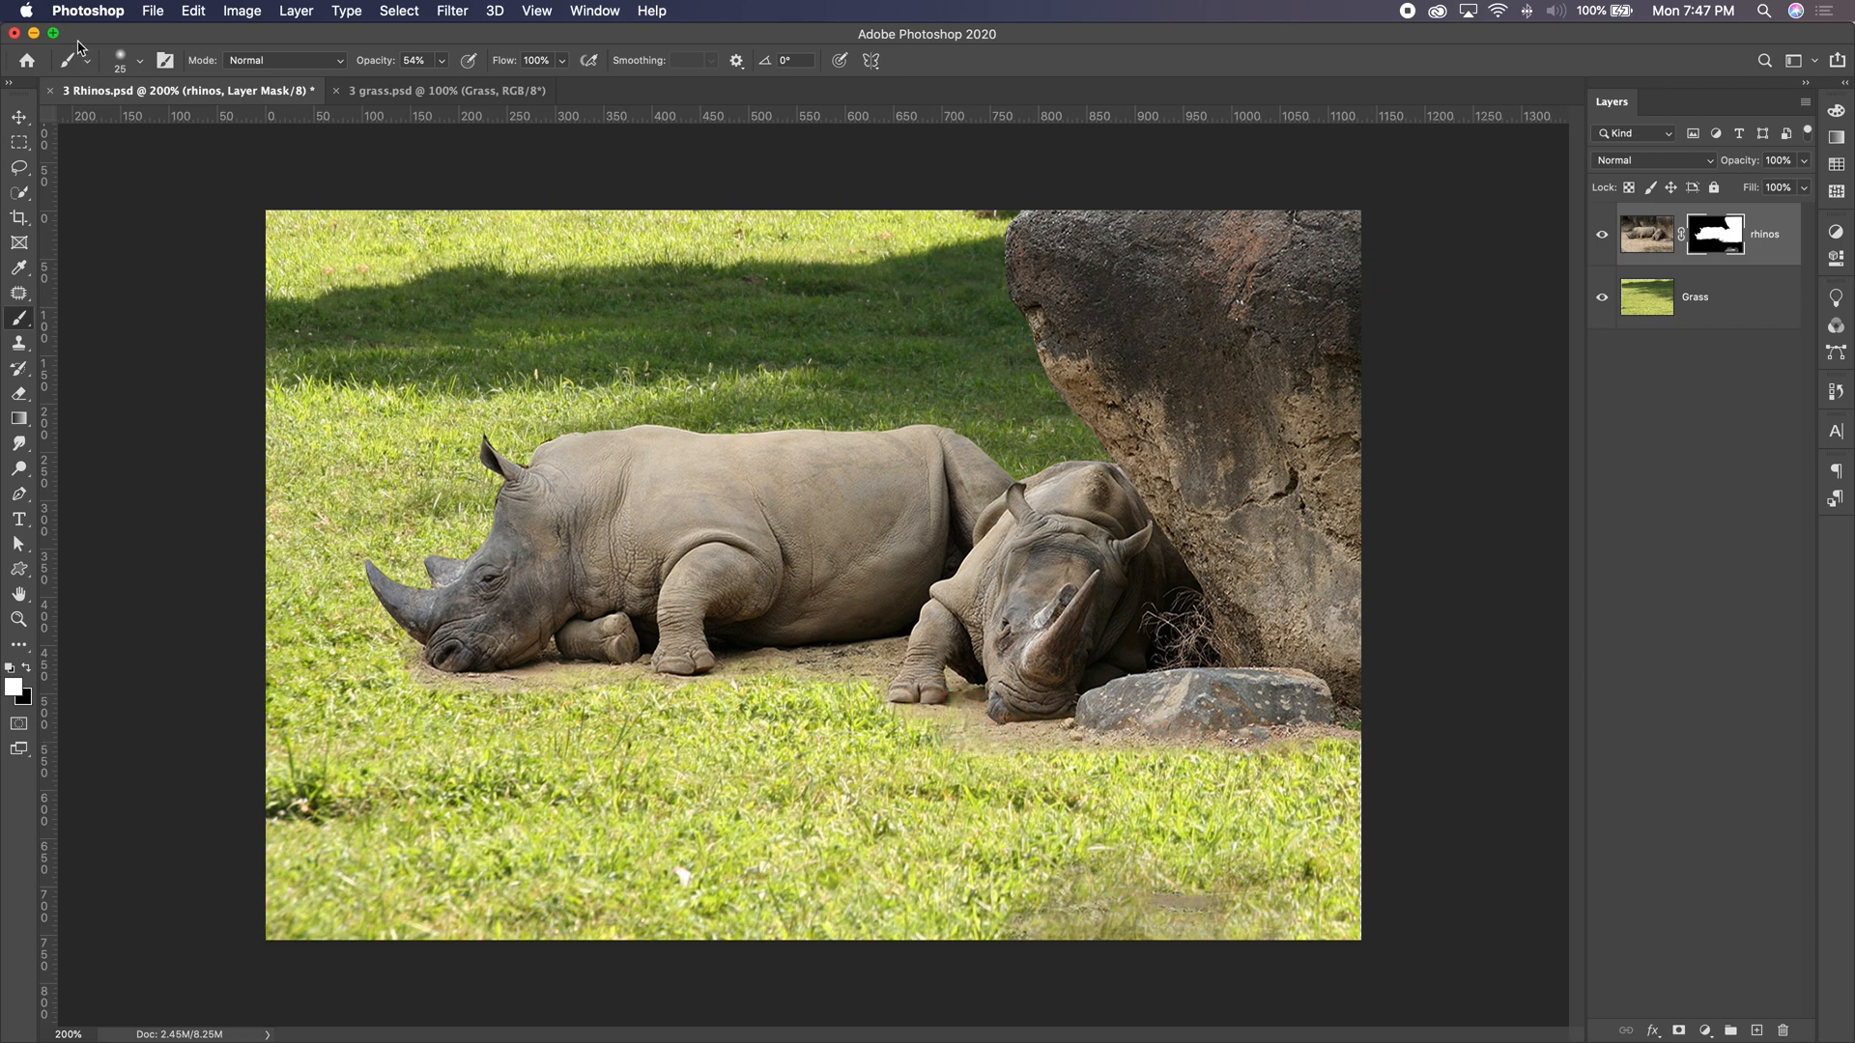
Examine the General and Dry Media Brushes in the brush presets, collapsing both groups.
left_click(124, 62)
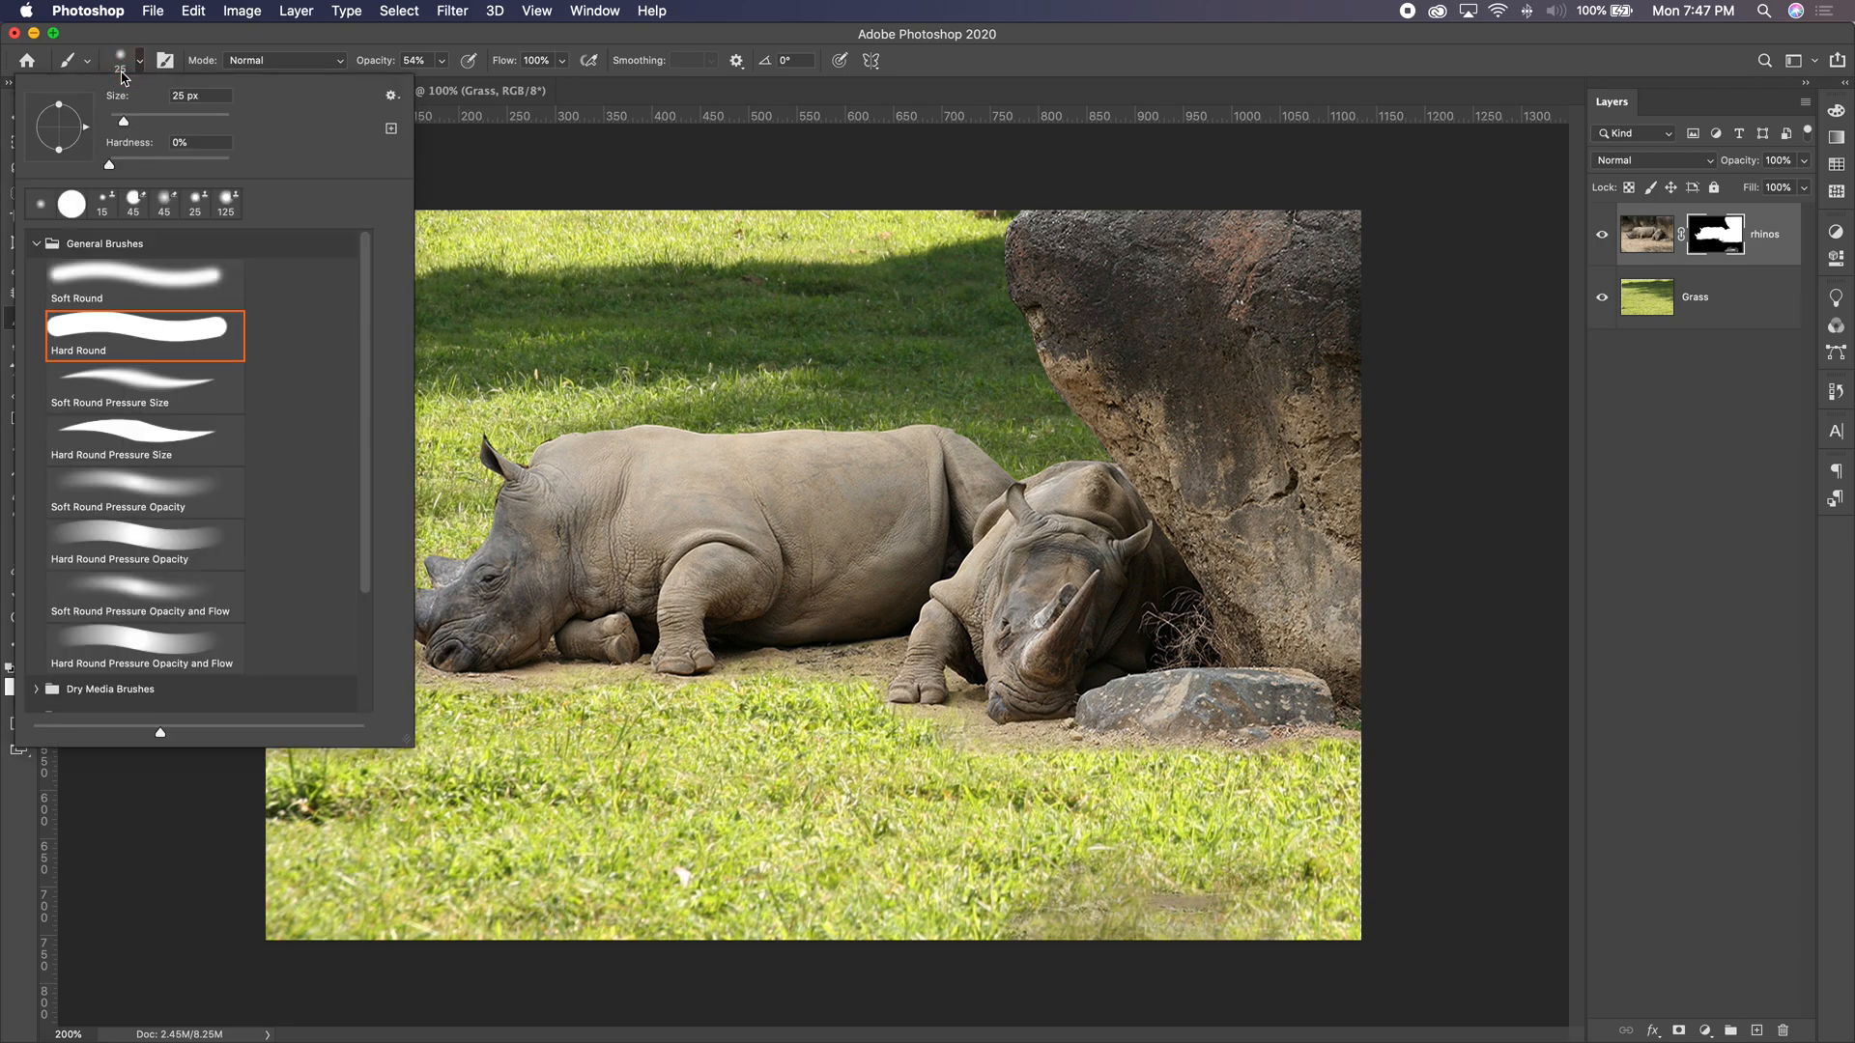
scroll(203, 483, "down", 3)
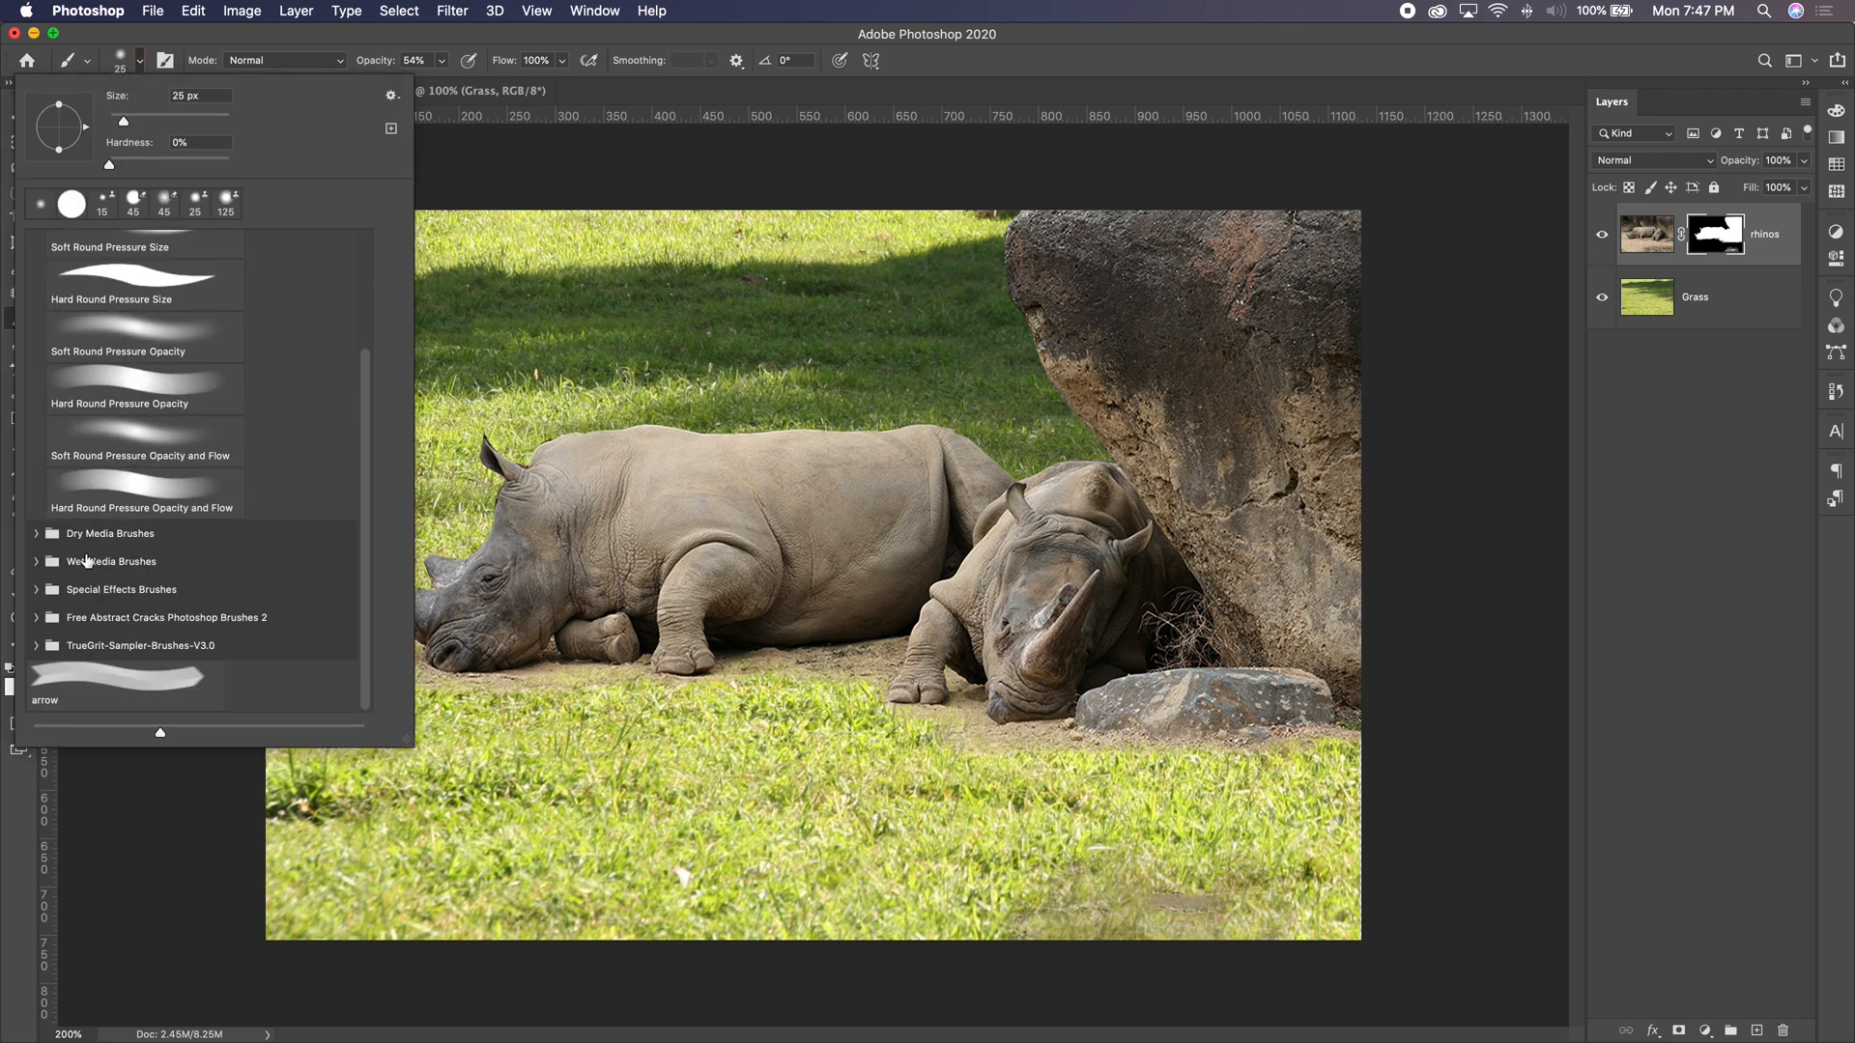
left_click(30, 529)
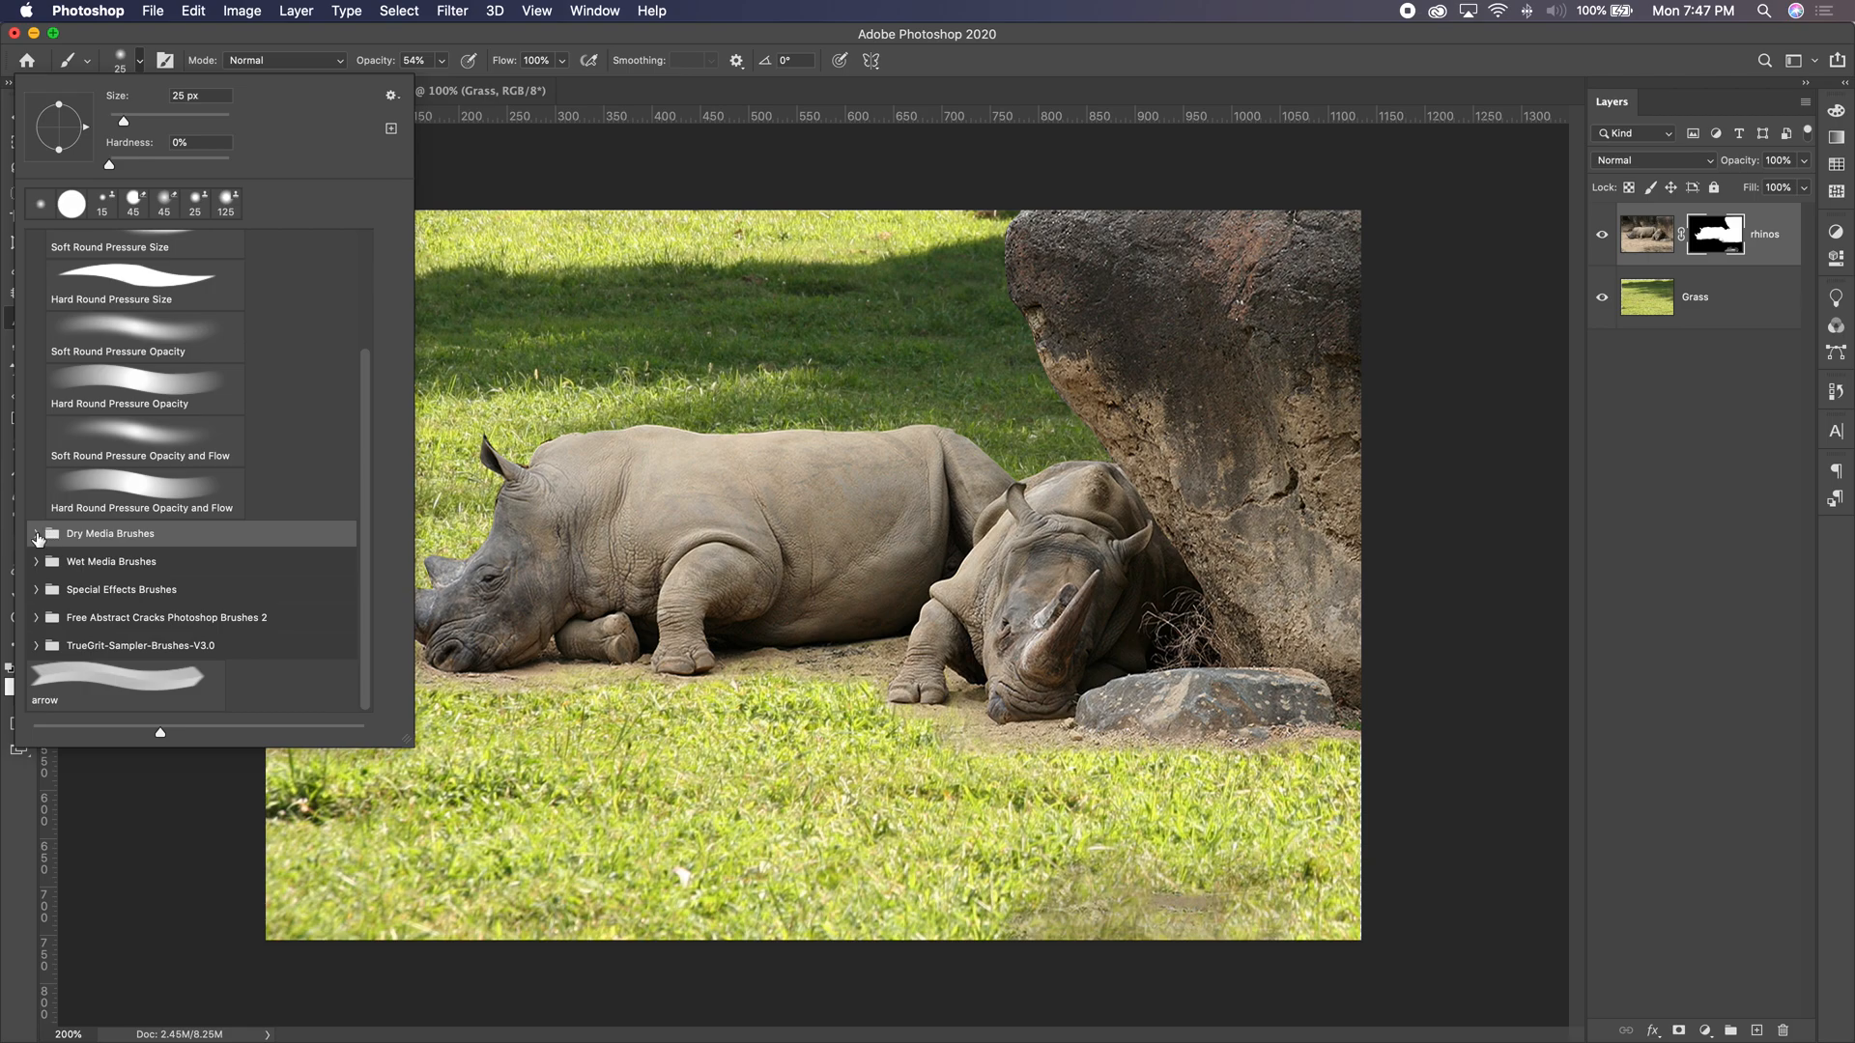
left_click(35, 533)
scroll(177, 582, "down", 6)
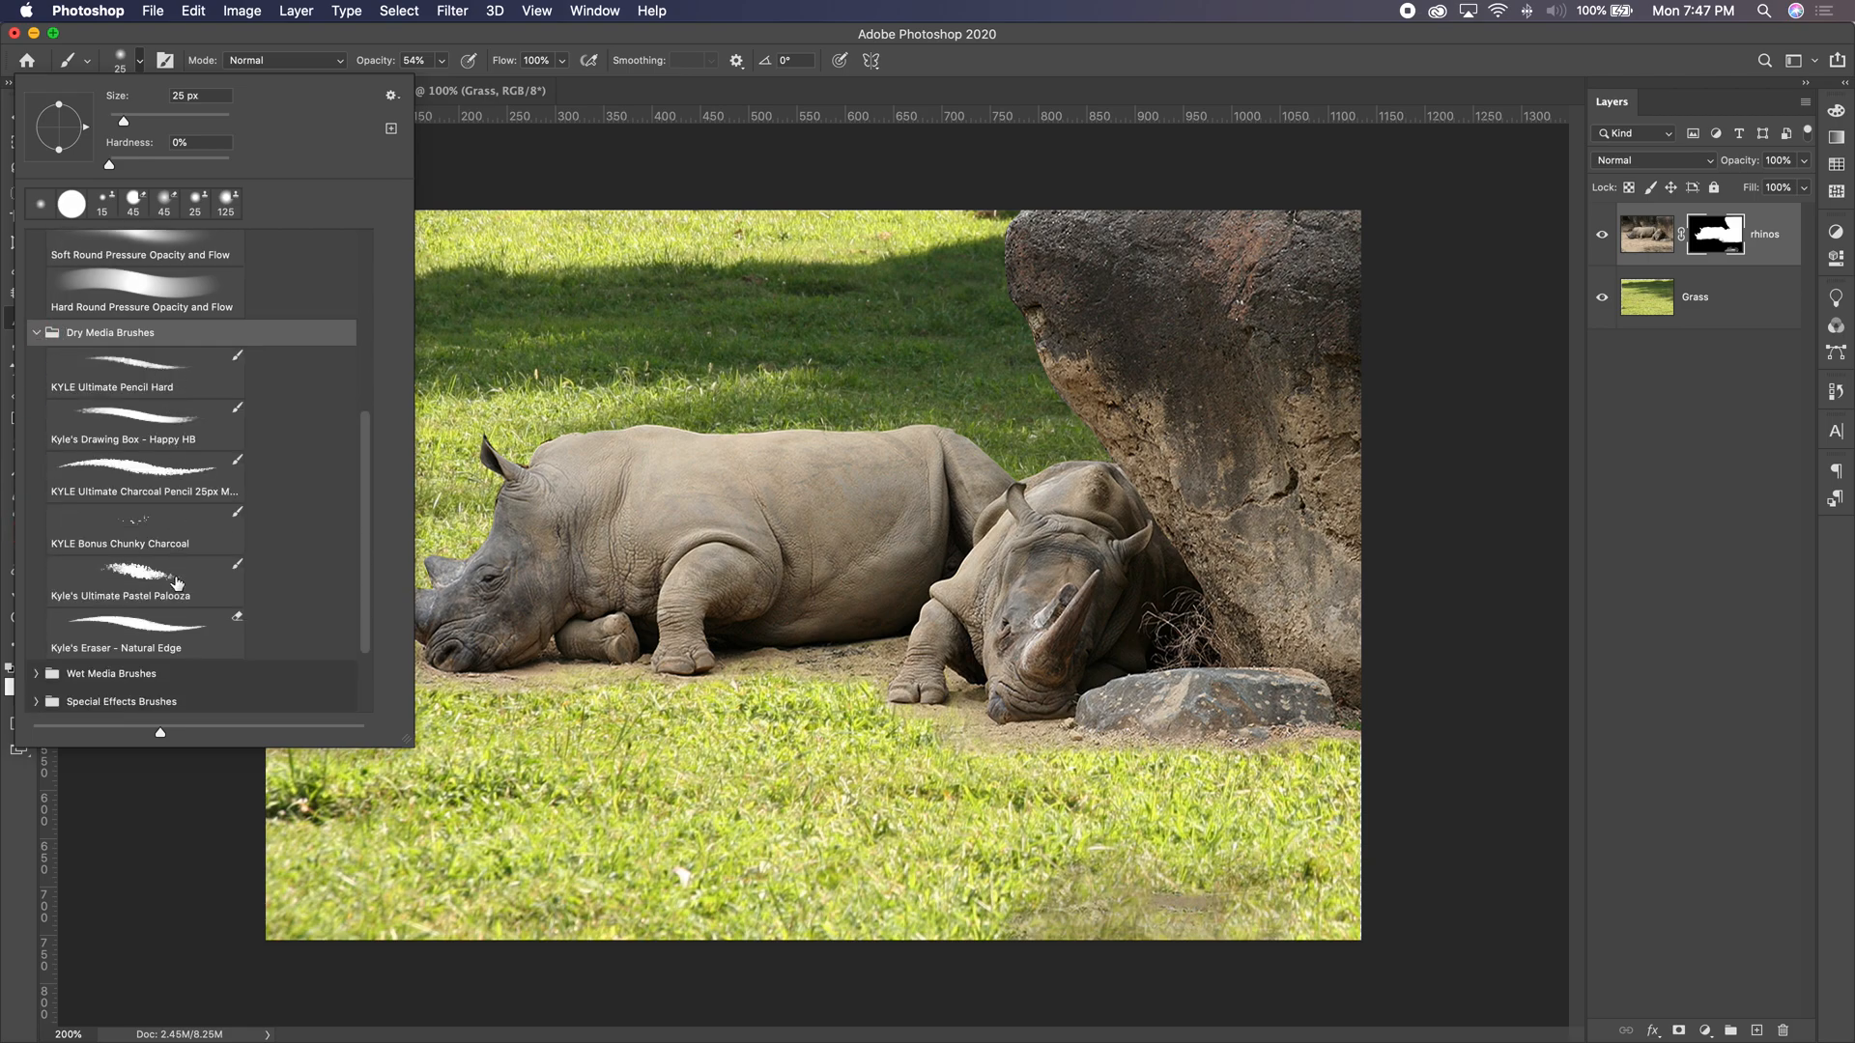
scroll(176, 582, "up", 2)
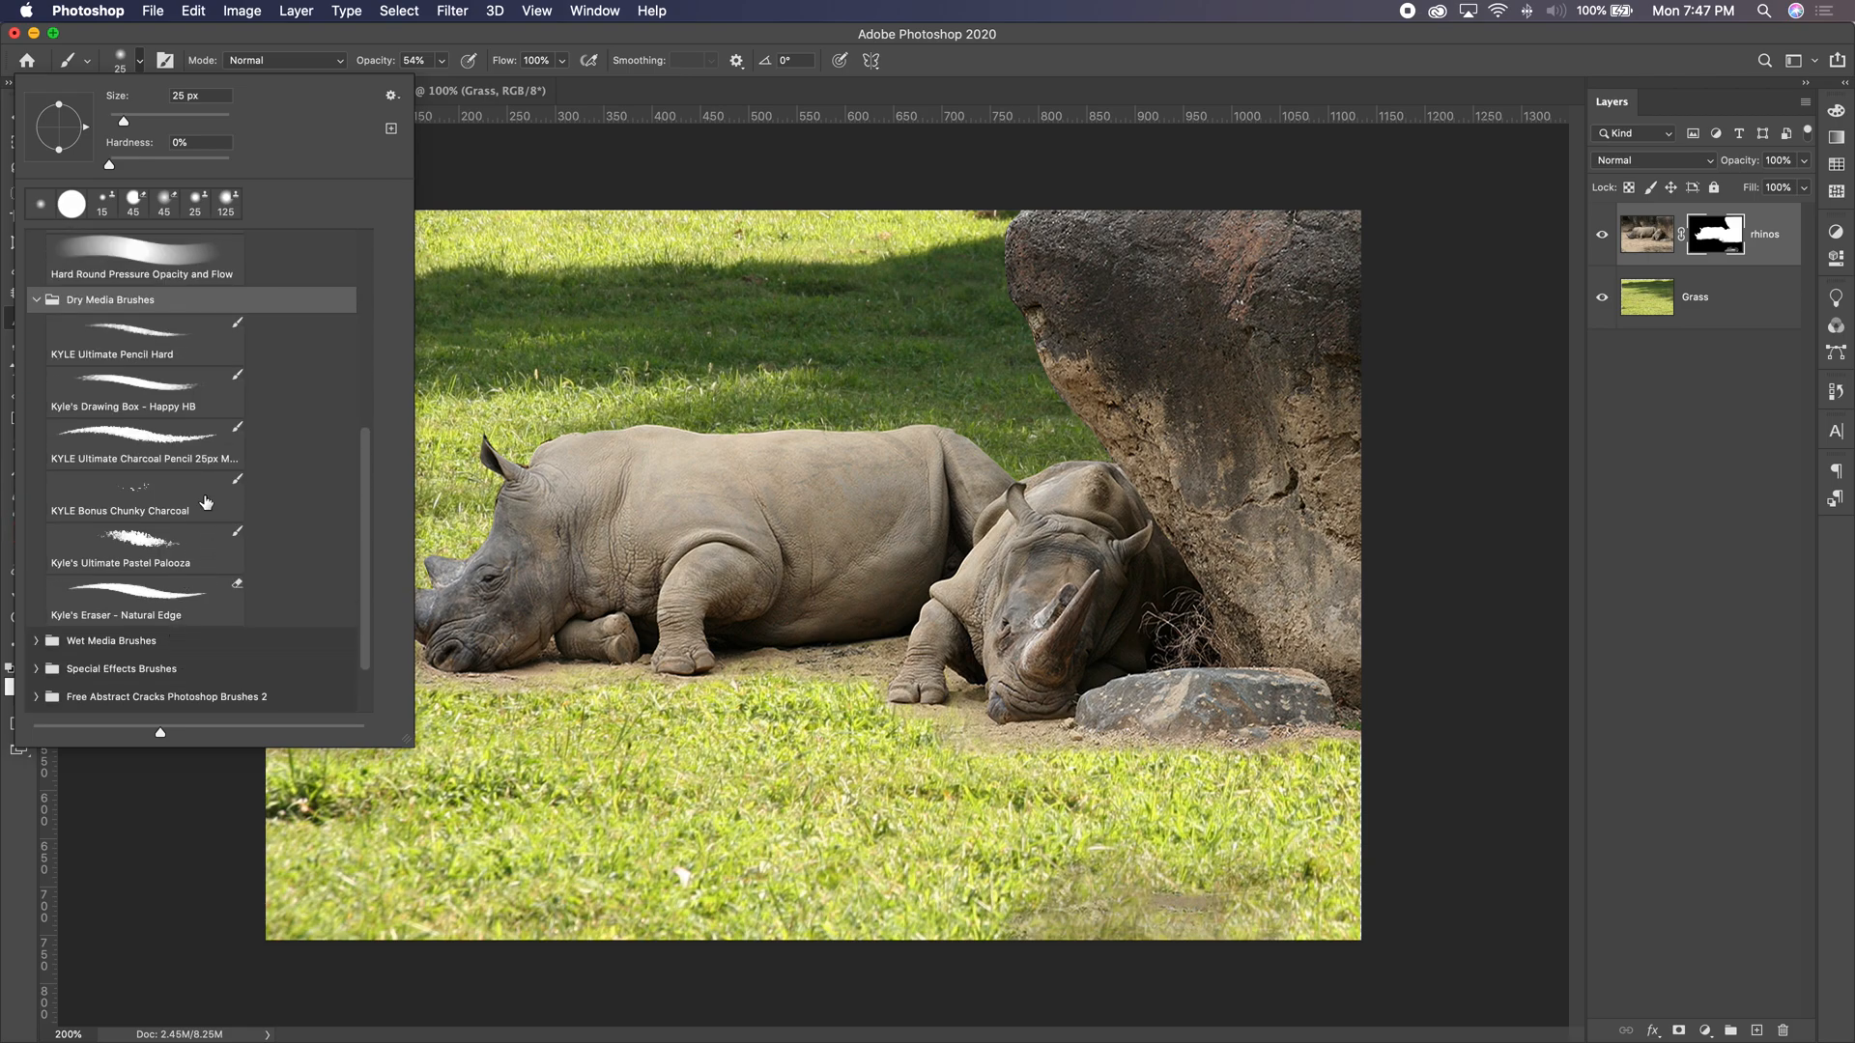
left_click(37, 300)
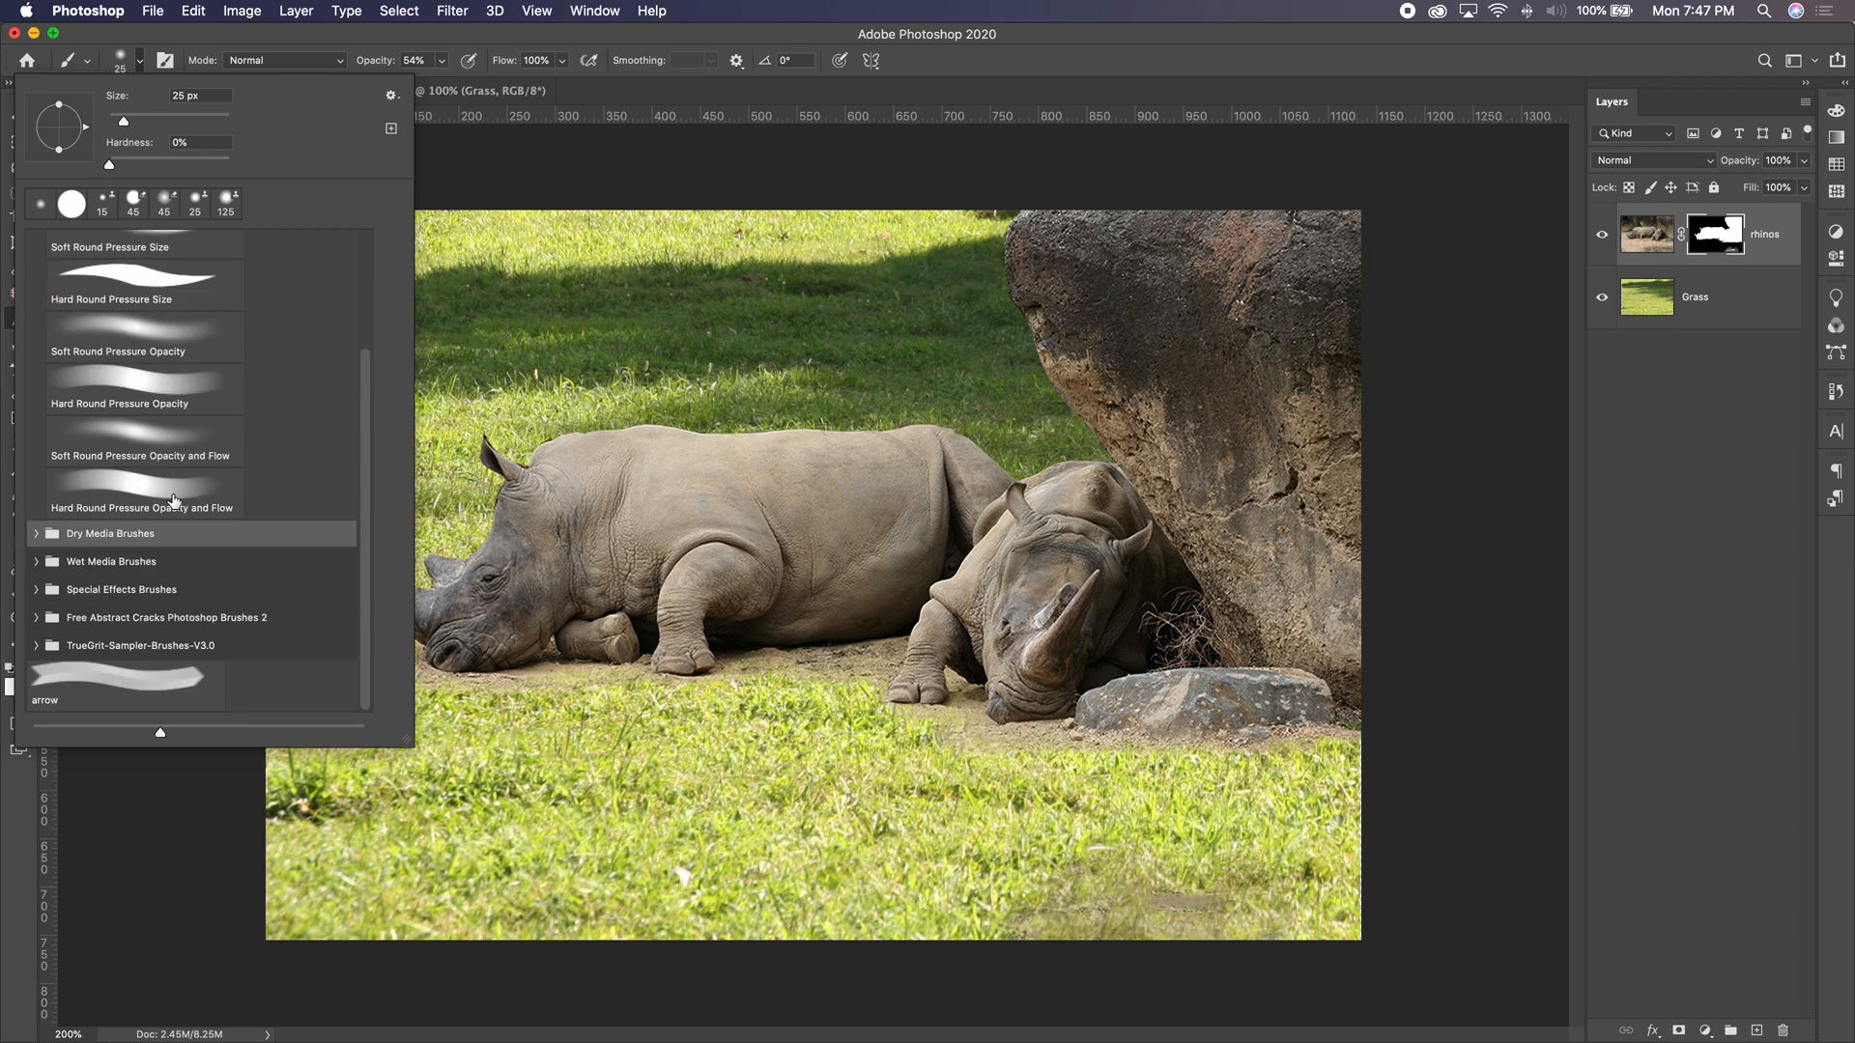
scroll(175, 500, "up", 3)
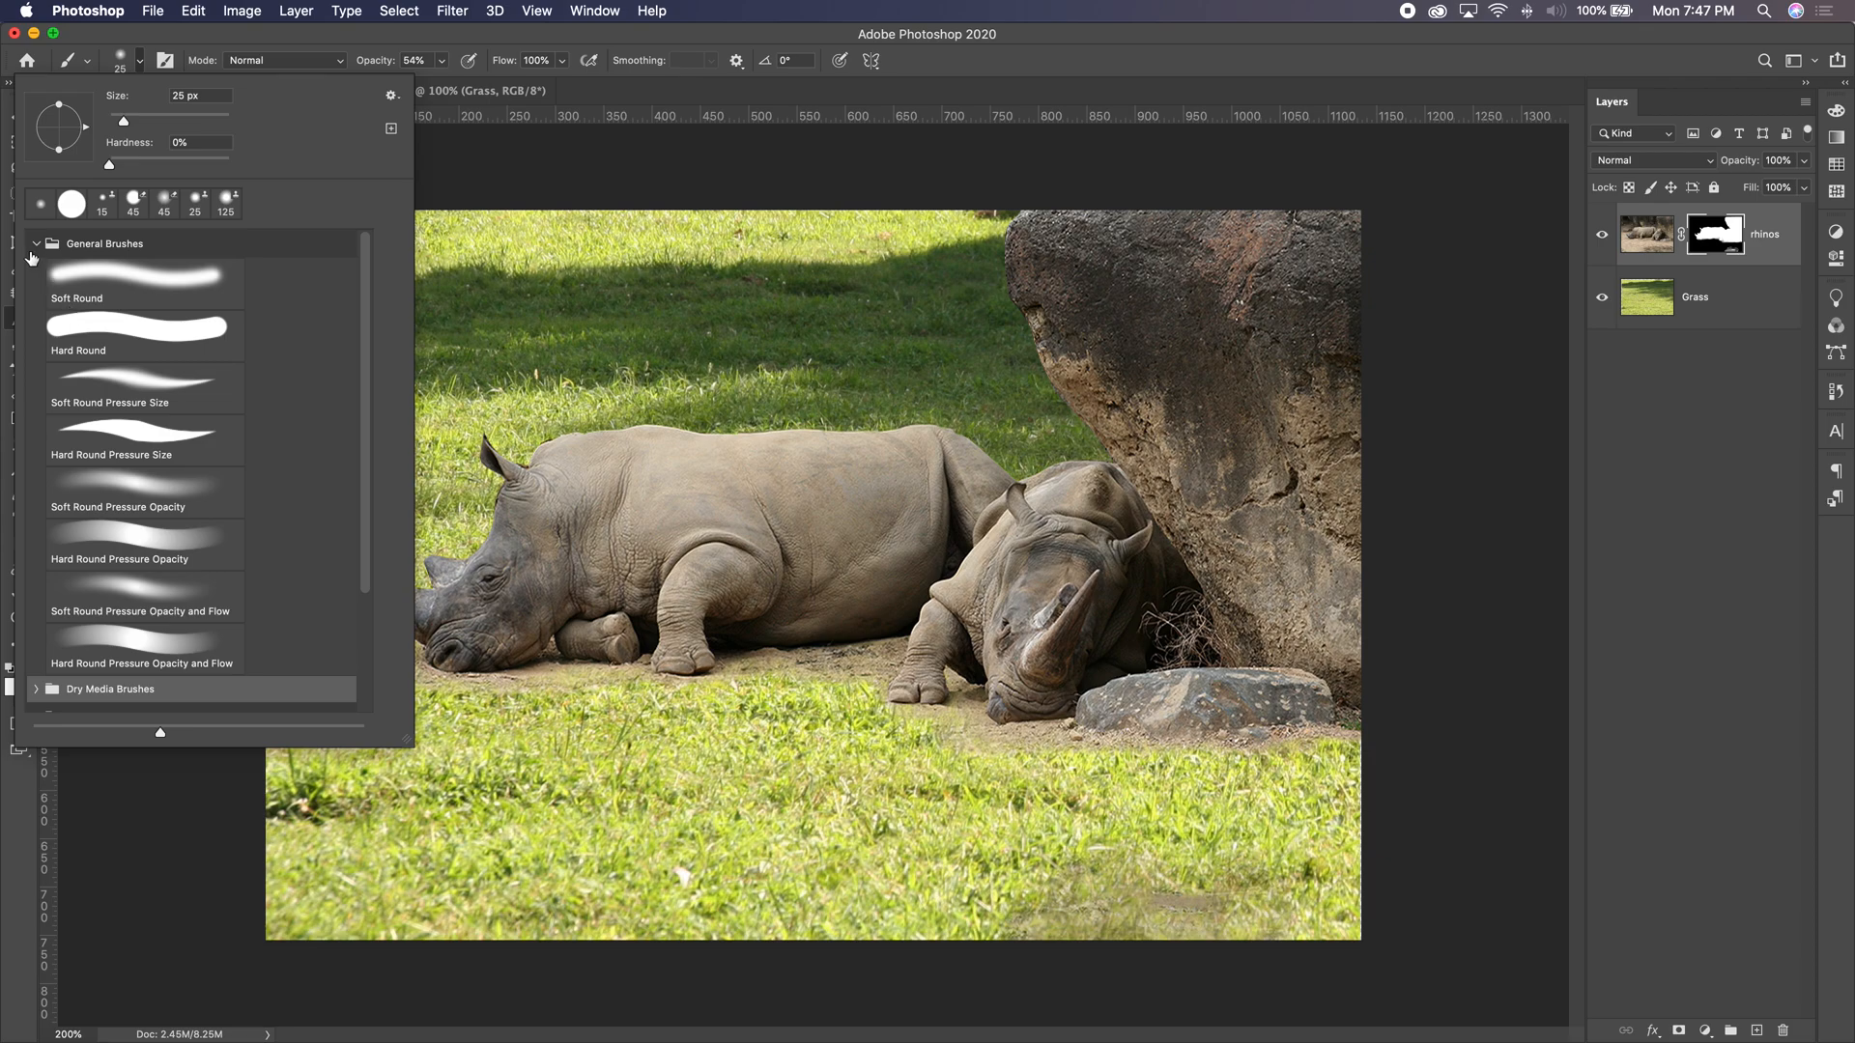
left_click(34, 244)
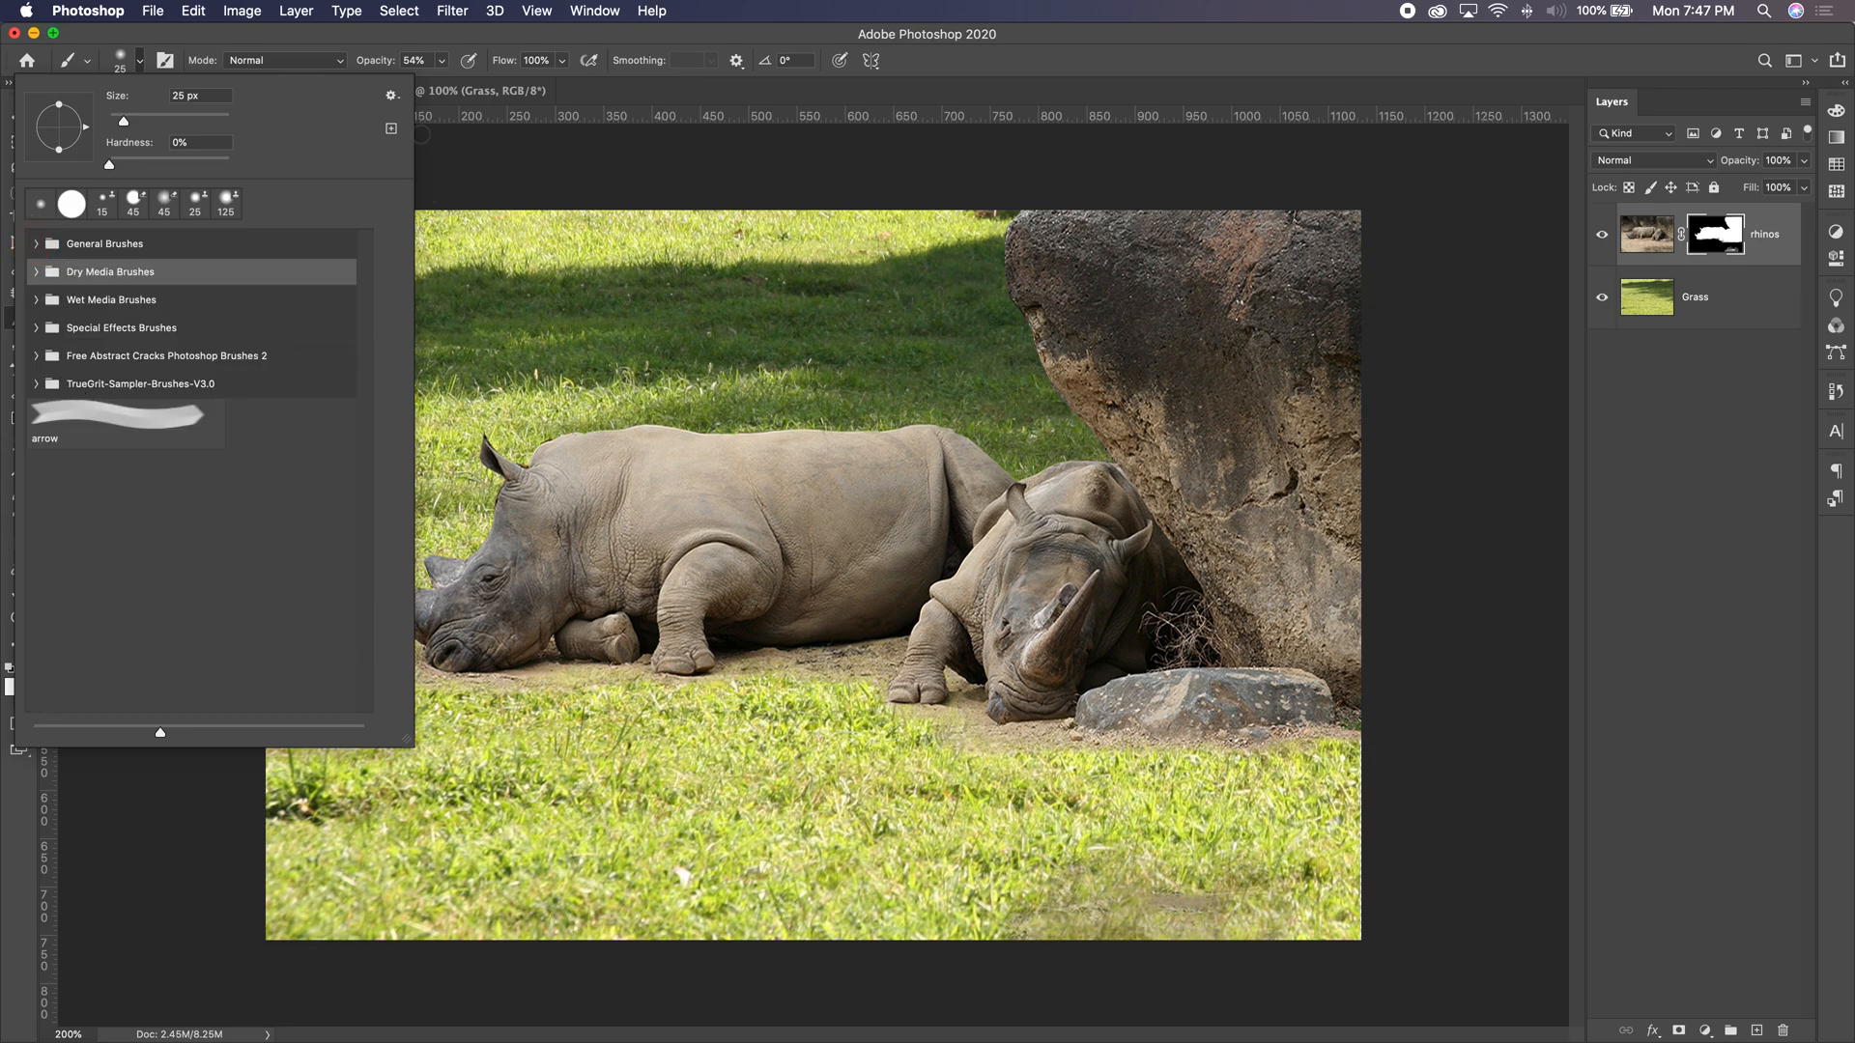
Restore the Legacy Brushes set to the list of brush presets.
left_click(392, 95)
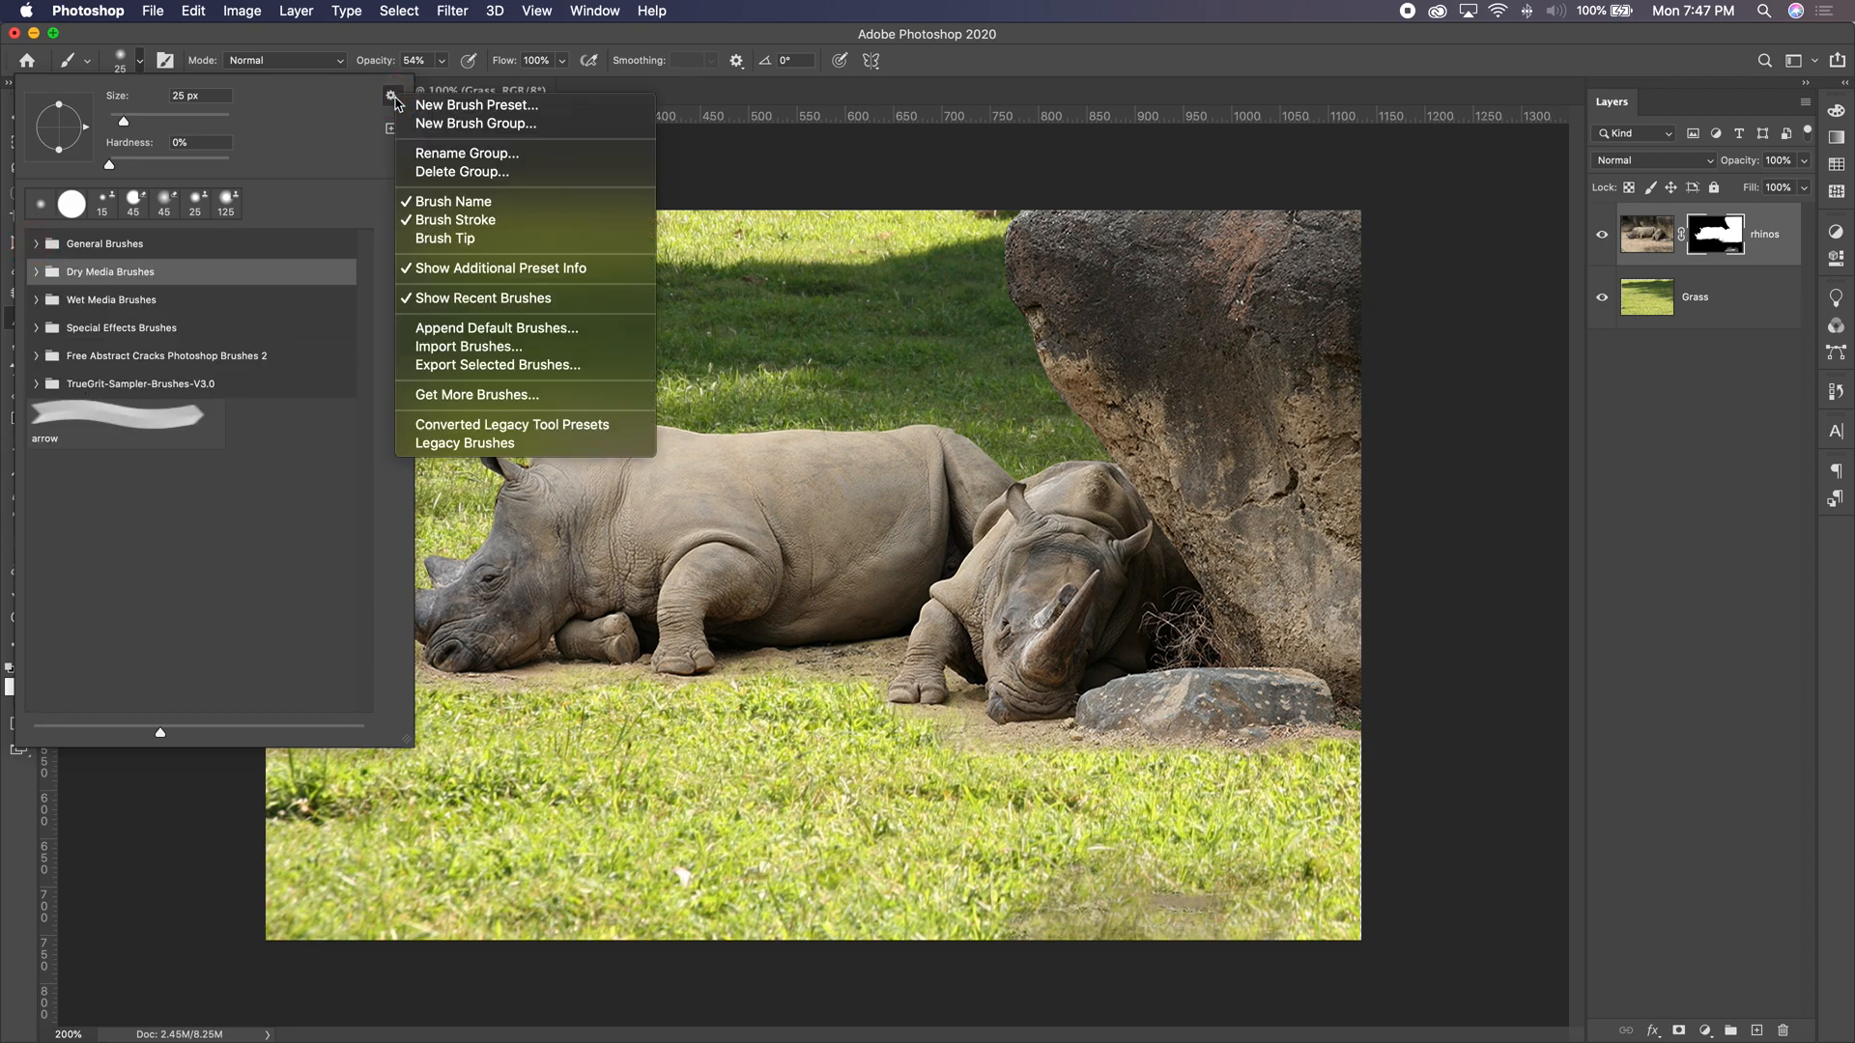
left_click(373, 101)
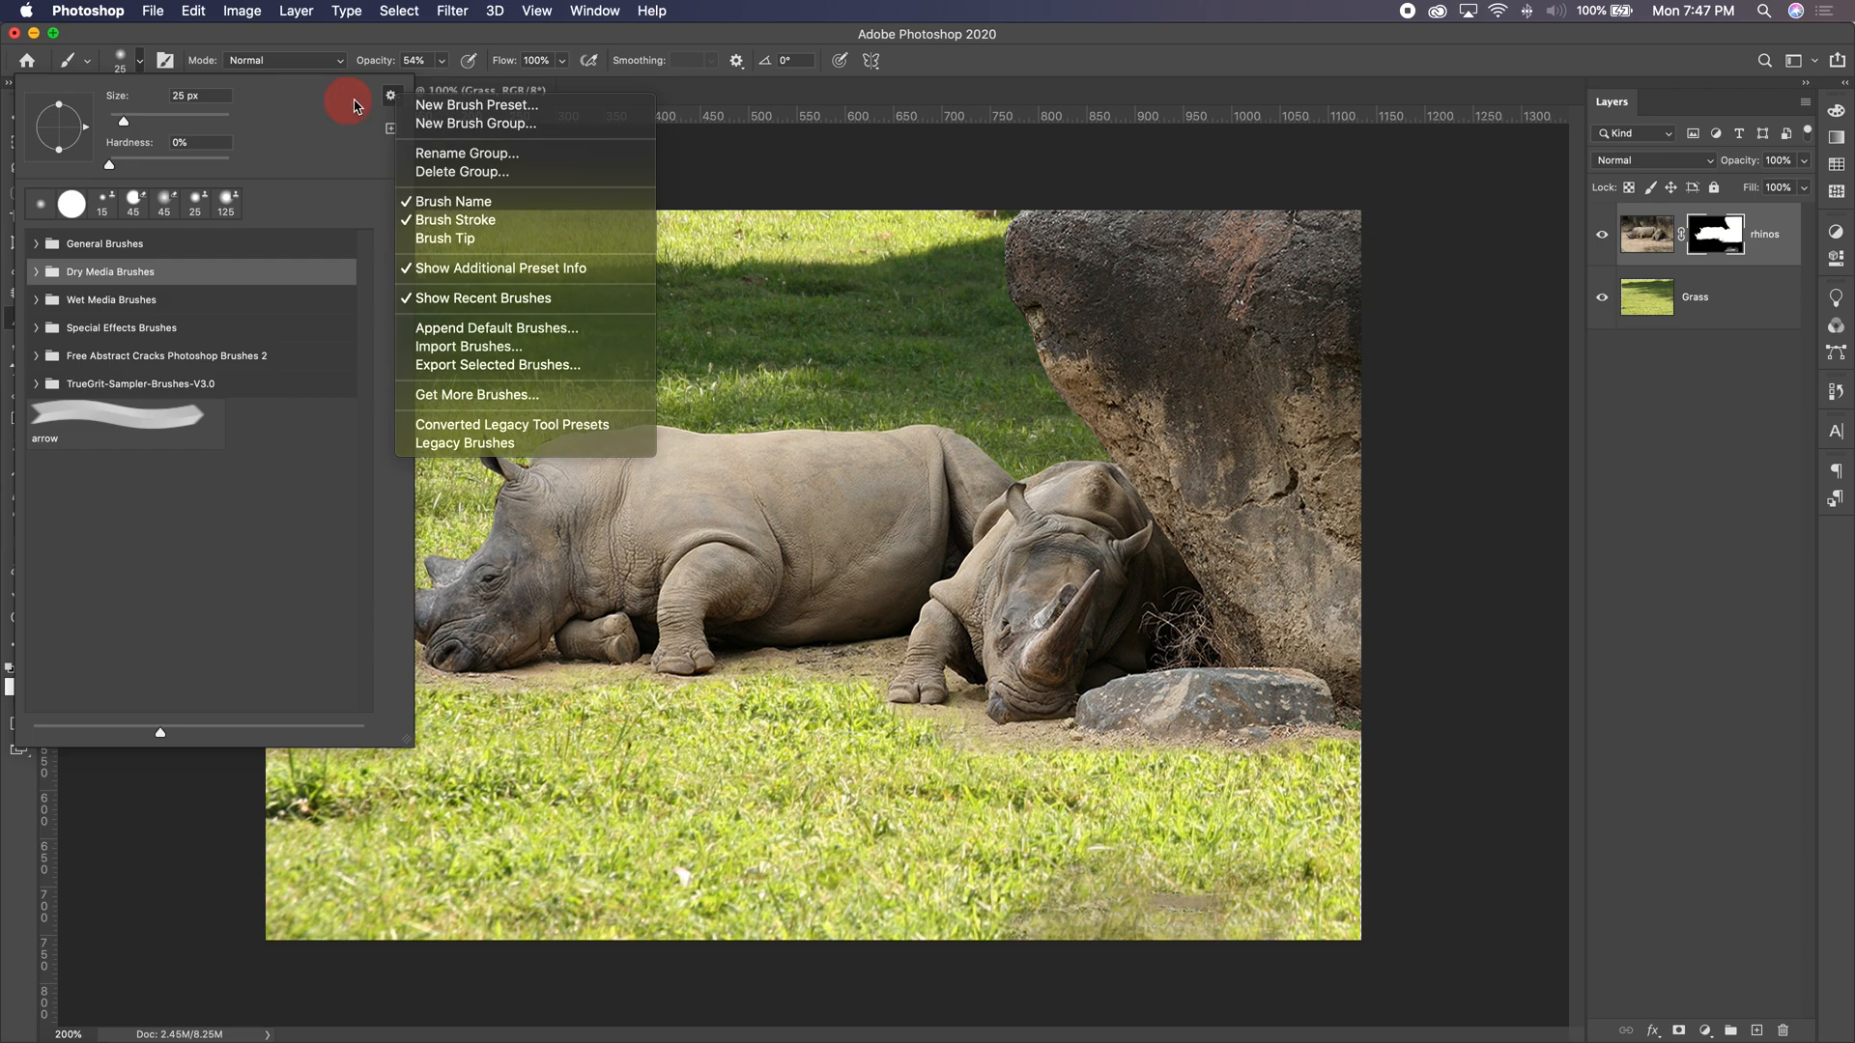
left_click(391, 97)
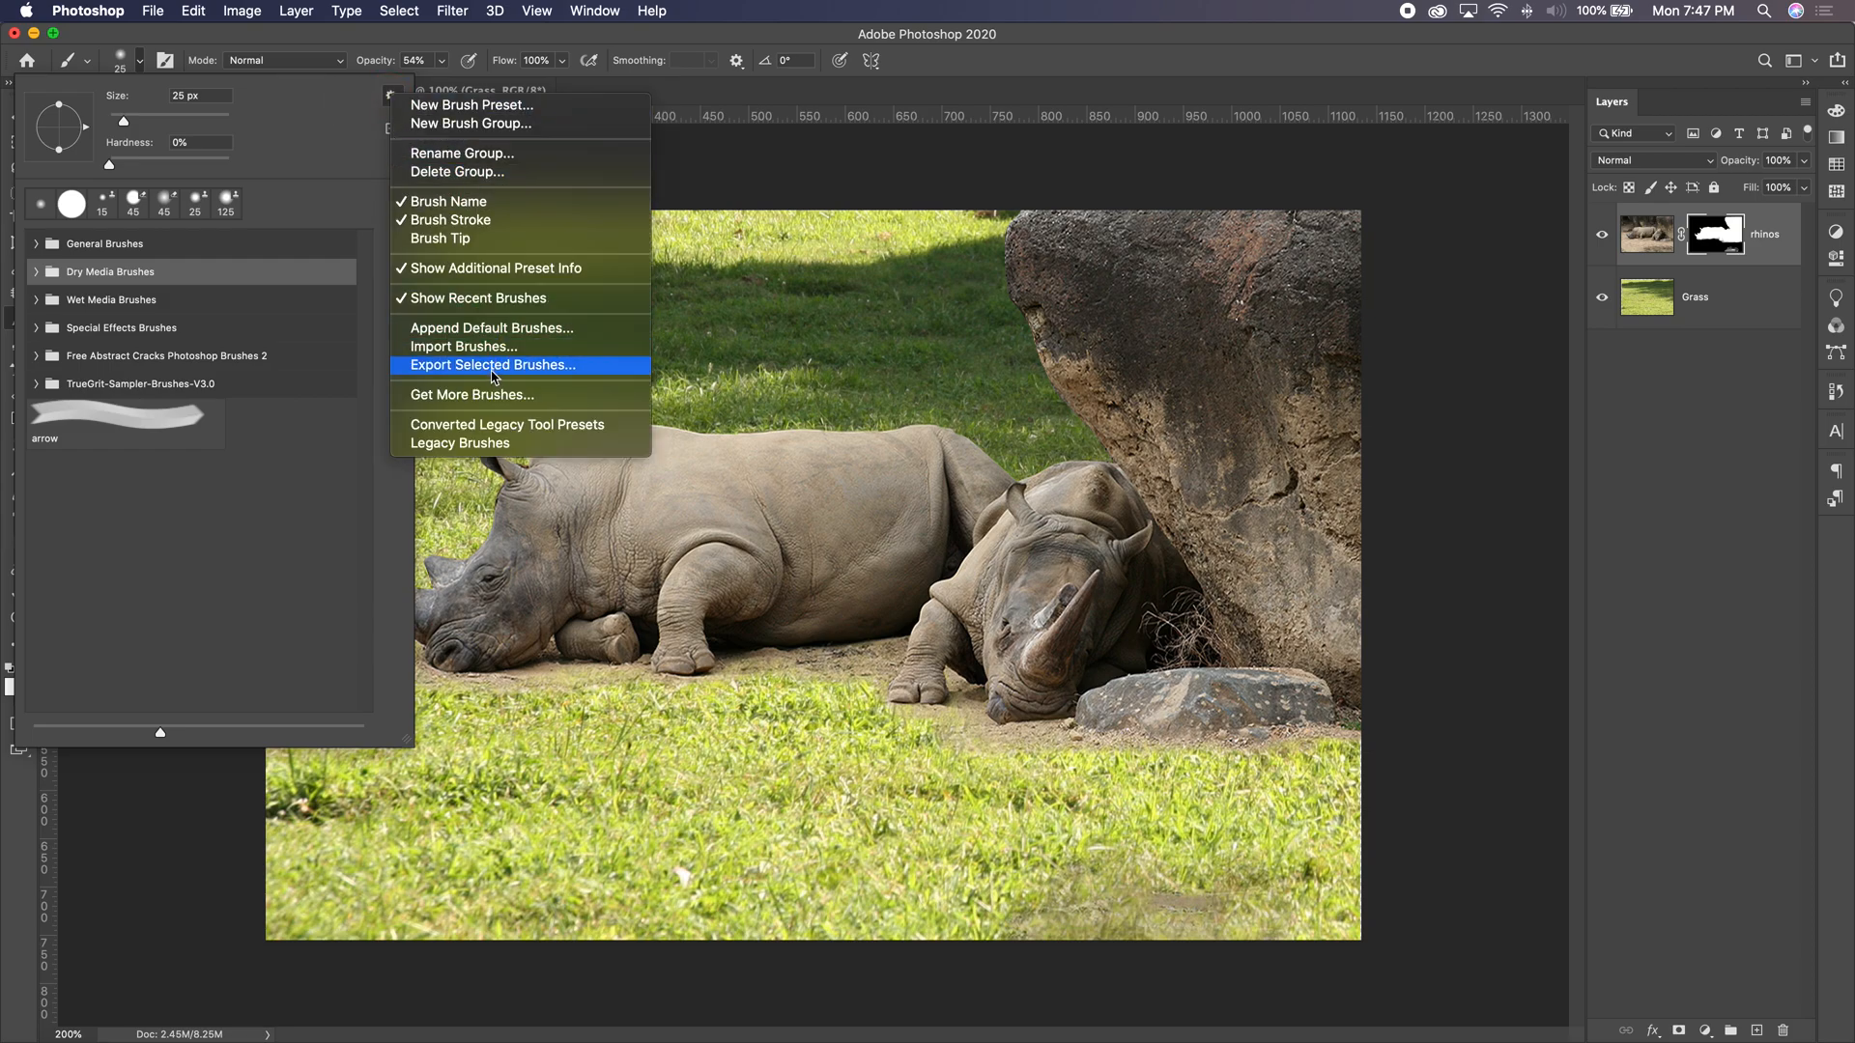
left_click(471, 444)
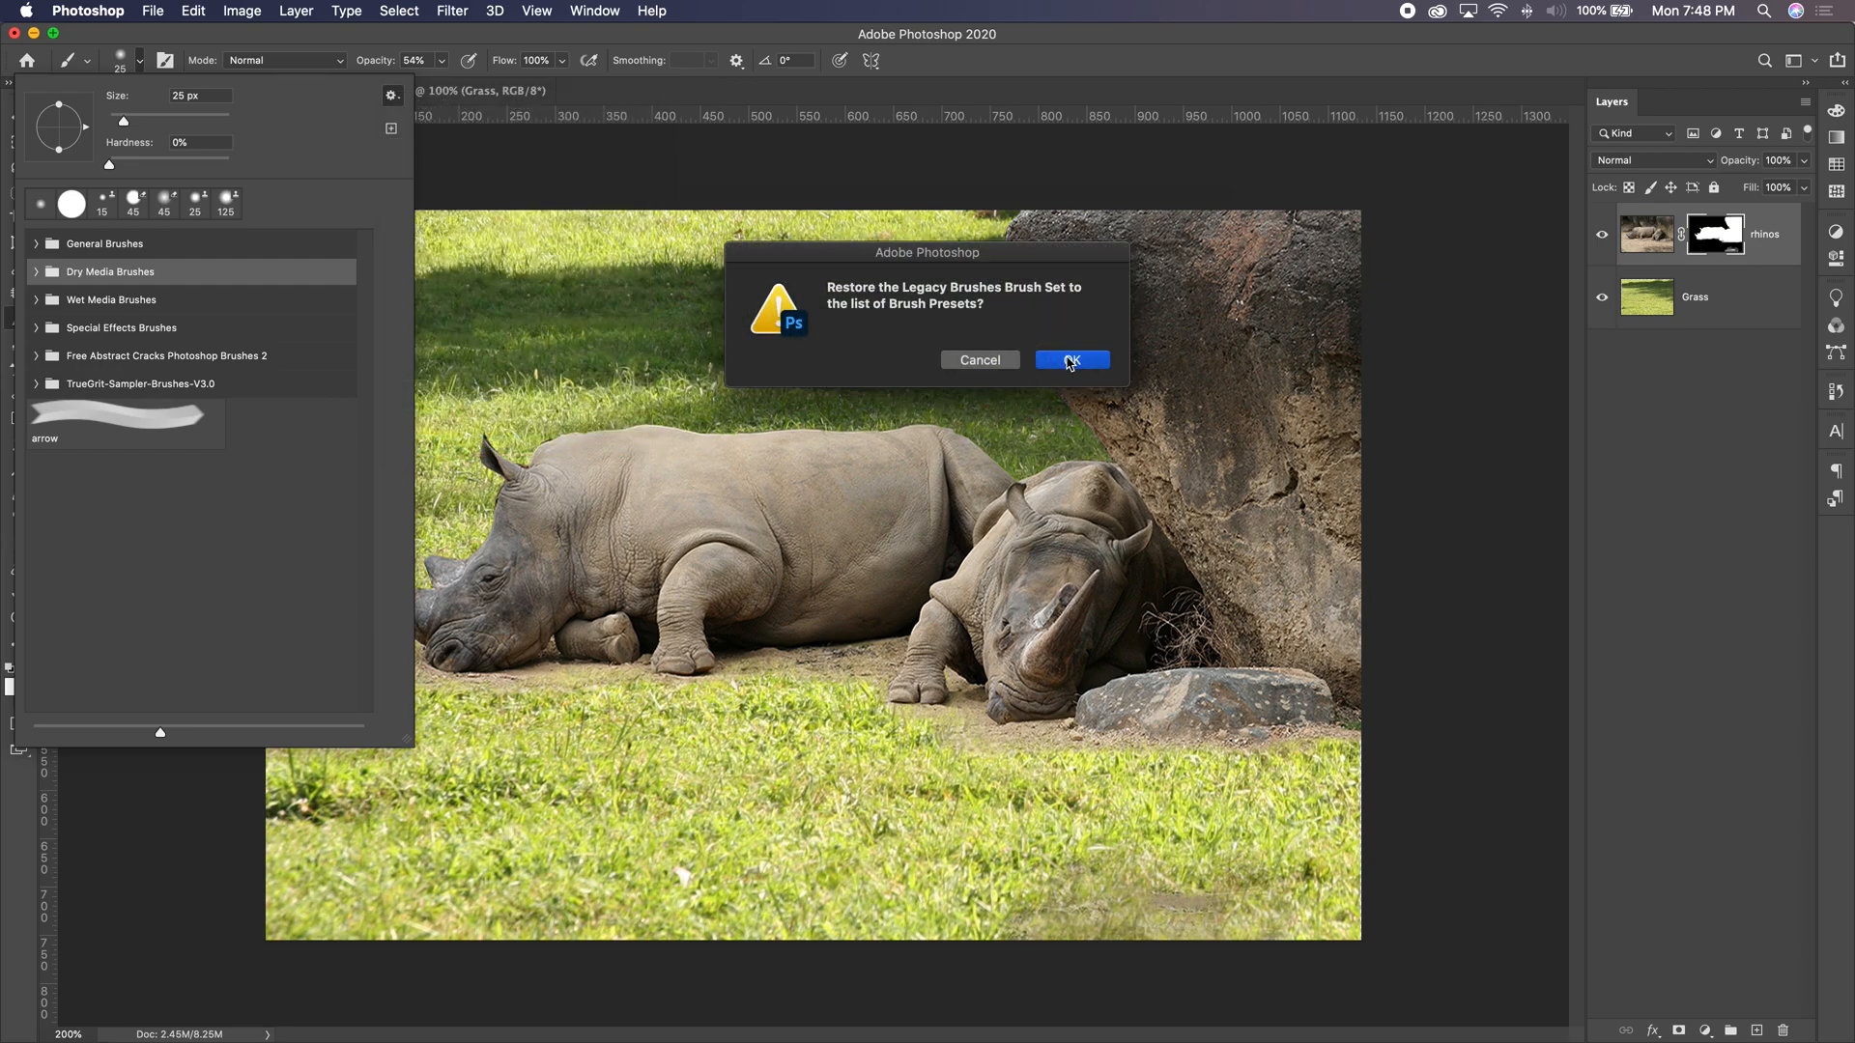
left_click(1069, 362)
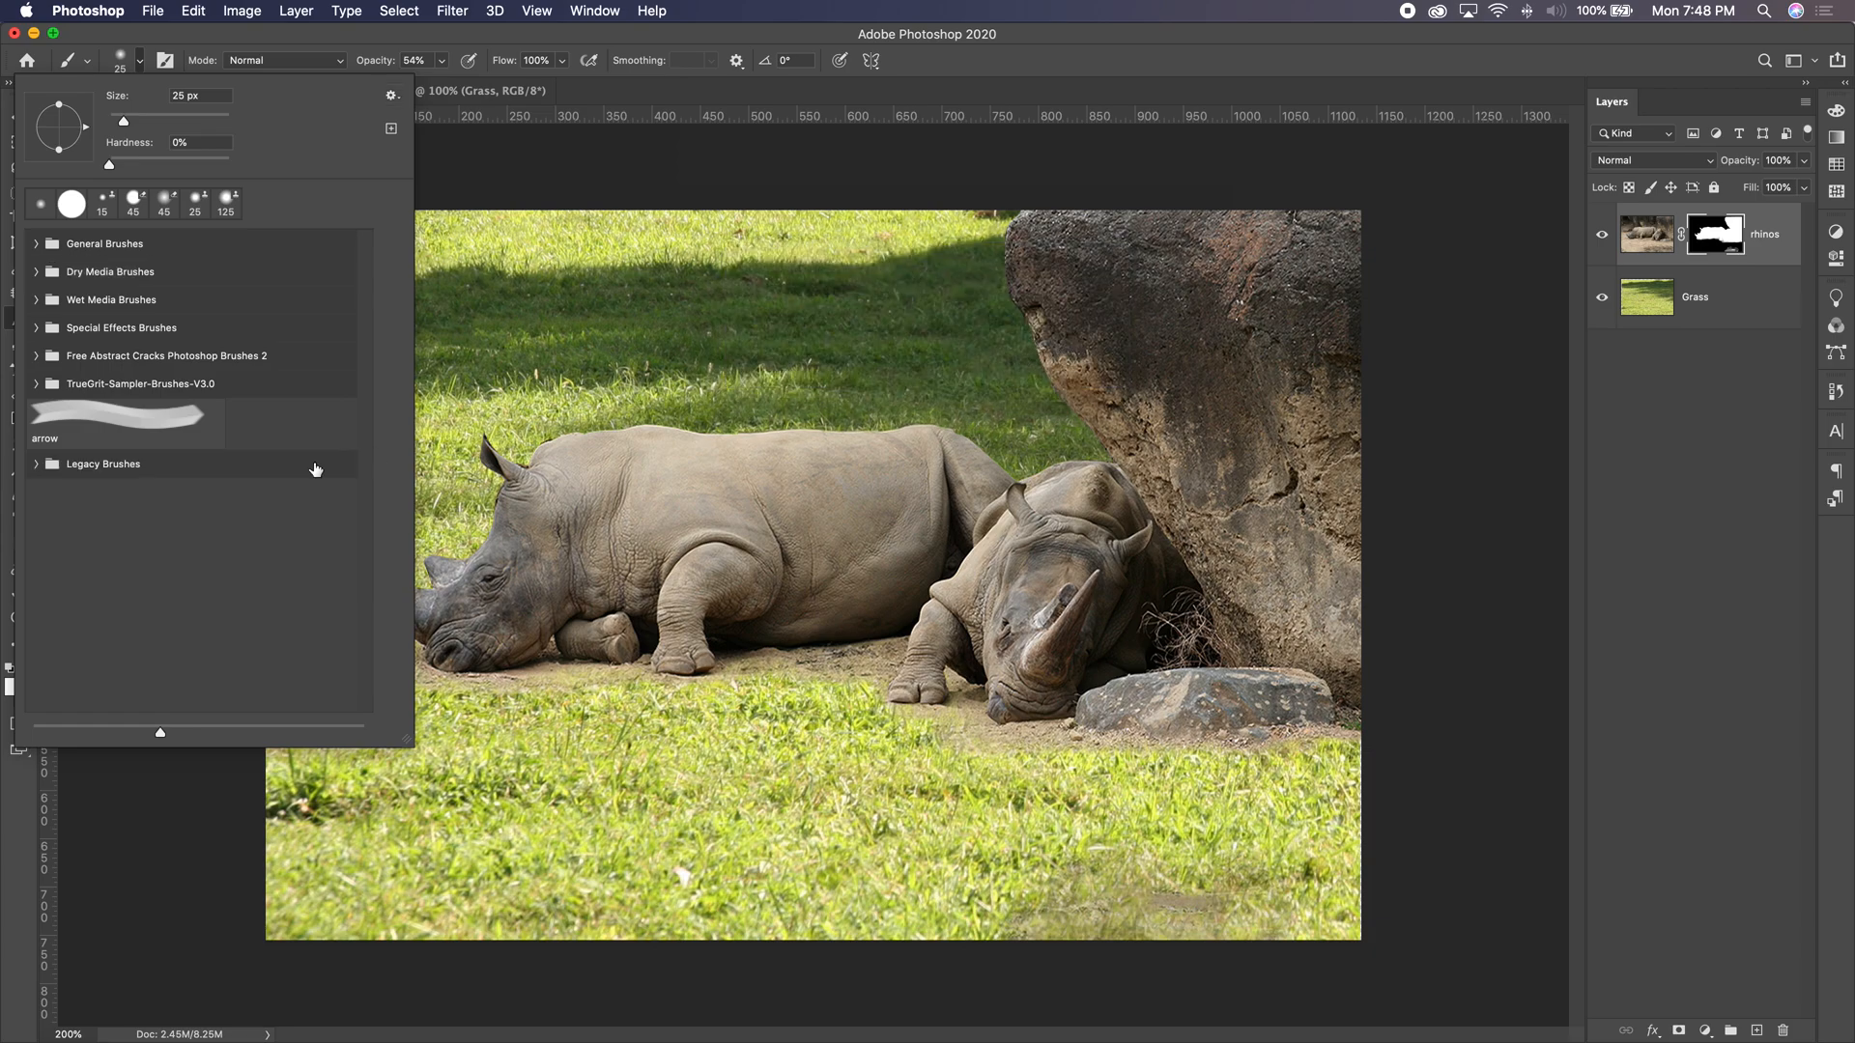
Examine the subgroups of the Legacy Brushes set, including the Special Effect Brushes.
left_click(36, 465)
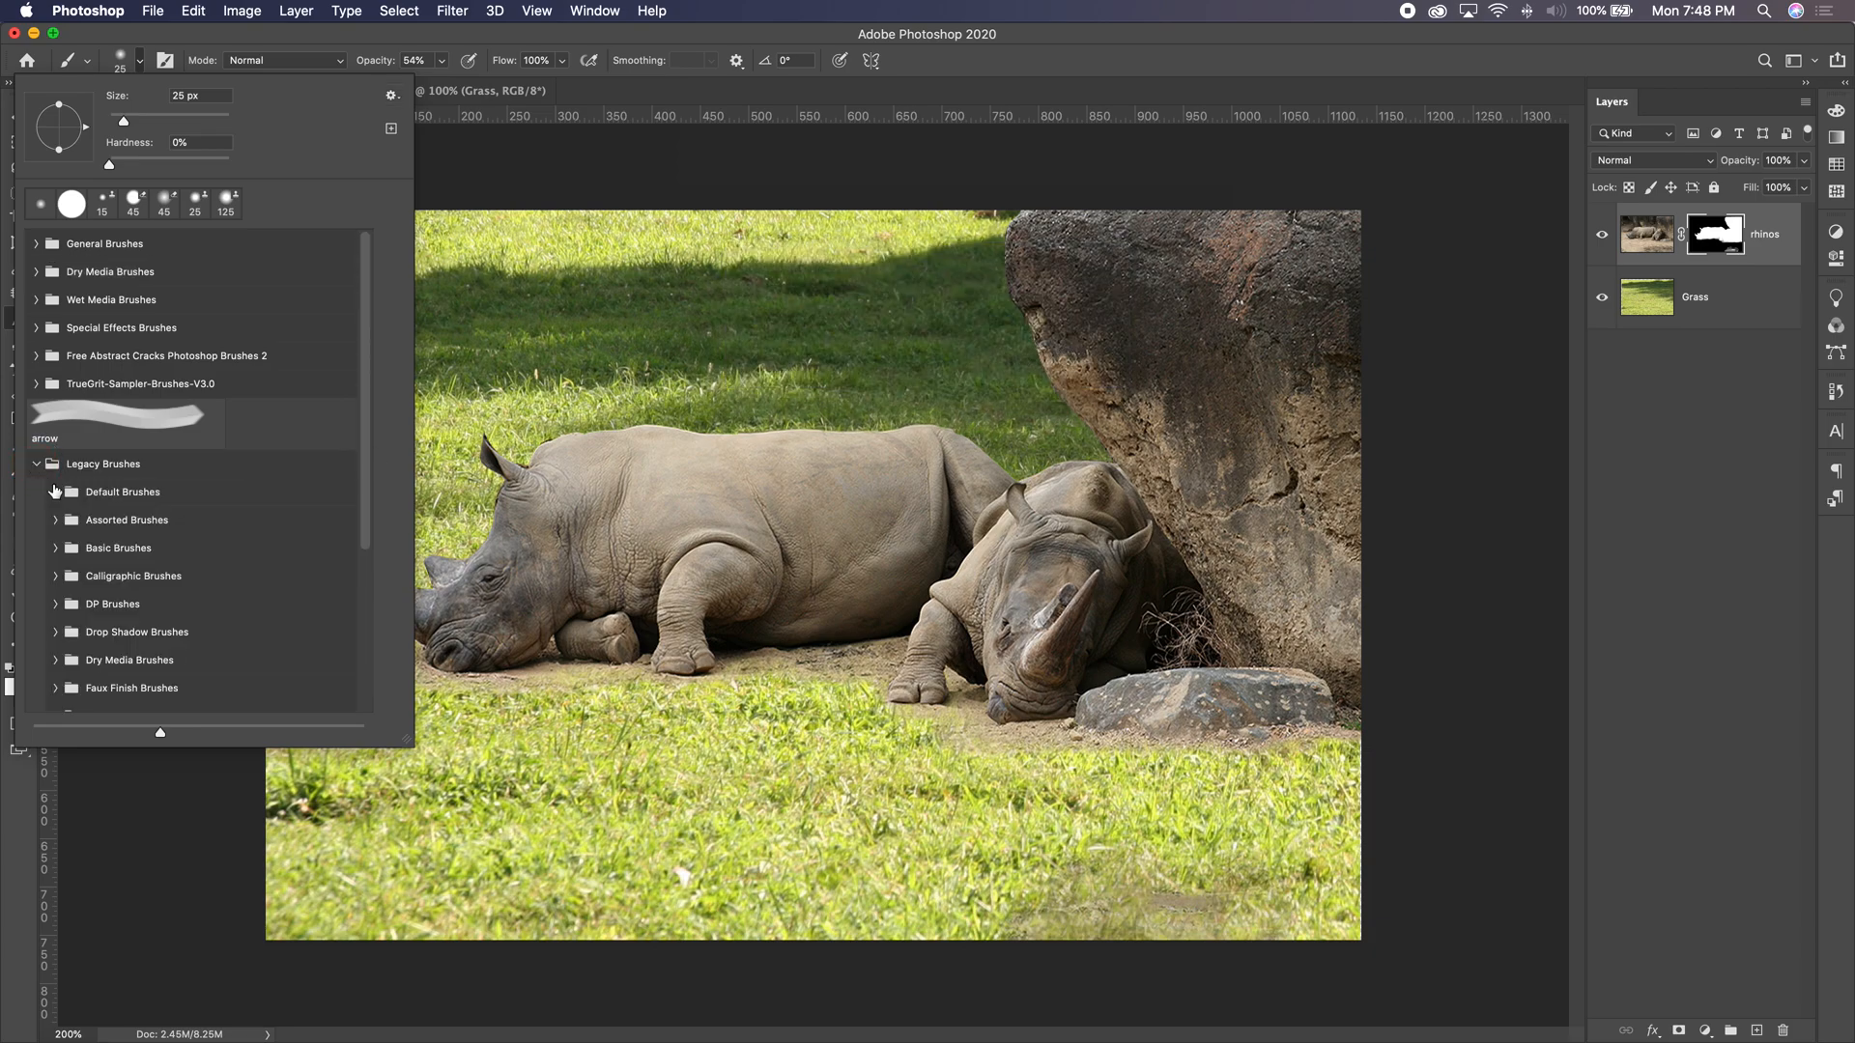
scroll(155, 527, "down", 3)
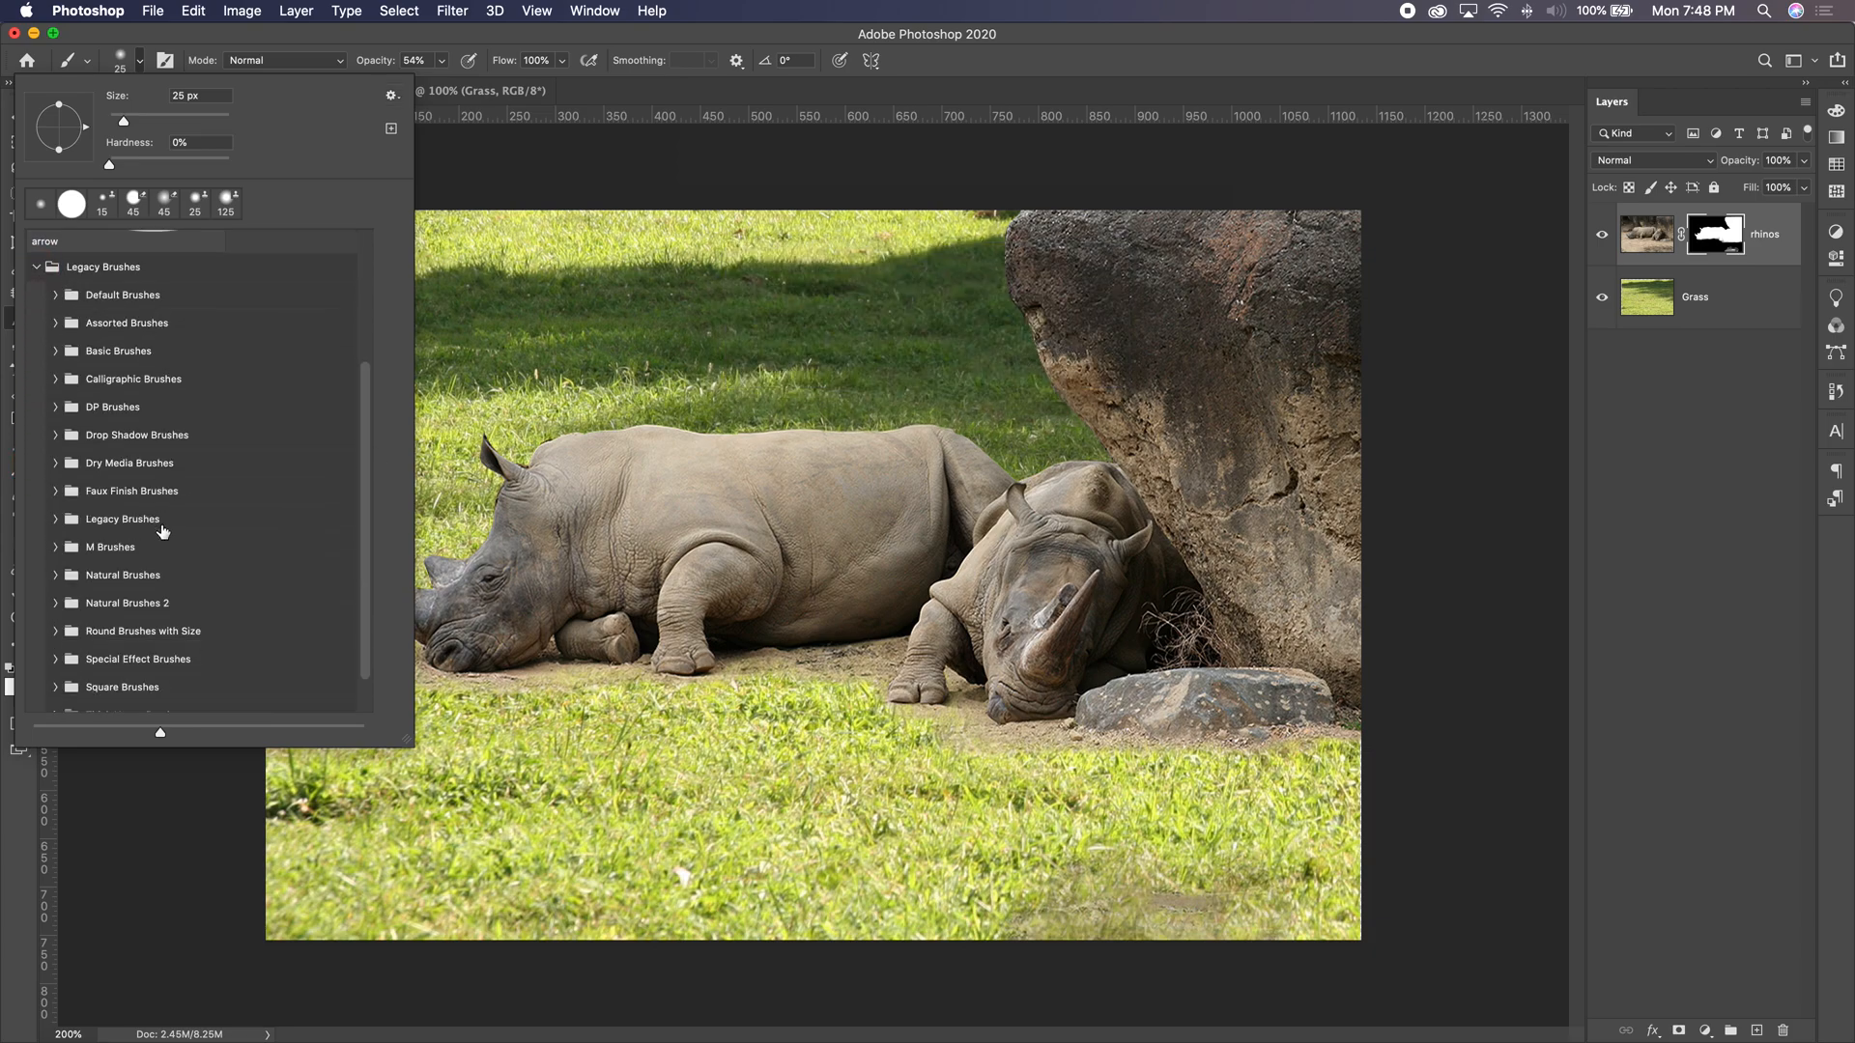
scroll(162, 532, "down", 1)
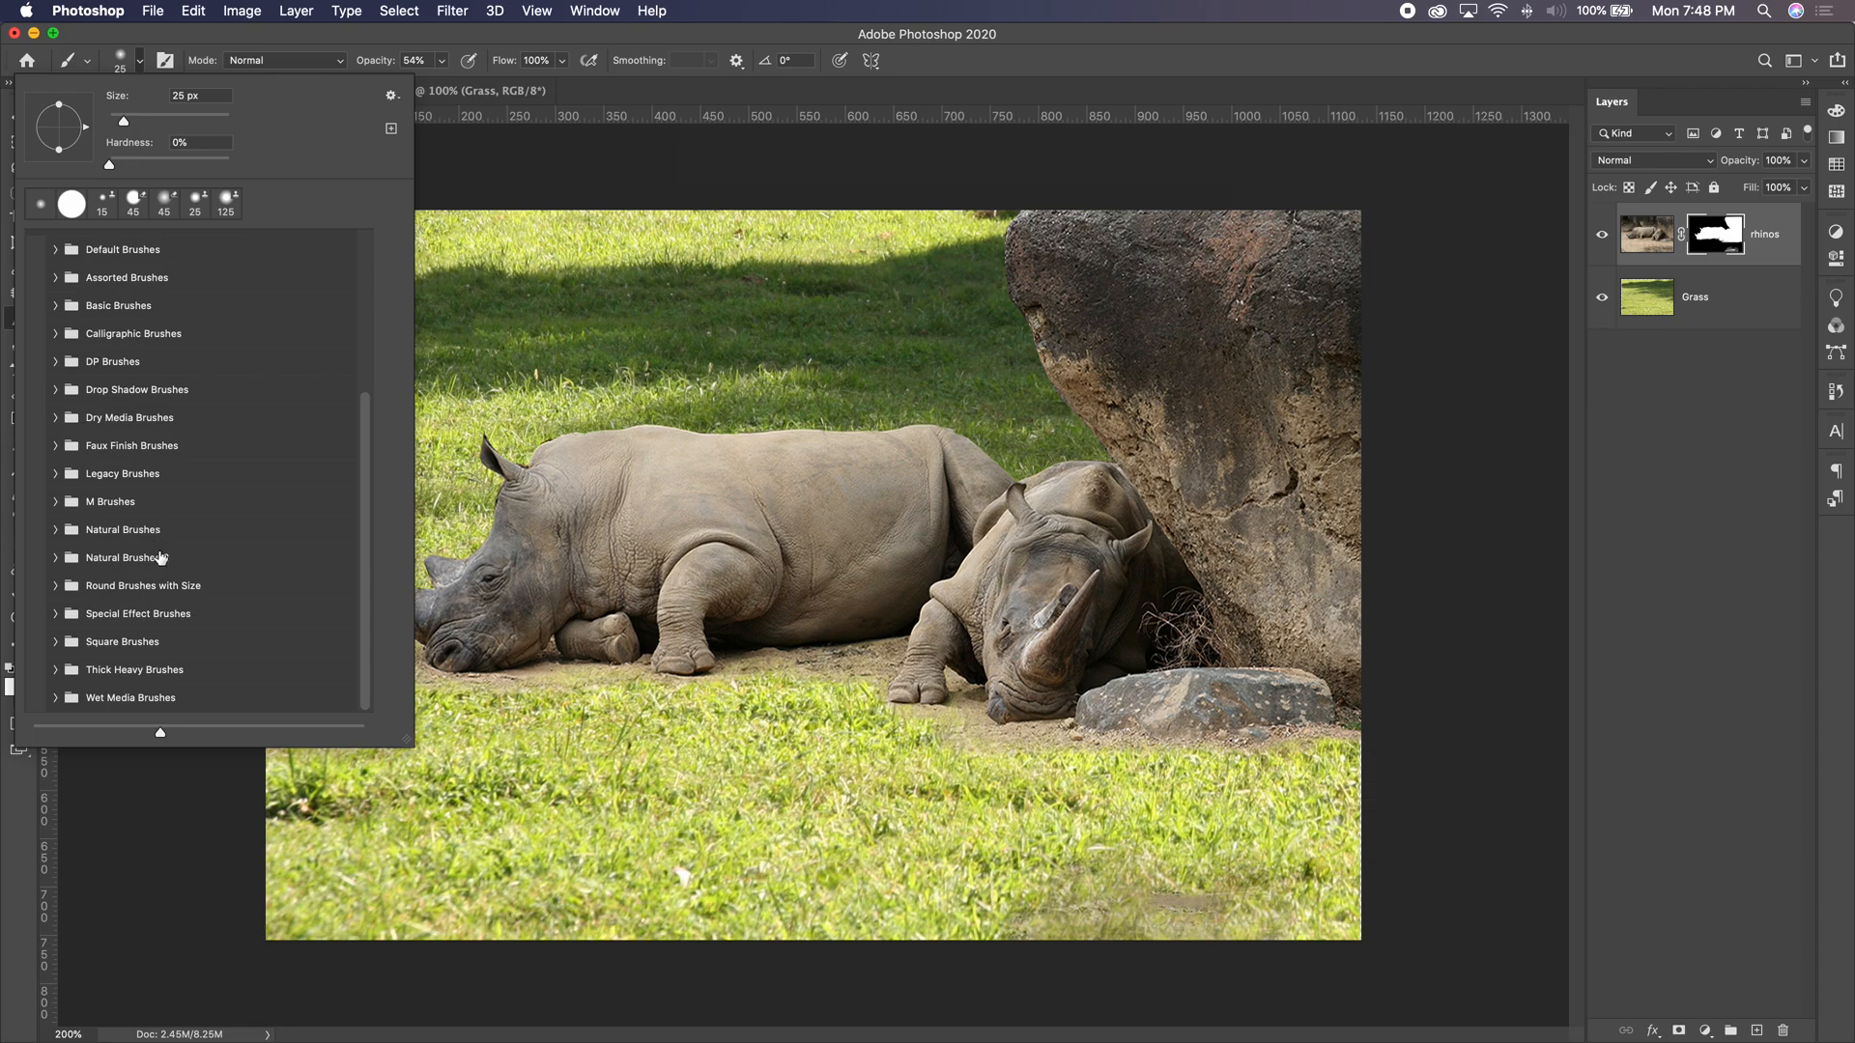
left_click(55, 614)
scroll(91, 616, "down", 8)
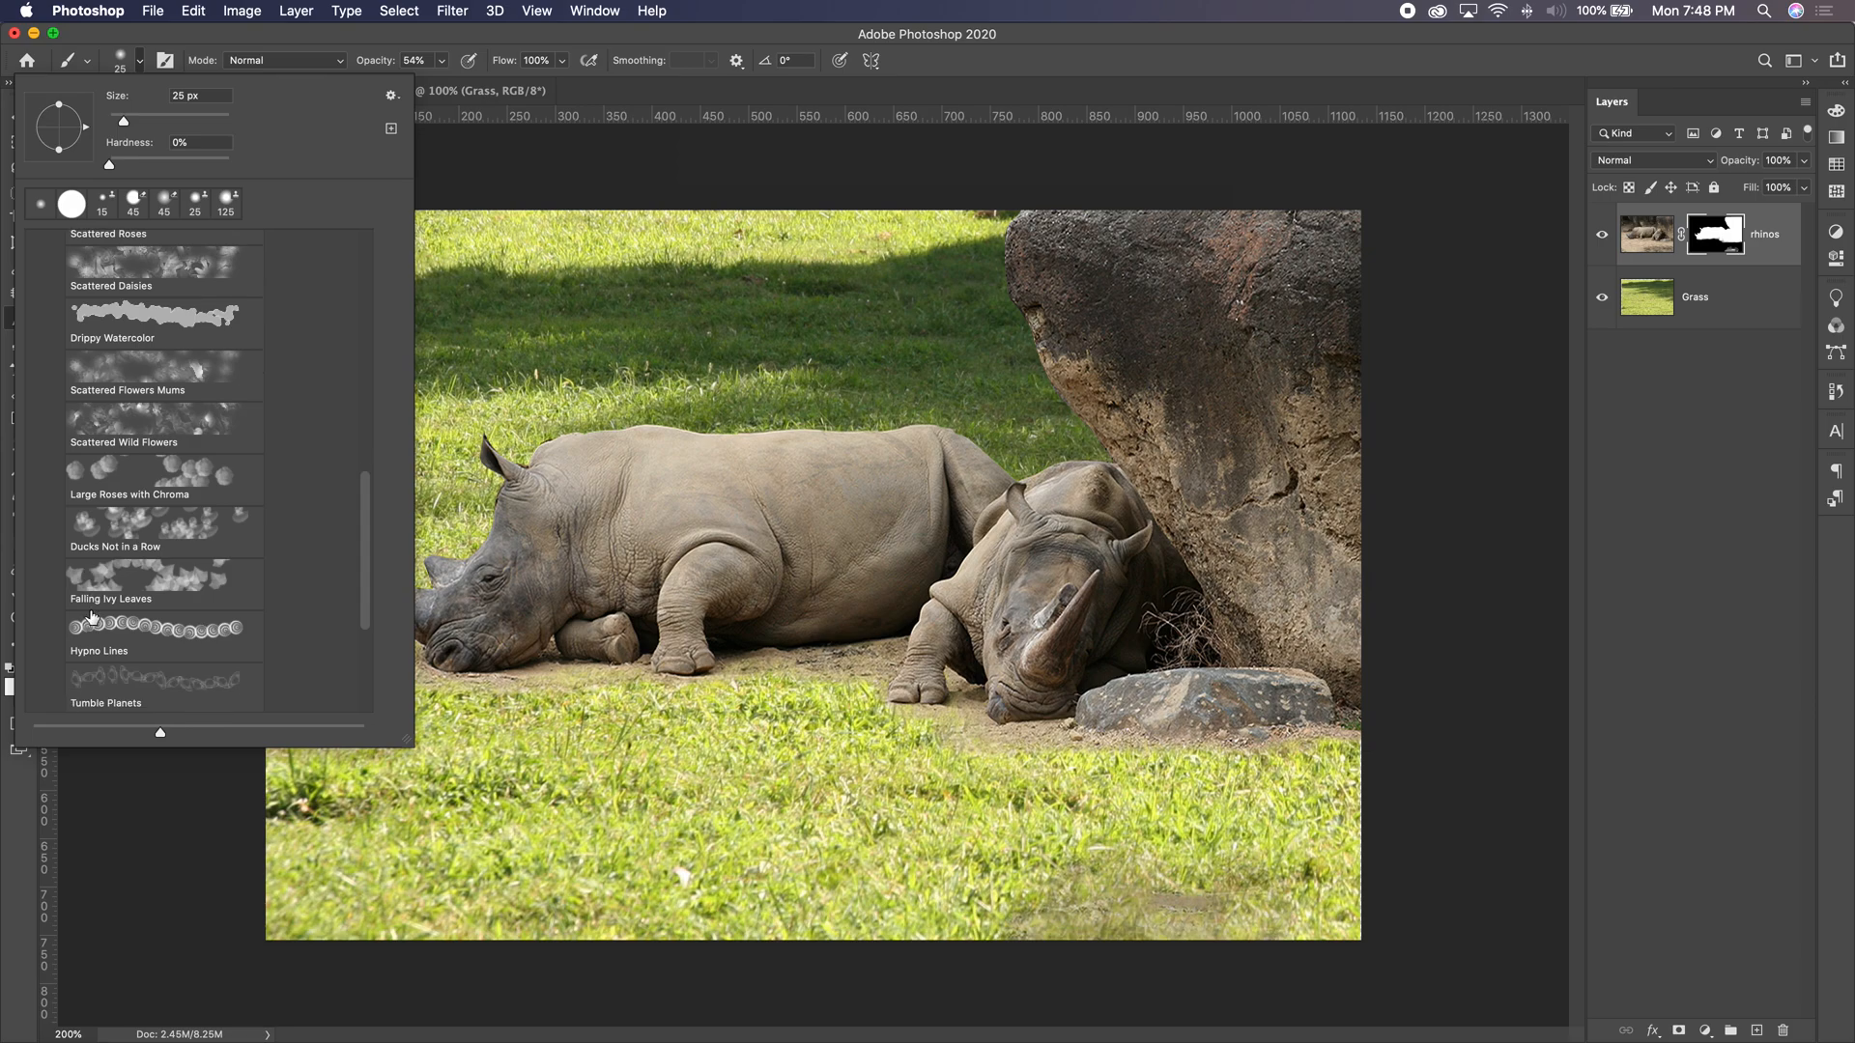
scroll(92, 616, "down", 3)
scroll(92, 616, "up", 8)
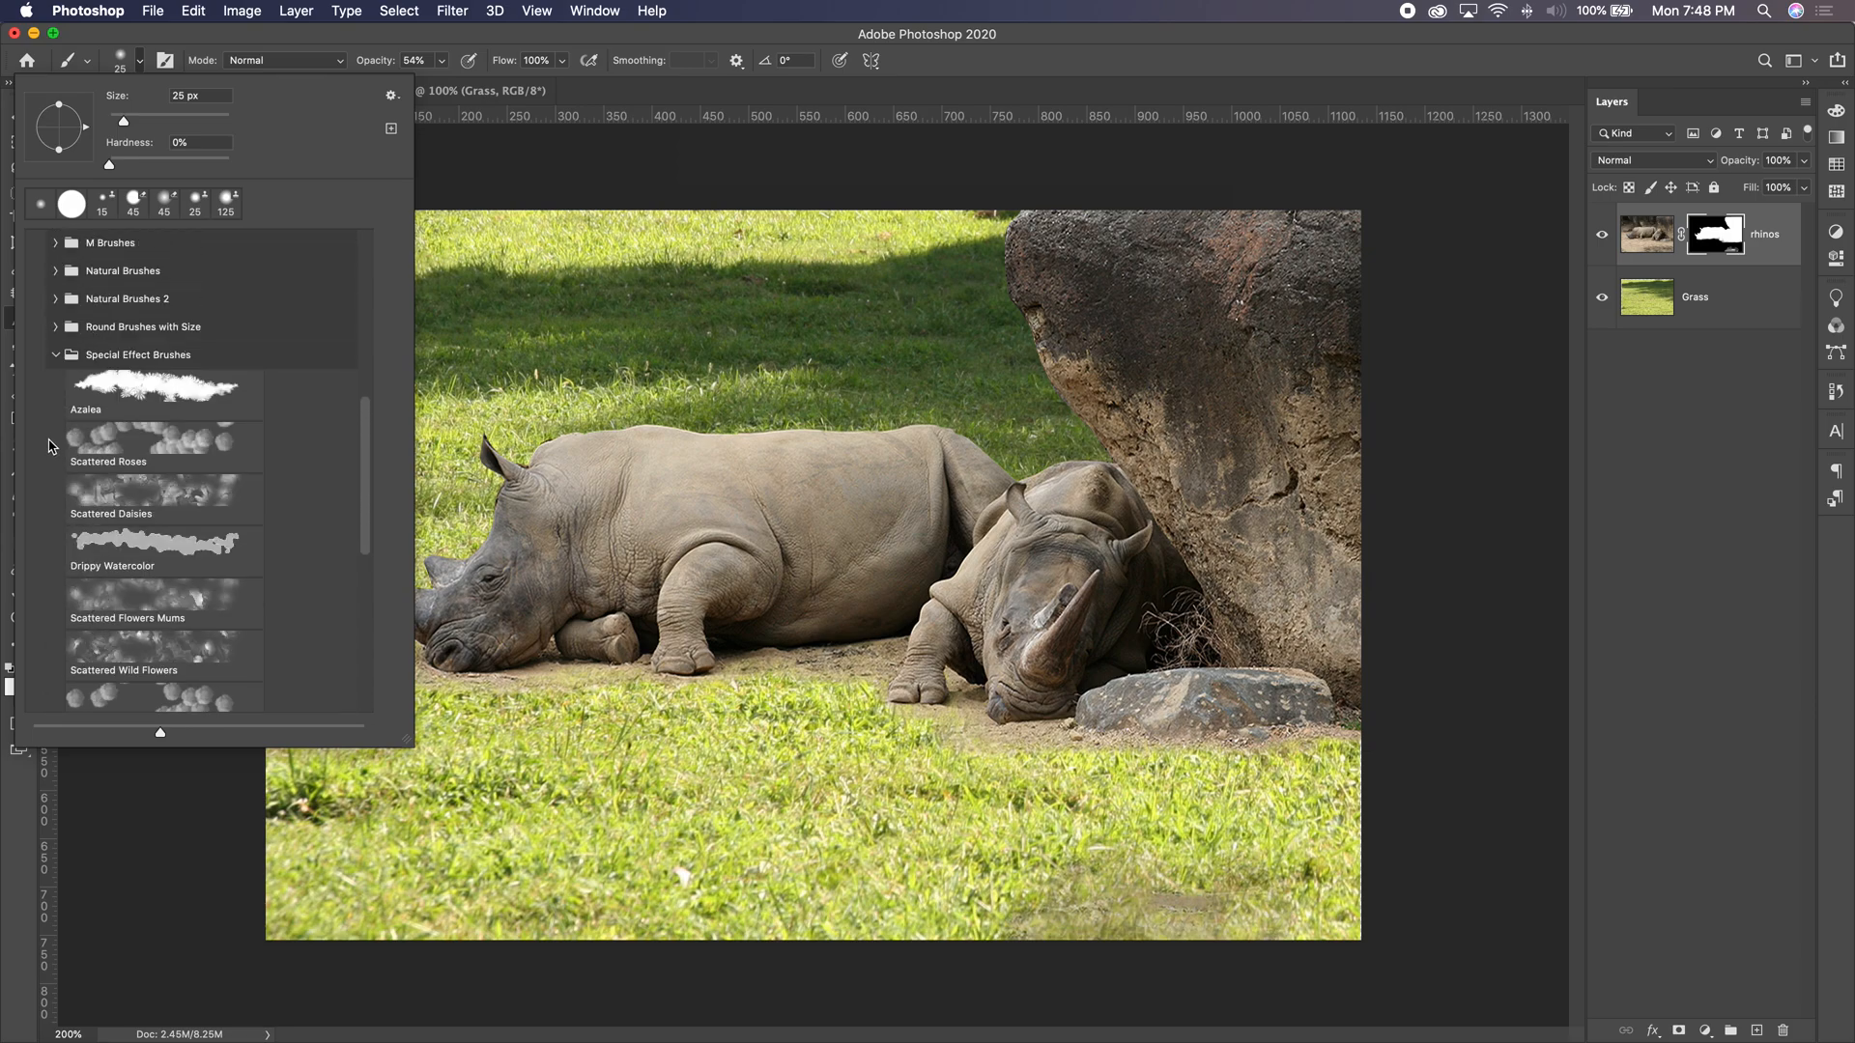
left_click(53, 300)
left_click(53, 299)
scroll(77, 383, "up", 6)
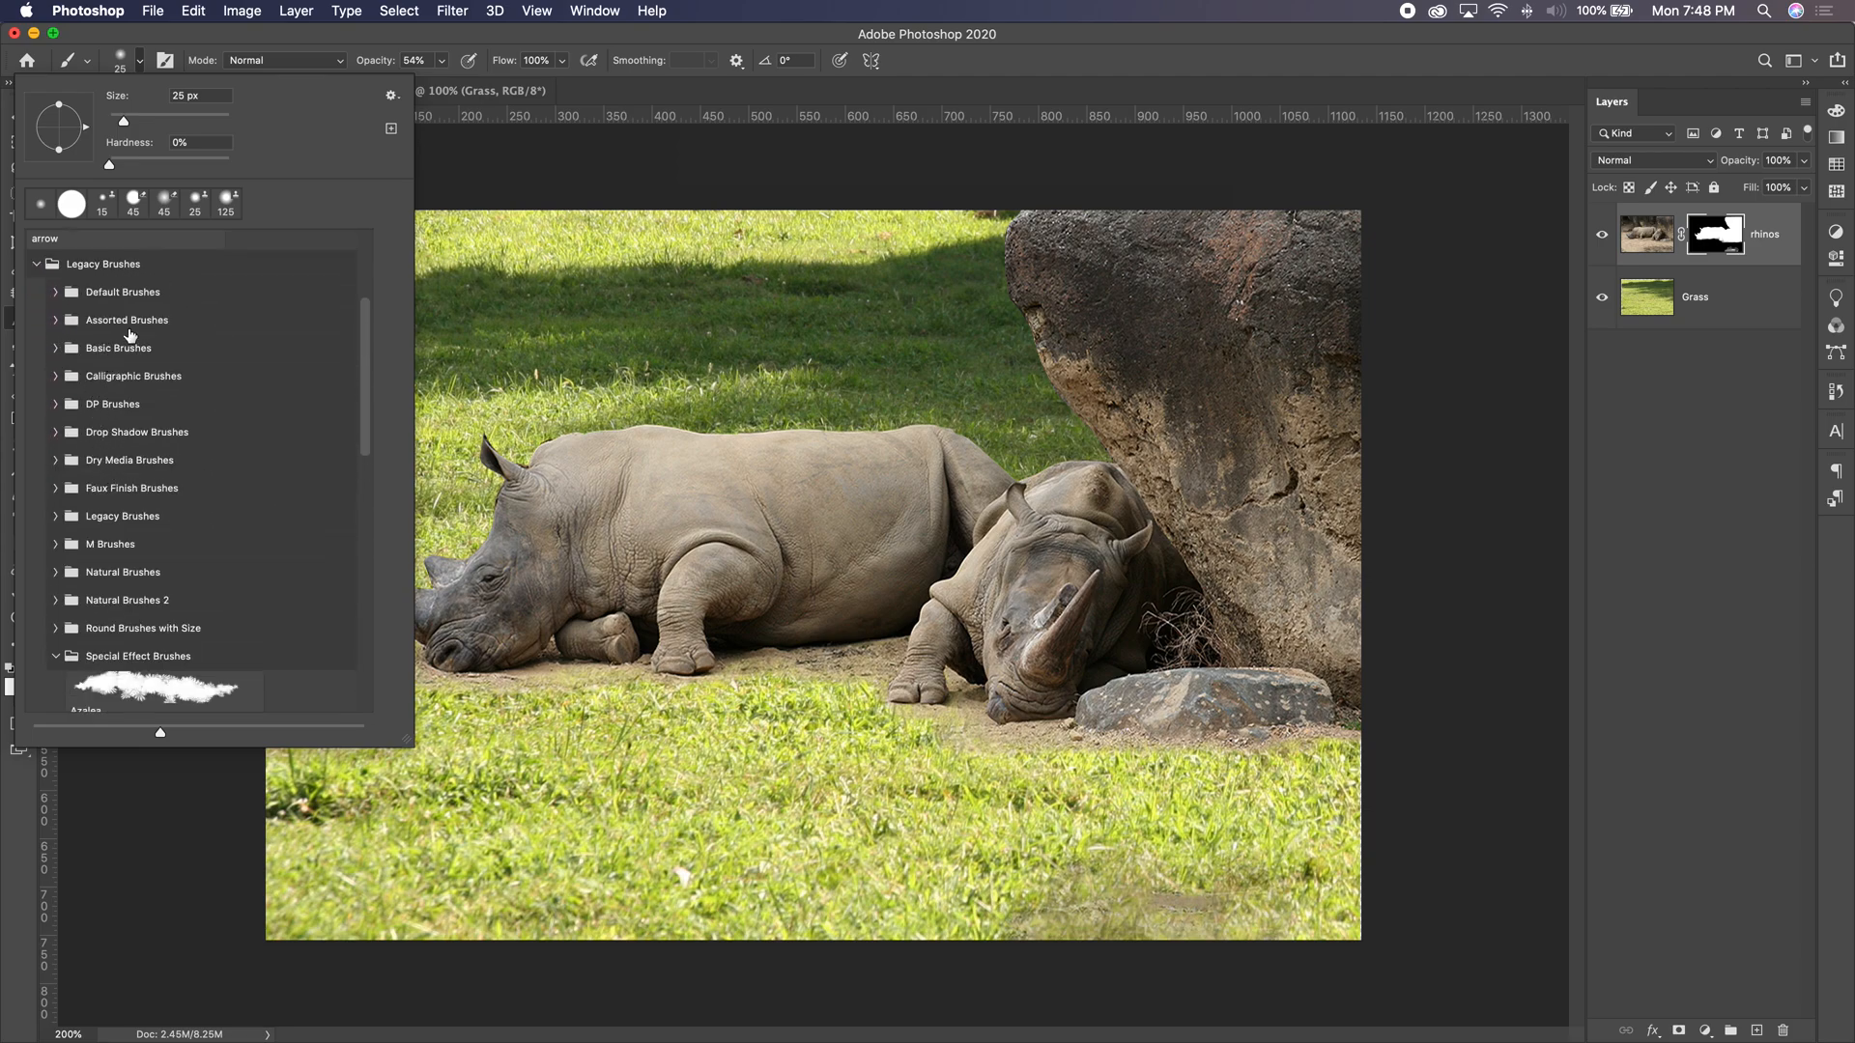
Choose the Dune Grass brush from the Default Brushes within the Legacy Brushes set.
left_click(58, 293)
scroll(193, 483, "down", 5)
scroll(214, 537, "down", 6)
scroll(214, 538, "down", 8)
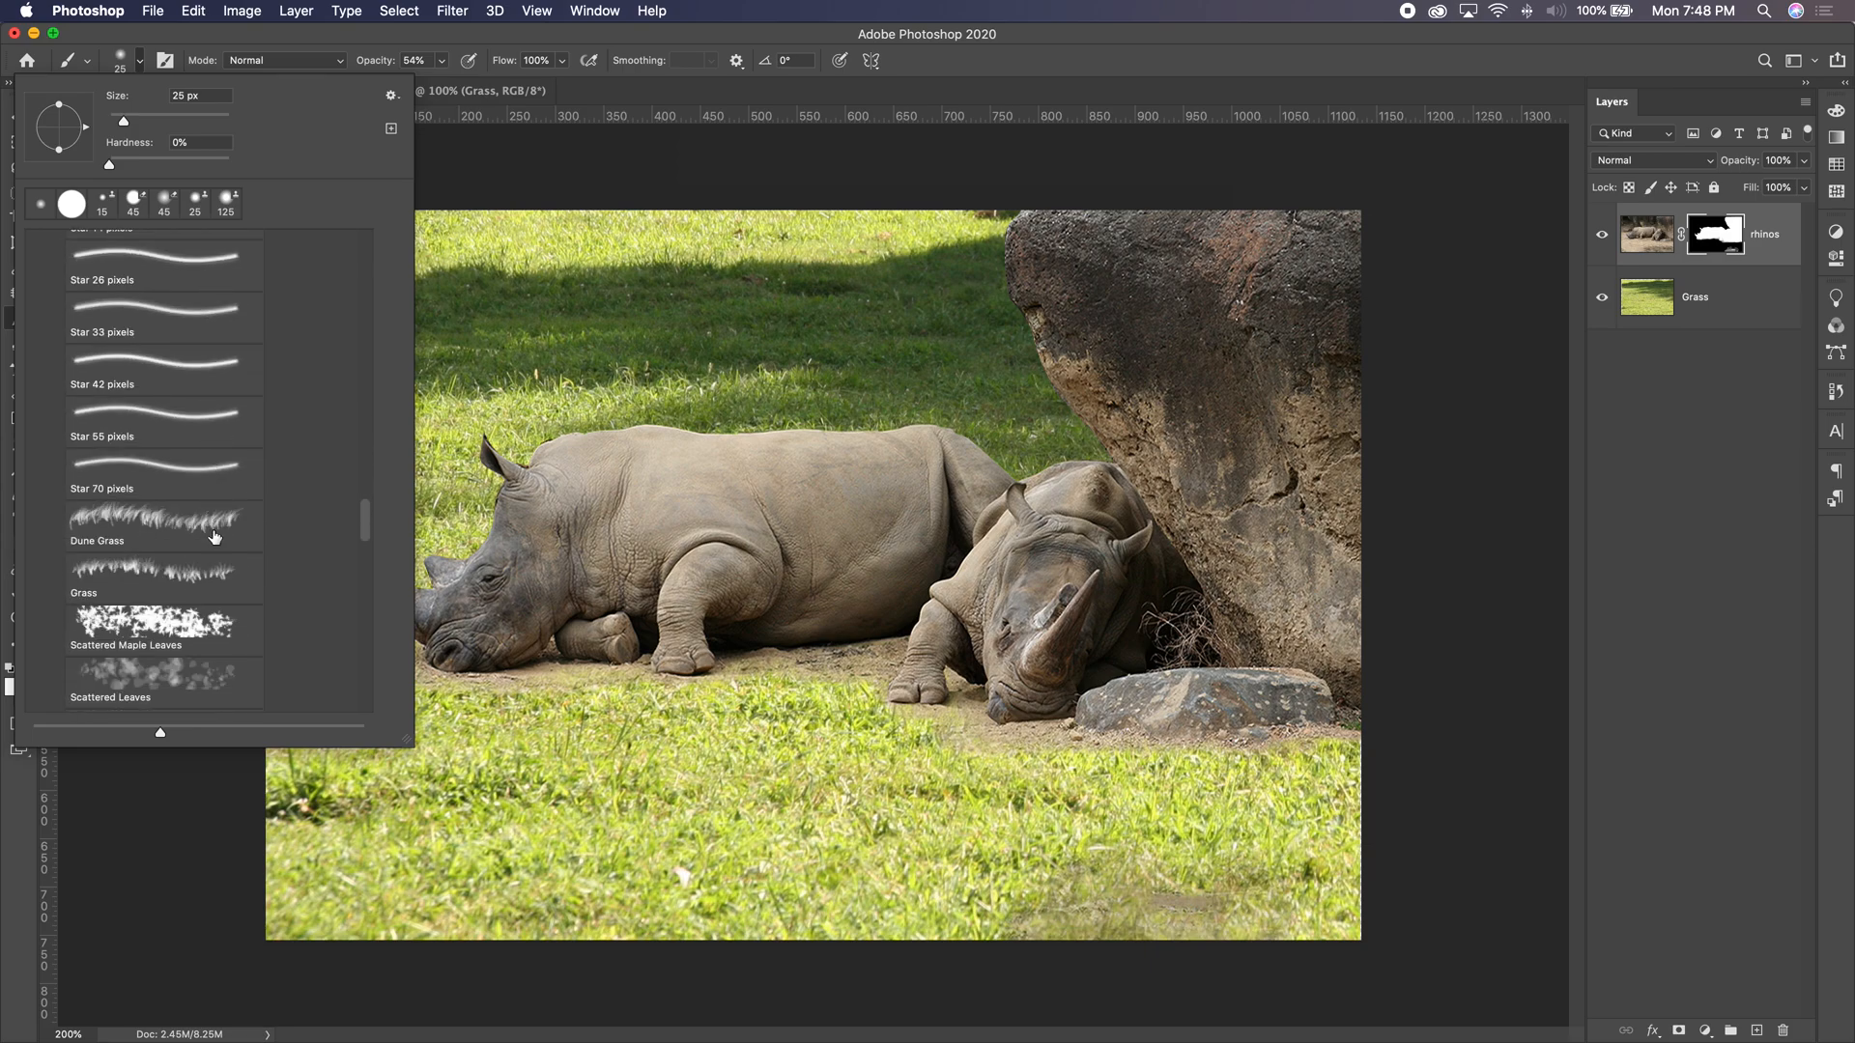
scroll(215, 537, "down", 2)
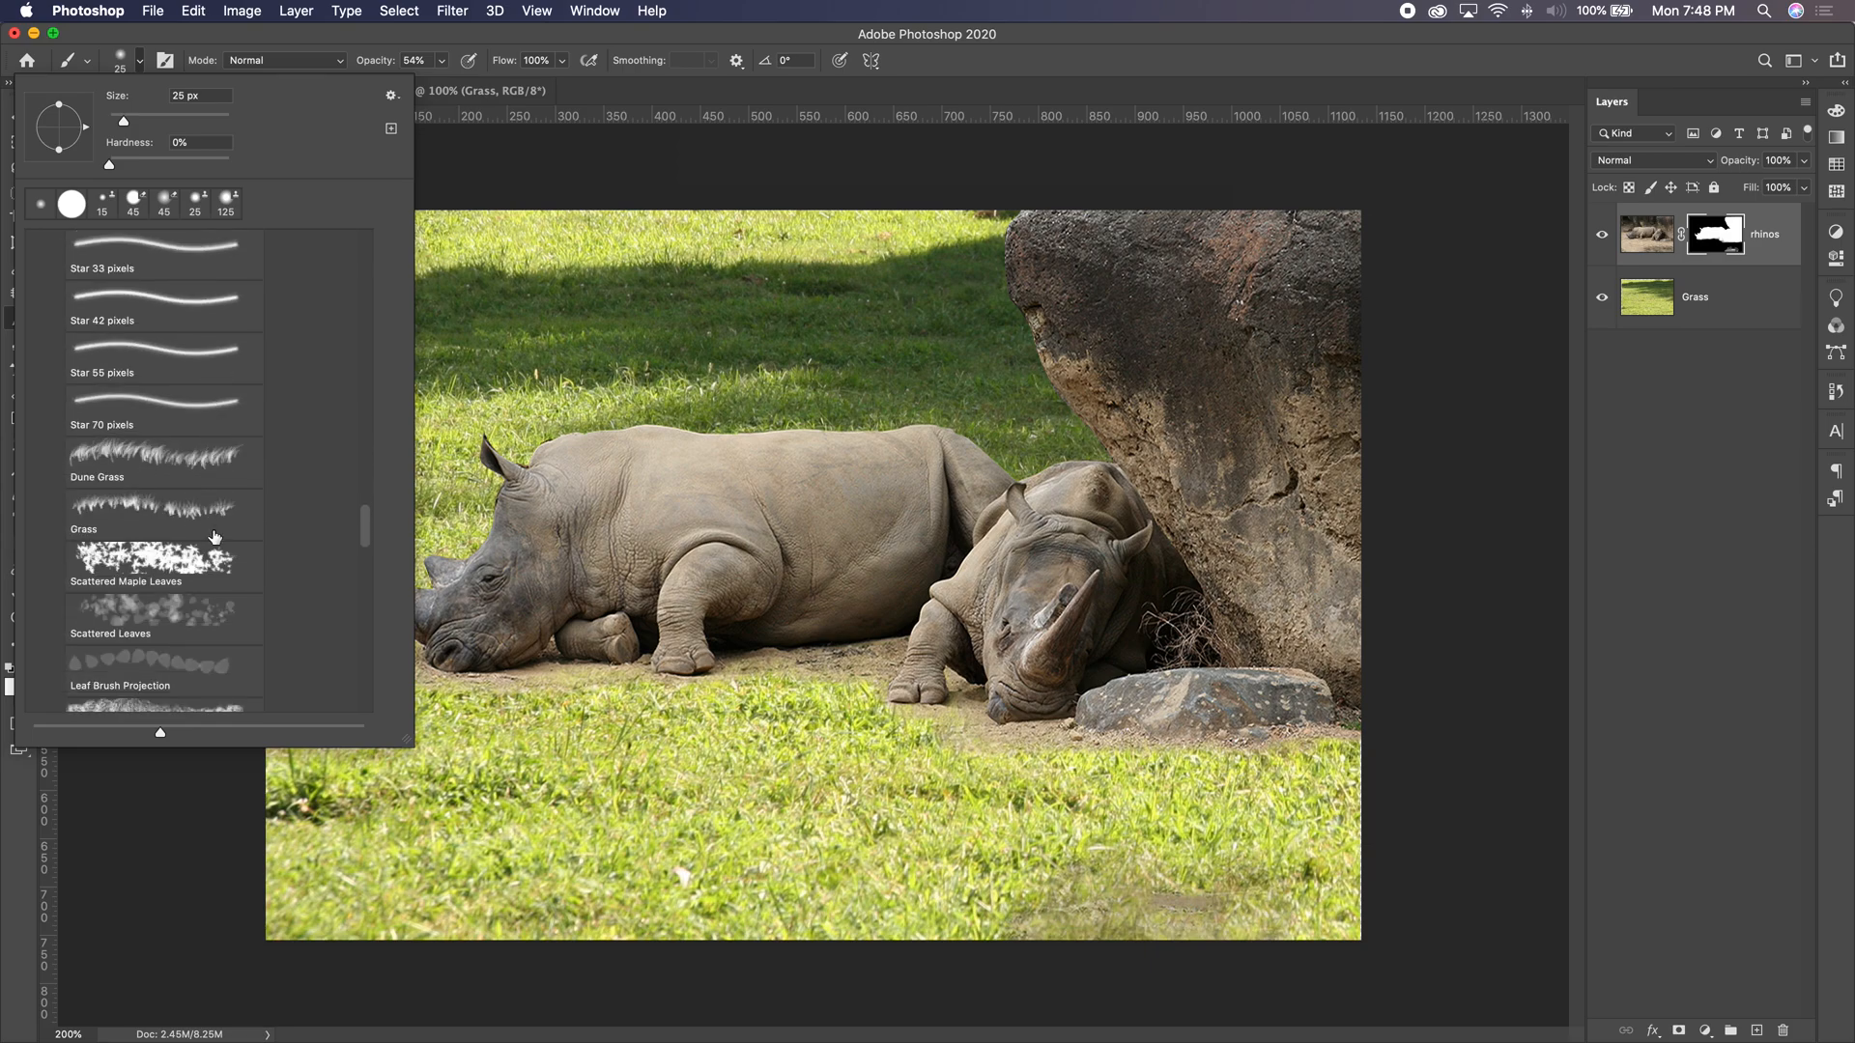
left_click(175, 460)
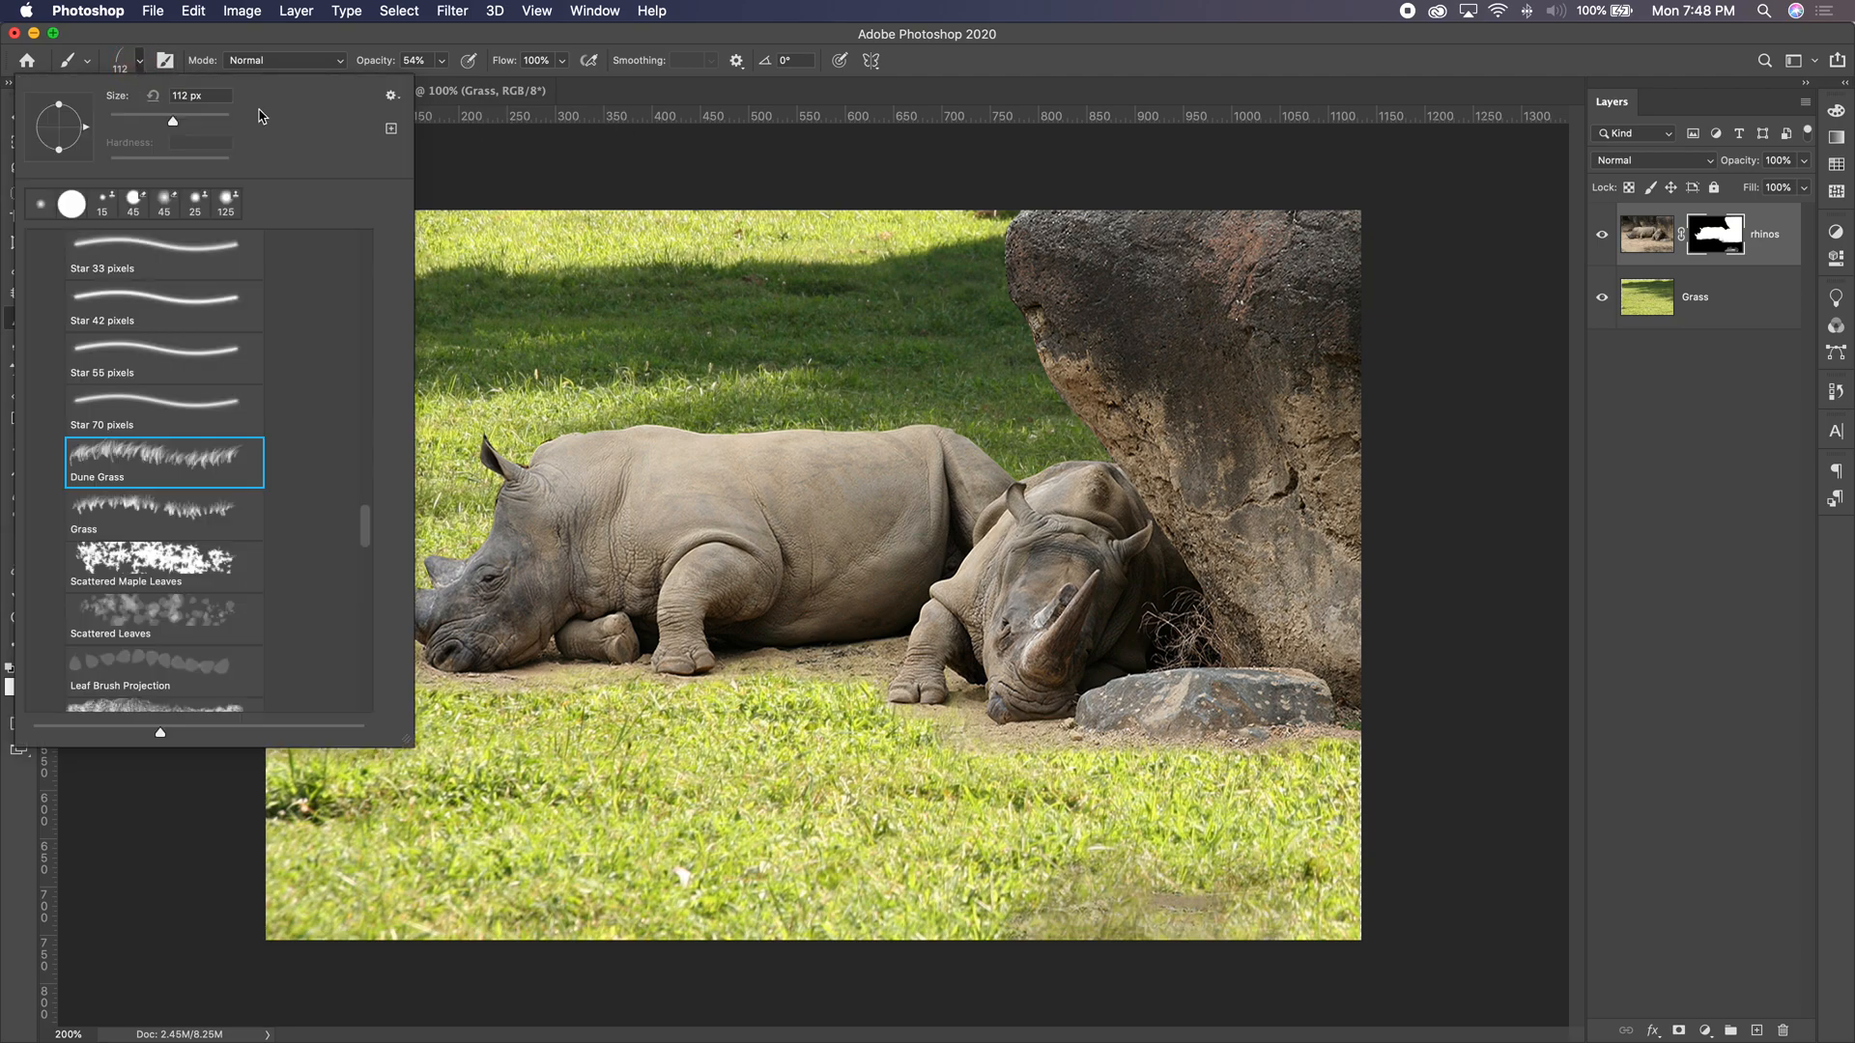
left_click(142, 59)
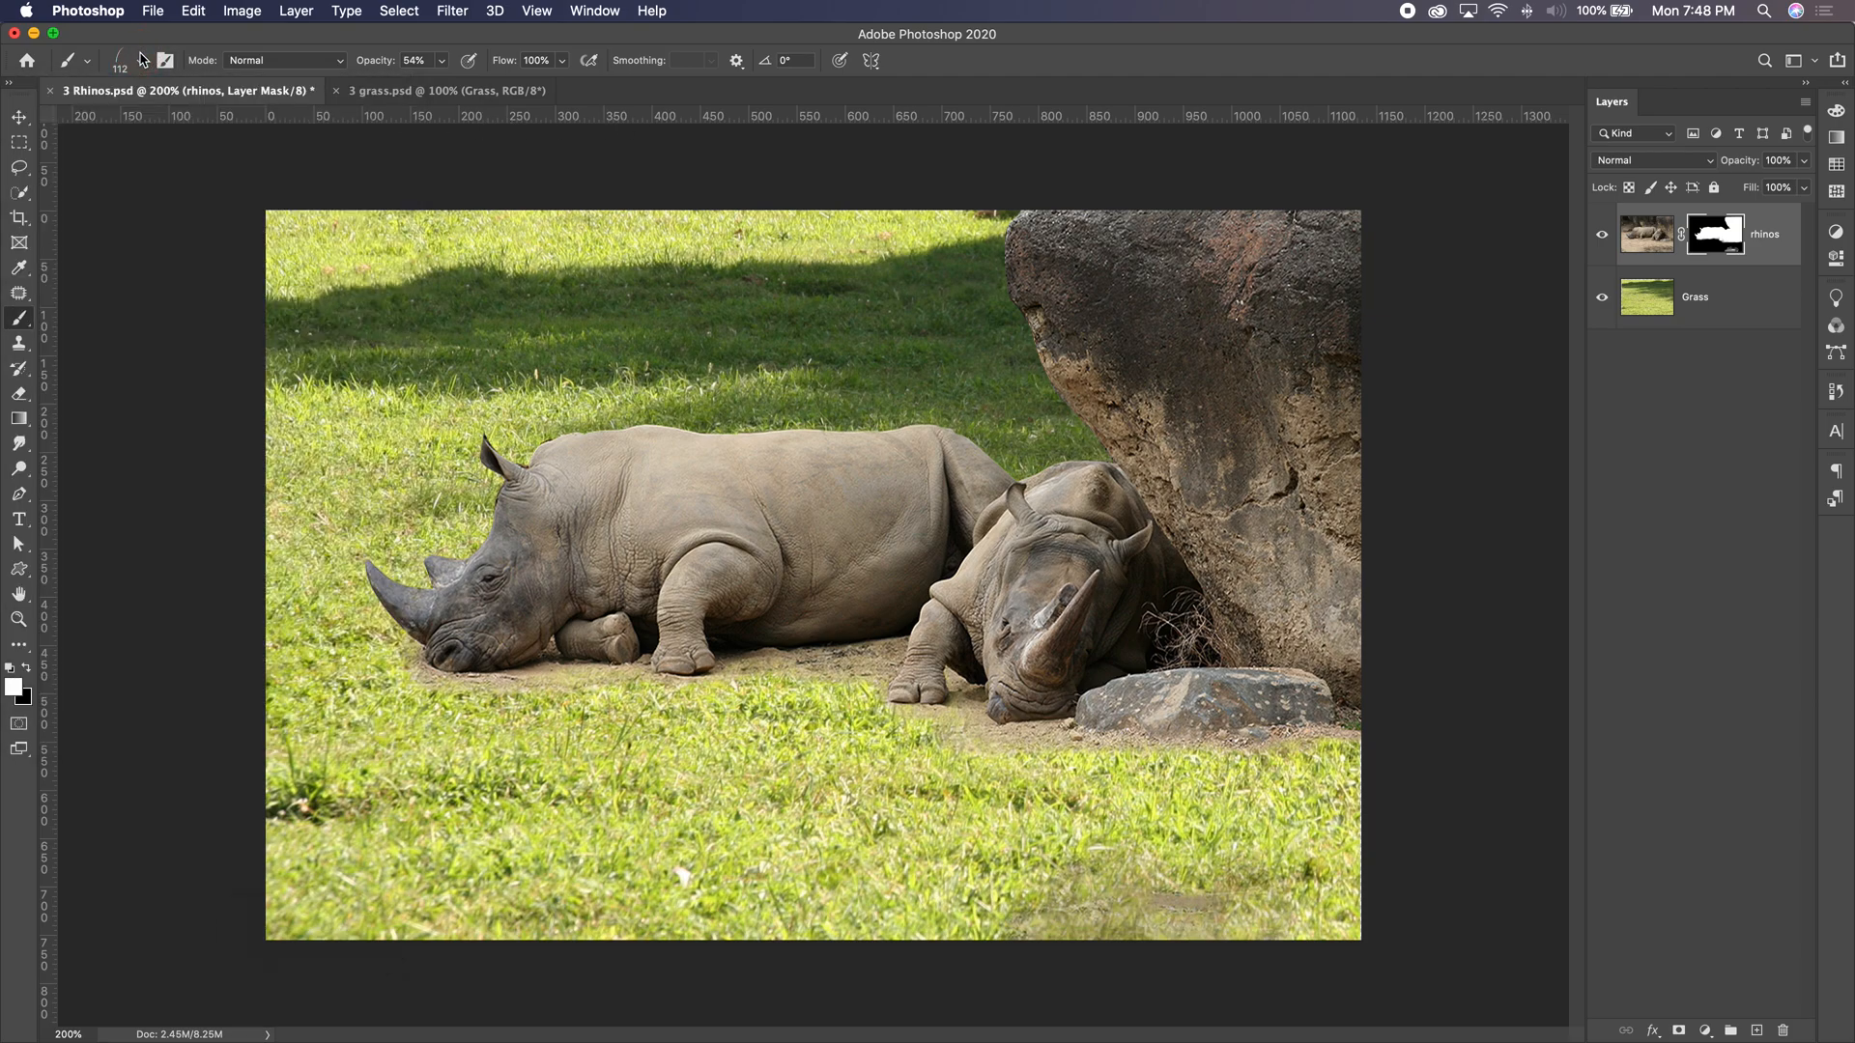
Create a blank 7 x 5 inch, 300 ppi document and paint horizontal black test strokes with the Dune Grass brush.
key("super+n")
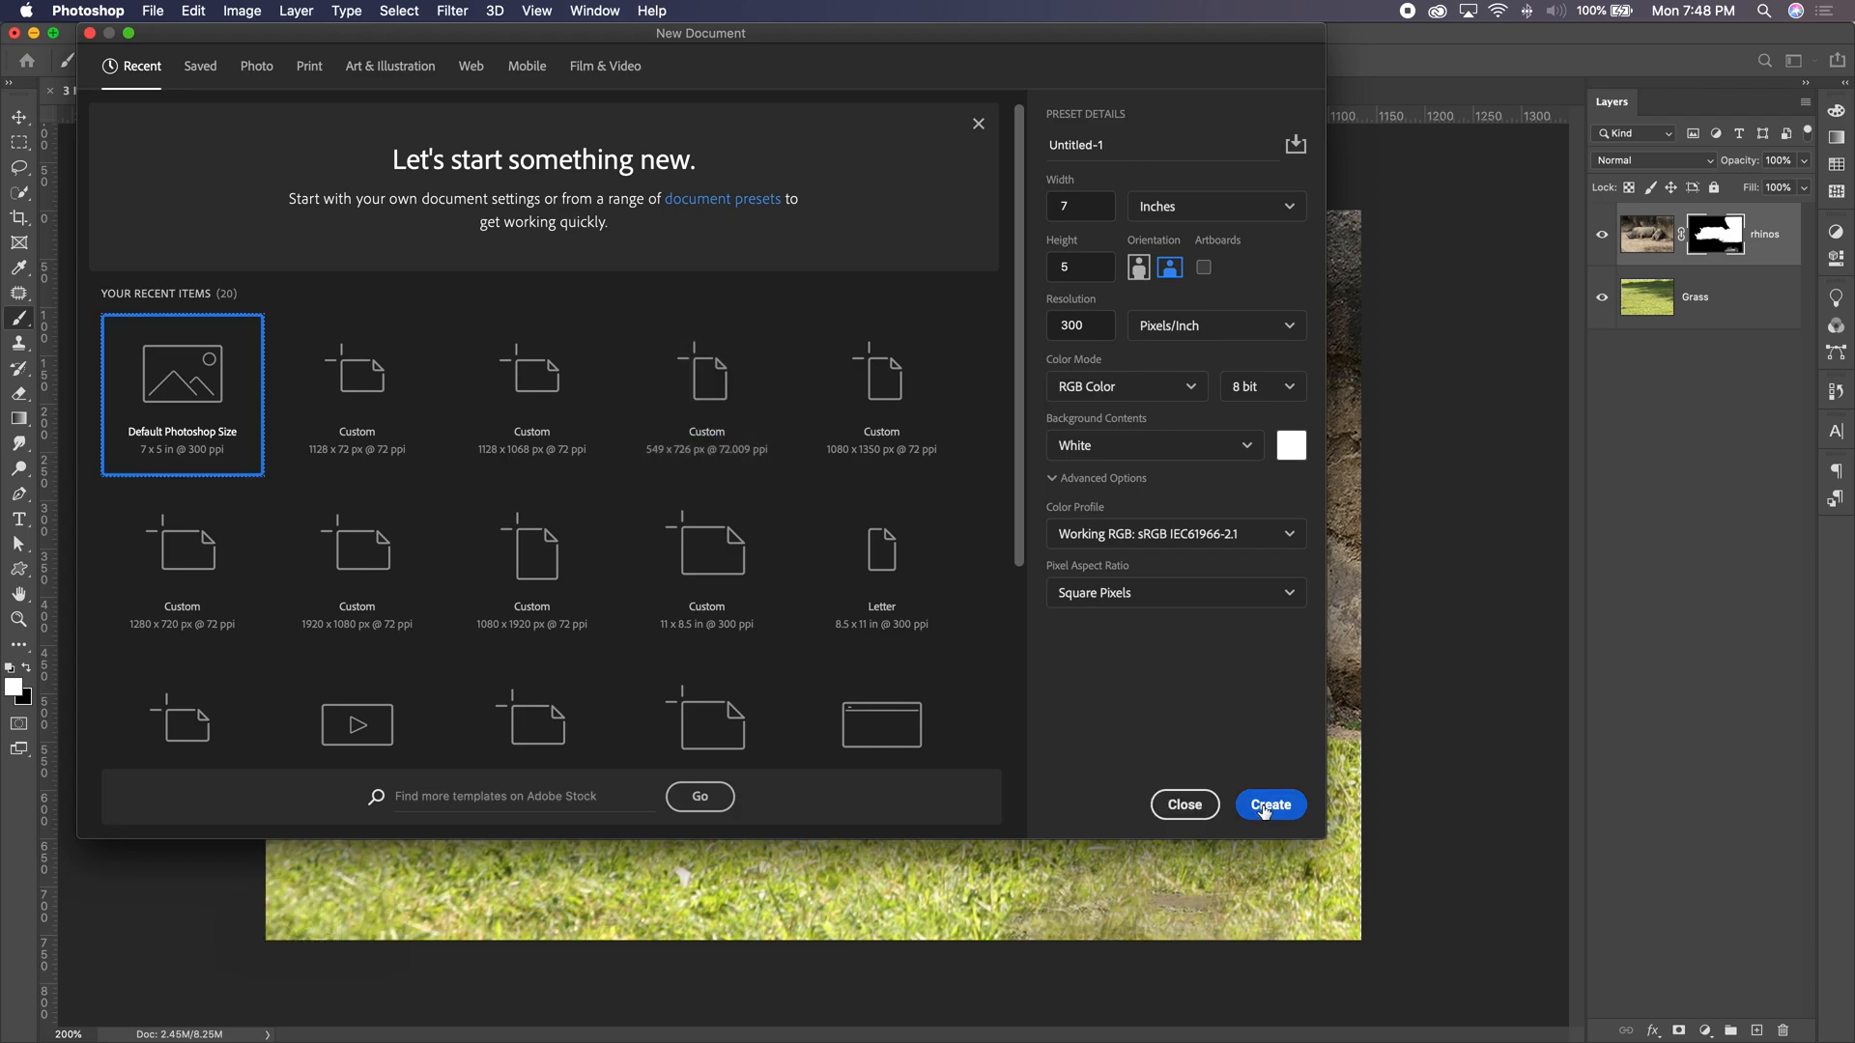
left_click(1264, 807)
mouse_move(562, 609)
left_mouse_down()
mouse_move(1052, 597)
mouse_move(506, 608)
mouse_move(1128, 600)
mouse_move(453, 601)
mouse_move(1186, 600)
mouse_move(1077, 616)
mouse_move(433, 610)
mouse_move(1206, 611)
left_mouse_up()
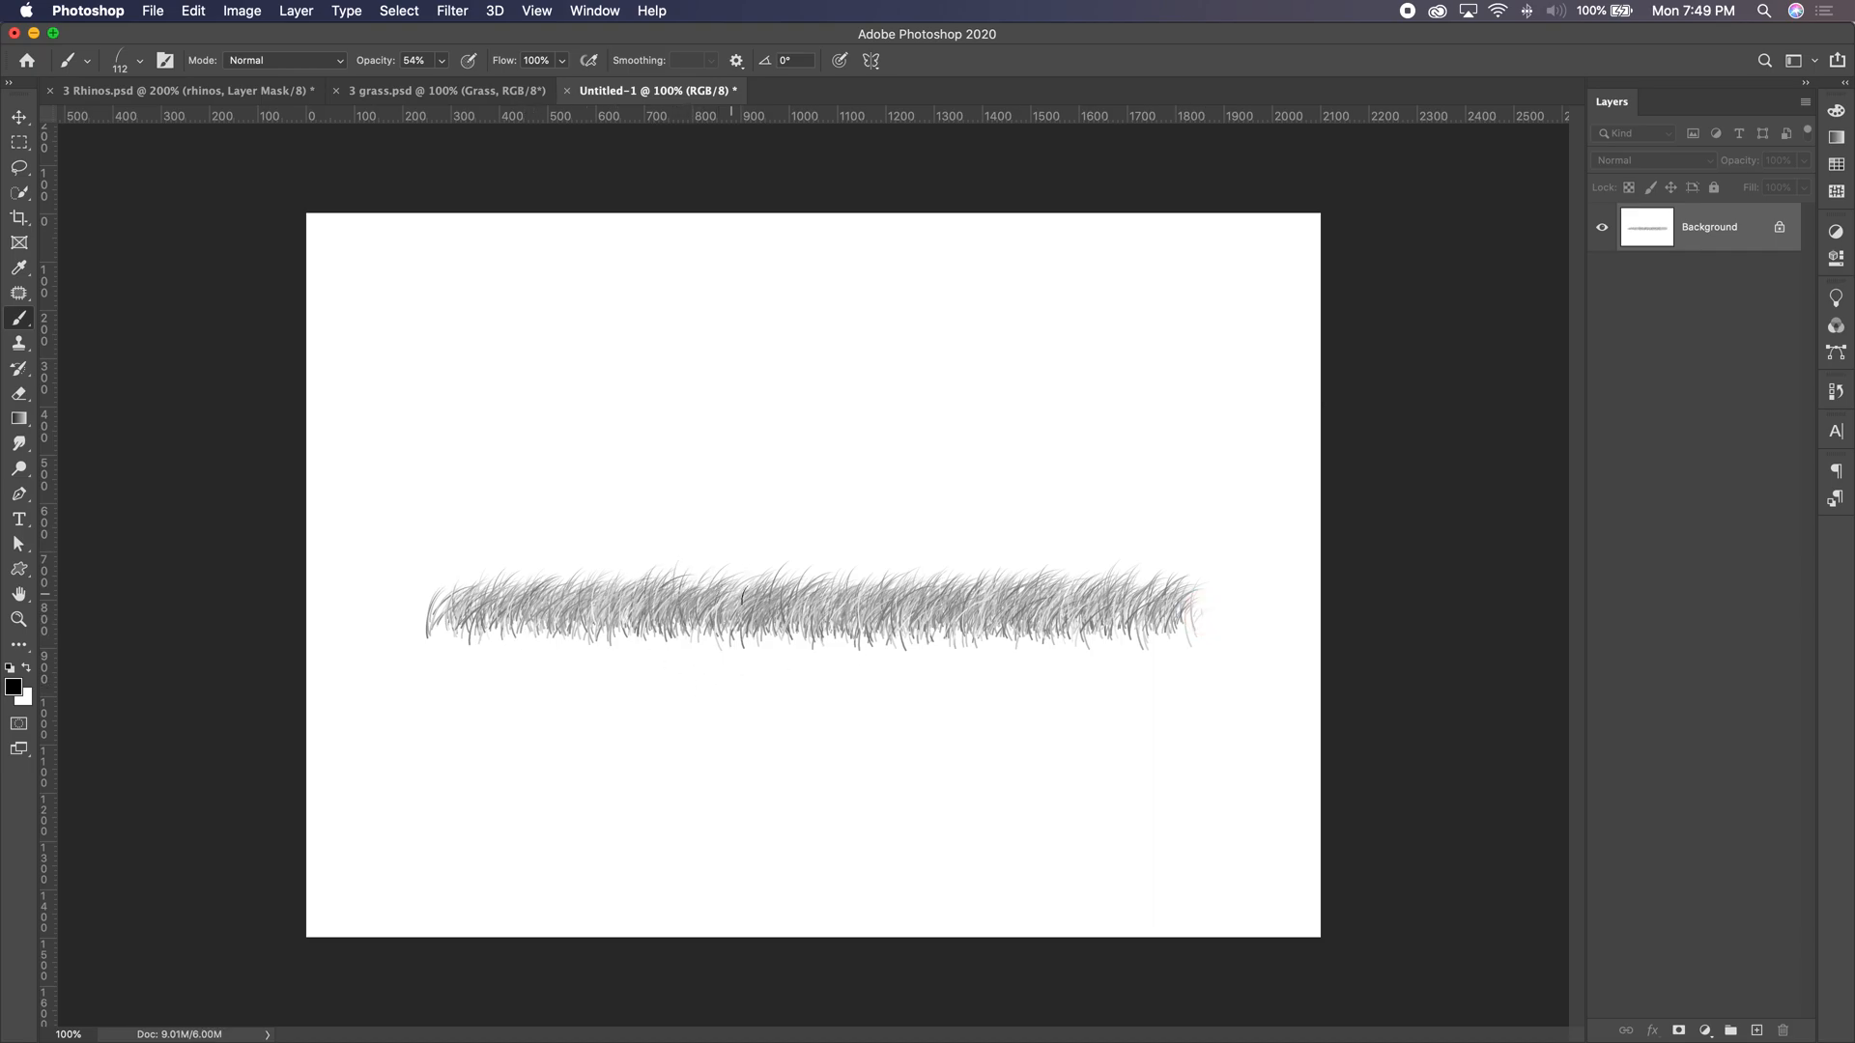
mouse_move(785, 609)
left_mouse_down()
mouse_move(1149, 607)
mouse_move(447, 614)
mouse_move(1149, 611)
mouse_move(1074, 641)
mouse_move(482, 641)
mouse_move(1191, 641)
mouse_move(668, 640)
left_mouse_up()
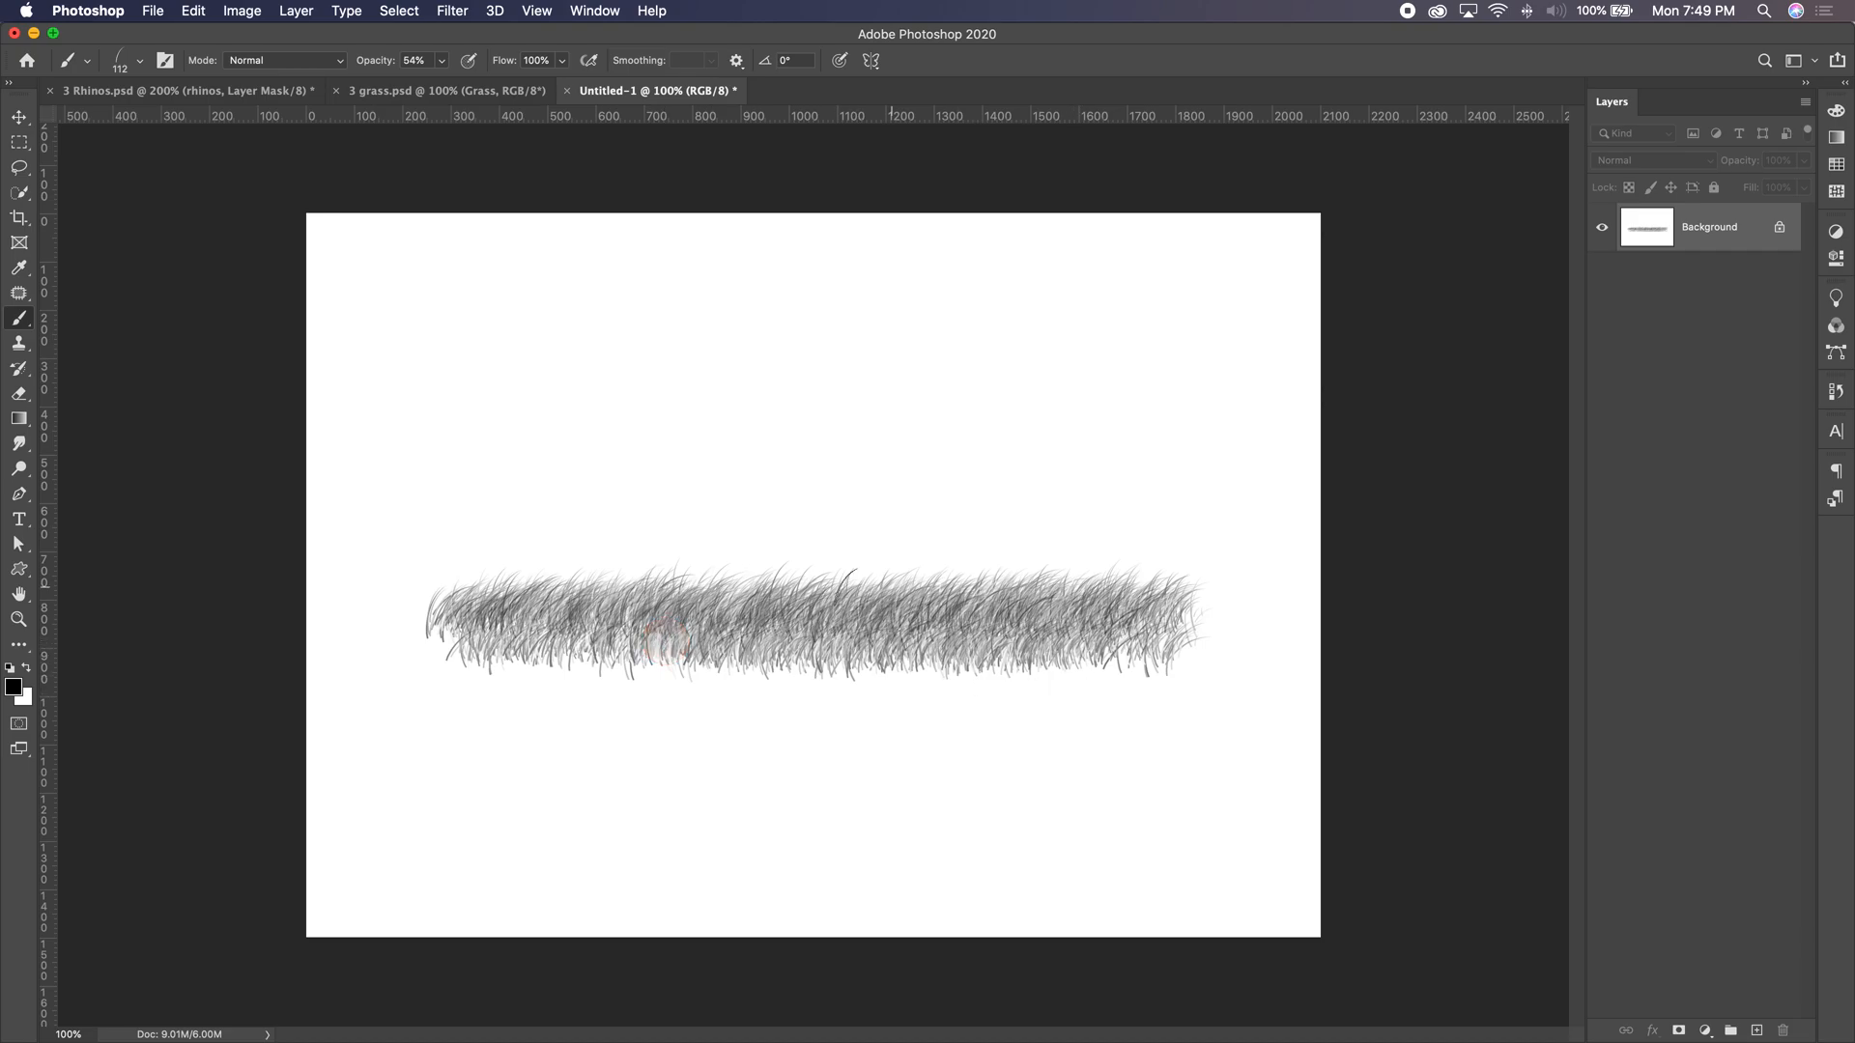
In 3 grass.psd, review the brush preset options without saving a new brush and locate Dune Grass in the legacy list.
left_click(456, 96)
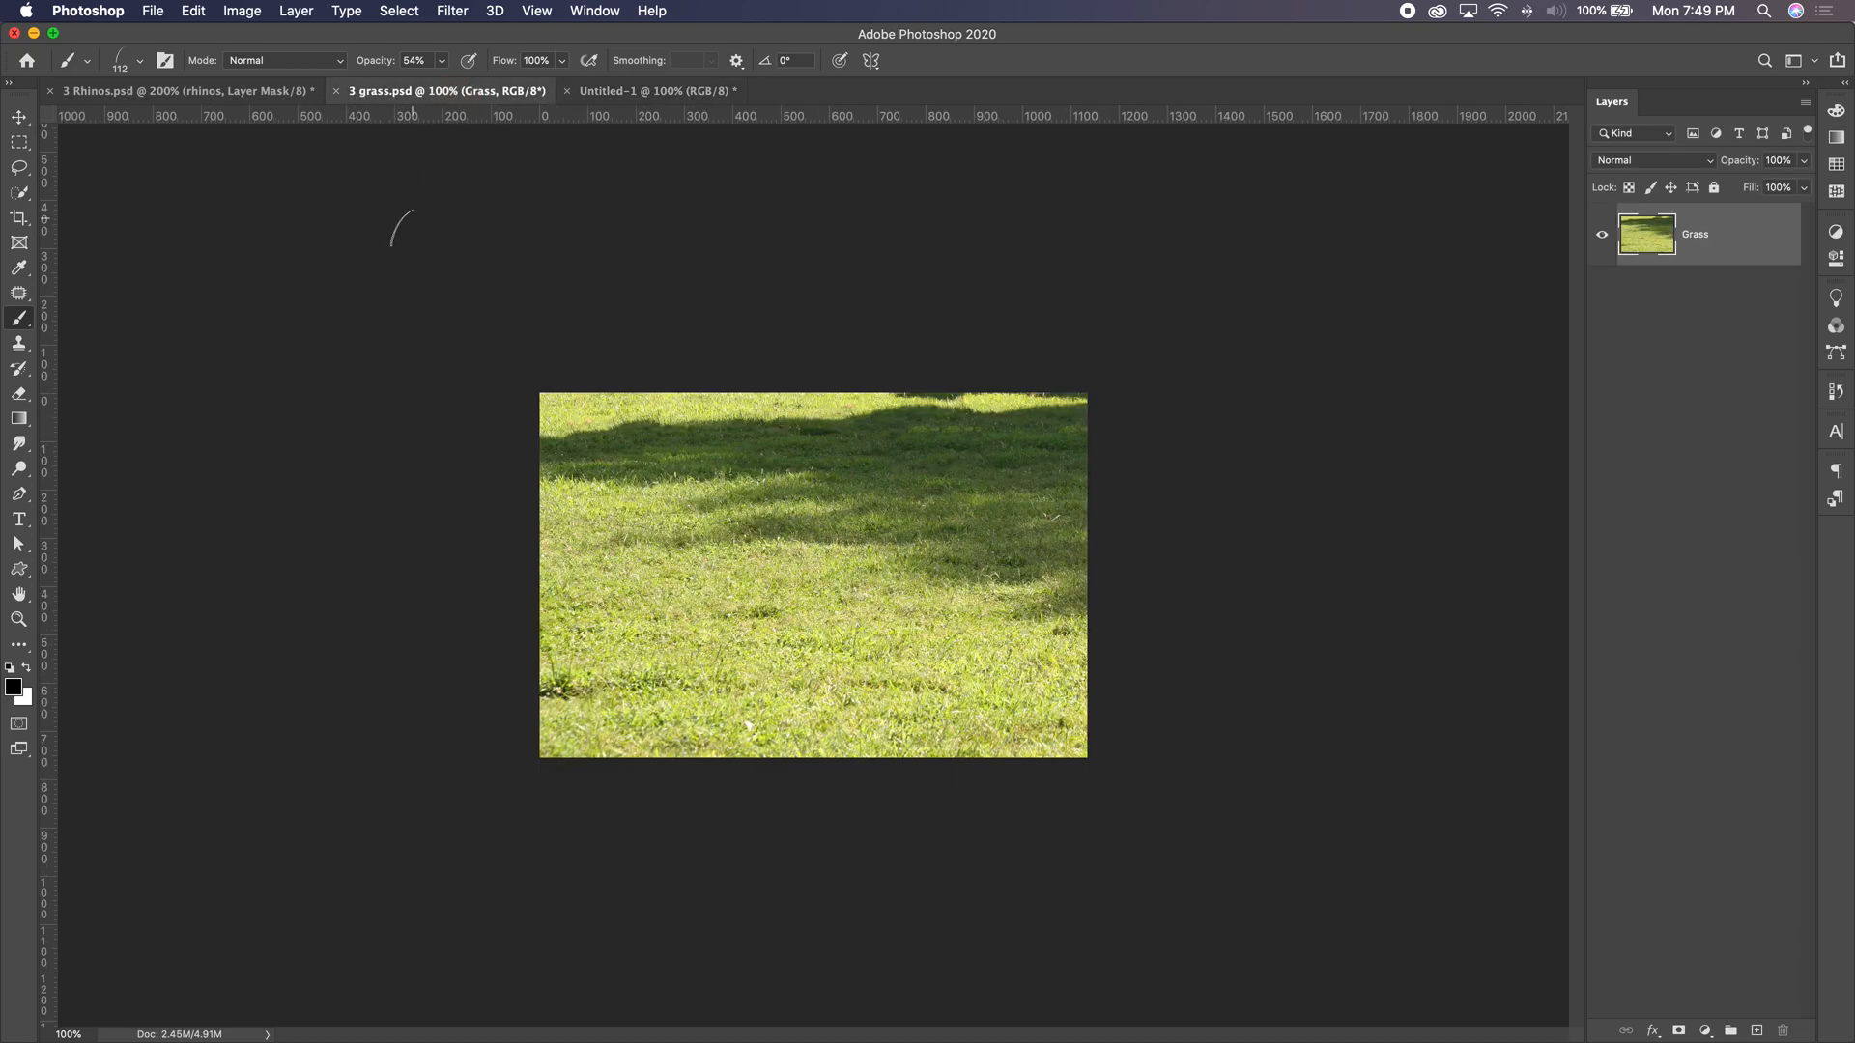
left_click(143, 64)
left_click(393, 95)
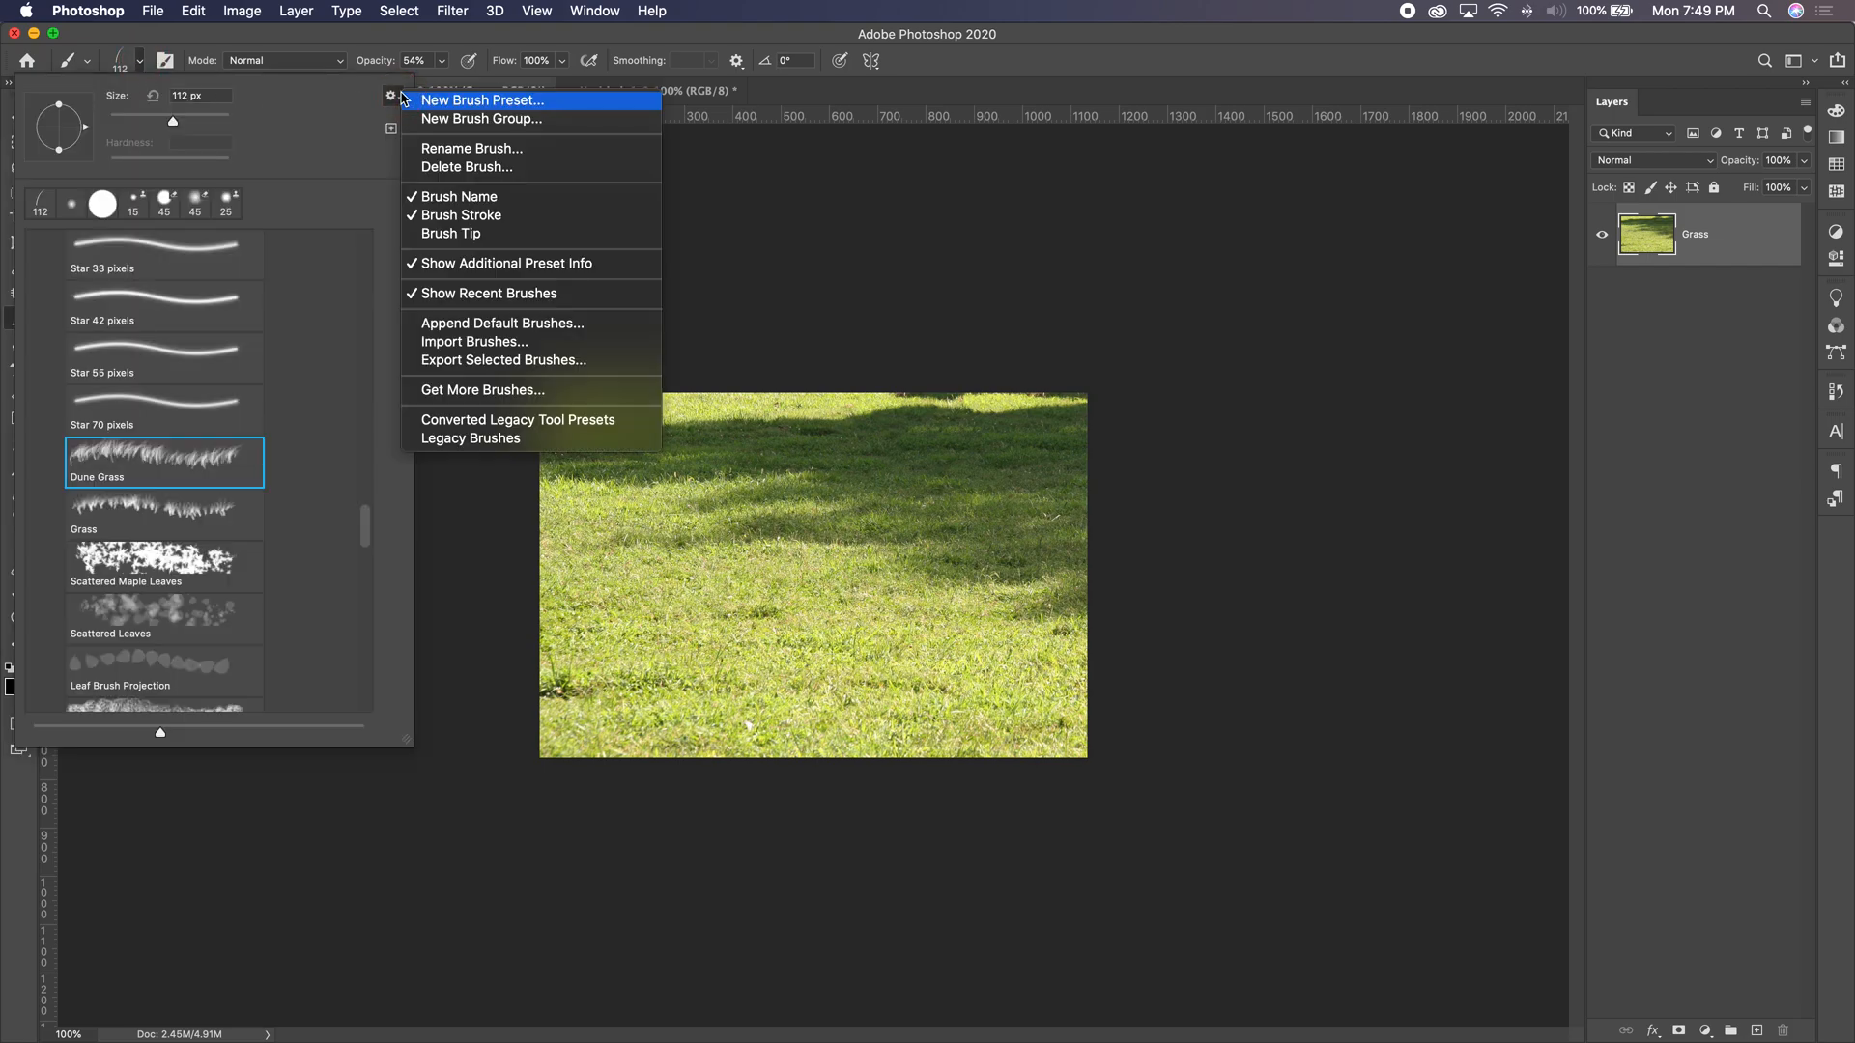
left_click(403, 100)
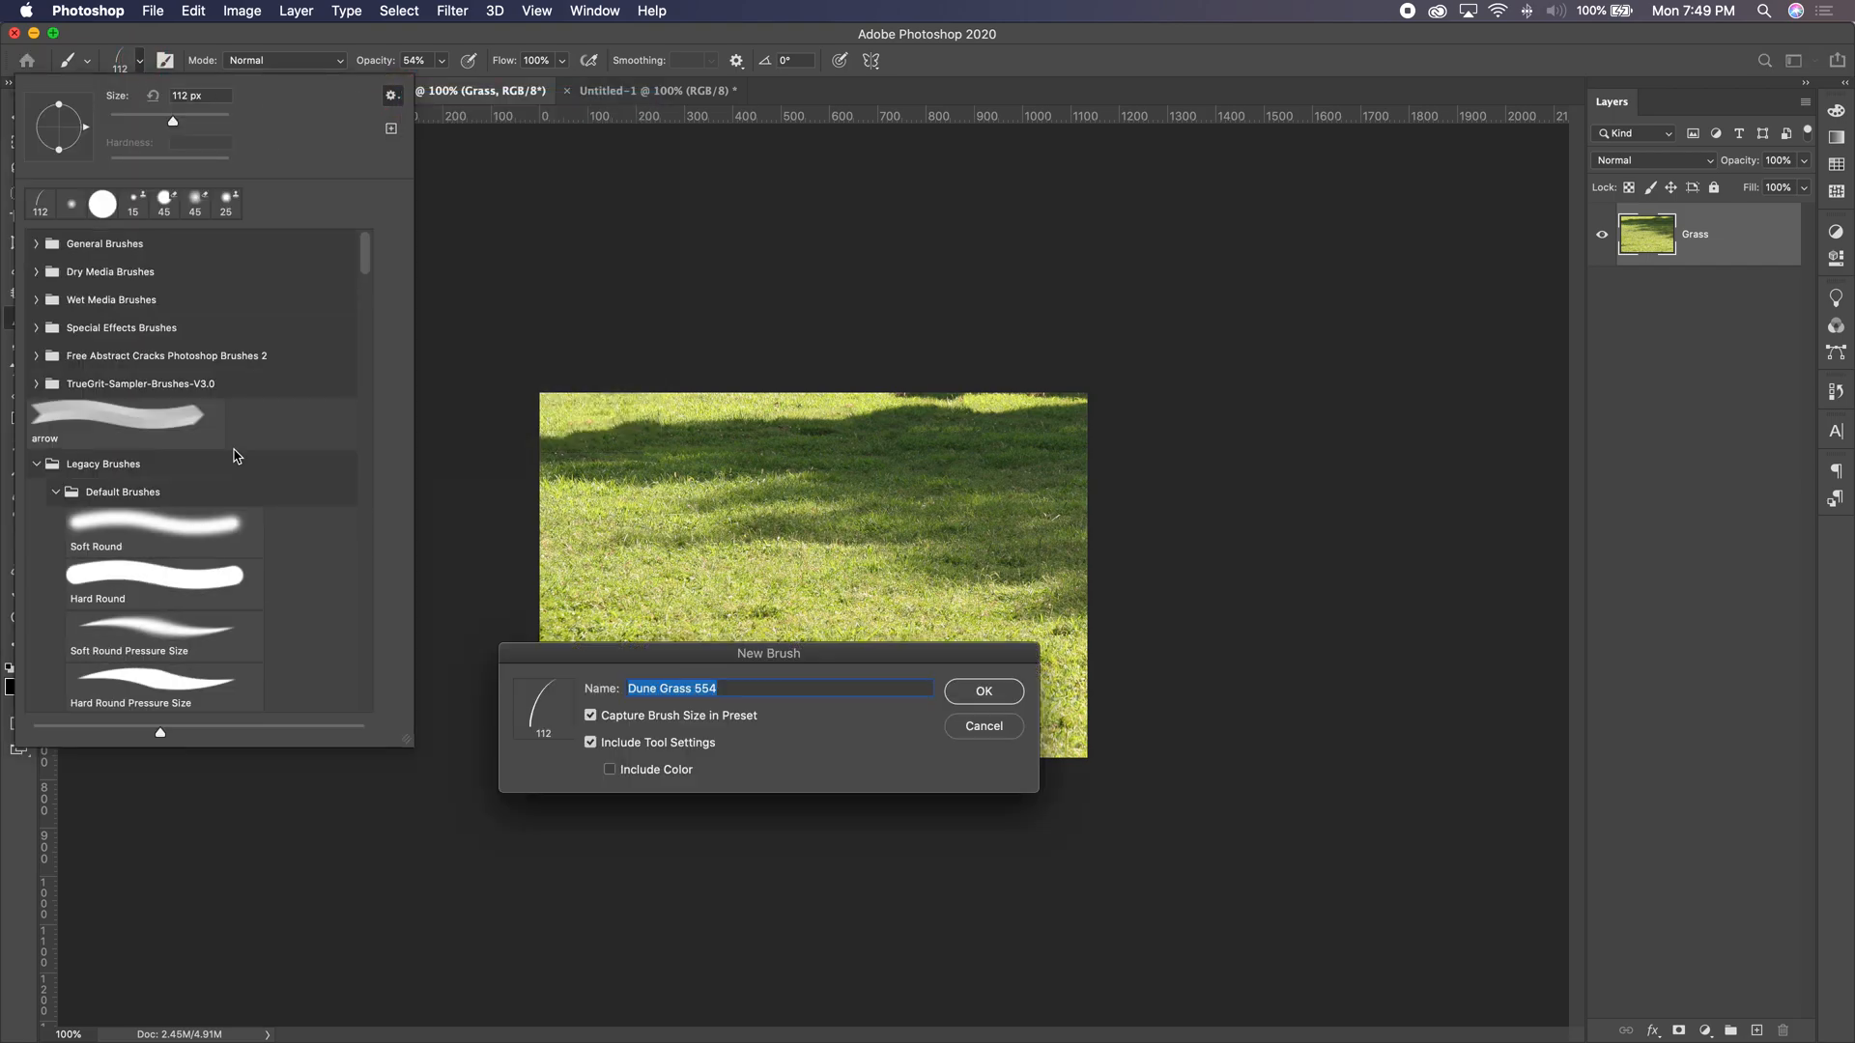
left_click(992, 732)
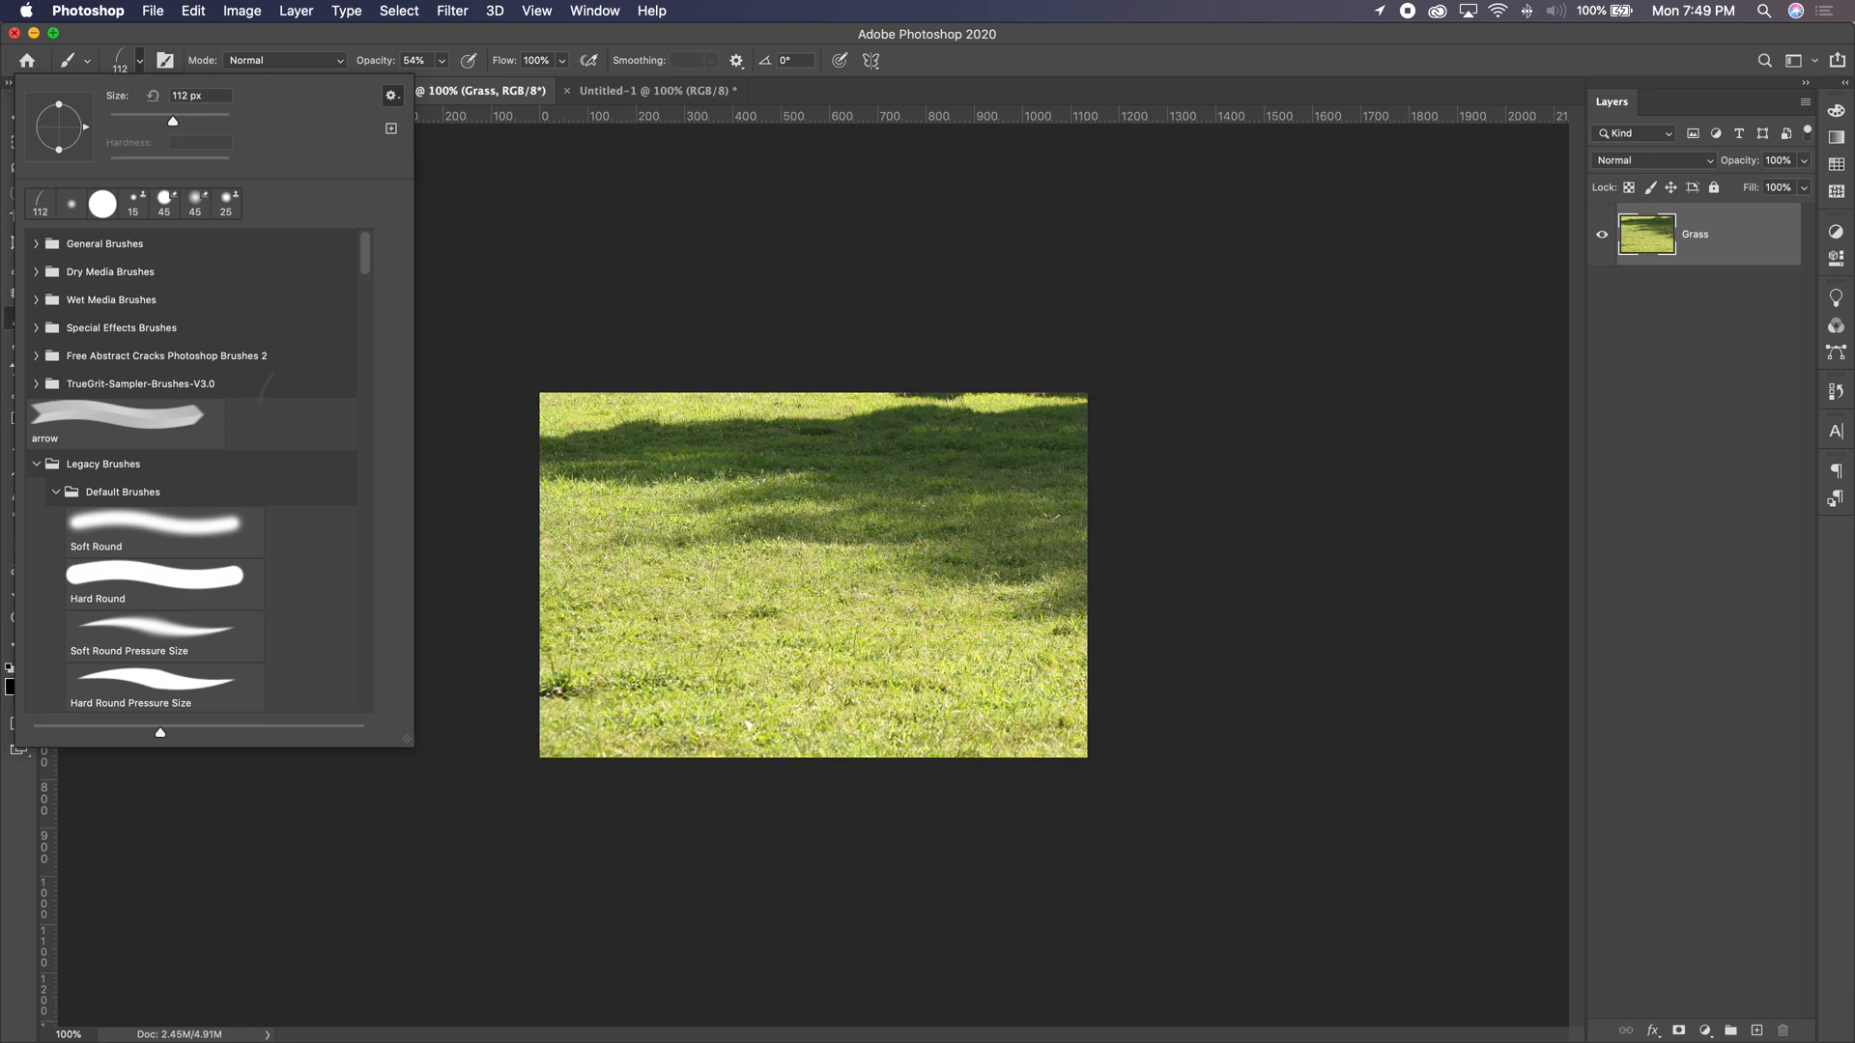
scroll(171, 531, "down", 10)
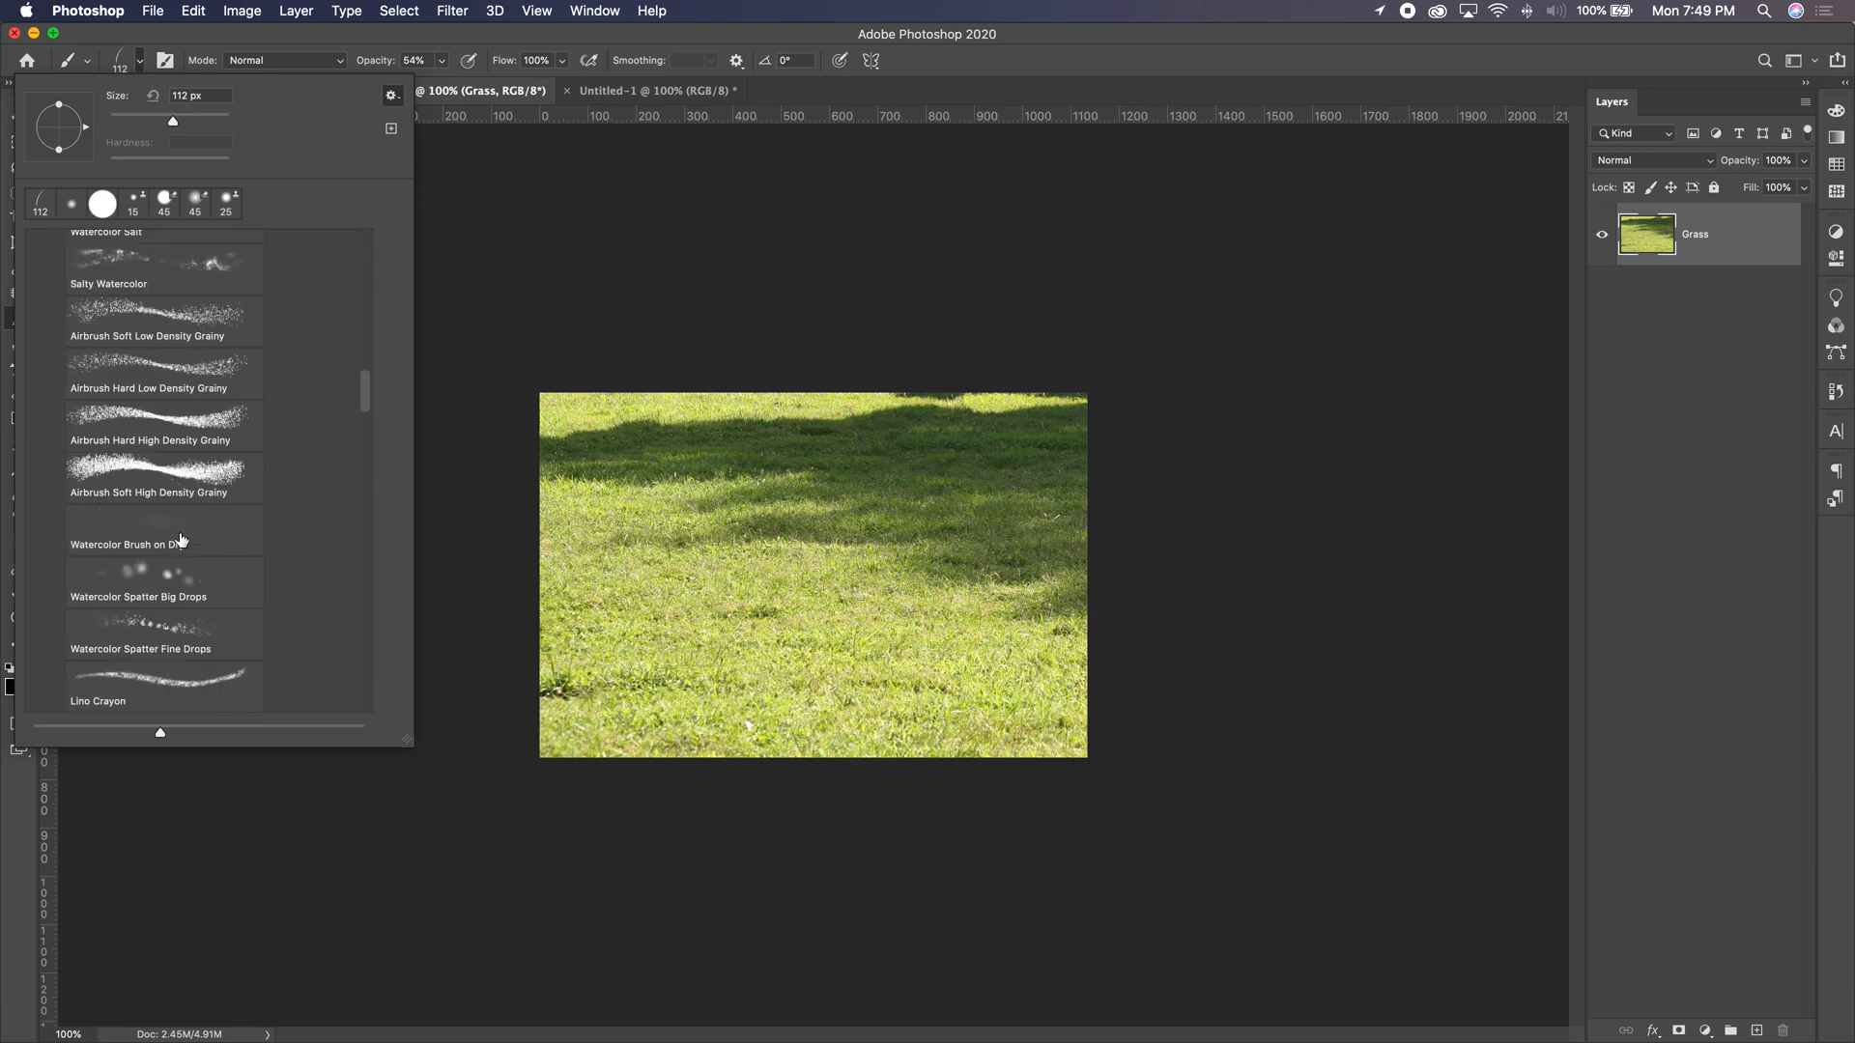
scroll(182, 540, "down", 8)
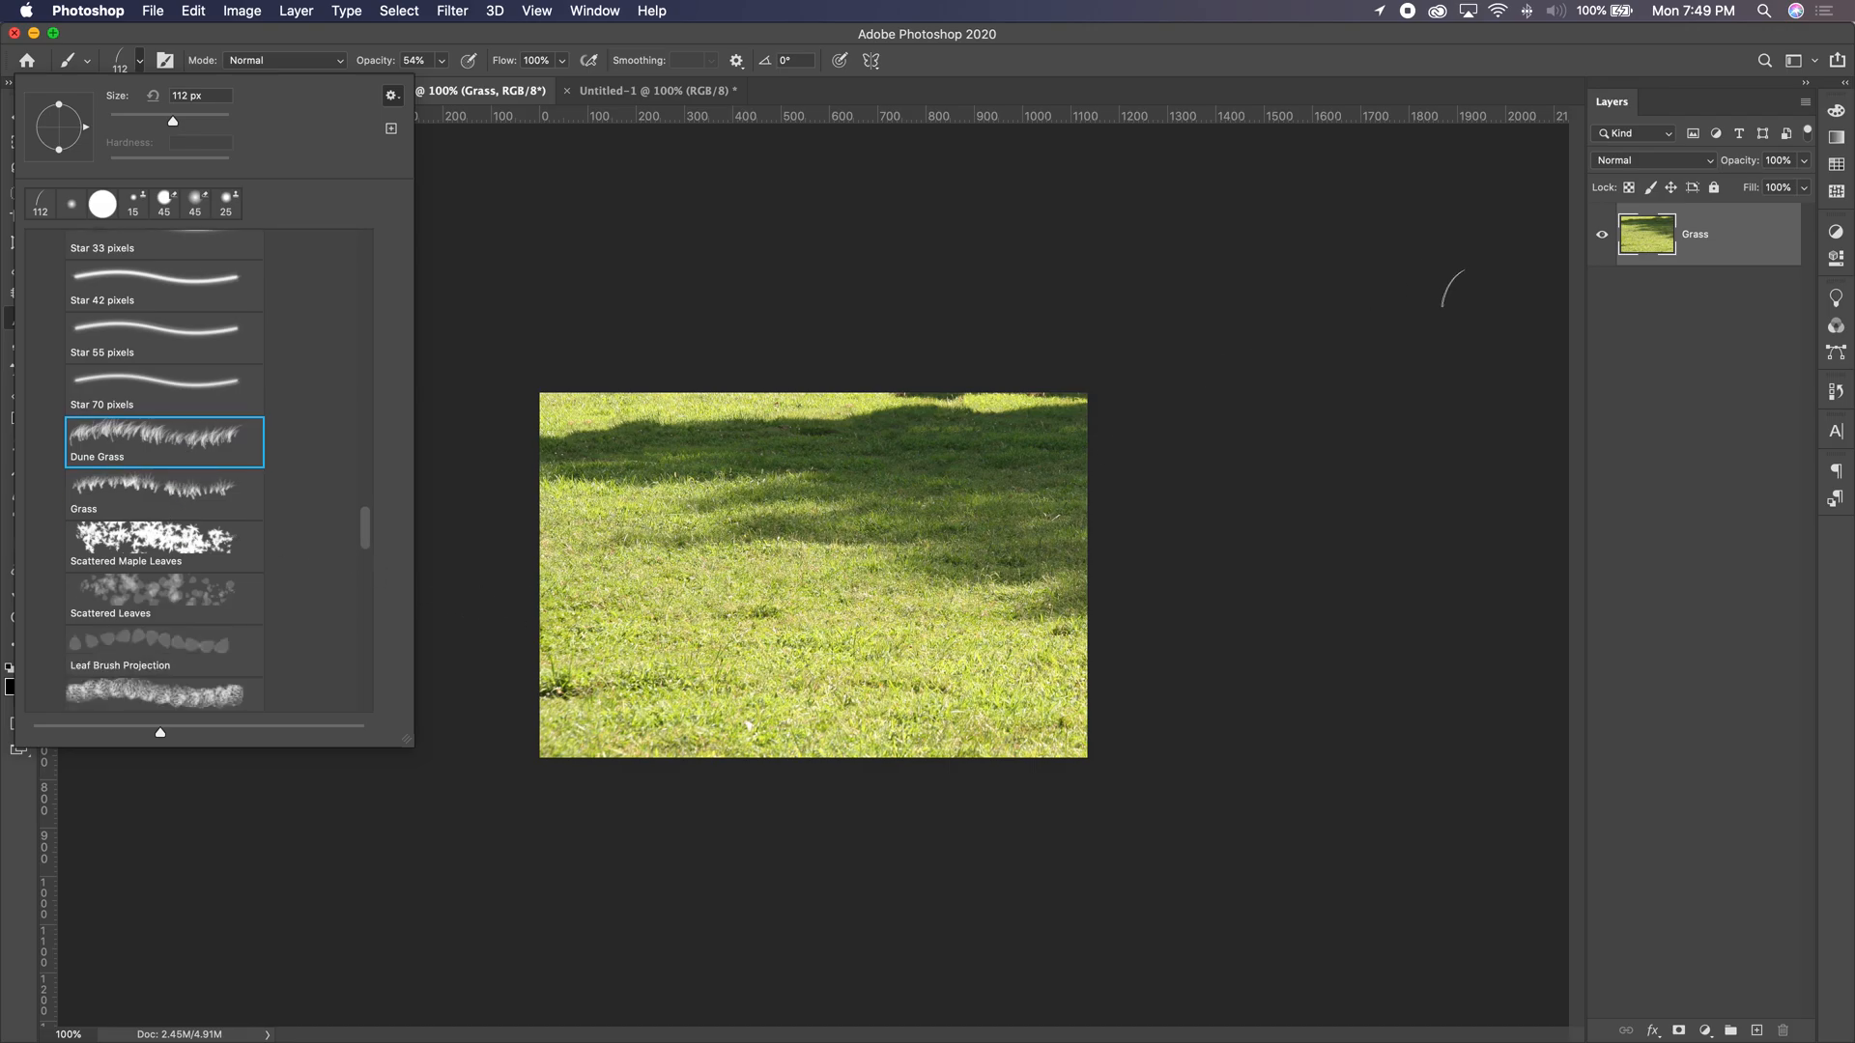
Return to 3 Rhinos.psd, reduce the Dune Grass tip to 45 px and paint on the mask under the first rhino's head.
left_click(619, 91)
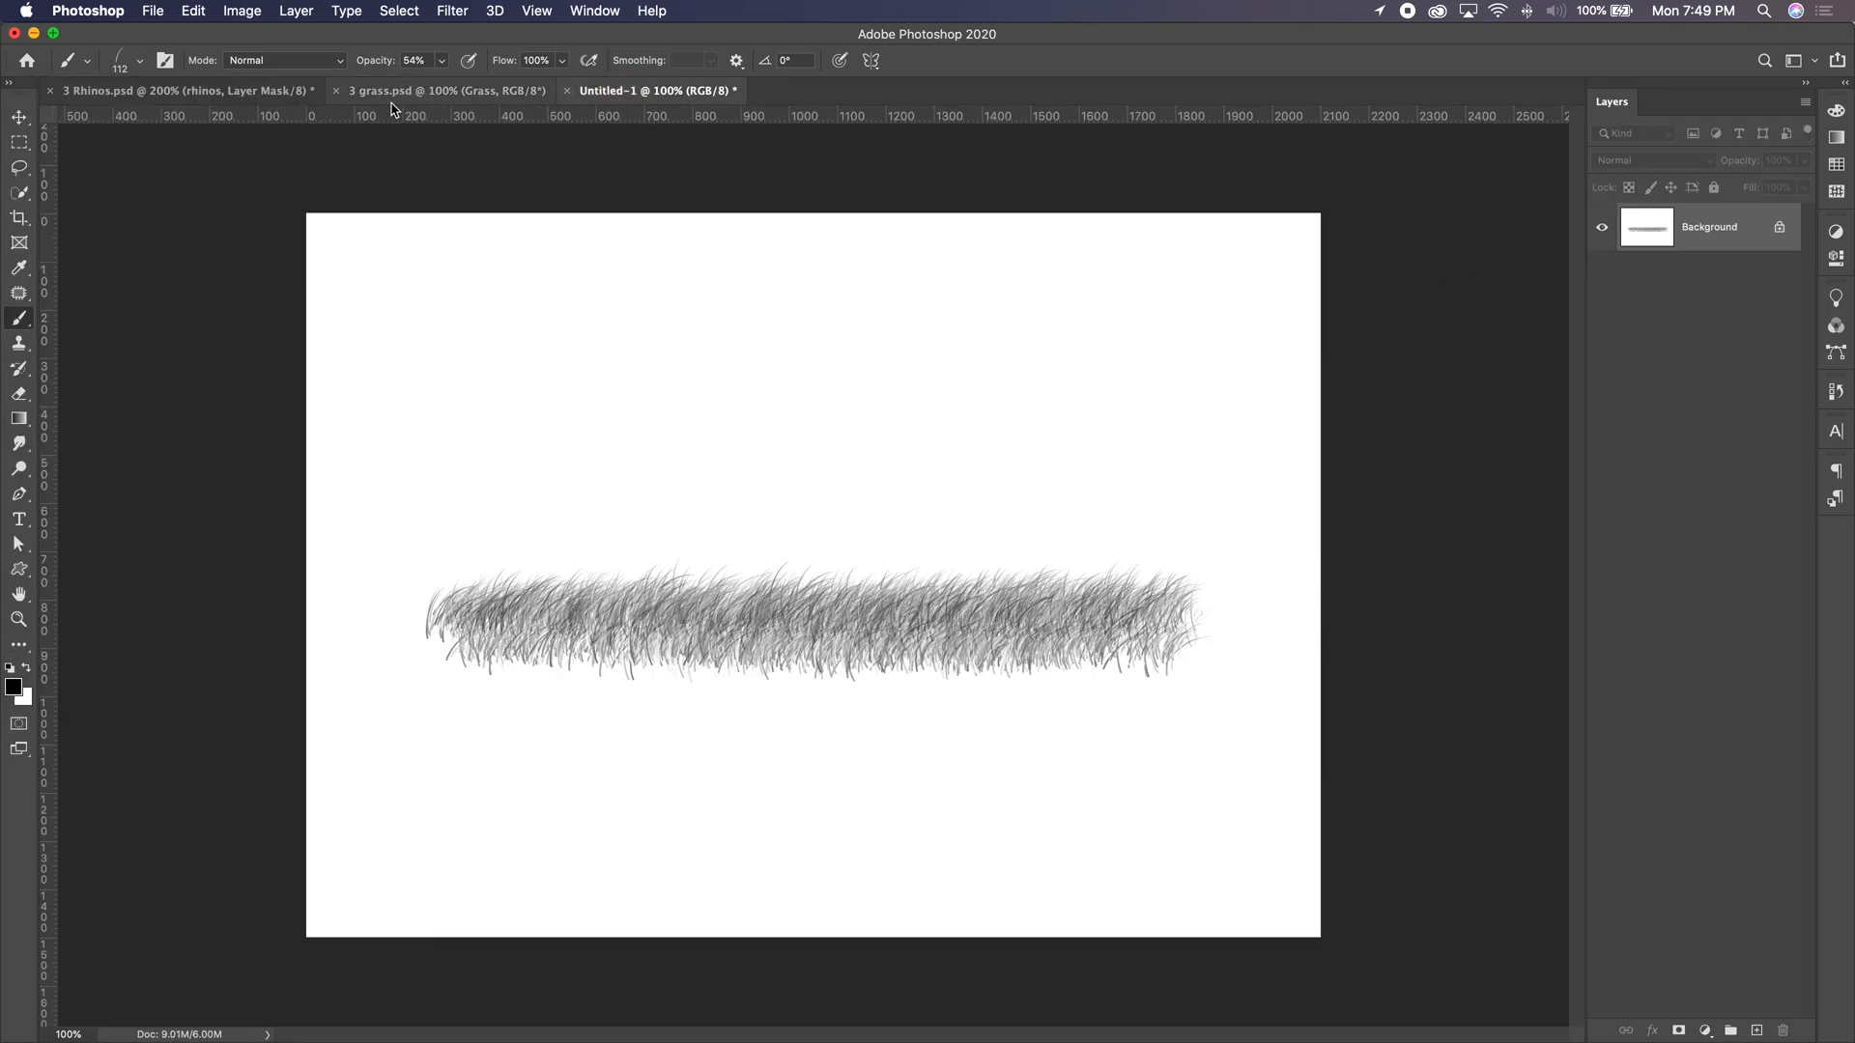
left_click(233, 96)
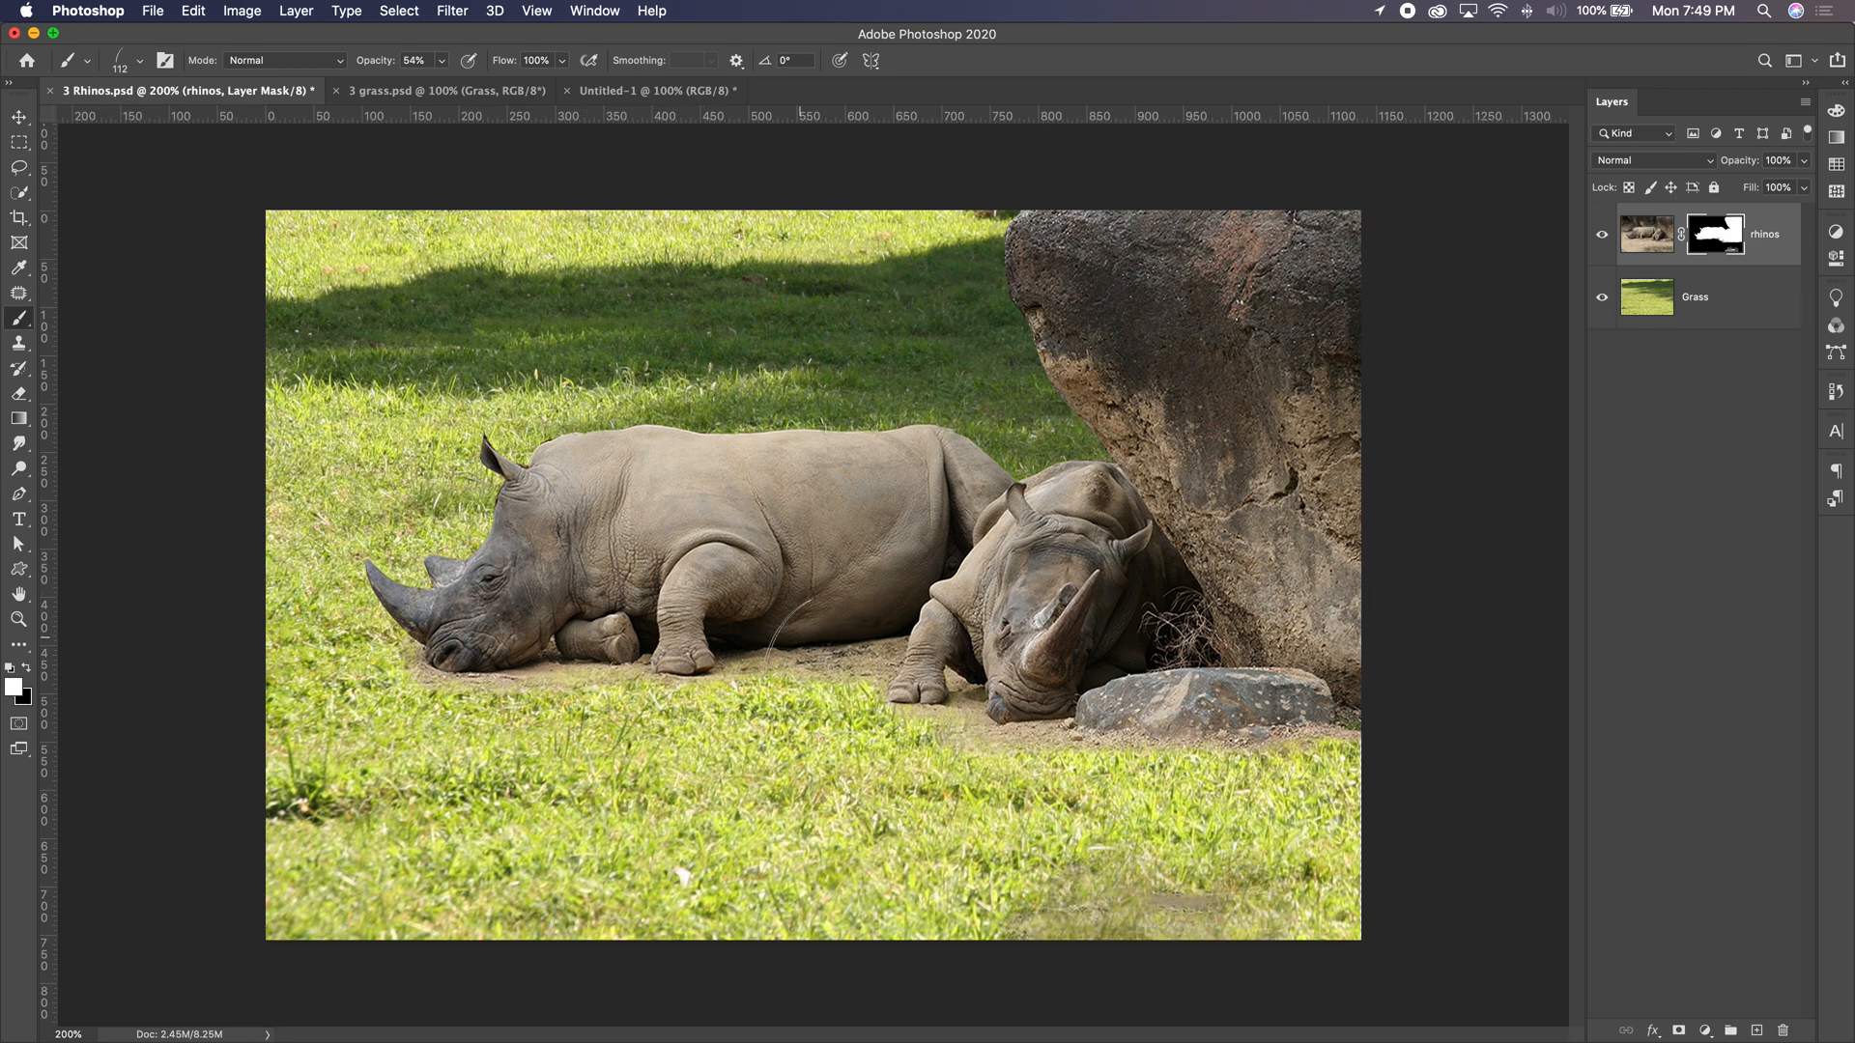
key("bracketleft")
key("bracketleft")
key("bracketleft")
key("bracketleft")
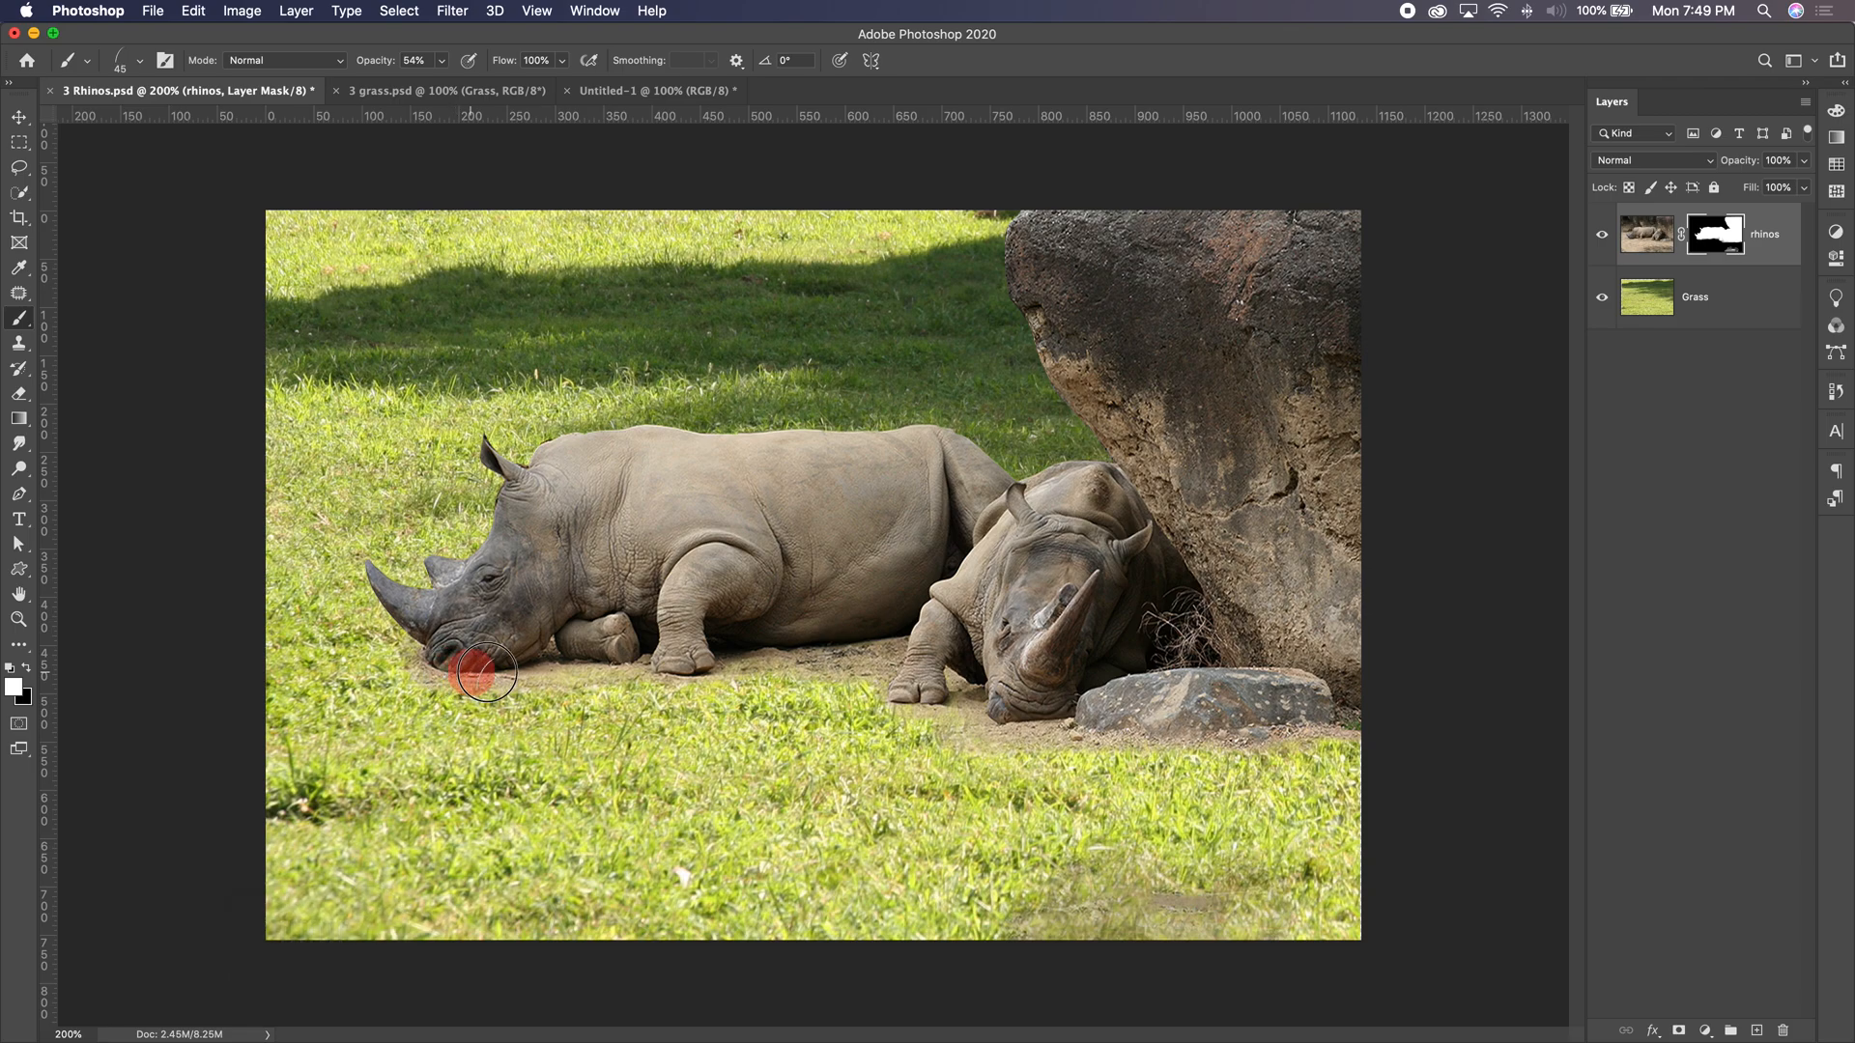
left_click_drag(417, 672, 655, 662)
Set the brush opacity to 100% and paint Dune Grass strokes on the mask along the rhinos' base, the small rock and the foreground.
left_click(443, 61)
left_click_drag(443, 84, 497, 87)
left_click(442, 62)
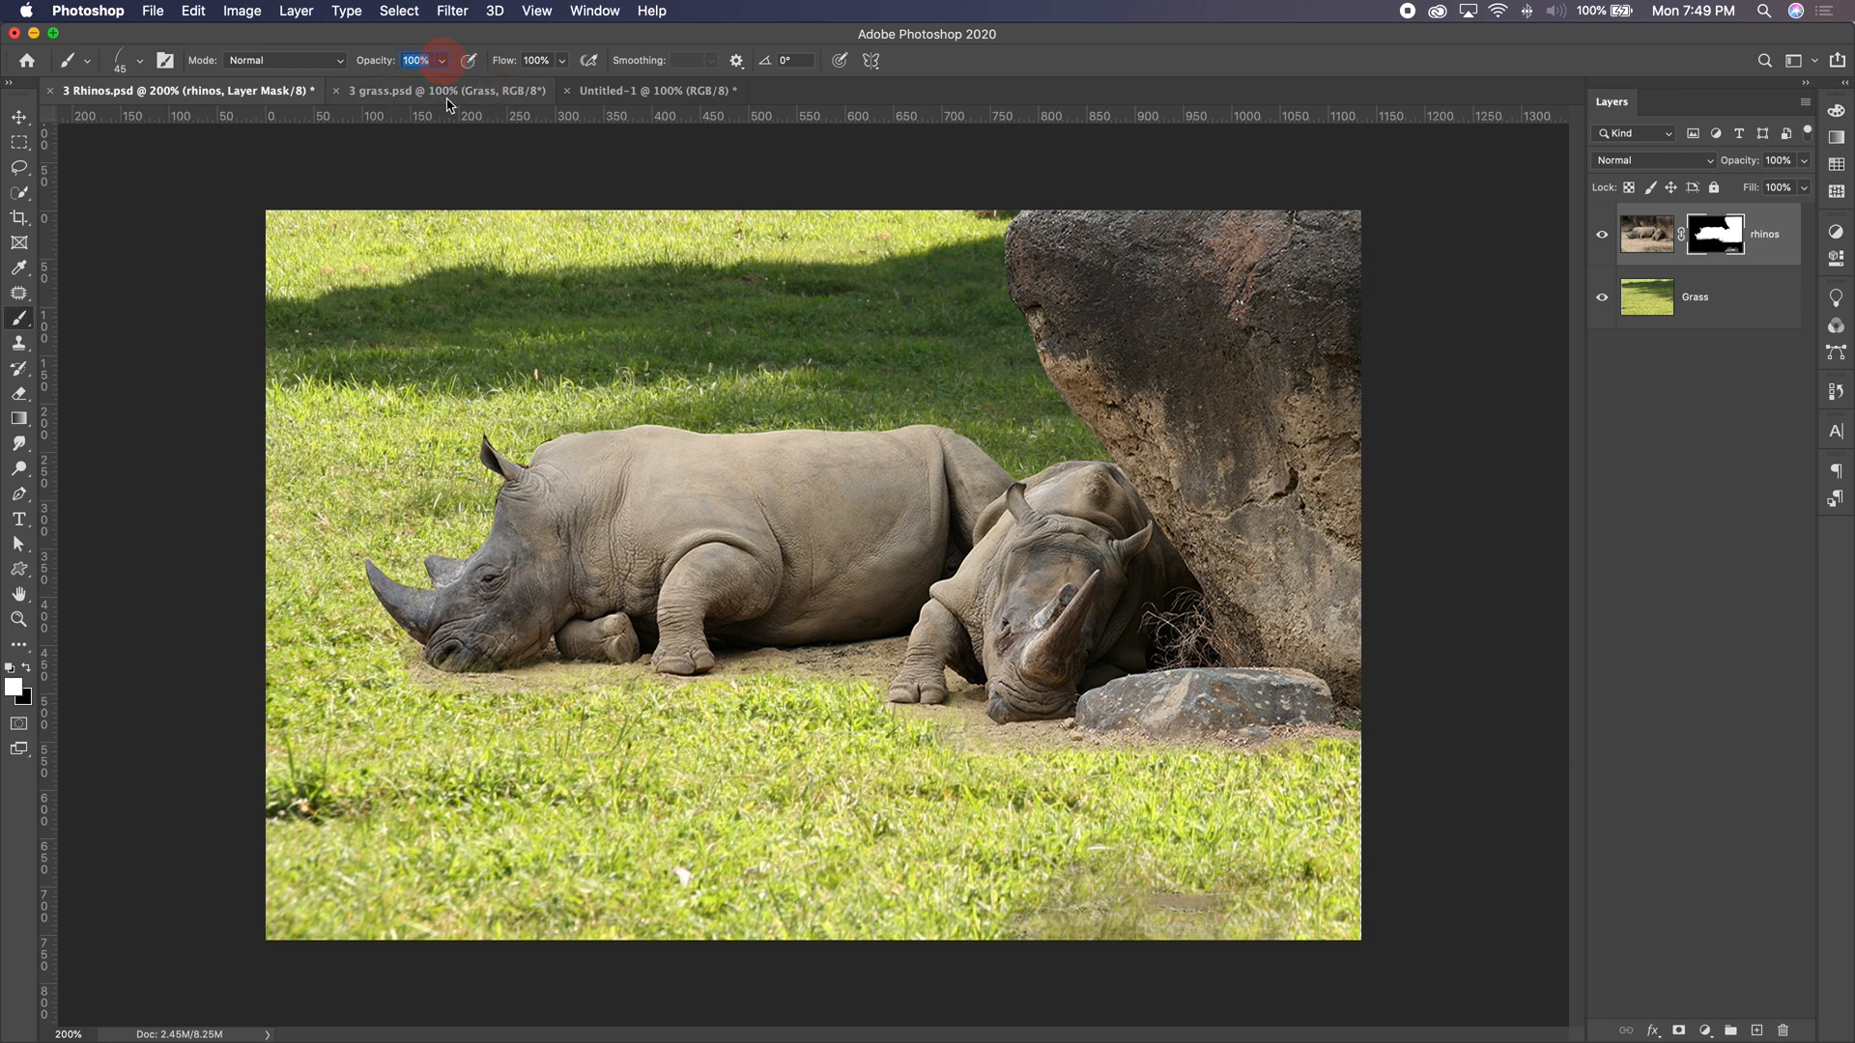
mouse_move(474, 669)
left_mouse_down()
mouse_move(877, 664)
mouse_move(859, 667)
mouse_move(862, 643)
mouse_move(749, 655)
mouse_move(932, 724)
mouse_move(1303, 751)
mouse_move(669, 725)
mouse_move(587, 681)
mouse_move(647, 661)
mouse_move(689, 669)
mouse_move(361, 688)
mouse_move(458, 681)
mouse_move(454, 664)
mouse_move(498, 681)
mouse_move(239, 654)
mouse_move(417, 646)
mouse_move(332, 621)
mouse_move(408, 739)
mouse_move(619, 890)
mouse_move(978, 939)
mouse_move(1149, 922)
mouse_move(347, 647)
mouse_move(575, 858)
mouse_move(1020, 935)
mouse_move(1249, 902)
mouse_move(1064, 890)
mouse_move(1272, 899)
left_mouse_up()
Enlarge the Dune Grass tip to 100 px and paint more blades on the mask in the picture's bottom-right corner.
key("bracketright")
key("bracketright")
mouse_move(1285, 913)
left_mouse_down()
mouse_move(1083, 908)
mouse_move(1002, 882)
mouse_move(1325, 890)
mouse_move(1035, 886)
mouse_move(1305, 886)
left_mouse_up()
Paint black on the mask with a 60 px Dune Grass tip over the first rhino's front feet and the ground beneath its belly.
key("x")
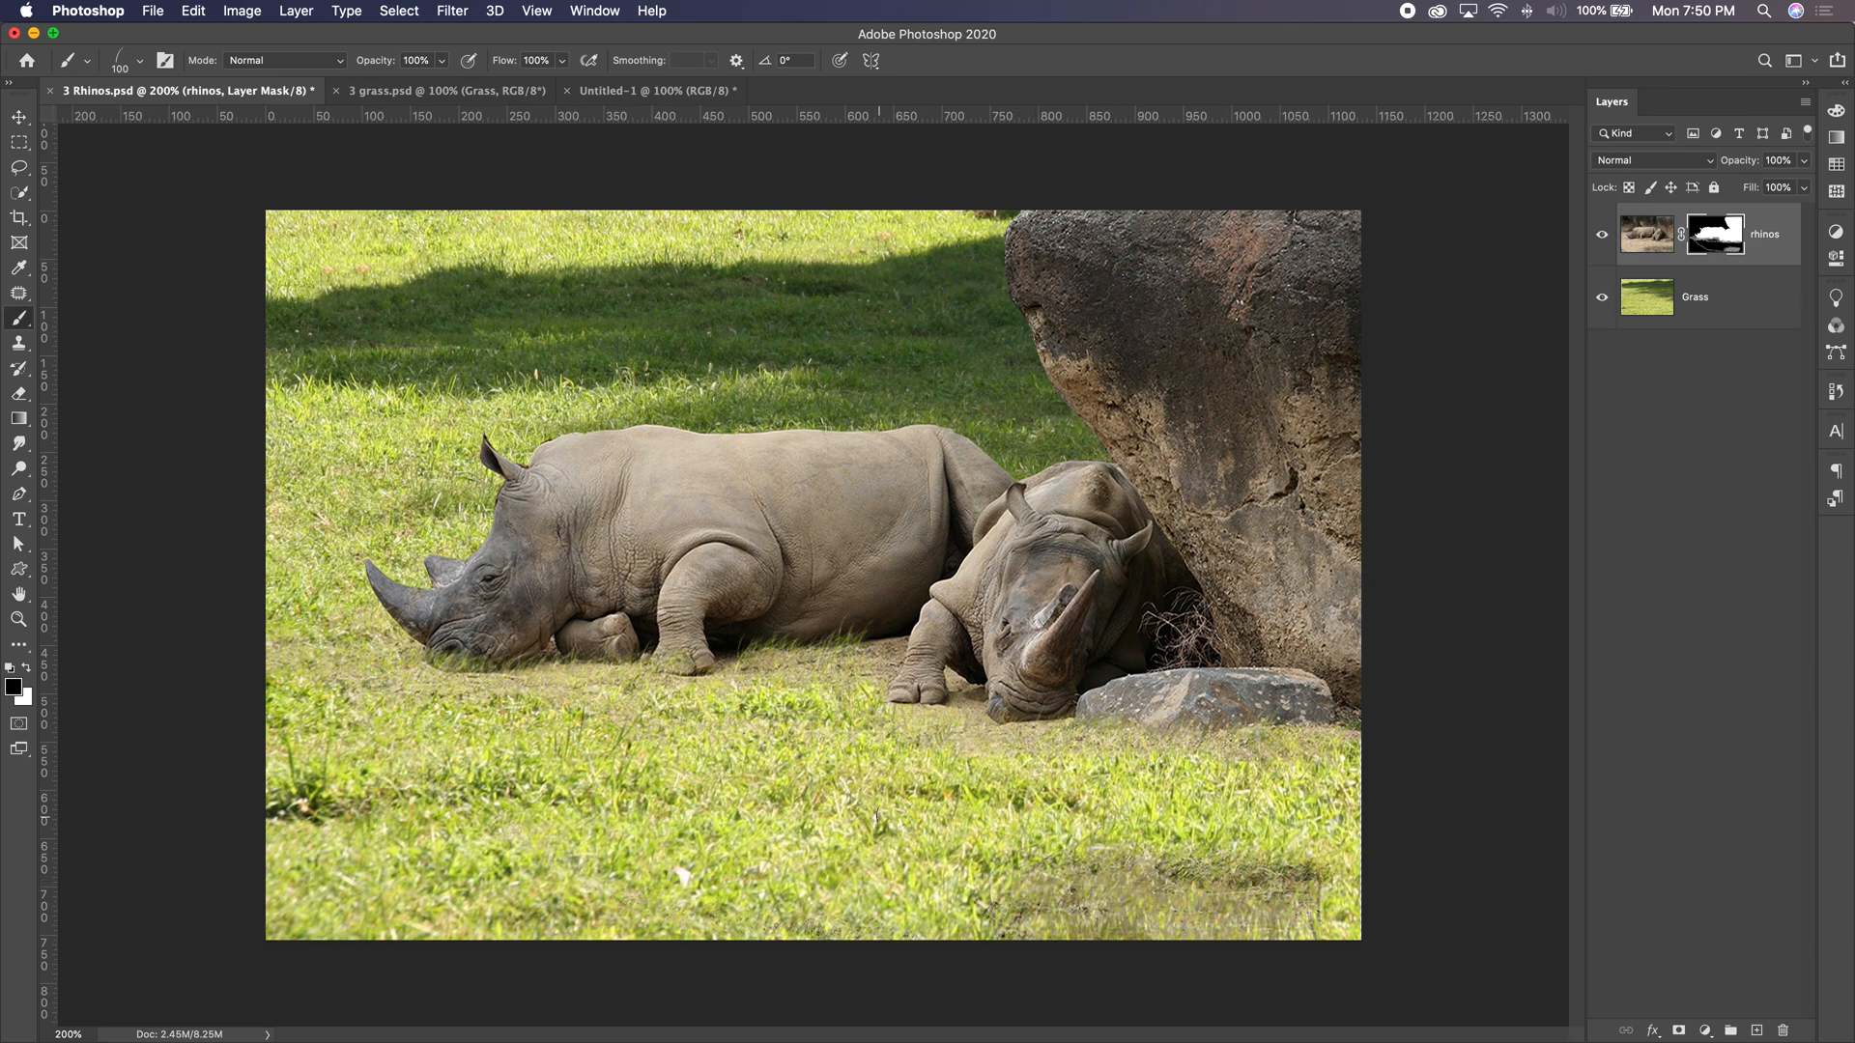
key("bracketleft")
key("bracketleft")
key("bracketleft")
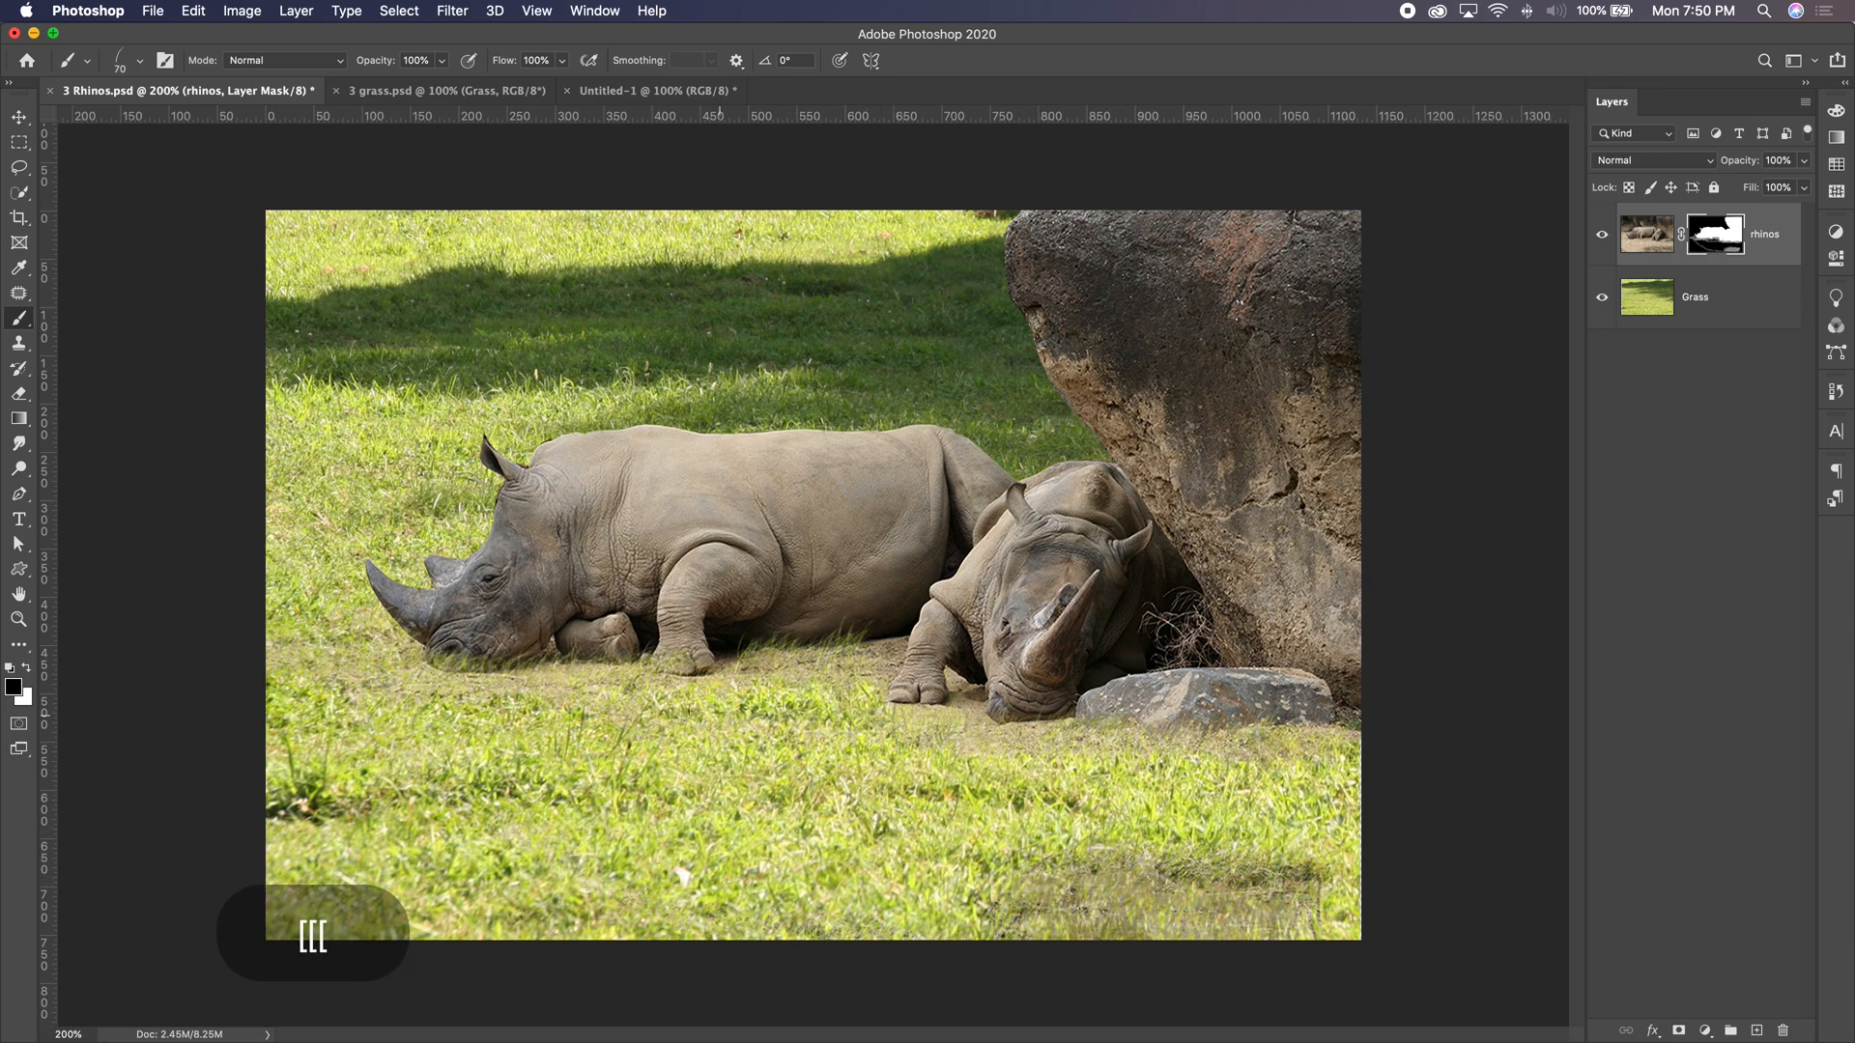
key("bracketleft")
mouse_move(601, 665)
left_mouse_down()
mouse_move(786, 674)
mouse_move(902, 652)
mouse_move(798, 671)
left_mouse_up()
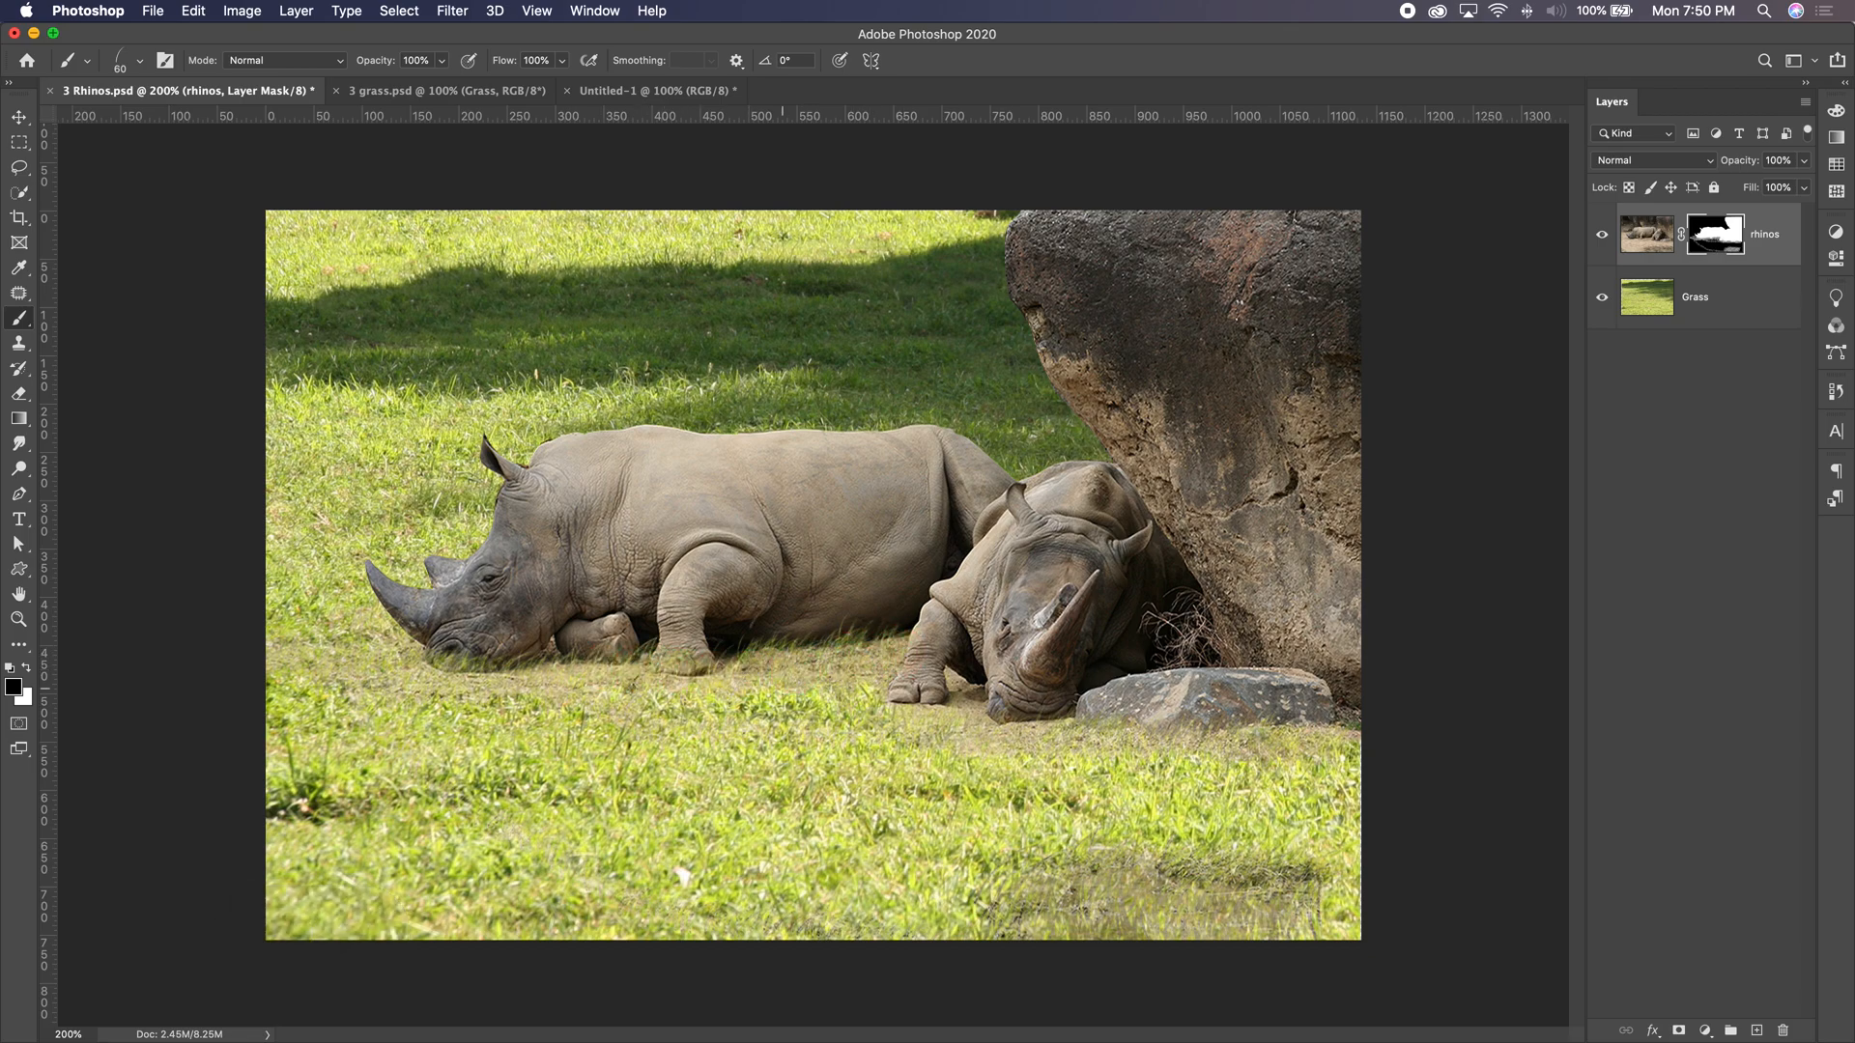
Paint black on the mask with the legacy Grass brush at 70 px around the feet, rock and foreground, undoing the stroke in the shaded grass.
left_click(136, 61)
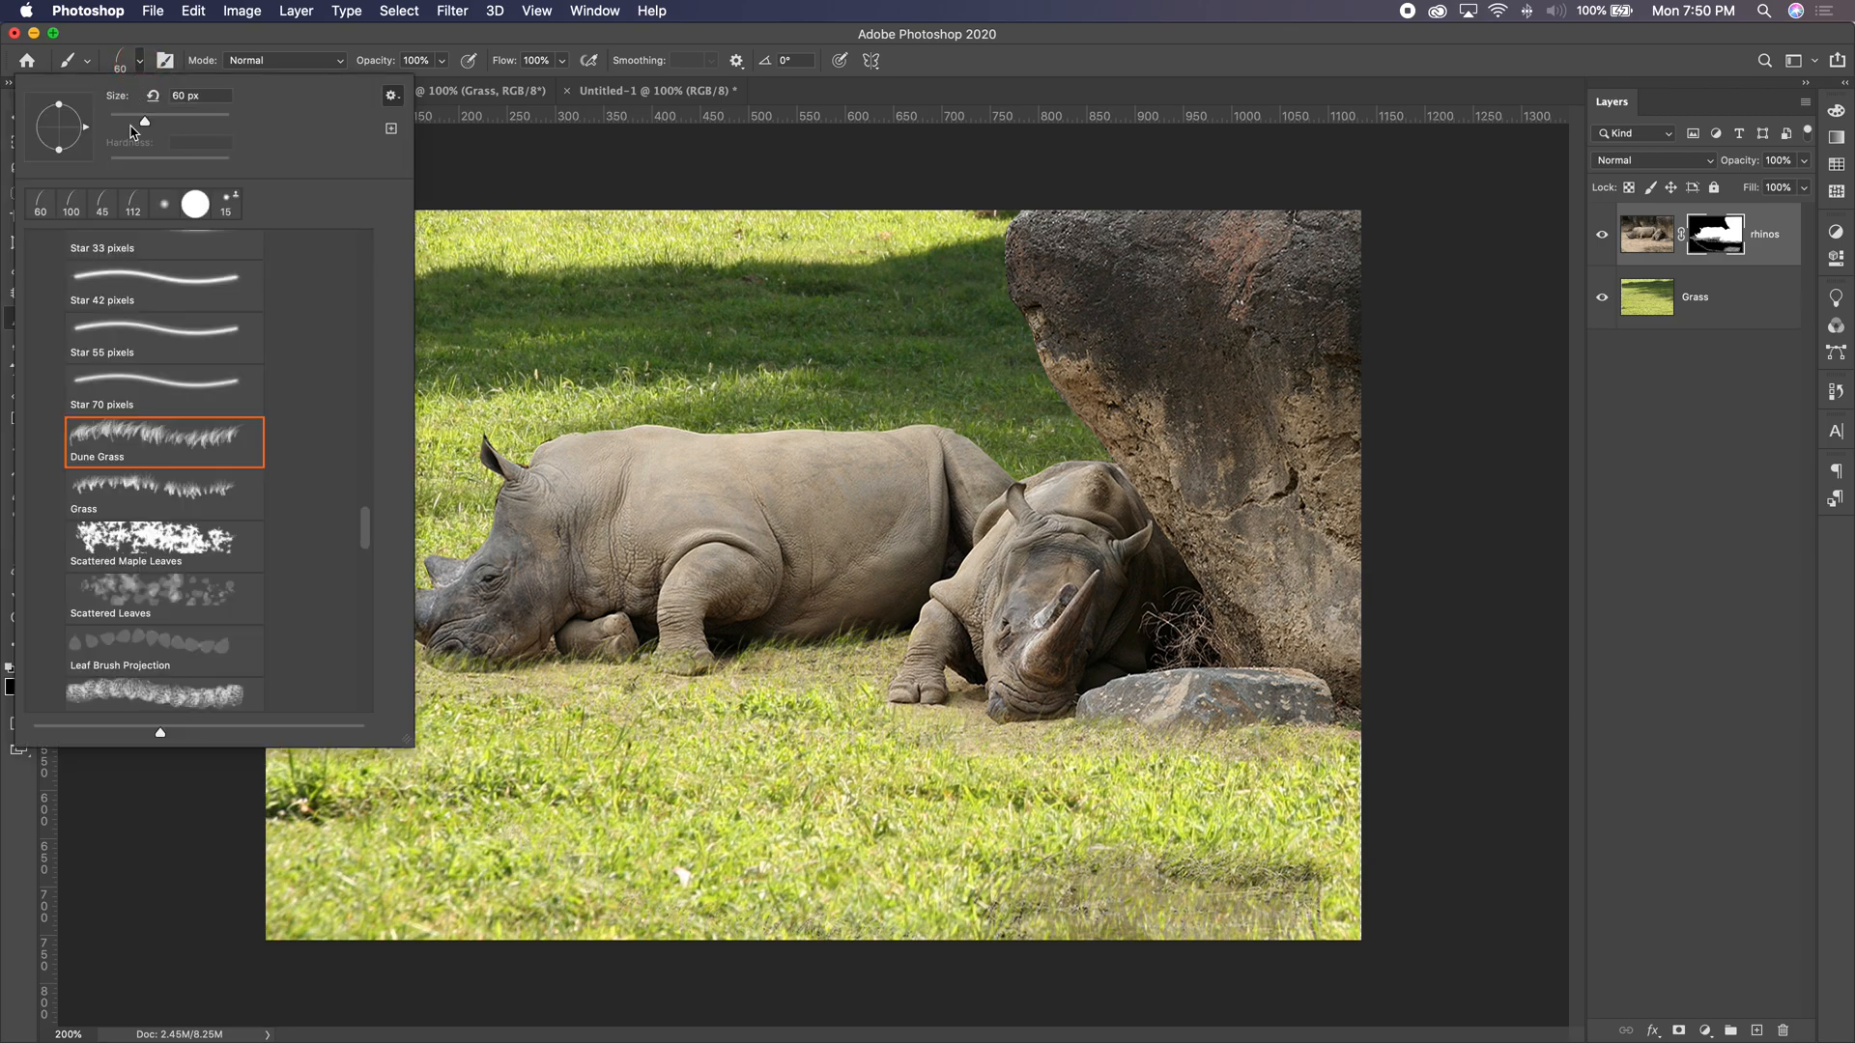
left_click(142, 480)
left_click(638, 703)
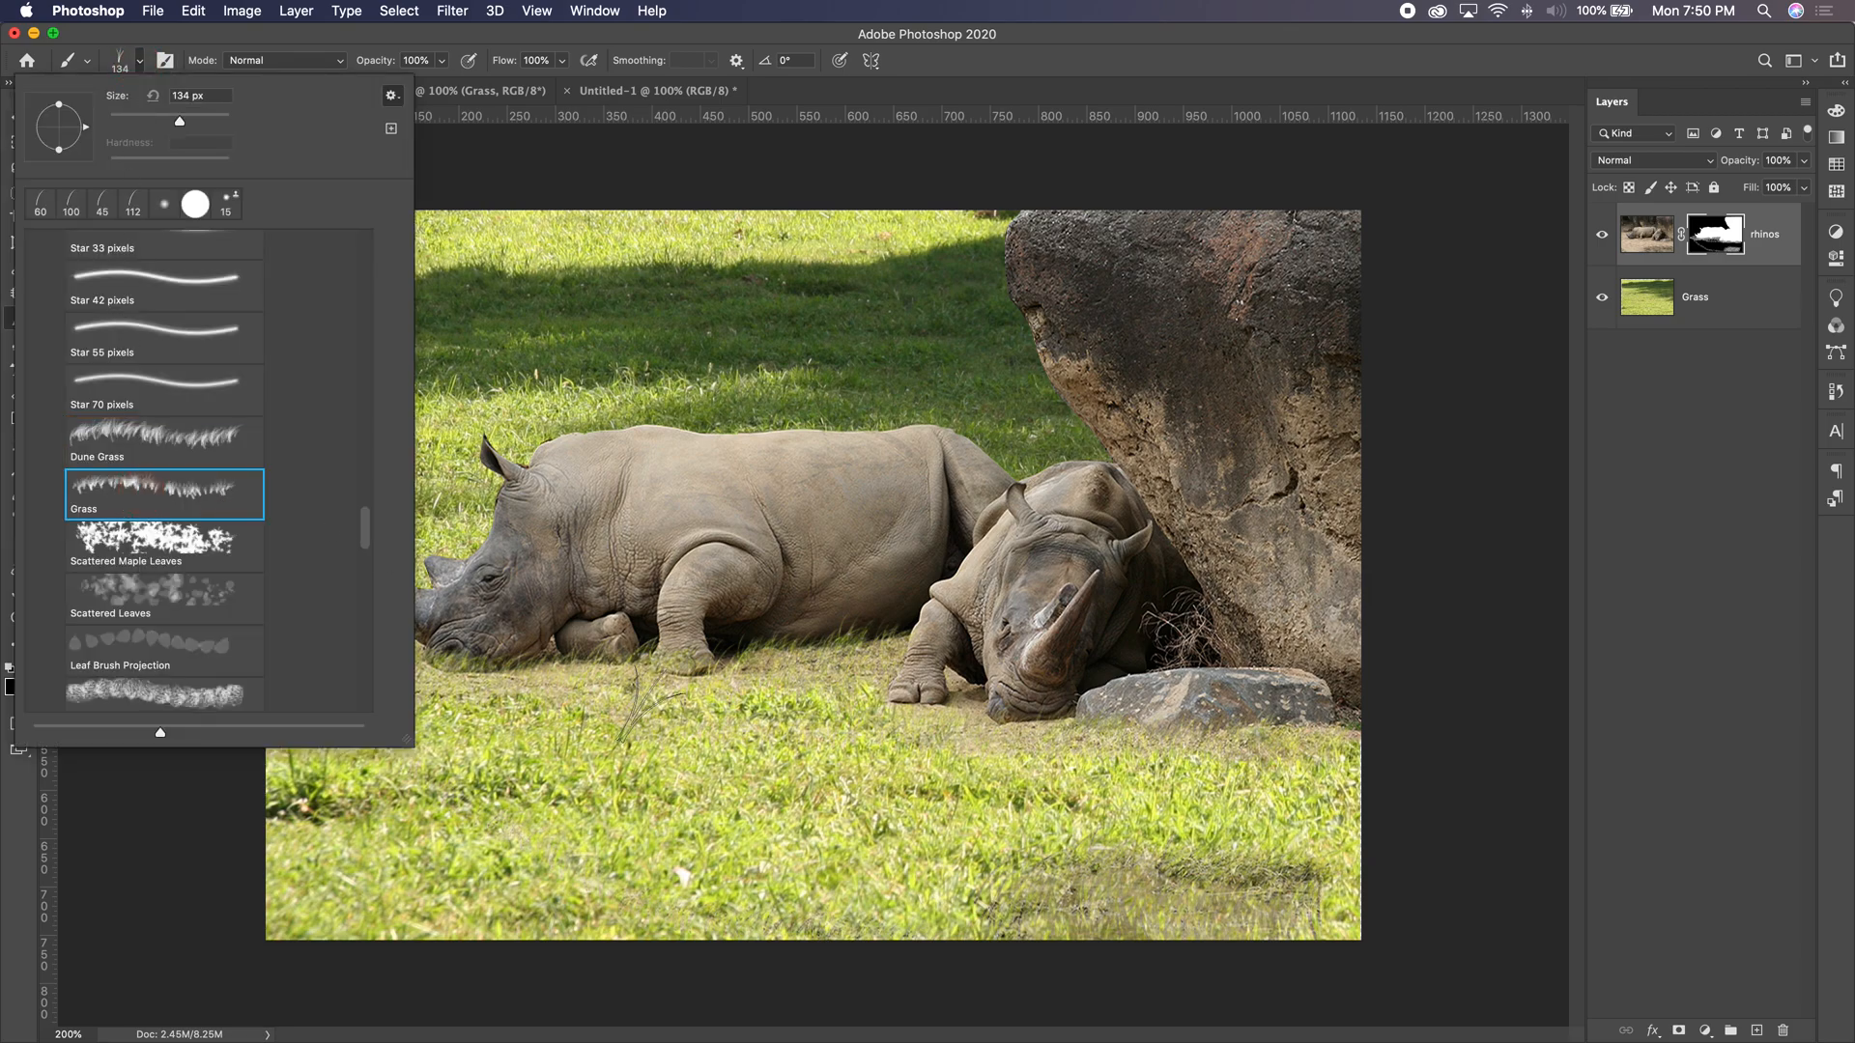
key("Return")
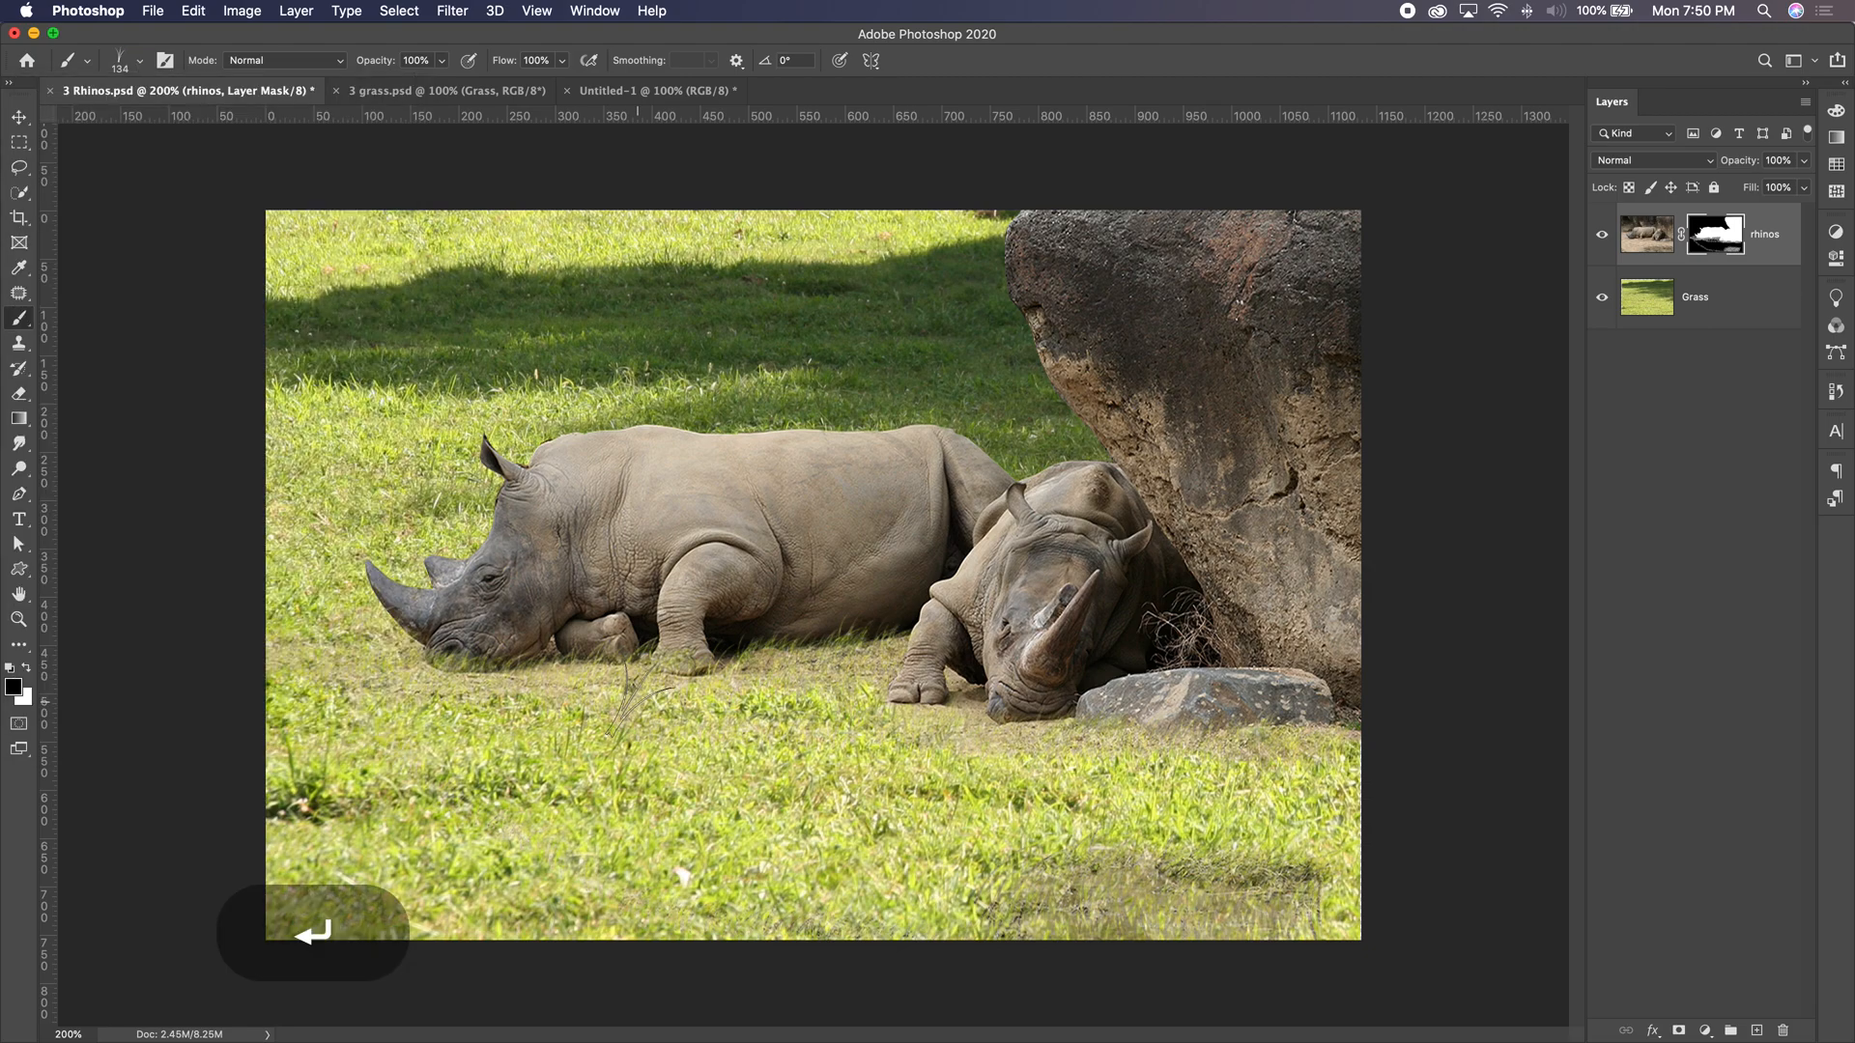
key("bracketleft")
key("bracketleft")
key("bracketleft")
key("bracketleft")
key("bracketleft")
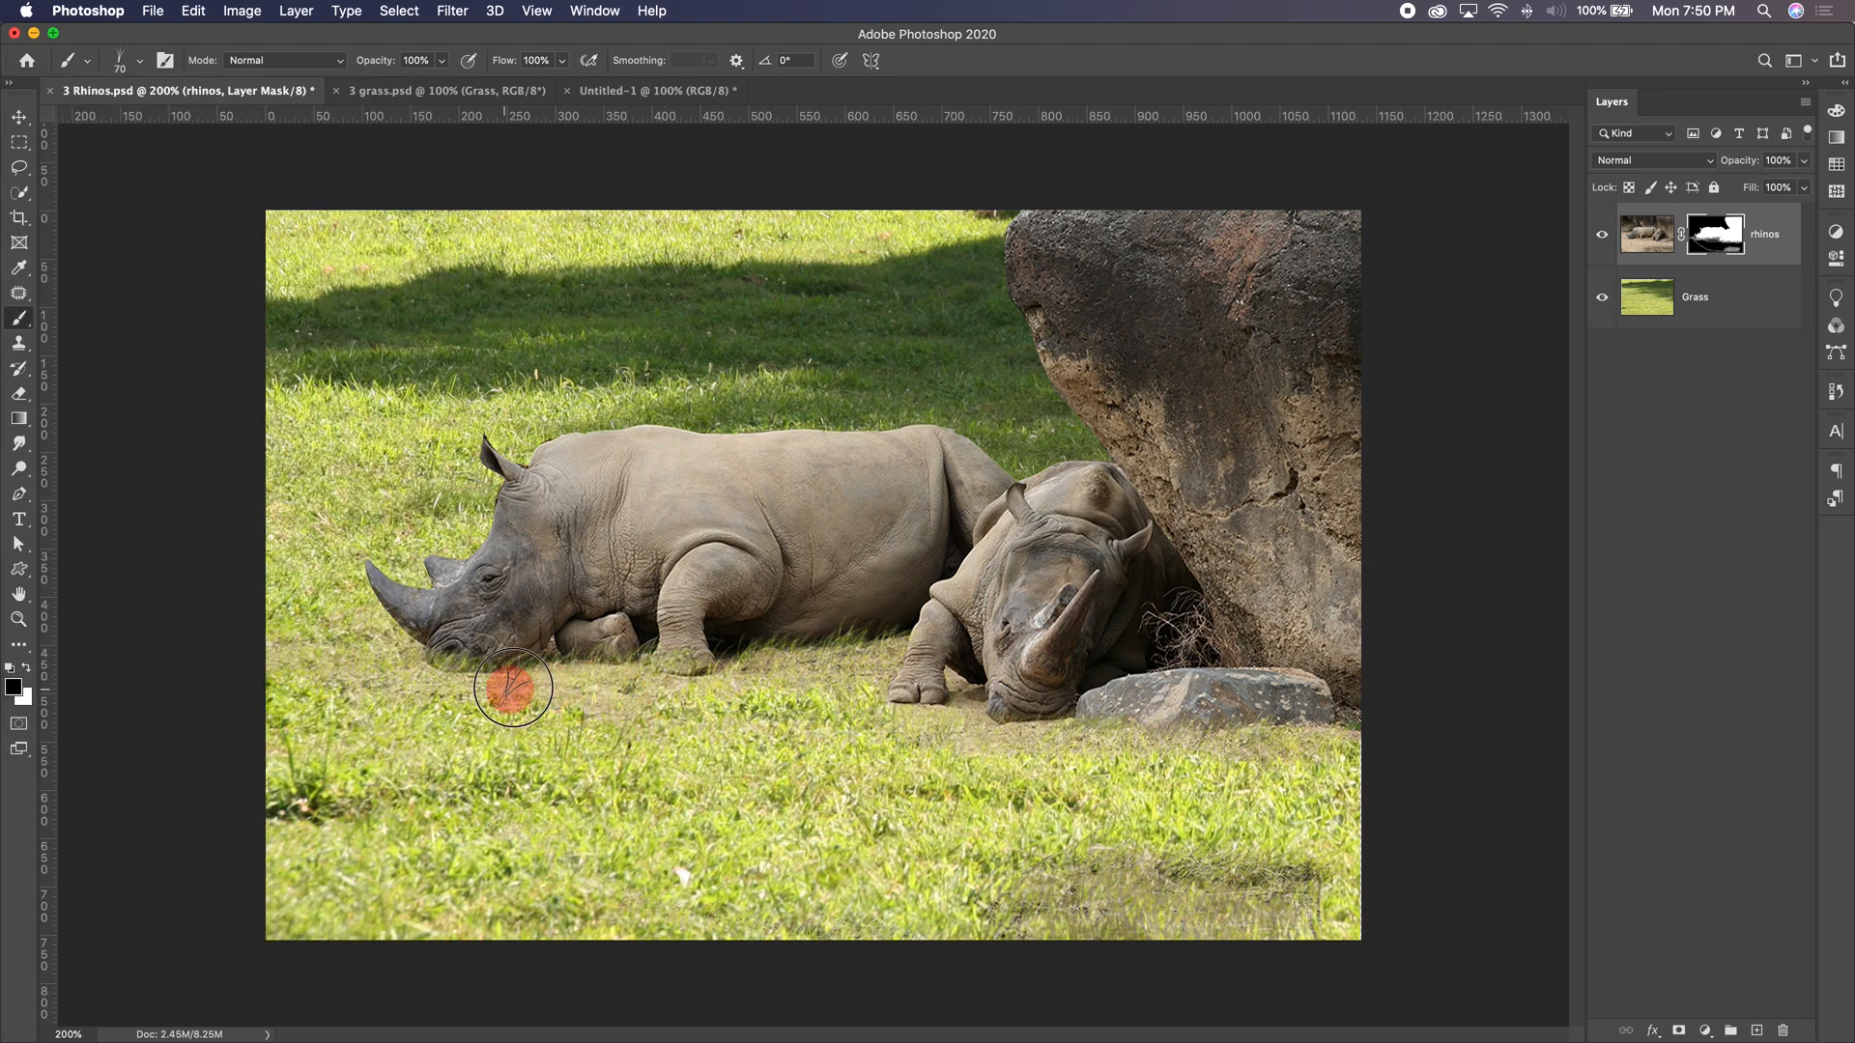
mouse_move(686, 698)
left_mouse_down()
mouse_move(916, 682)
mouse_move(958, 730)
mouse_move(977, 712)
mouse_move(1037, 740)
mouse_move(1163, 727)
mouse_move(1200, 750)
mouse_move(1389, 728)
mouse_move(1204, 920)
mouse_move(1102, 921)
mouse_move(1015, 873)
mouse_move(1053, 834)
mouse_move(1193, 899)
mouse_move(1338, 921)
mouse_move(1040, 907)
mouse_move(483, 838)
mouse_move(564, 871)
mouse_move(614, 921)
mouse_move(426, 862)
mouse_move(416, 810)
mouse_move(343, 781)
mouse_move(348, 720)
mouse_move(311, 692)
mouse_move(343, 393)
mouse_move(573, 346)
mouse_move(604, 309)
mouse_move(869, 309)
left_mouse_up()
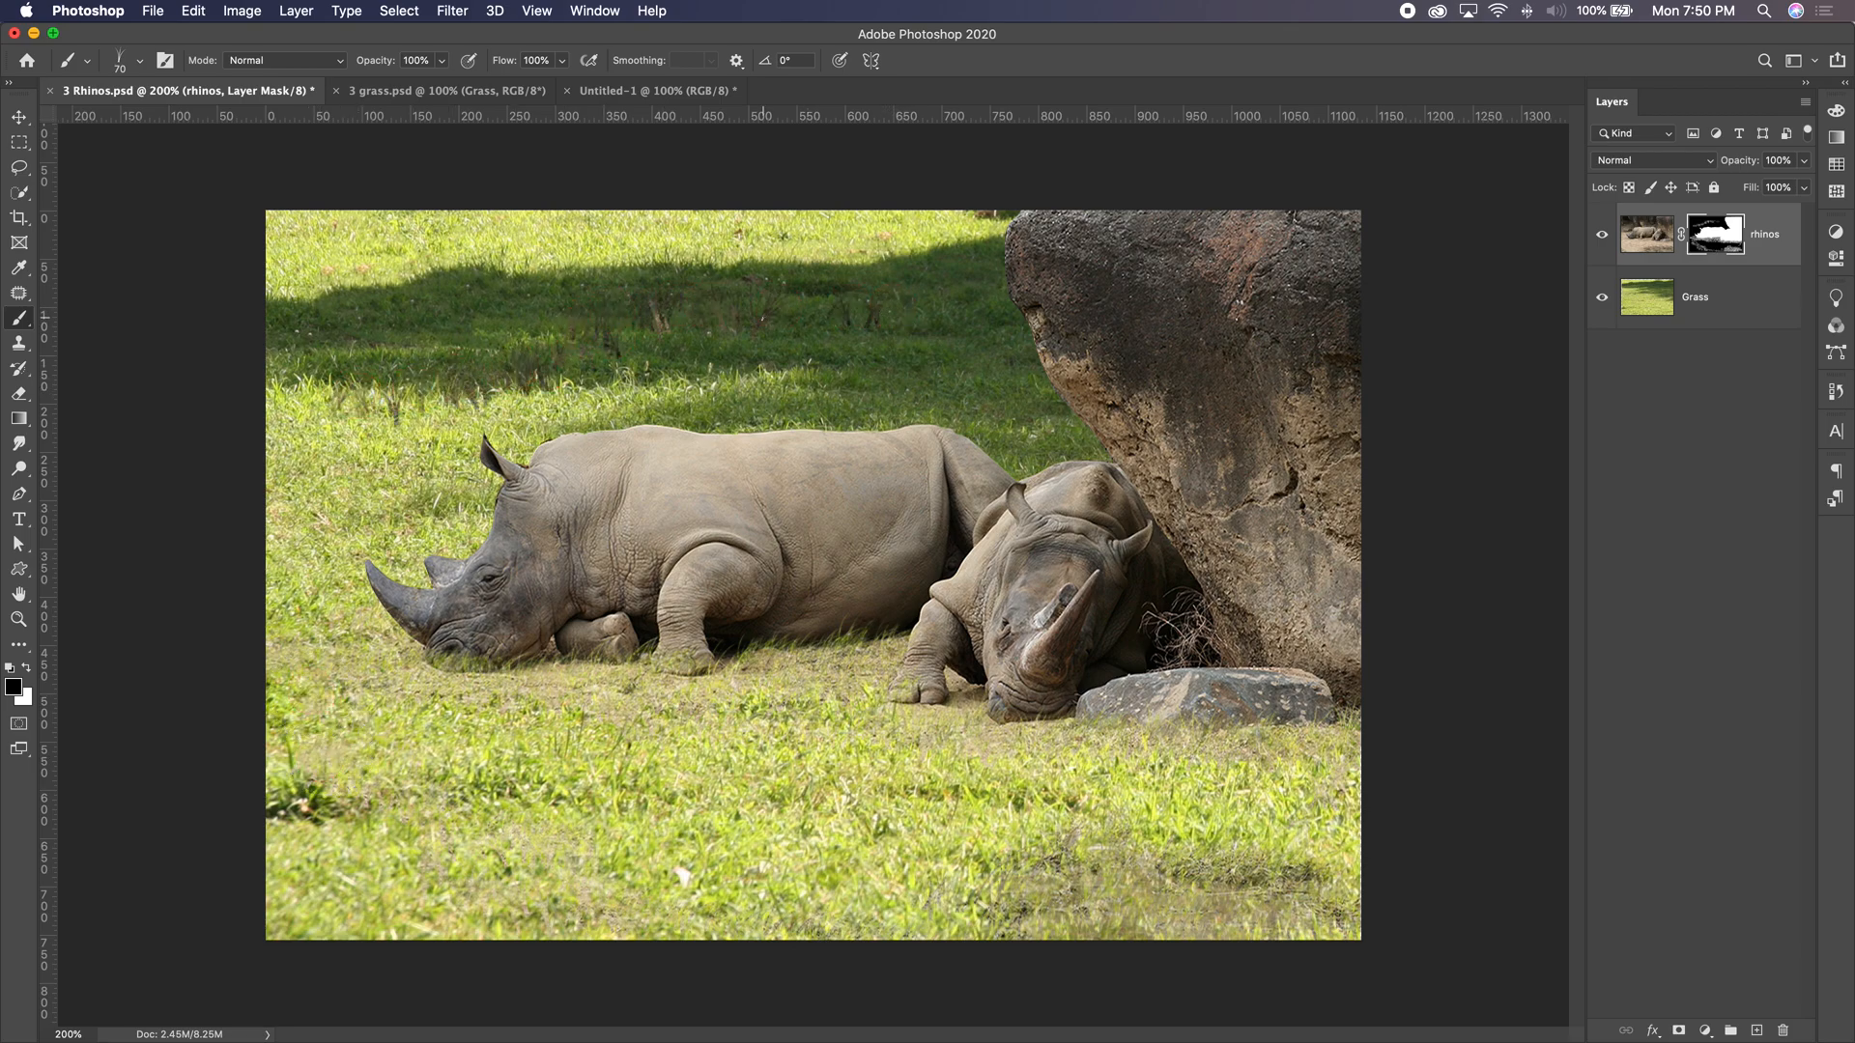
key("super+z")
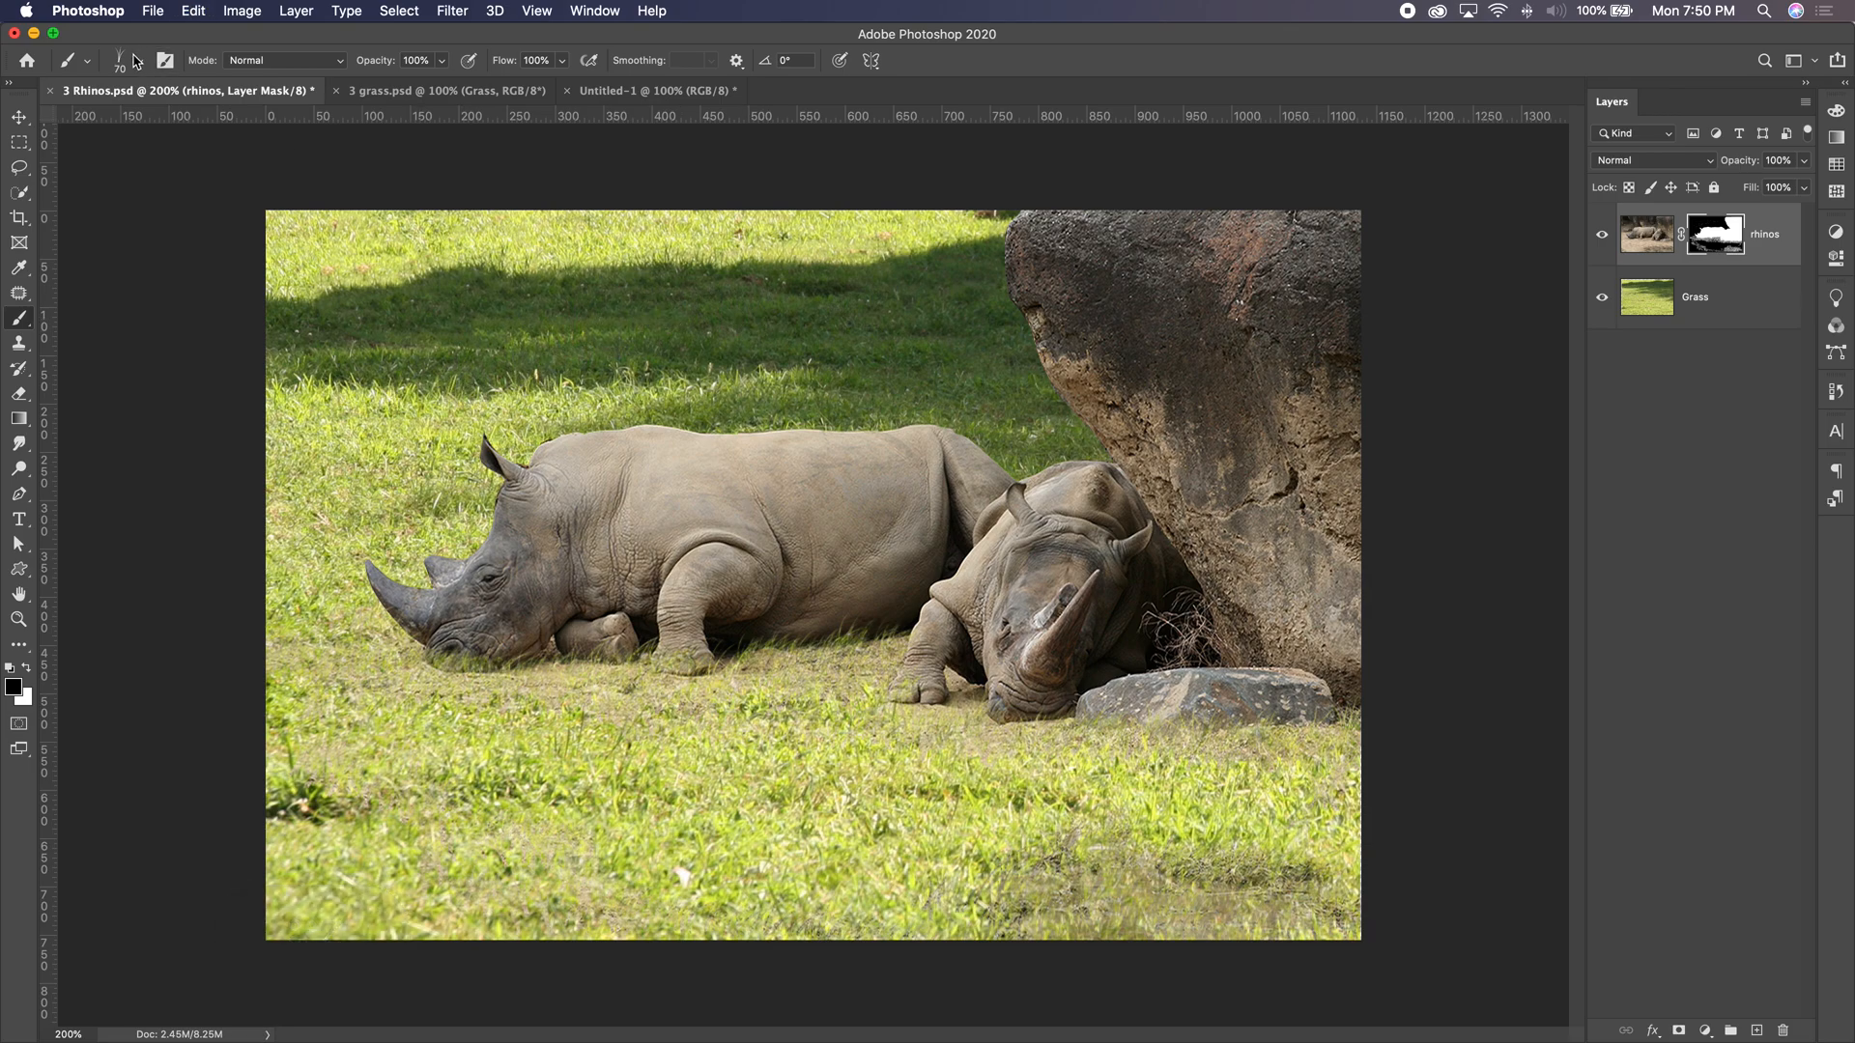
Choose the Dune Grass brush again and undo a trial 112 px stroke in the shaded grass behind the rhinos.
left_click(136, 61)
left_click(176, 440)
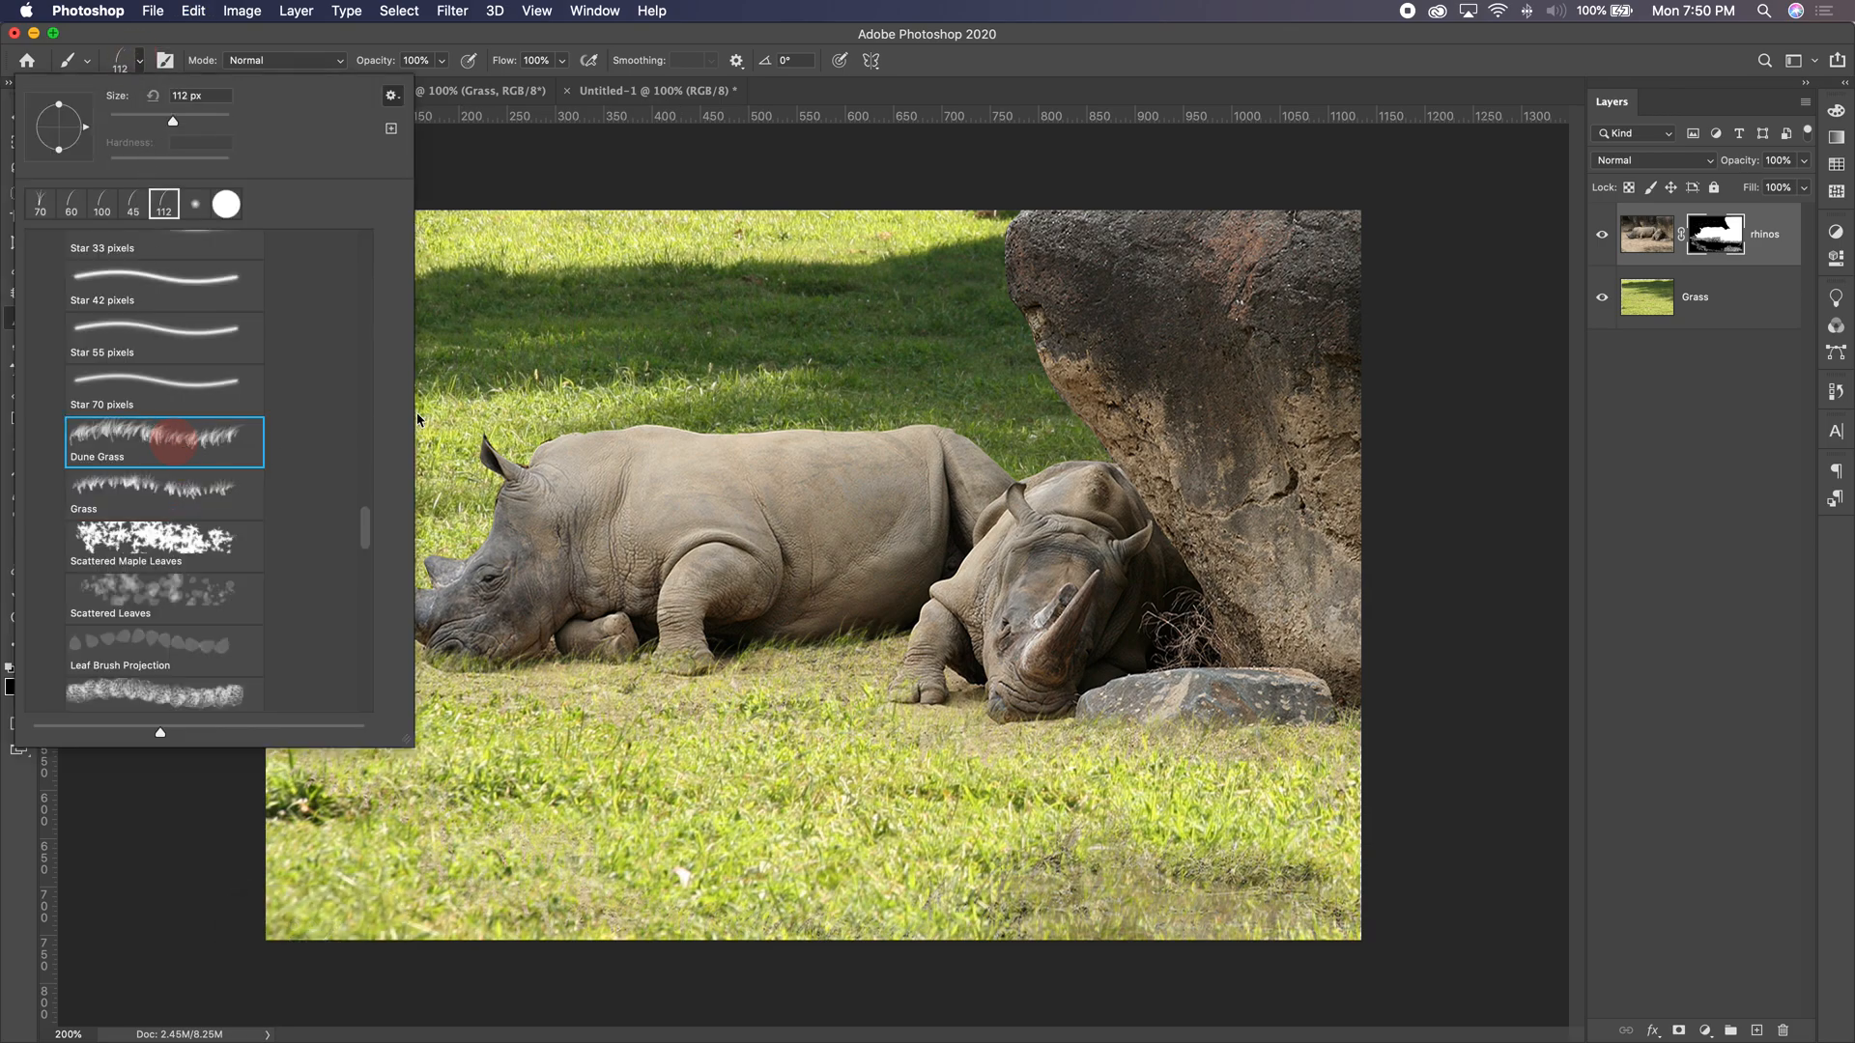
left_click(489, 310)
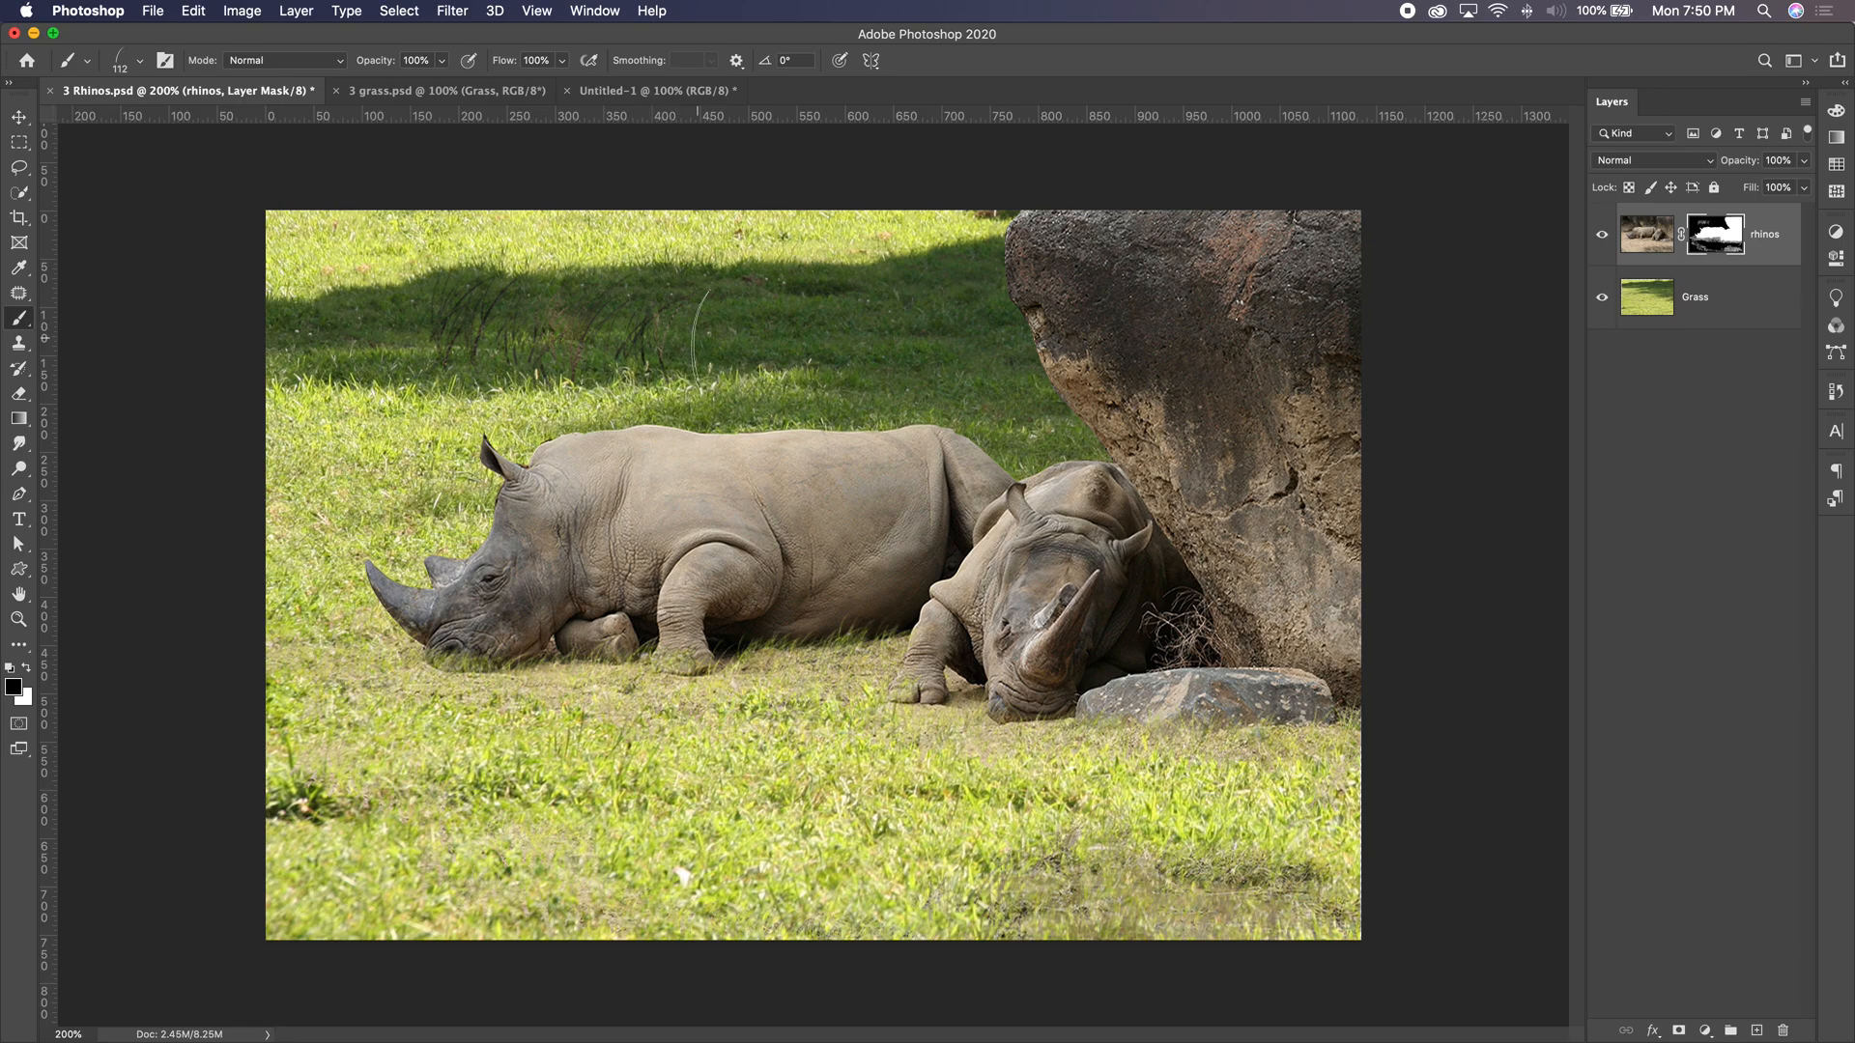
key("super+z")
Reduce the Dune Grass tip to 9 px and paint black on the mask in the shaded grass and along the first rhino's back.
key("bracketleft")
key("bracketleft")
key("bracketleft")
key("bracketleft")
key("bracketleft")
key("bracketleft")
key("bracketleft")
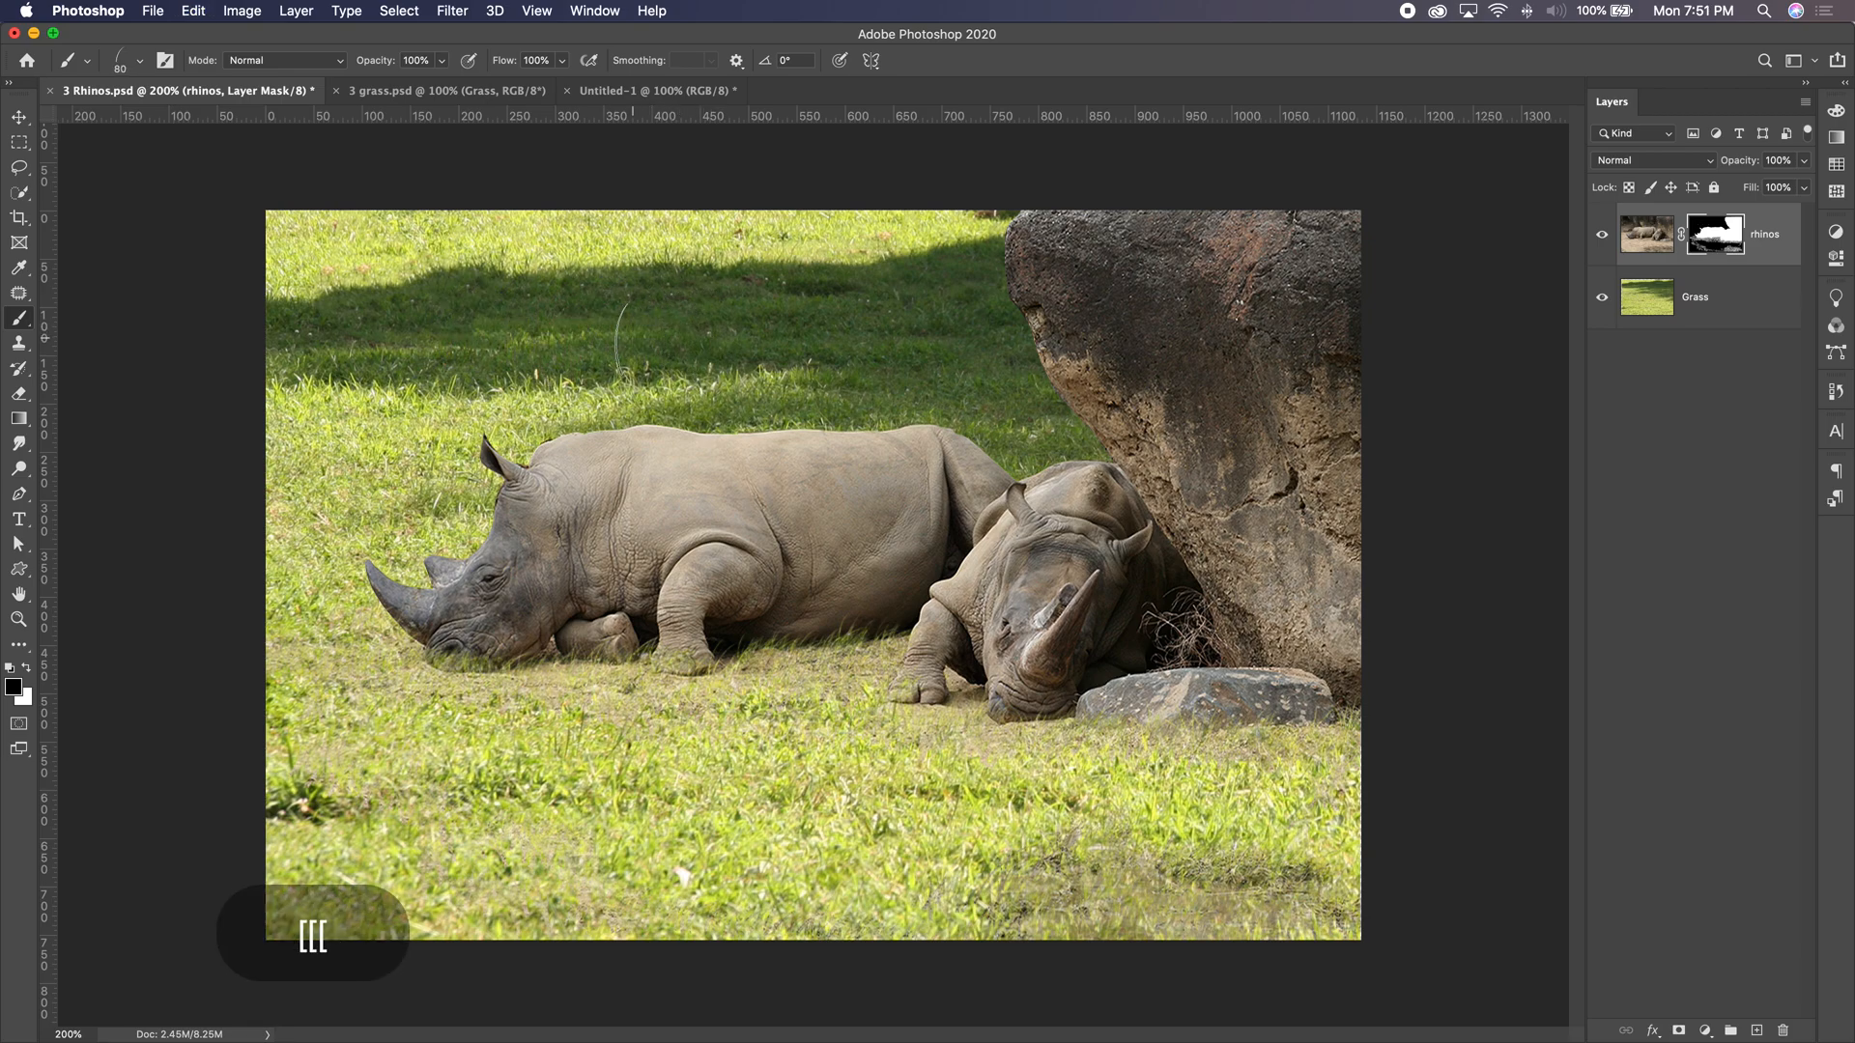
key("bracketleft")
key("bracketleft")
key("bracketleft")
key("bracketleft")
key("bracketleft")
key("bracketleft")
key("bracketleft")
key("bracketleft")
left_click(716, 355)
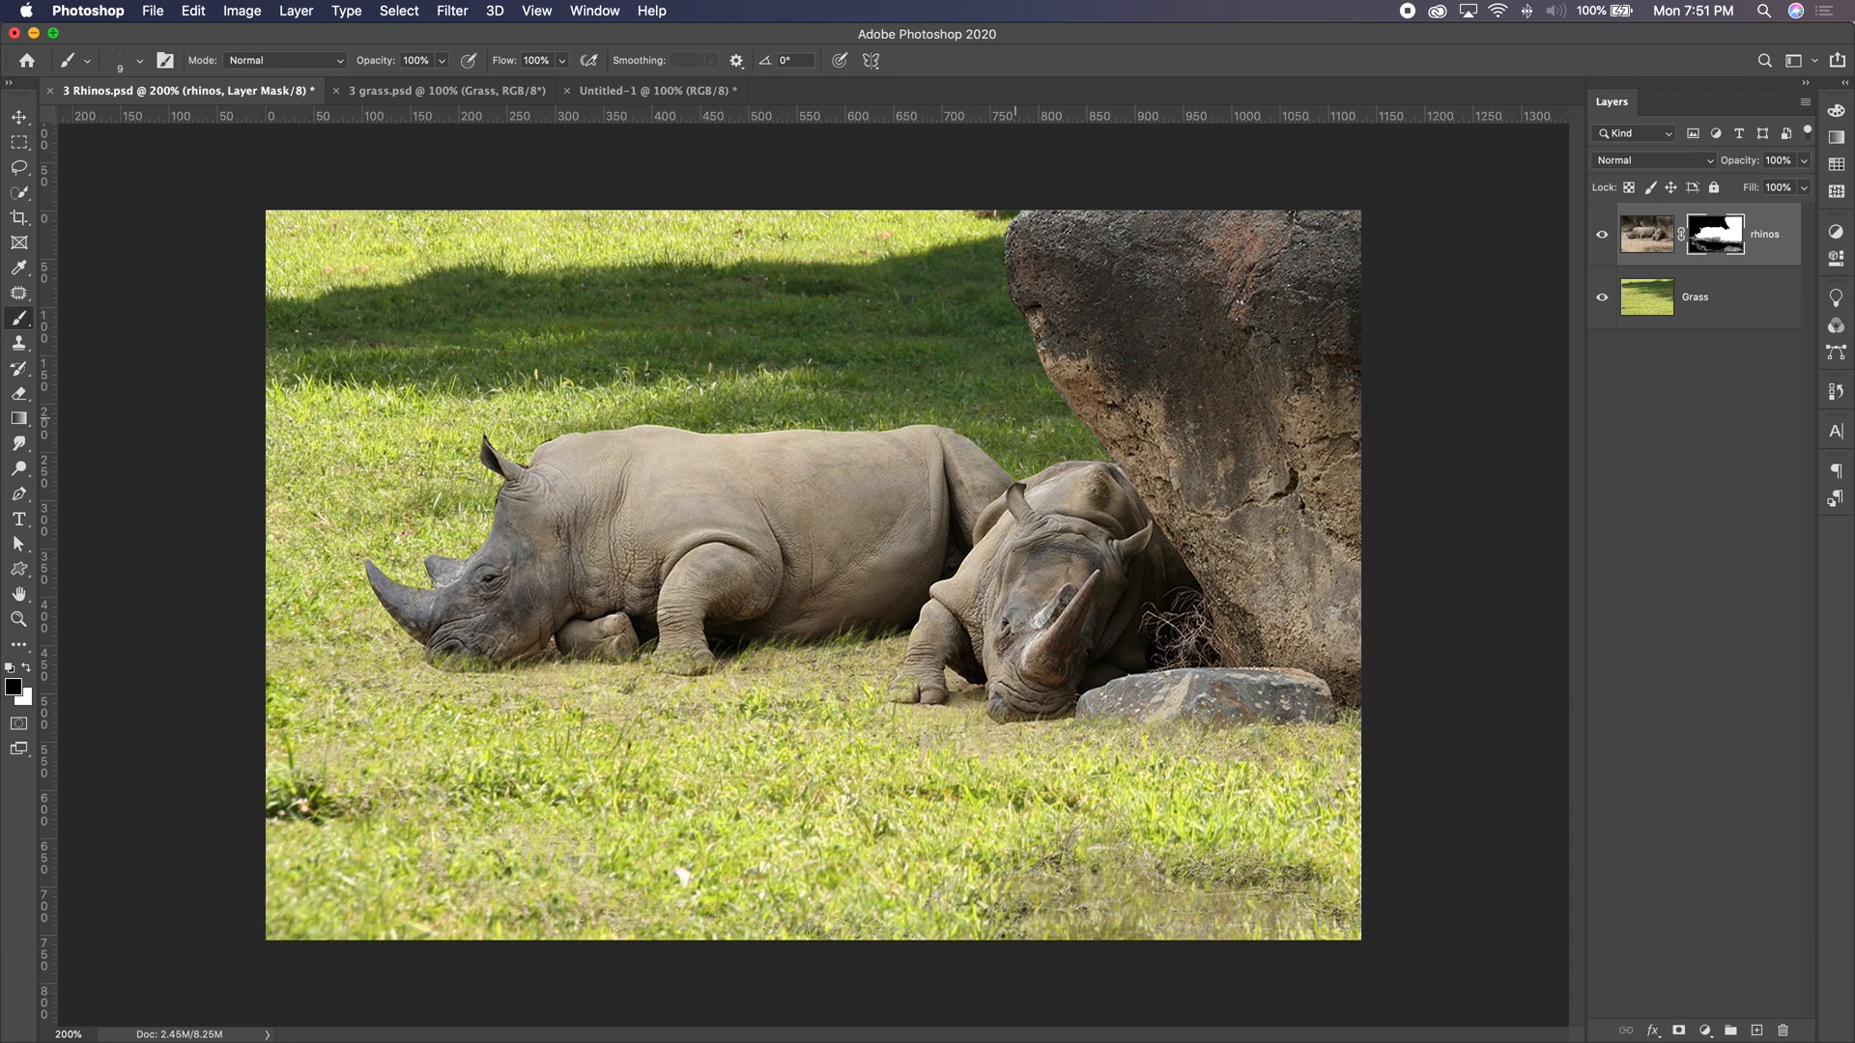
left_click(828, 417)
Enlarge the Dune Grass tip to 30 px and paint black on the mask along the ground beneath the first rhino's front feet.
key("bracketright")
key("bracketright")
key("bracketright")
key("bracketright")
key("bracketright")
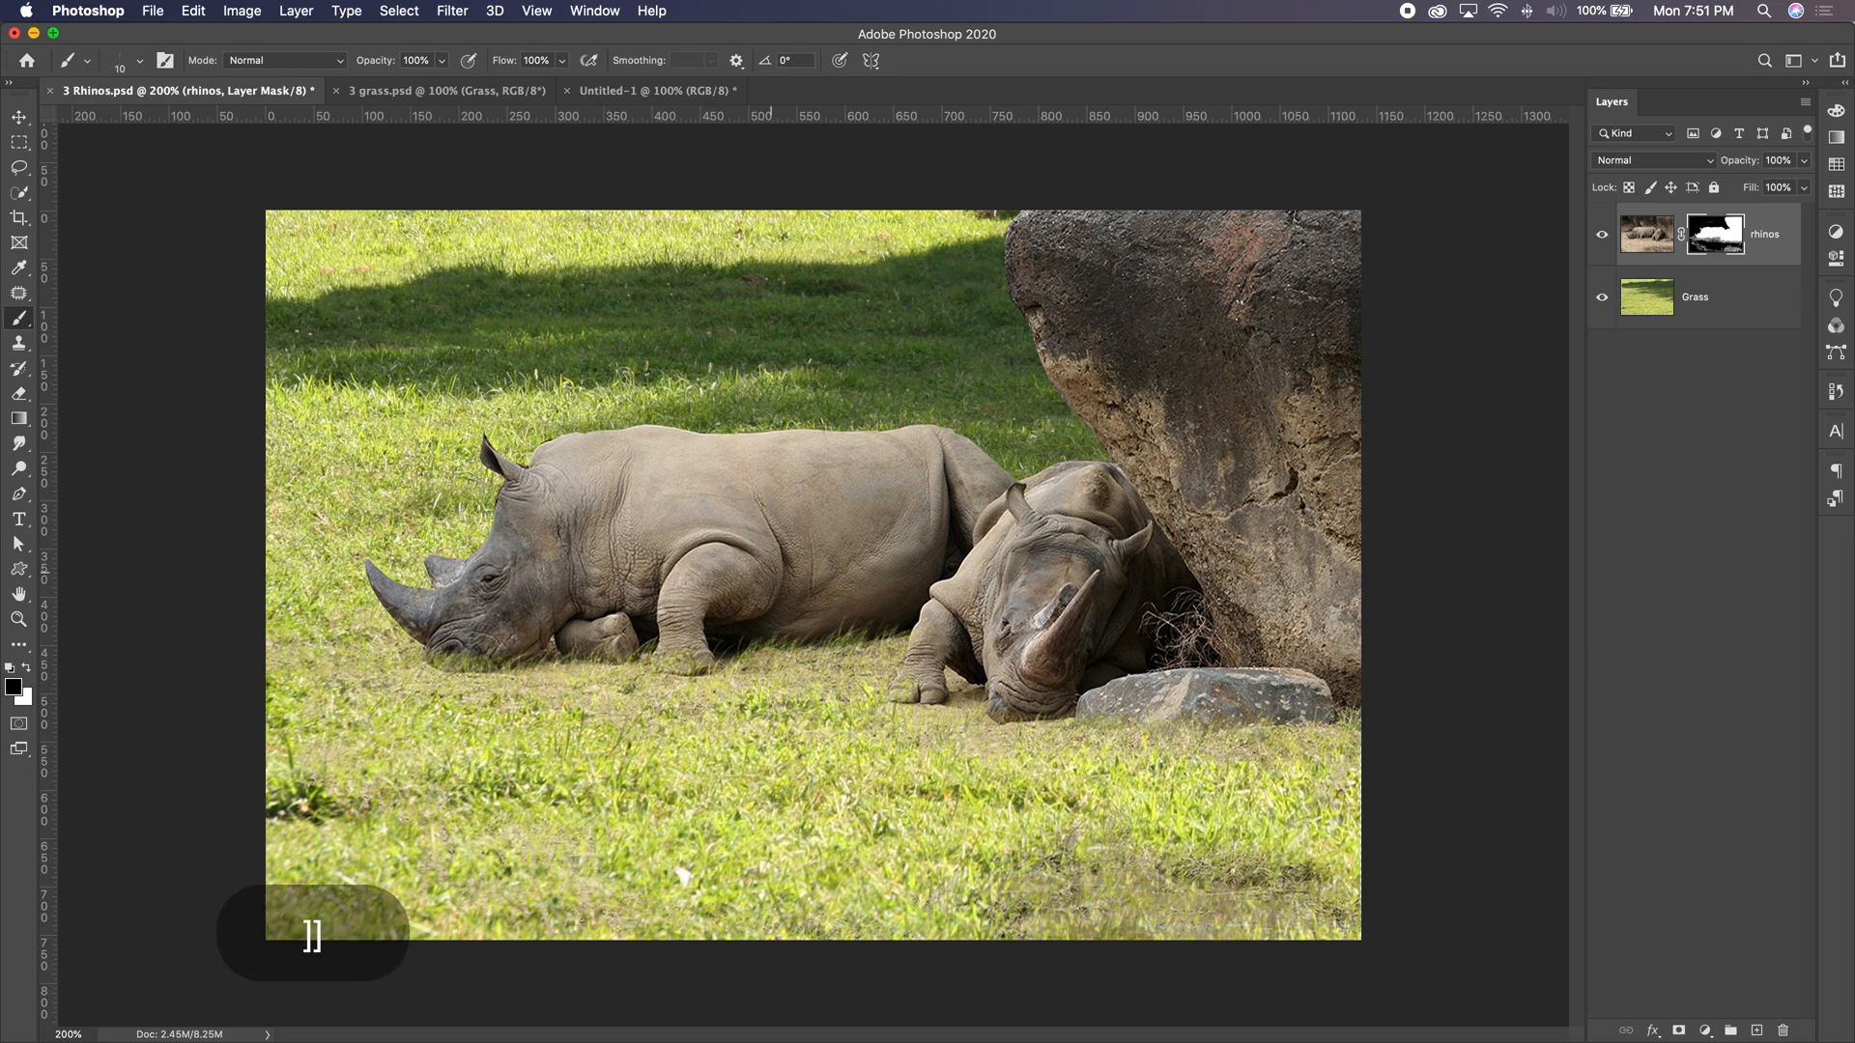
left_click(764, 668)
mouse_move(765, 668)
left_mouse_down()
mouse_move(808, 698)
mouse_move(650, 710)
mouse_move(546, 668)
mouse_move(574, 698)
left_mouse_up()
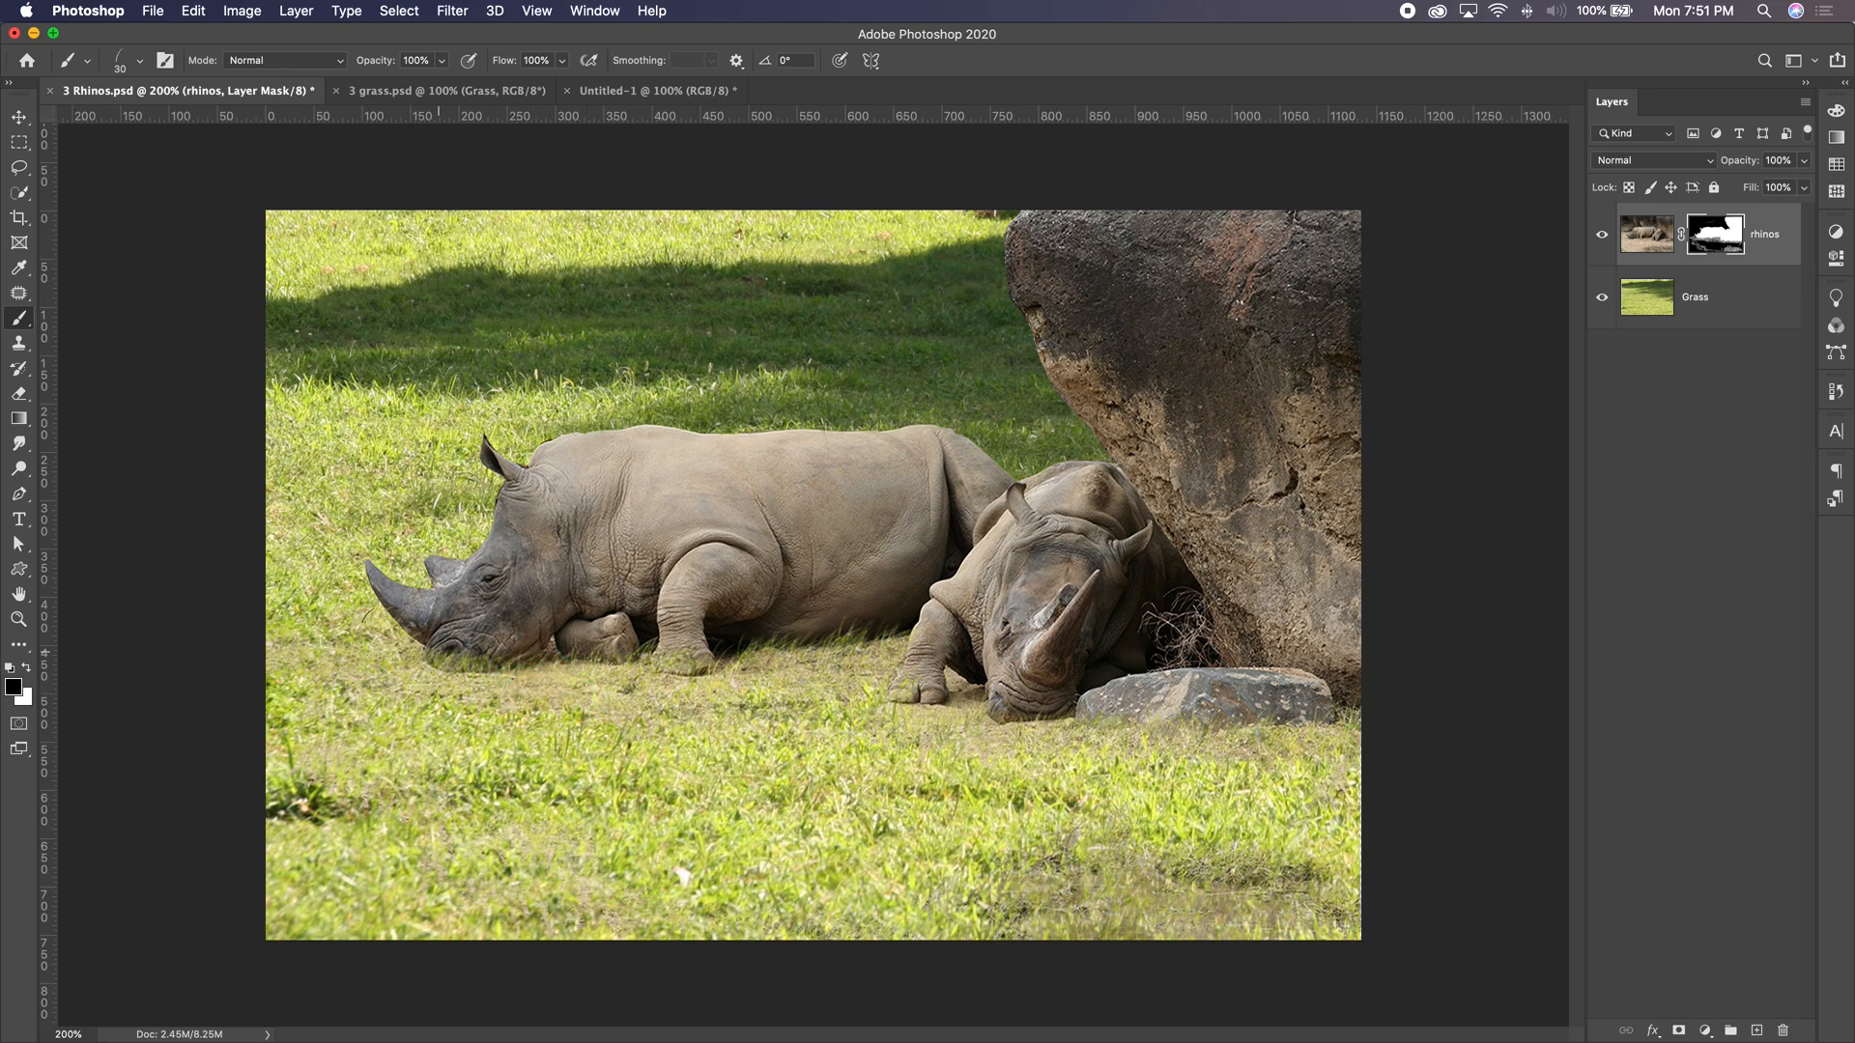
Switch to the legacy Soft Round brush at 30 px and lower the brush opacity to 71%.
left_click(143, 62)
scroll(153, 292, "up", 10)
left_click(136, 540)
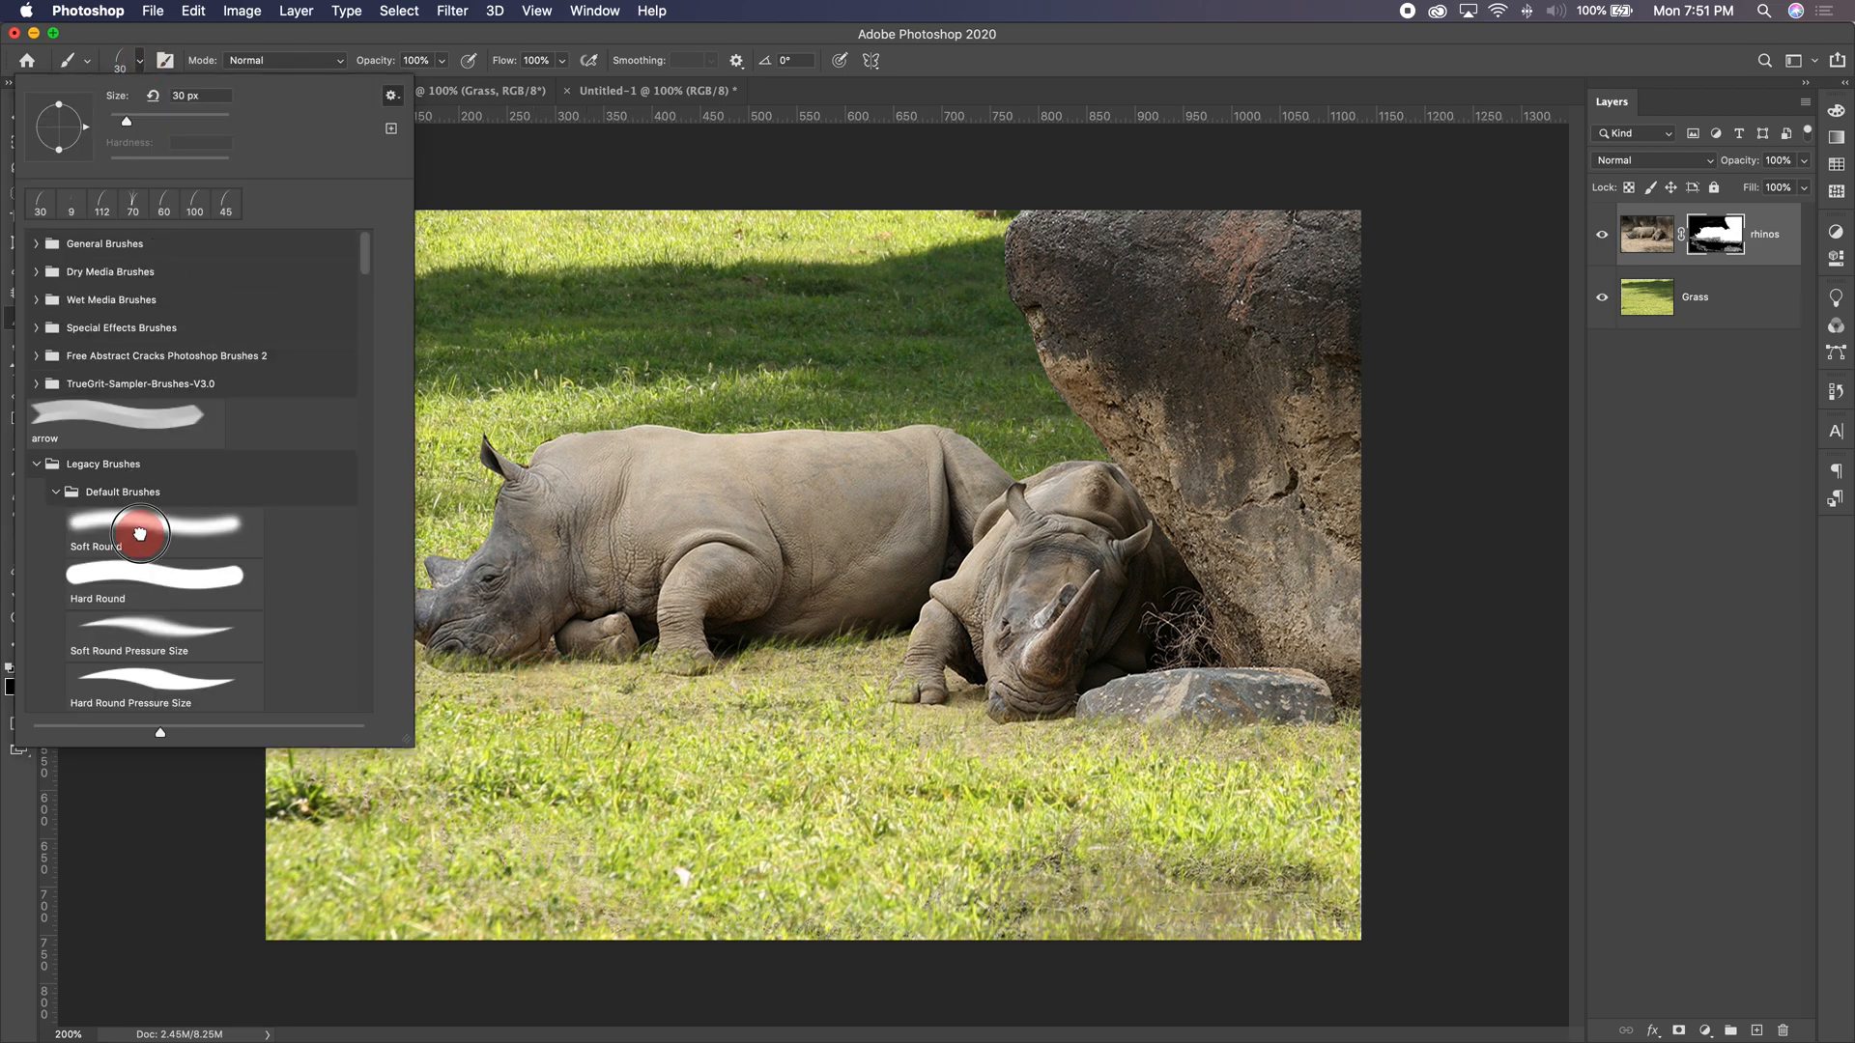
left_click(140, 62)
left_click(442, 60)
left_click_drag(437, 85, 418, 89)
left_click(433, 72)
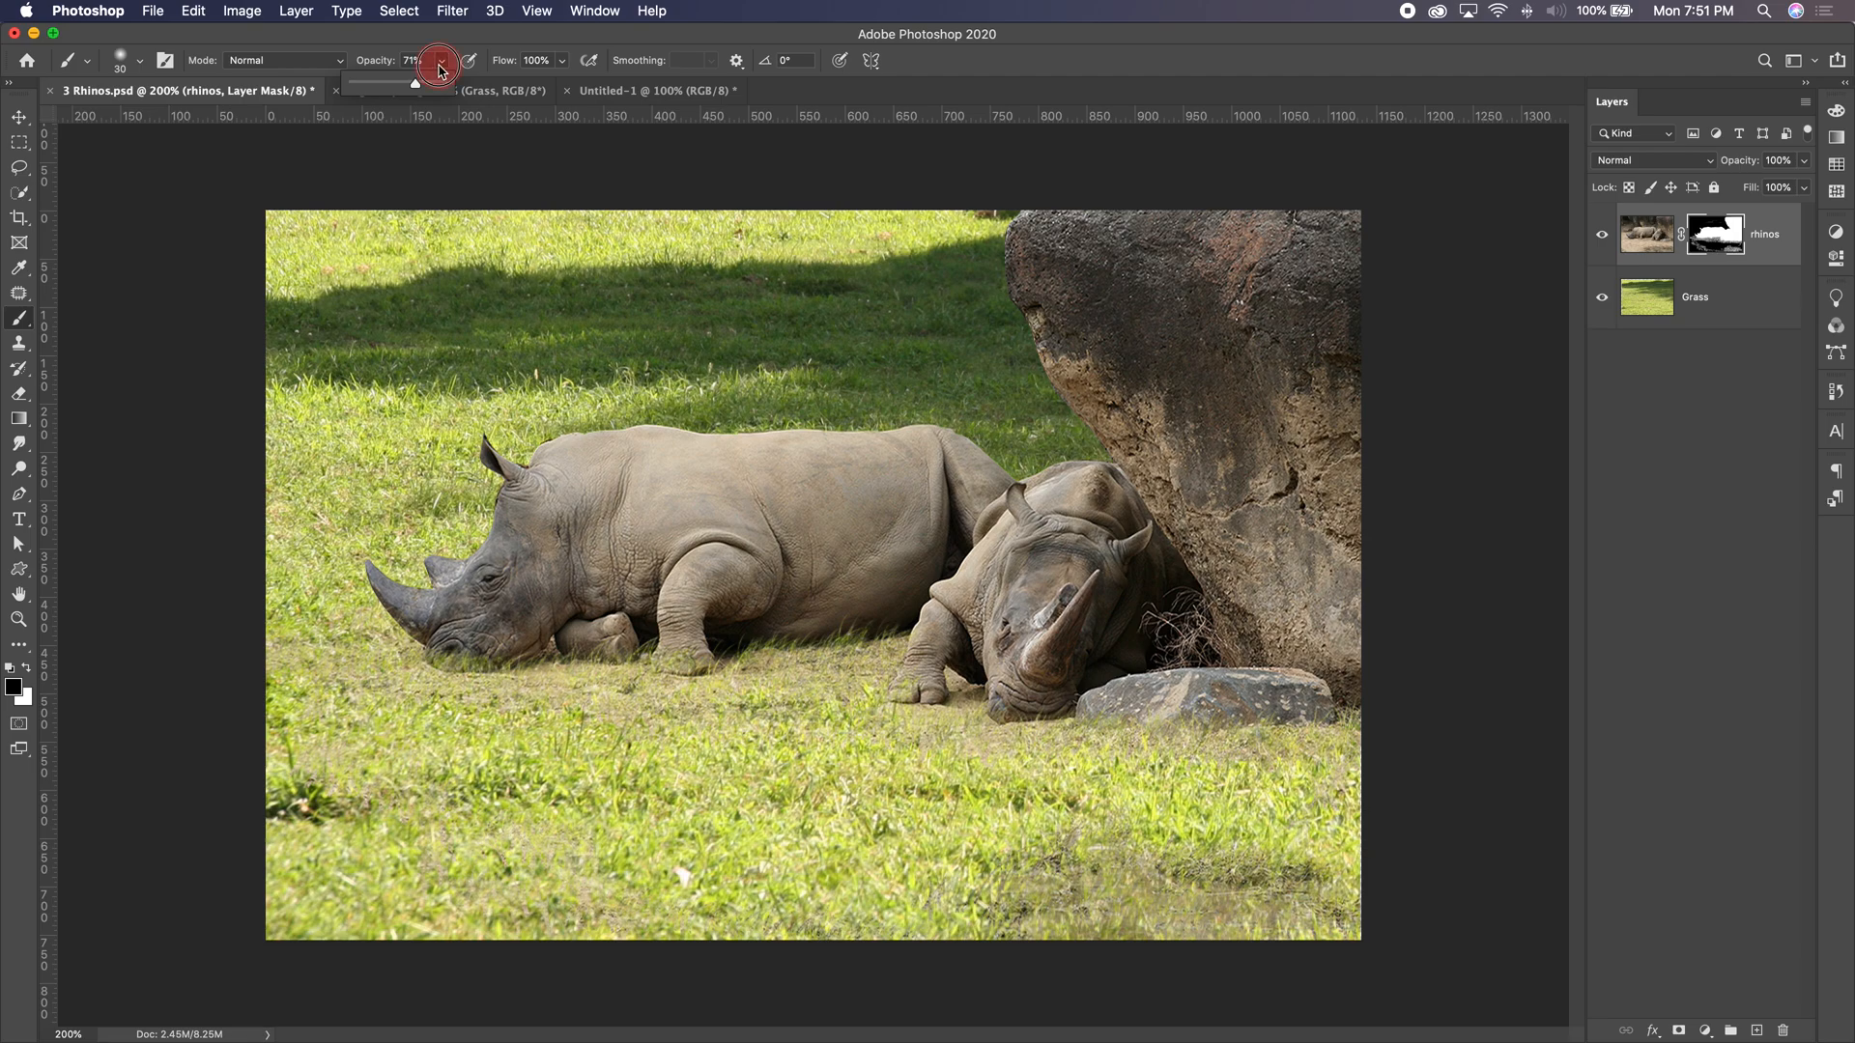
Undo a black stroke under the first rhino's chin and paint white on the mask there to restore the chin.
left_click_drag(504, 645, 480, 650)
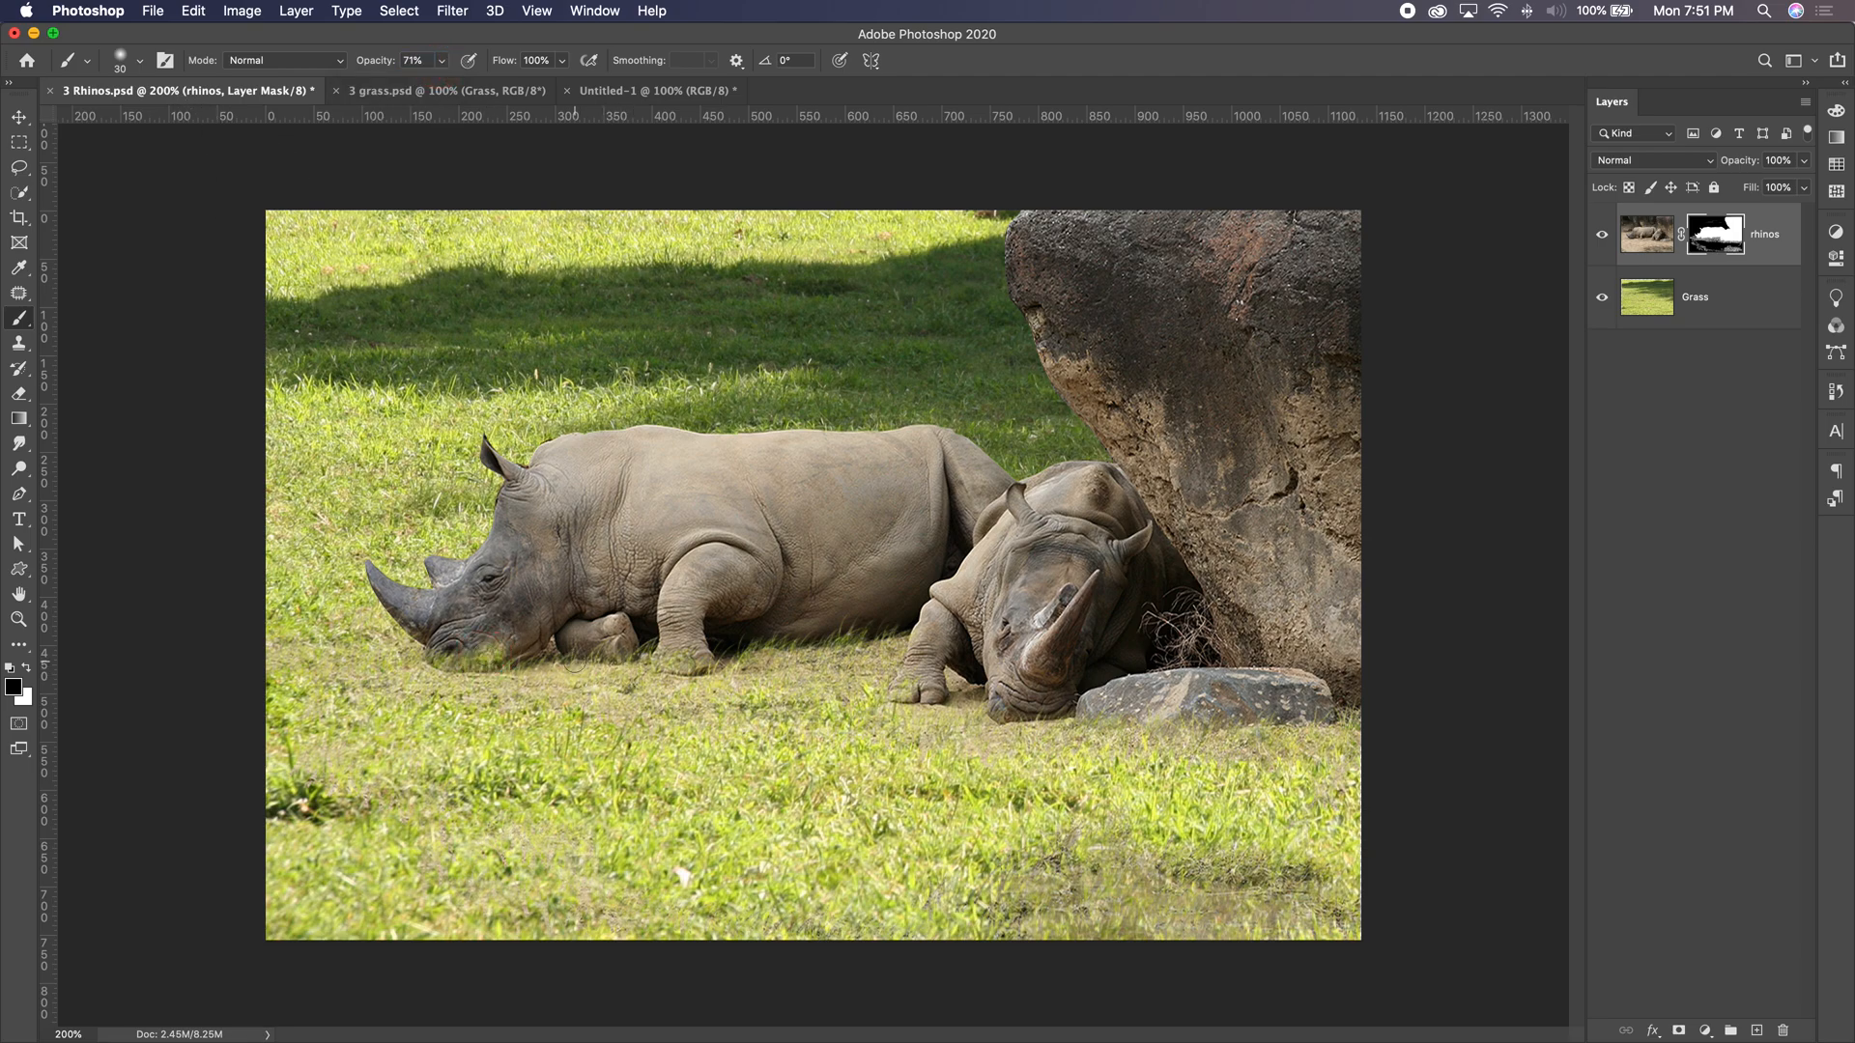
key("super+z")
key("x")
mouse_move(503, 649)
left_mouse_down()
mouse_move(438, 645)
mouse_move(512, 651)
left_mouse_up()
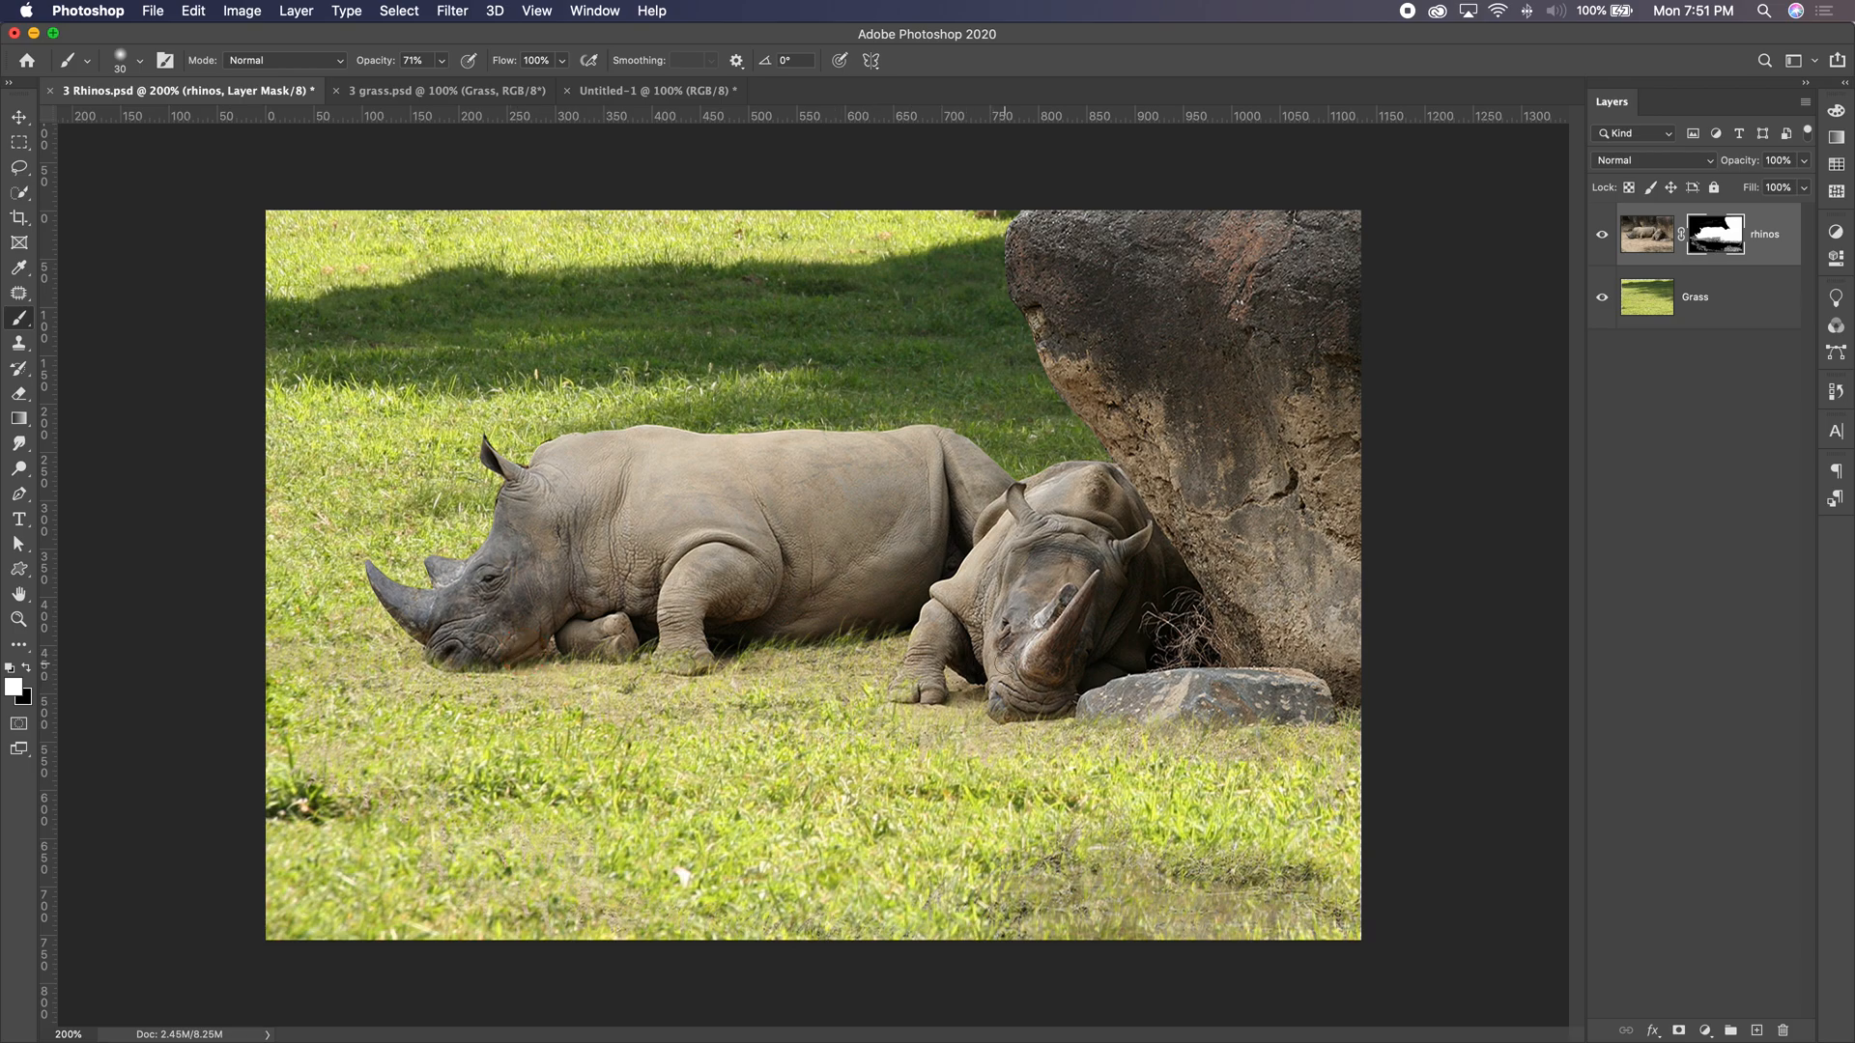
Paint black on the mask over the leftover muddy ground in the picture's bottom-right corner.
mouse_move(1109, 896)
left_mouse_down()
mouse_move(1156, 872)
mouse_move(1035, 867)
mouse_move(1060, 901)
mouse_move(1011, 920)
mouse_move(1190, 929)
mouse_move(1229, 875)
mouse_move(1199, 870)
mouse_move(1305, 874)
mouse_move(1307, 899)
mouse_move(1345, 933)
left_mouse_up()
key("x")
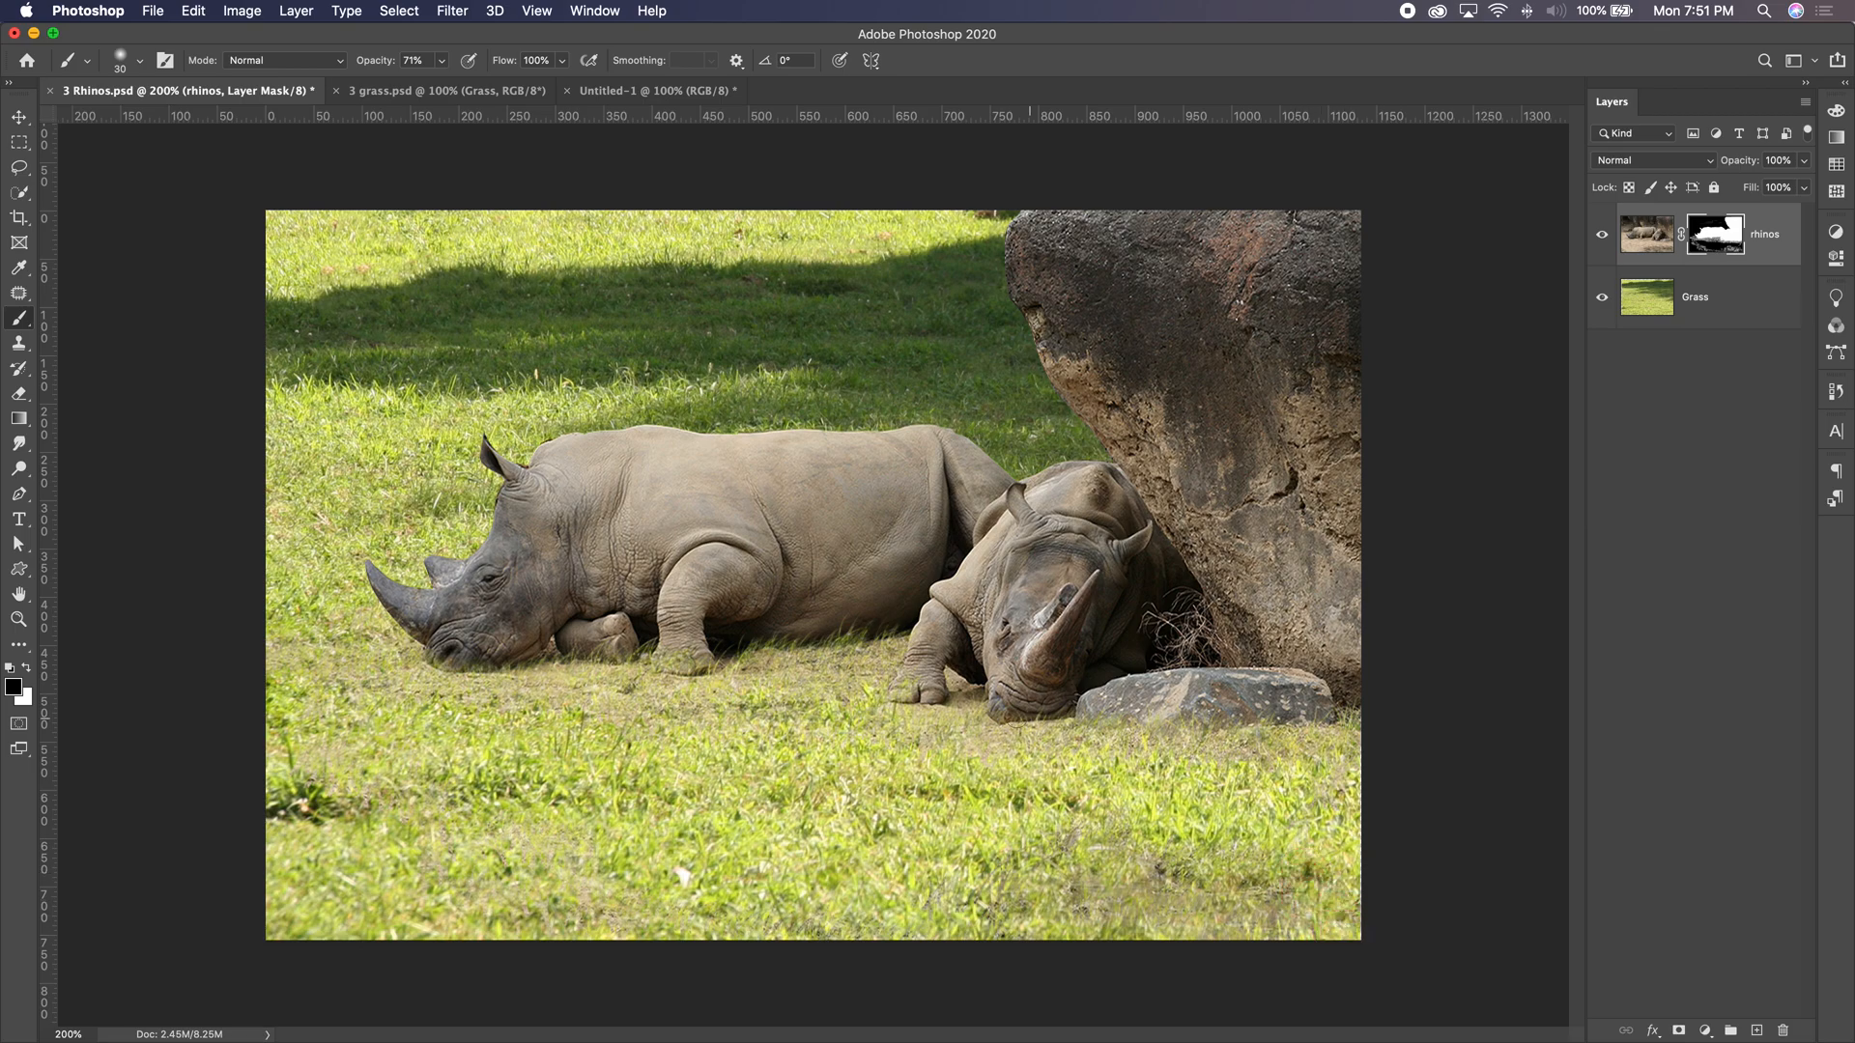
key("super+minus")
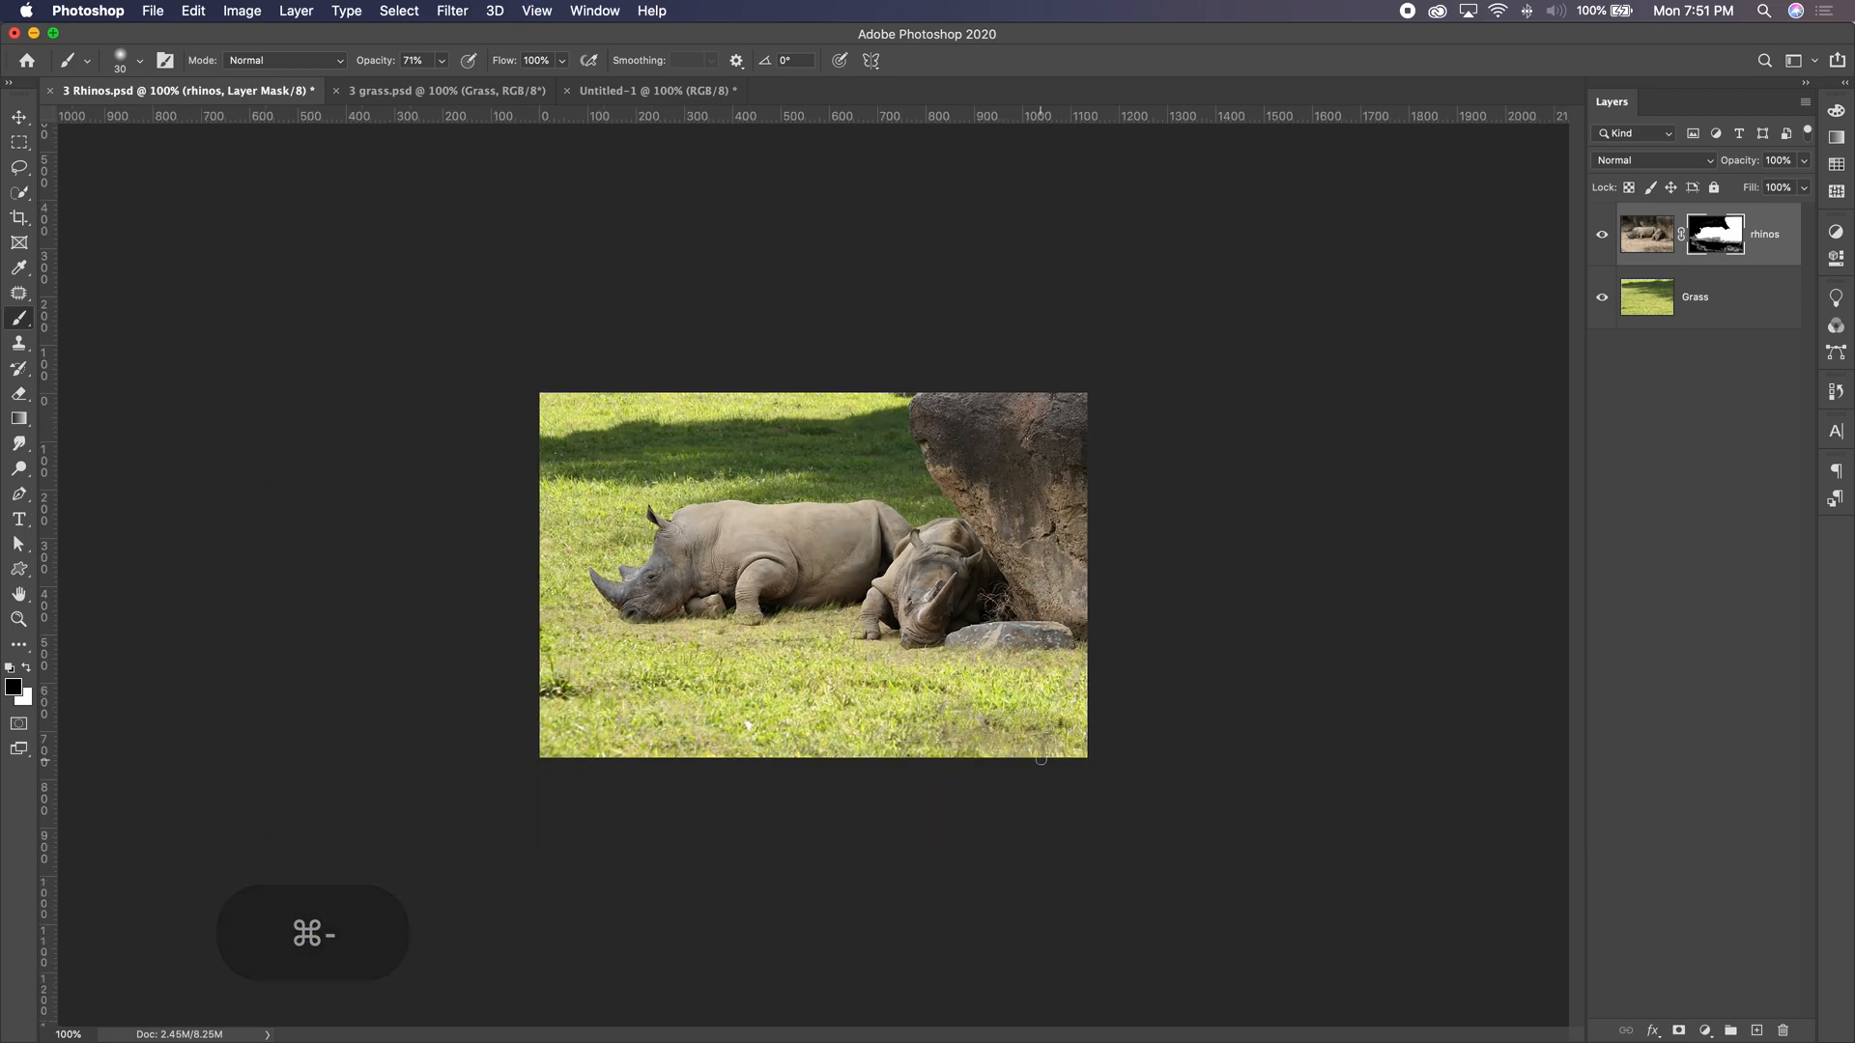
key("super+minus")
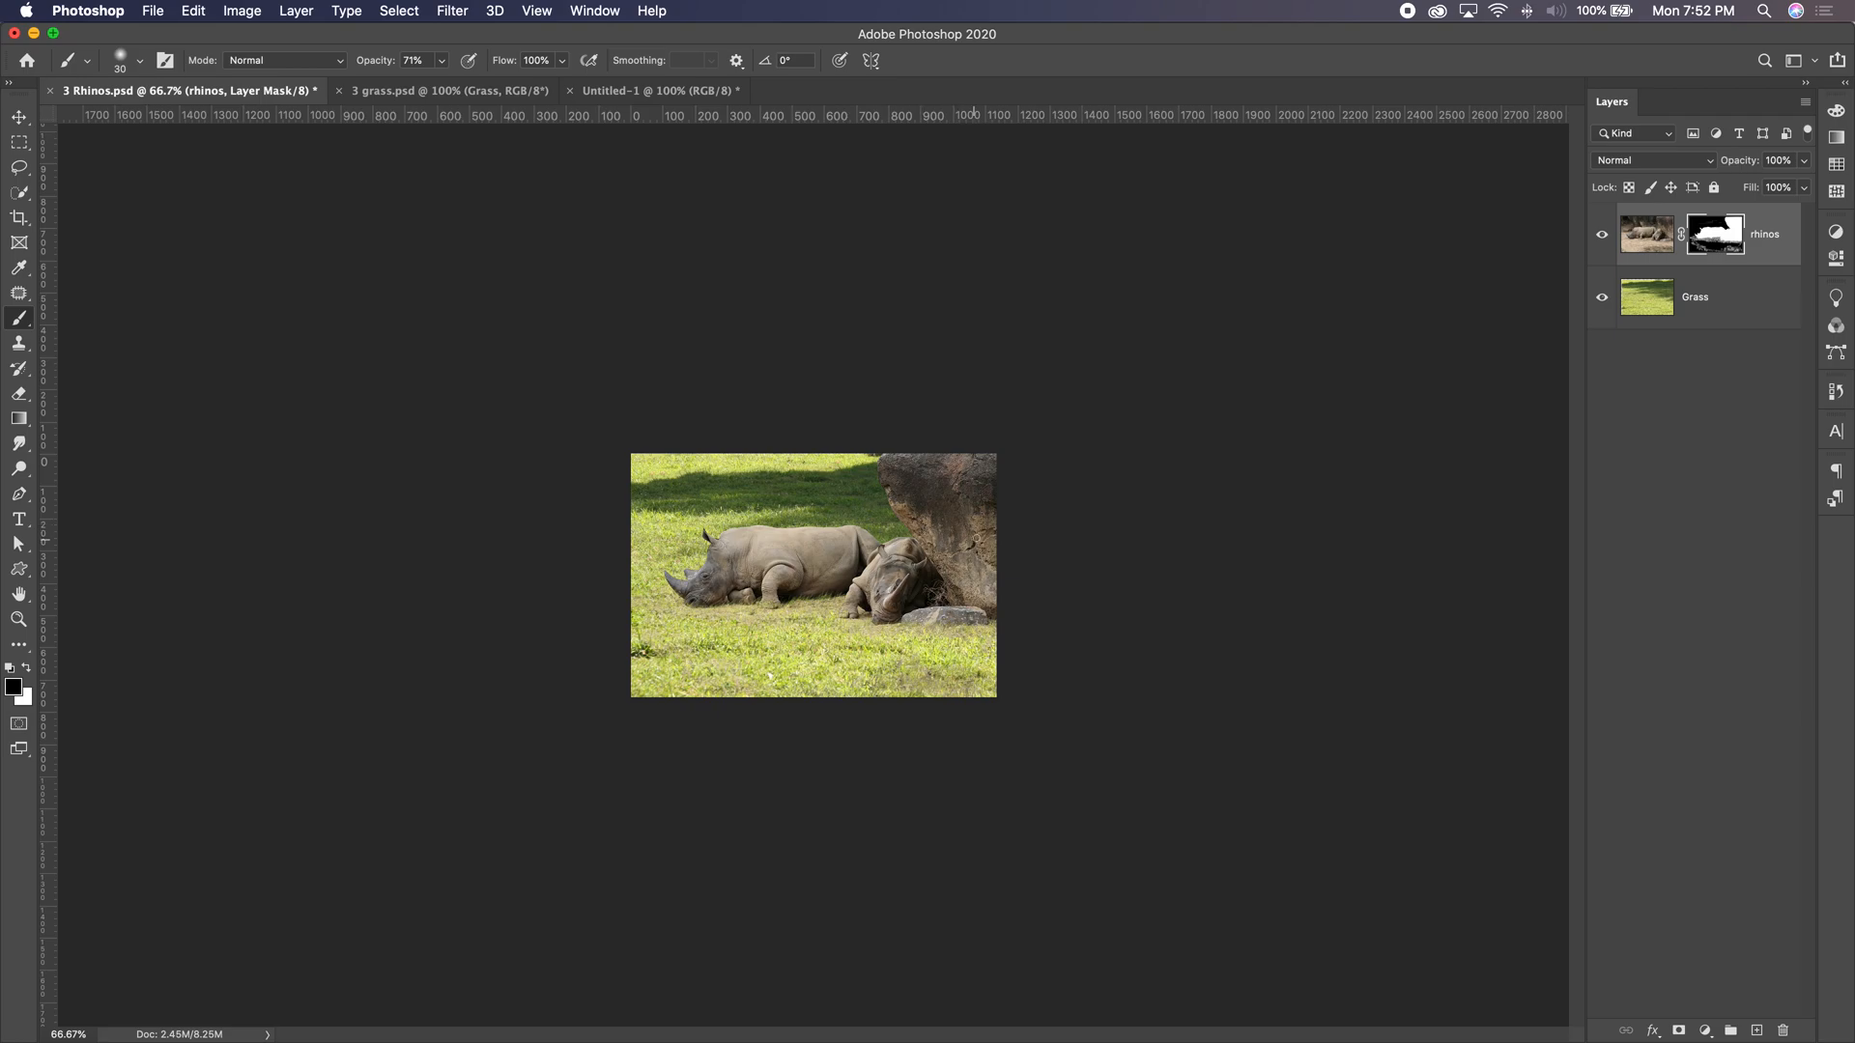
key("super+equal")
key("super+equal")
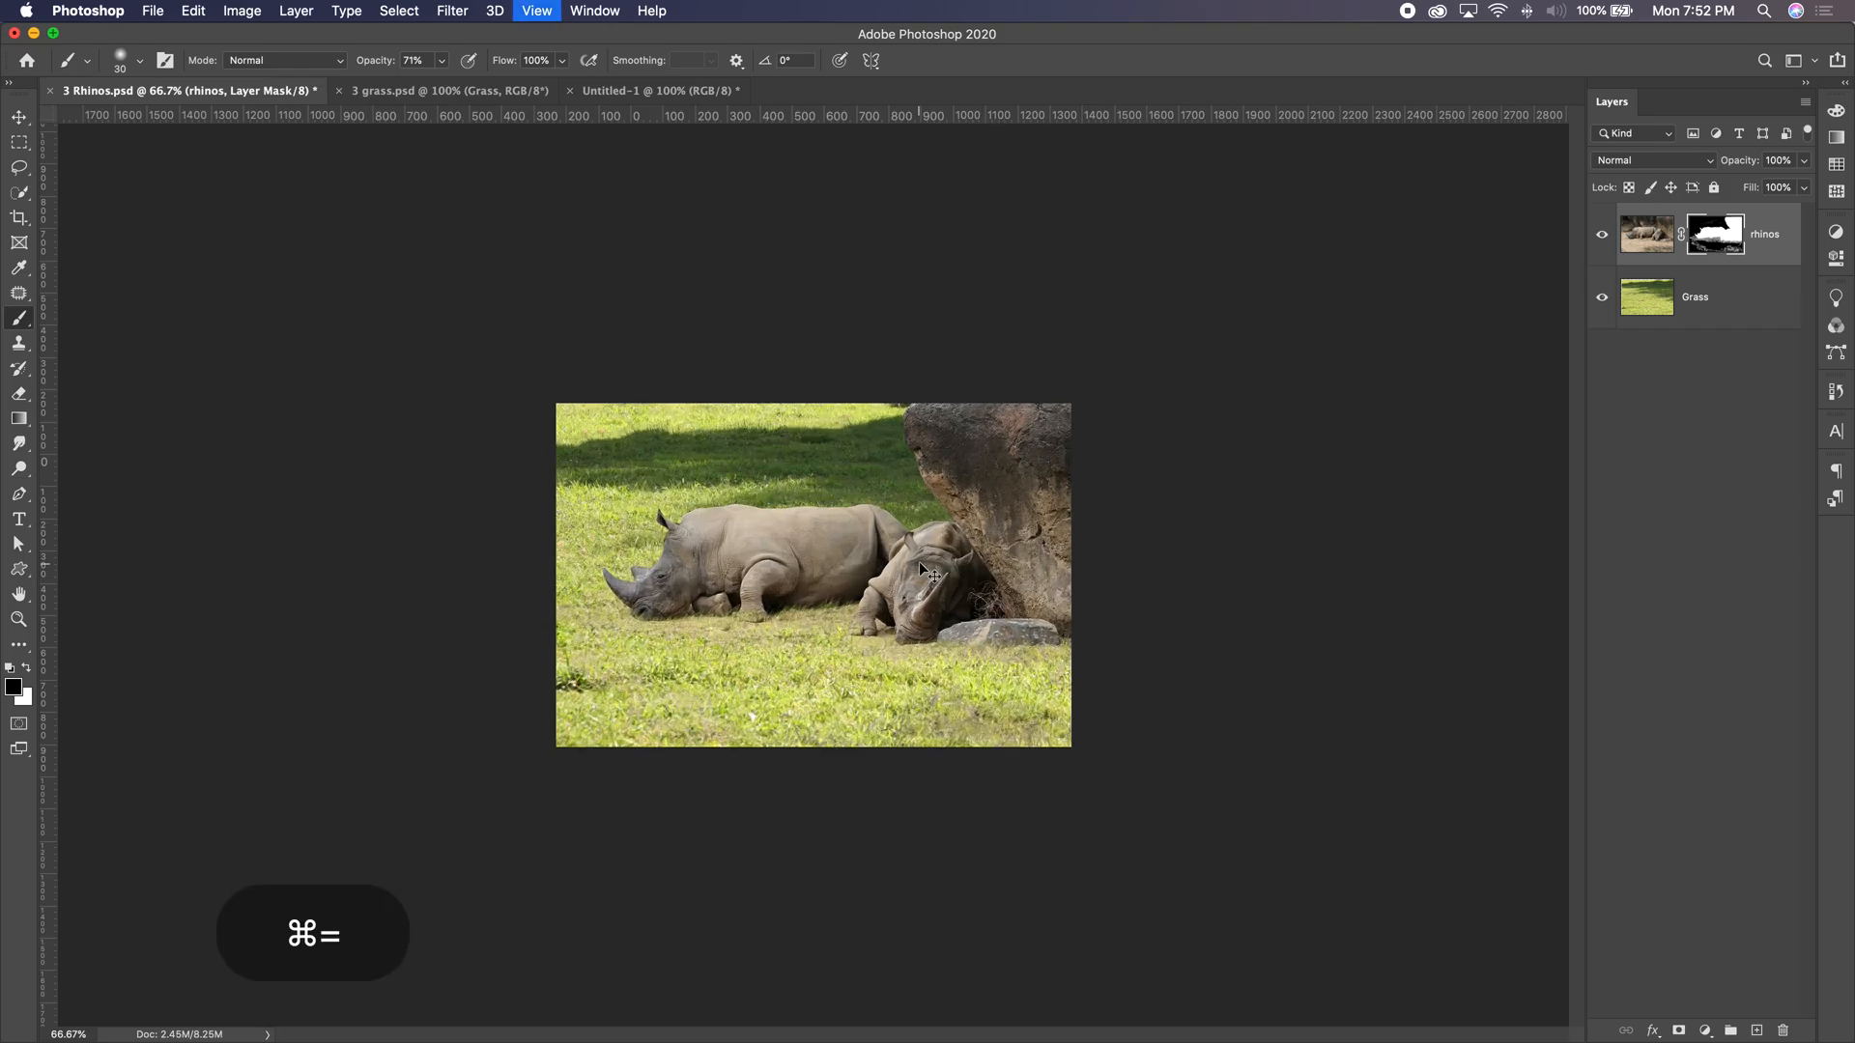
key("super+minus")
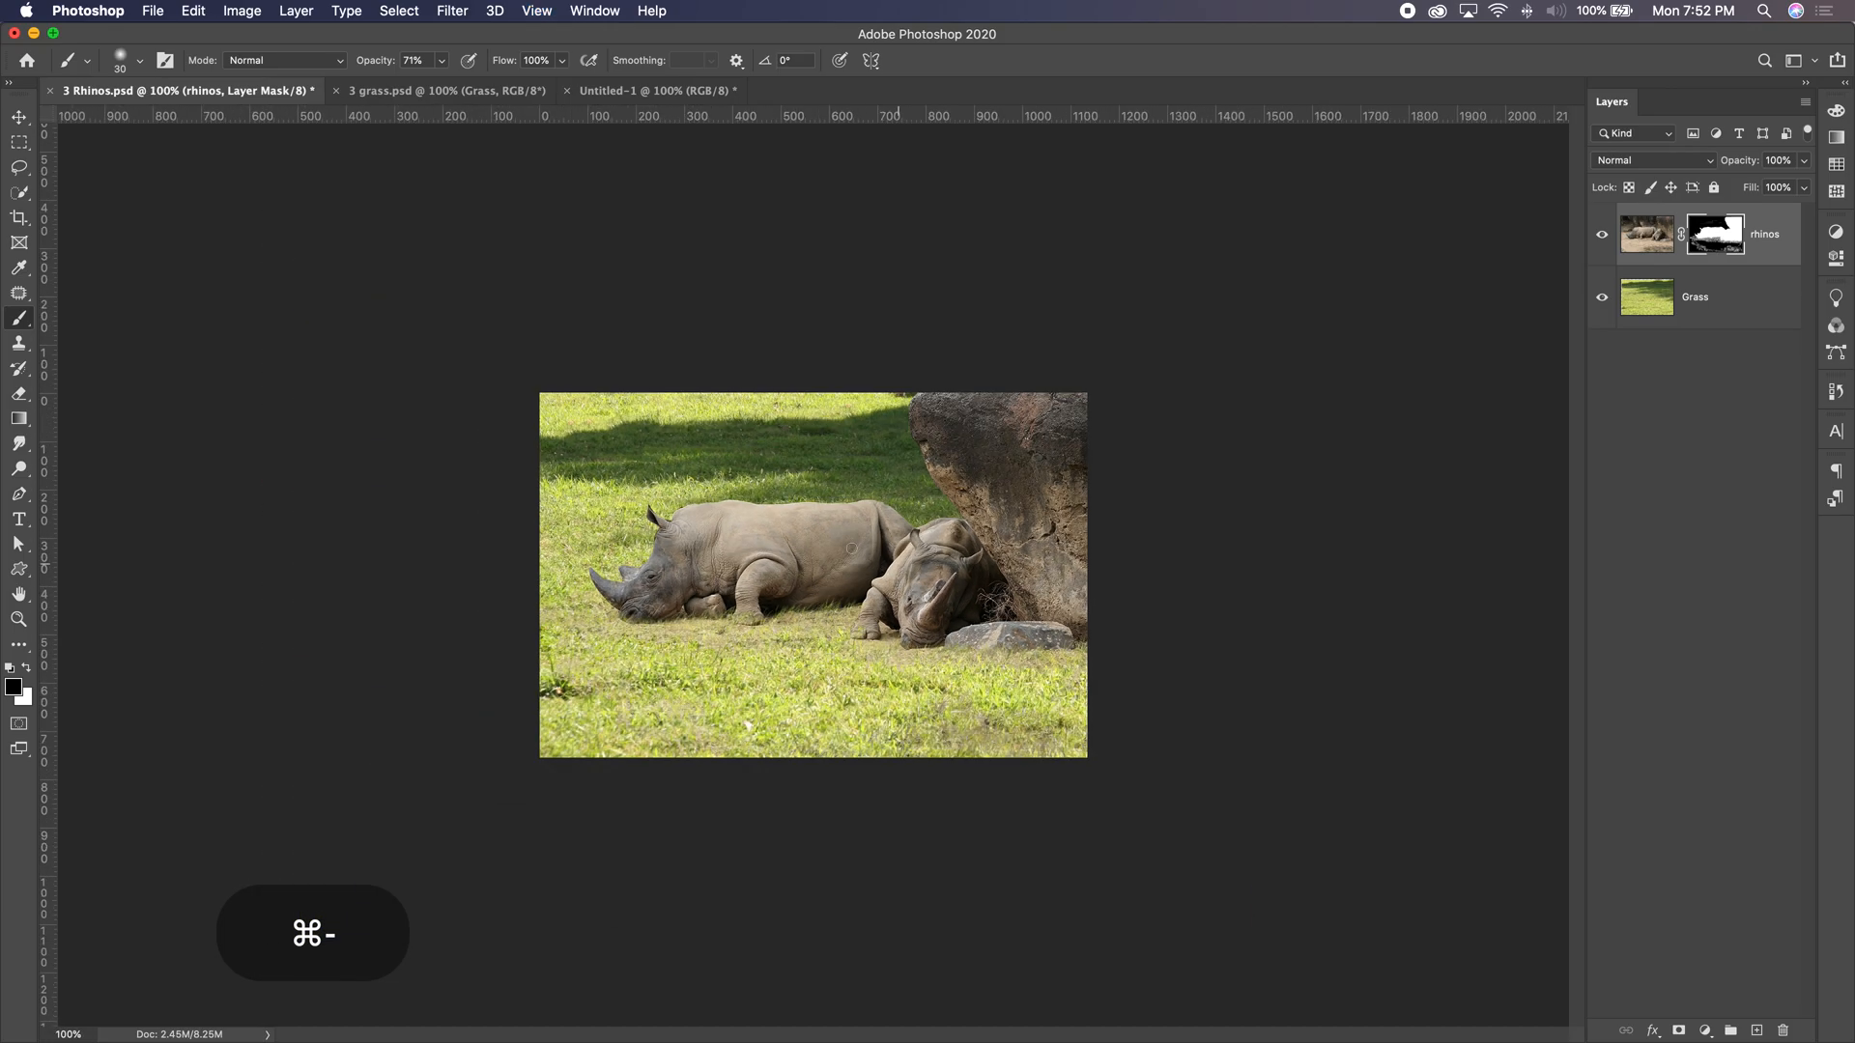